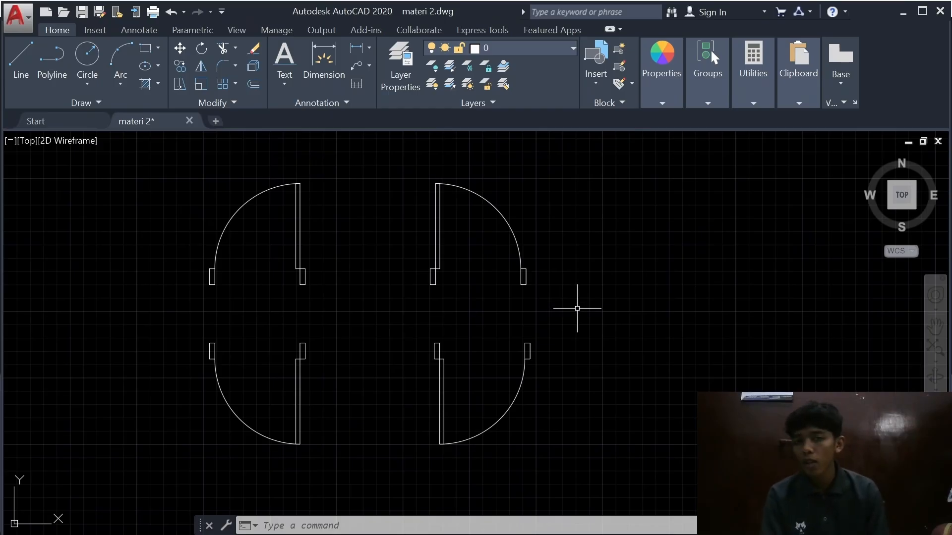
# Step: Examine the four existing door symbols, their small frame rectangles and the empty area beside them
pyautogui.scroll(5, 585, 285)
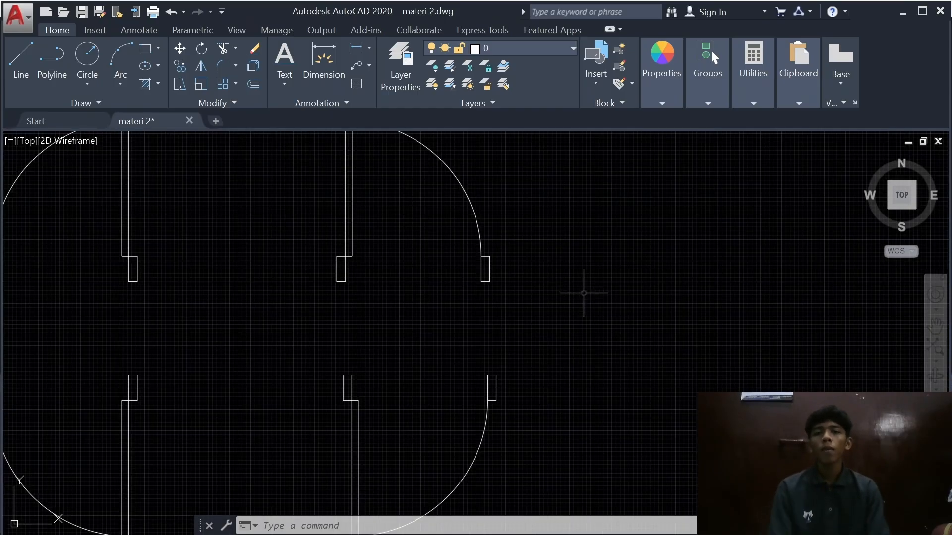
pyautogui.scroll(-3, 279, 325)
pyautogui.moveTo(278, 325); pyautogui.dragTo(452, 347, button='middle')
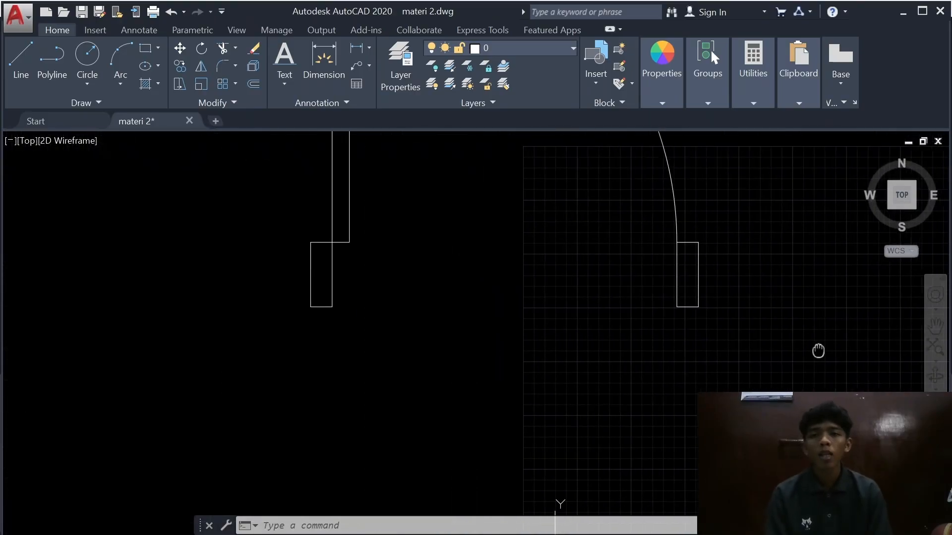
pyautogui.scroll(2, 449, 338)
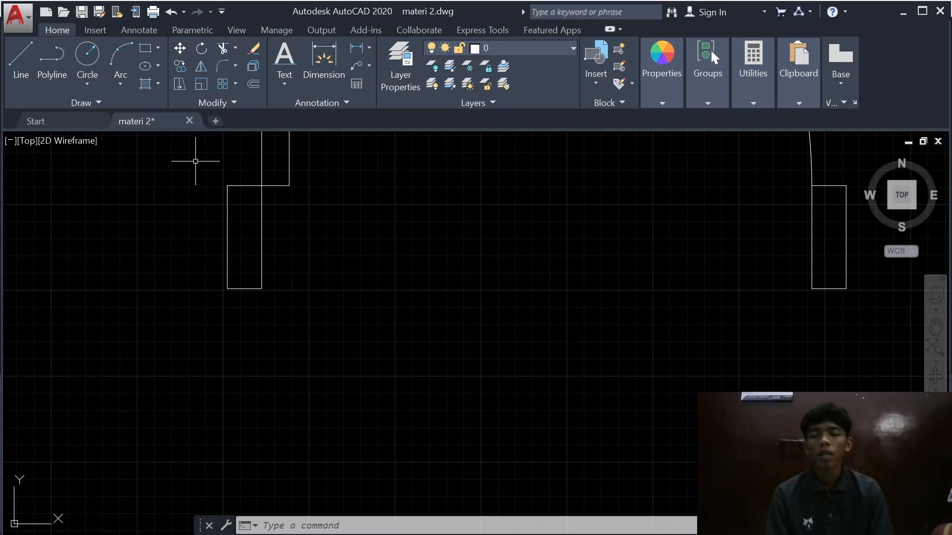
pyautogui.moveTo(418, 269); pyautogui.dragTo(520, 270, button='middle')
pyautogui.scroll(-2, 590, 279)
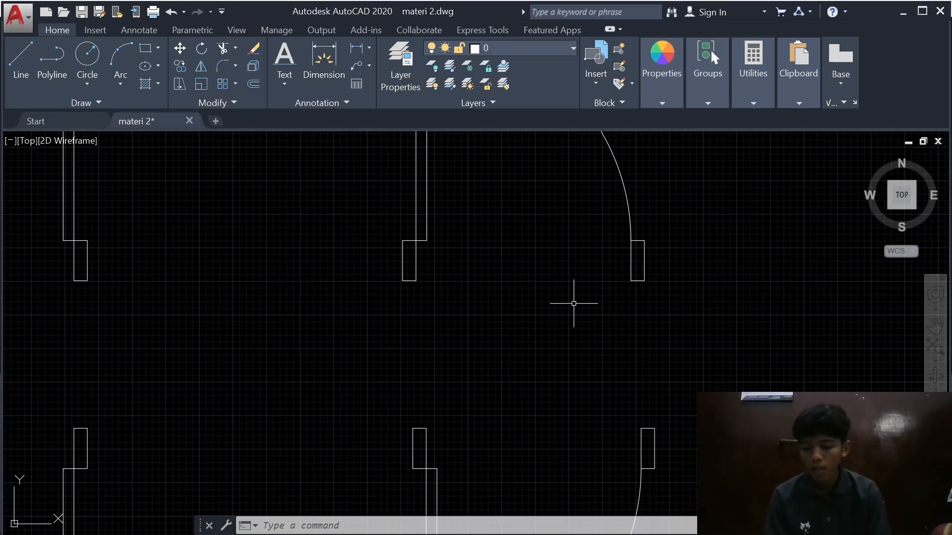
pyautogui.moveTo(573, 303); pyautogui.dragTo(404, 330, button='middle')
pyautogui.moveTo(595, 318)
pyautogui.mouseDown(button='middle')
pyautogui.moveTo(538, 318)
pyautogui.moveTo(298, 266)
pyautogui.mouseUp(button='middle')
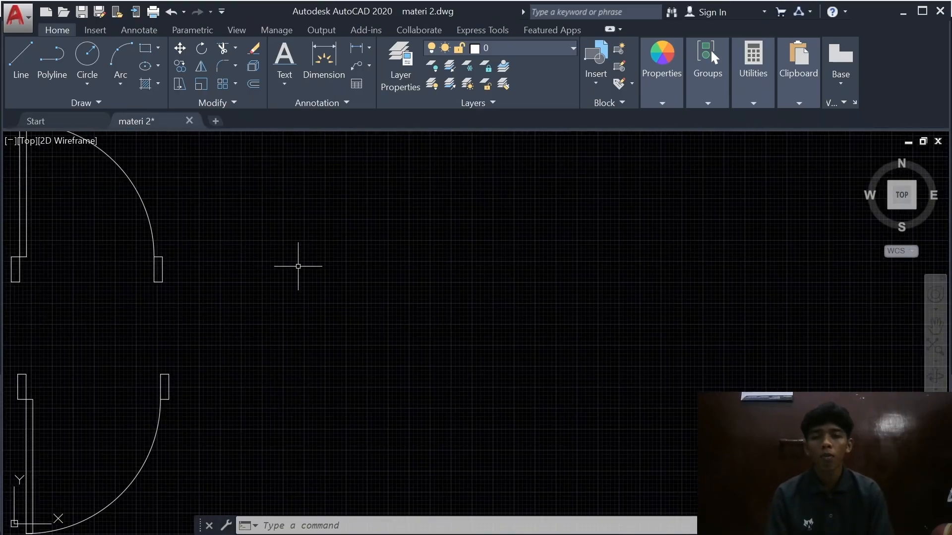
pyautogui.moveTo(387, 278)
pyautogui.mouseDown(button='middle')
pyautogui.moveTo(525, 340)
pyautogui.moveTo(427, 327)
pyautogui.moveTo(425, 302)
pyautogui.moveTo(395, 301)
pyautogui.mouseUp(button='middle')
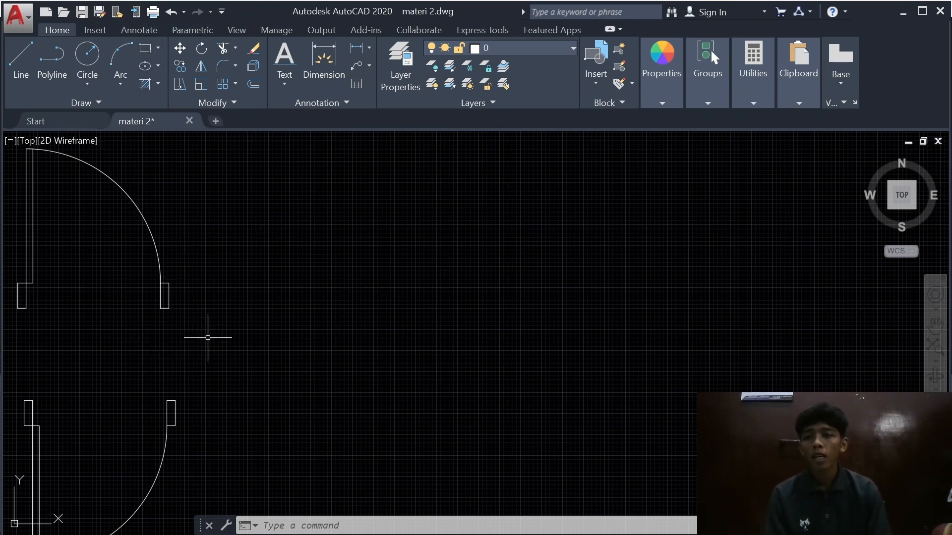
pyautogui.moveTo(223, 317); pyautogui.dragTo(428, 297, button='middle')
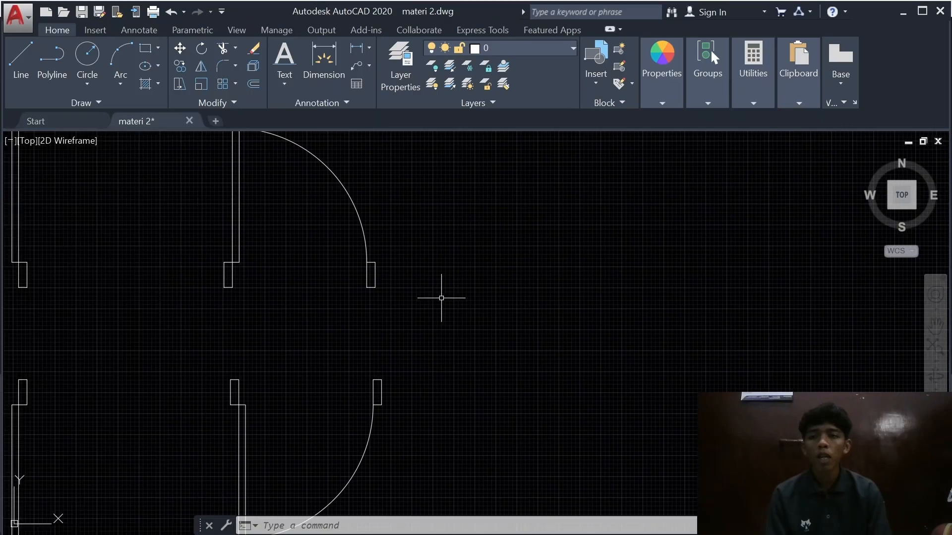
pyautogui.scroll(2, 526, 303)
pyautogui.scroll(-2, 520, 296)
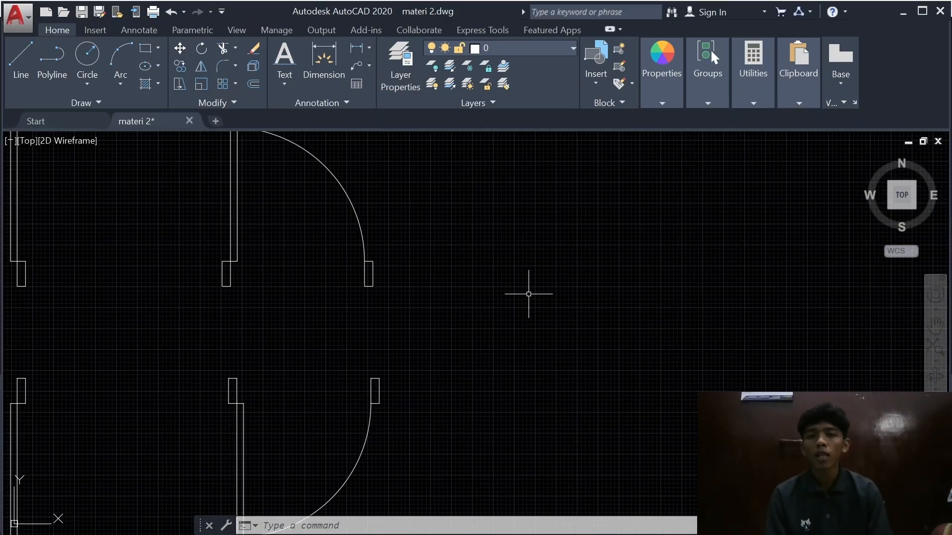
# Step: In the empty area right of the doors, draw a polyline level with the upper frames' top edge: 15 down, 5 left, 15 up
pyautogui.moveTo(527, 297); pyautogui.dragTo(346, 311, button='middle')
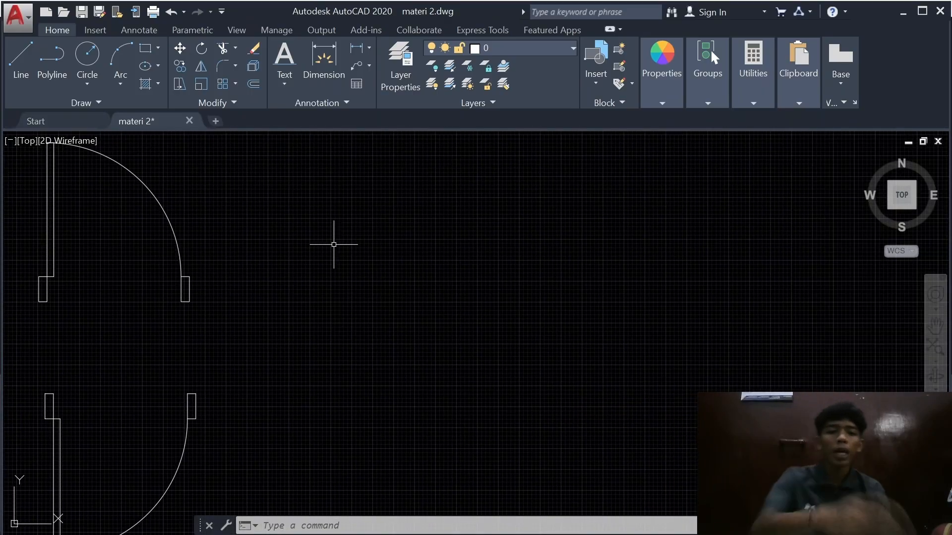
pyautogui.write('pl')
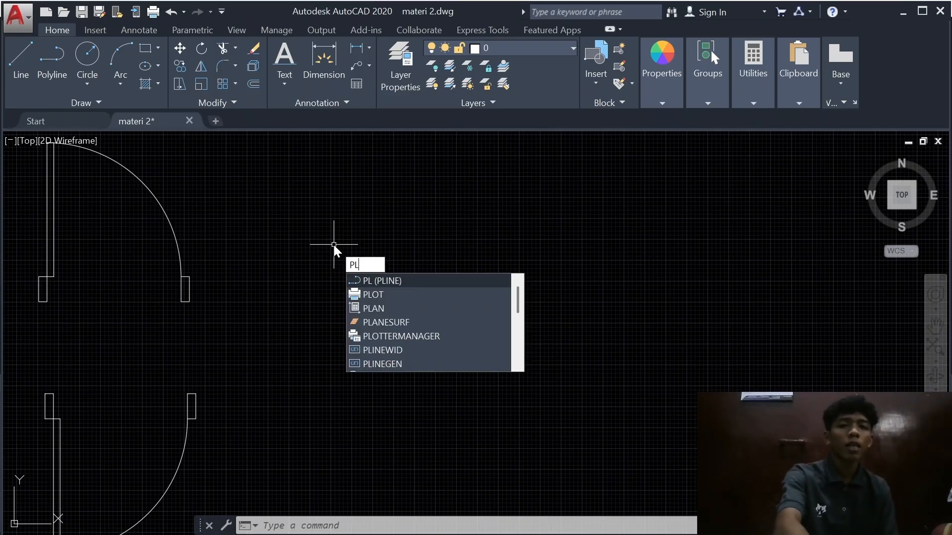
pyautogui.press('Return')
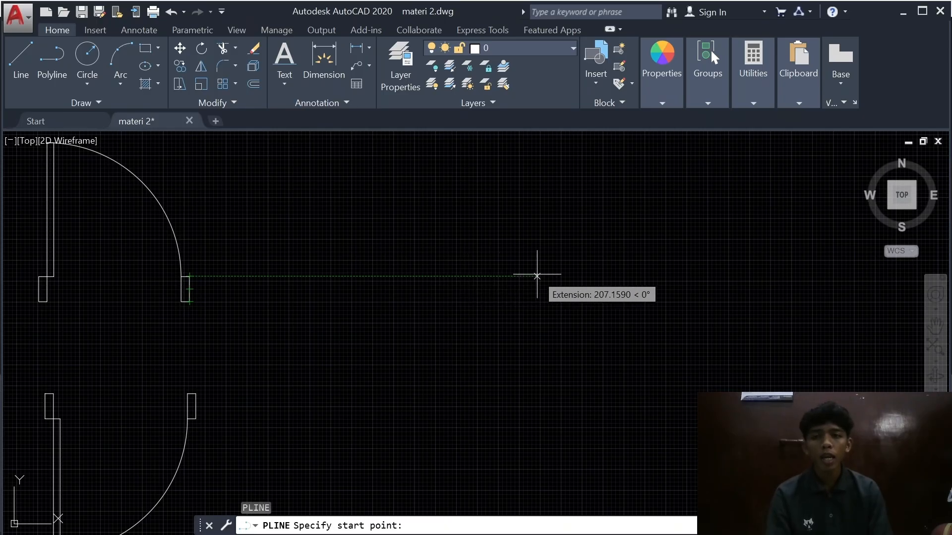
pyautogui.click(580, 277)
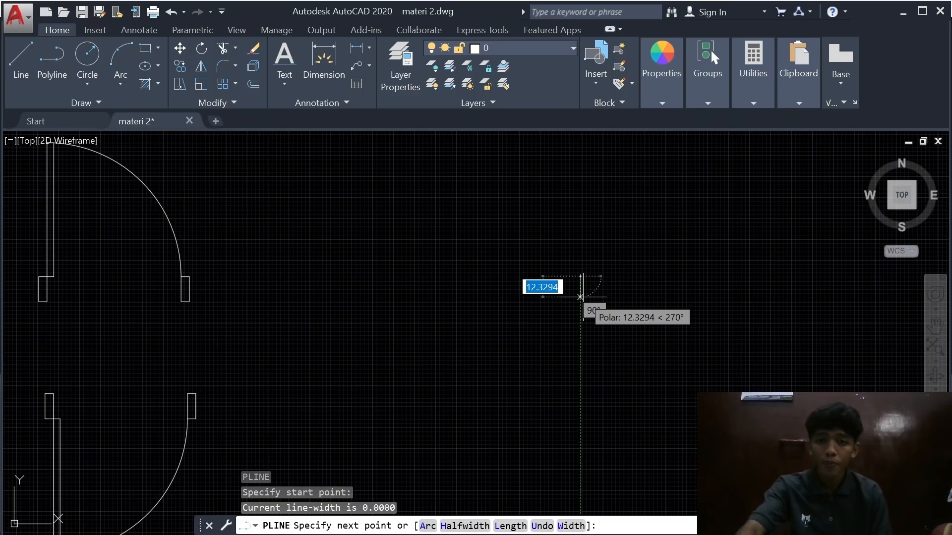
pyautogui.write('15')
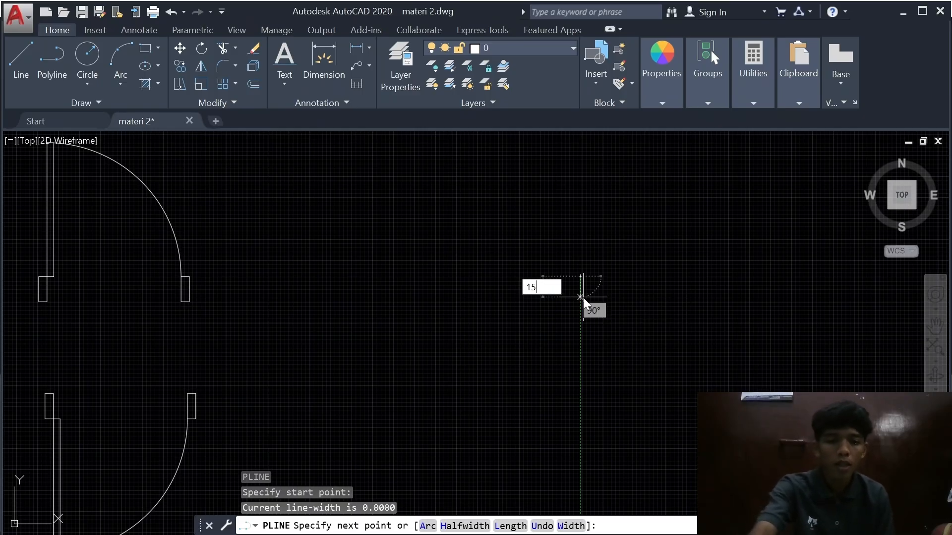
pyautogui.press('Return')
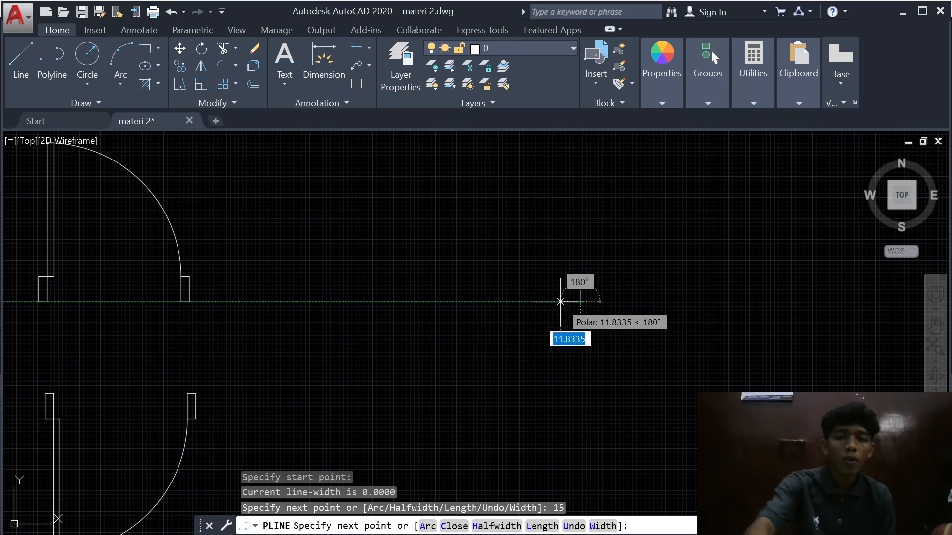
pyautogui.write('5')
pyautogui.press('Return')
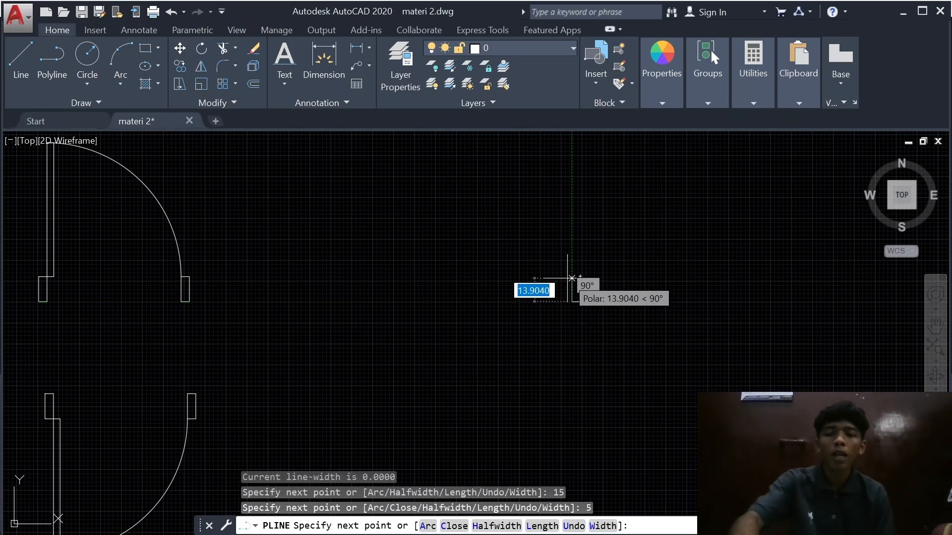
pyautogui.write('15')
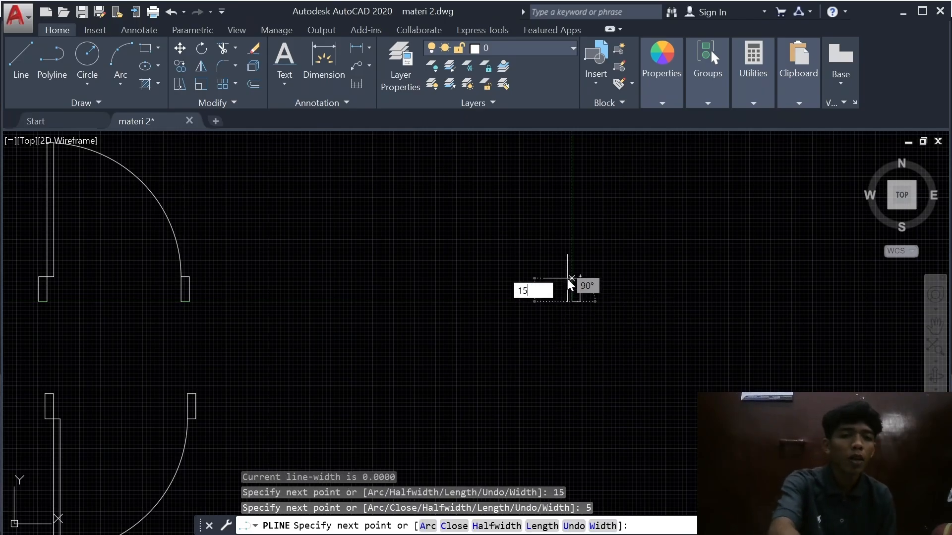
pyautogui.press('Return')
# Step: Close the open top of the polyline with the Close option to complete the 5 by 15 frame rectangle
pyautogui.scroll(-3, 580, 276)
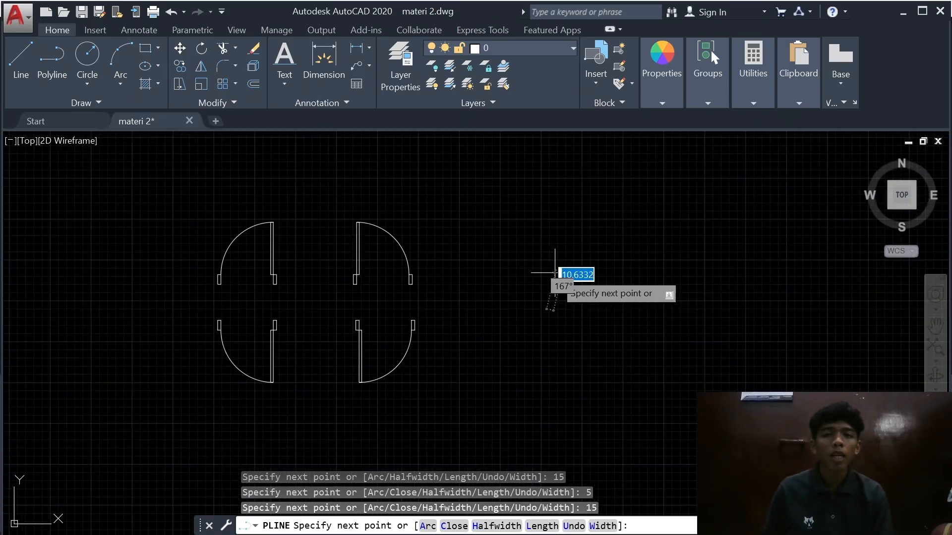
pyautogui.scroll(5, 559, 276)
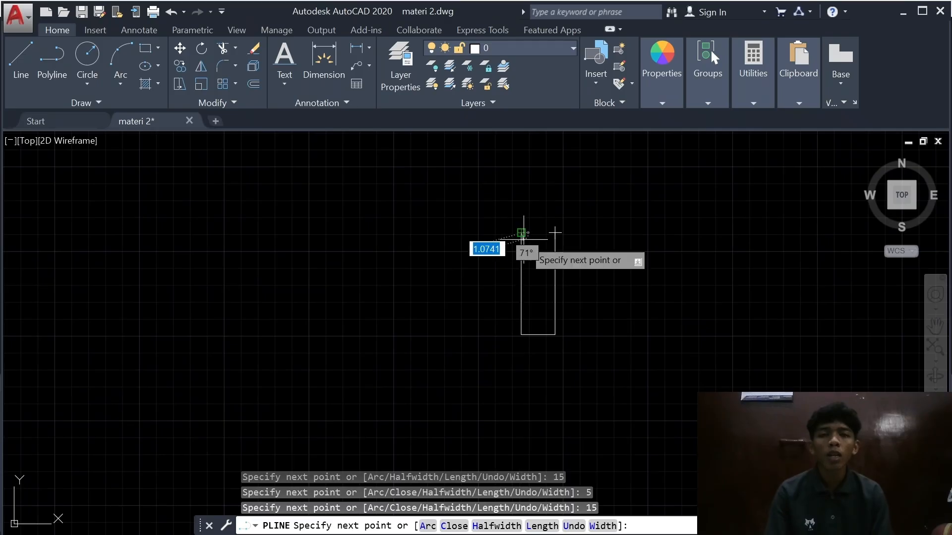
pyautogui.click(520, 233)
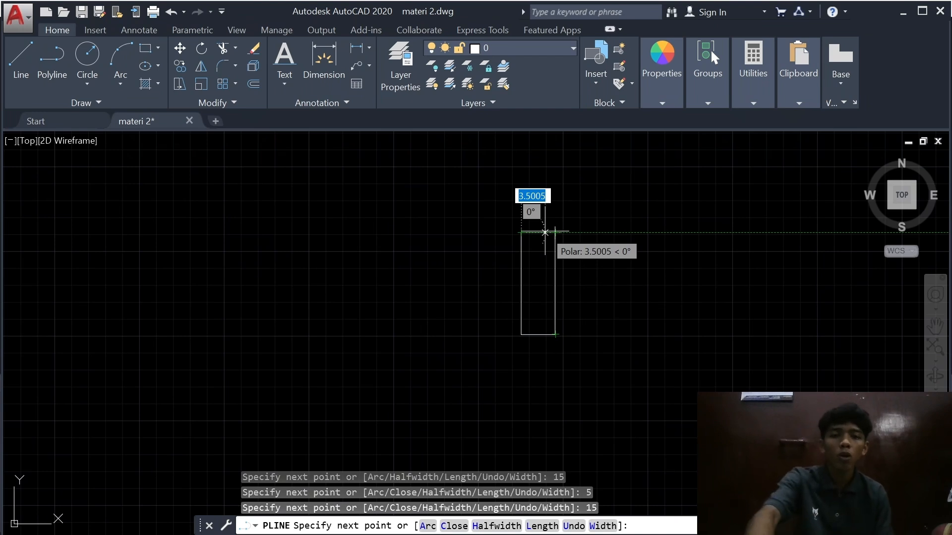
pyautogui.write('c')
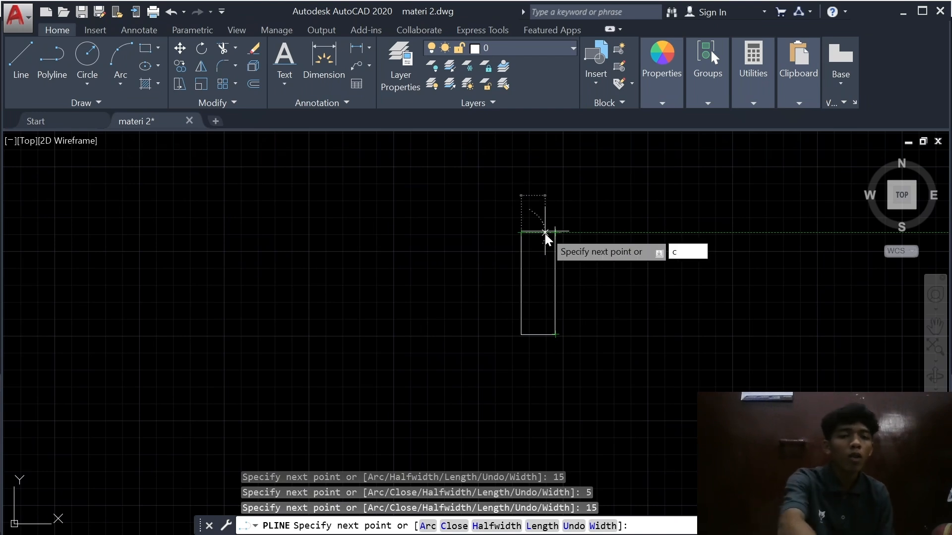
pyautogui.press('Return')
# Step: Inspect the new frame rectangle up close and compare it with the existing door symbols
pyautogui.scroll(-2, 573, 238)
pyautogui.scroll(4, 571, 251)
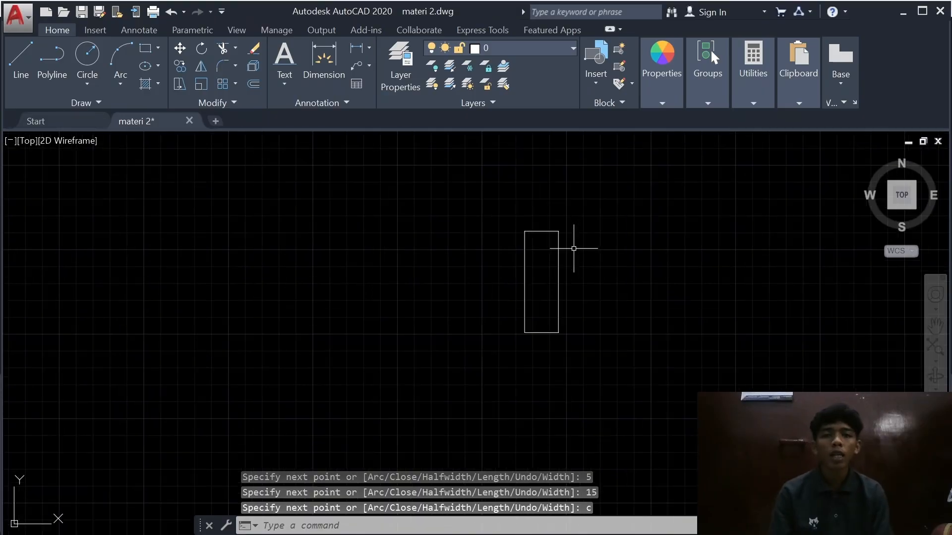
pyautogui.scroll(-2, 538, 212)
pyautogui.scroll(-2, 532, 211)
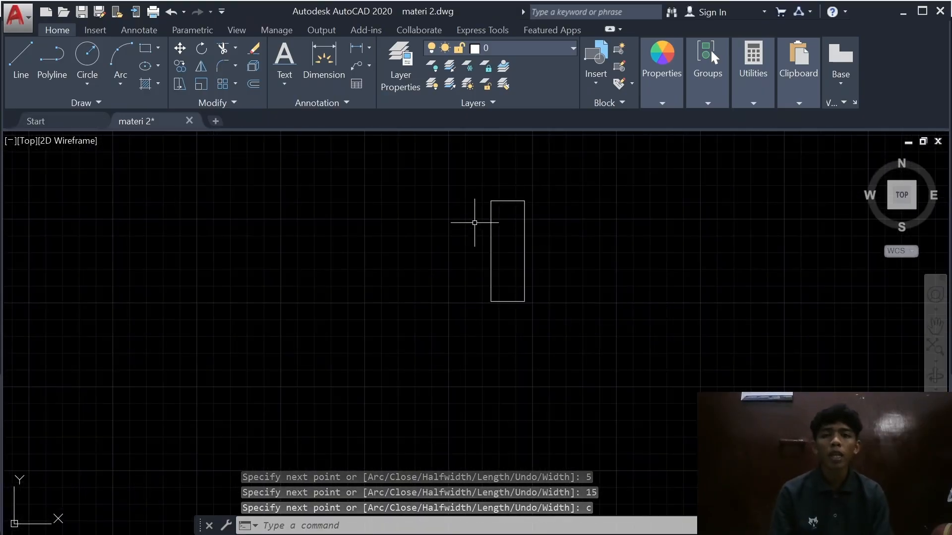
pyautogui.scroll(-2, 517, 199)
pyautogui.scroll(-2, 567, 213)
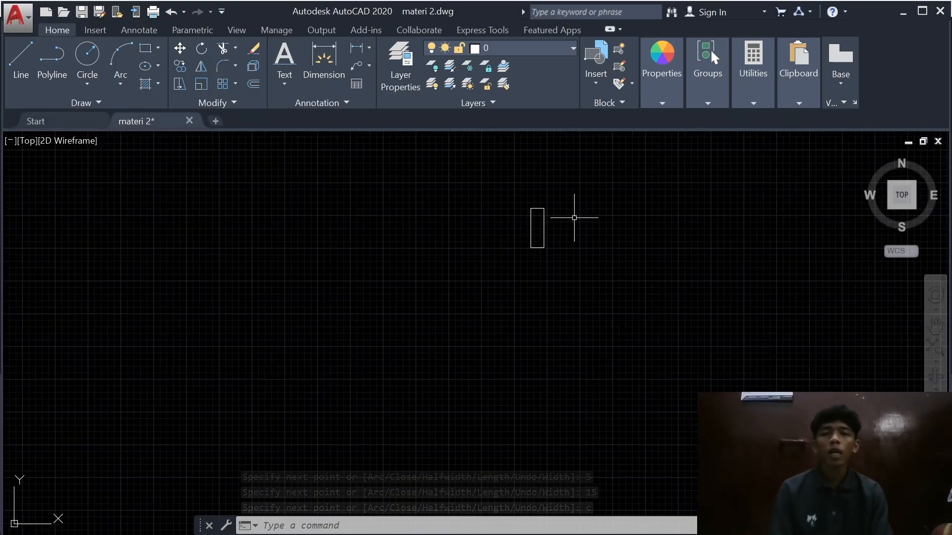
pyautogui.scroll(-1, 574, 218)
pyautogui.scroll(4, 597, 241)
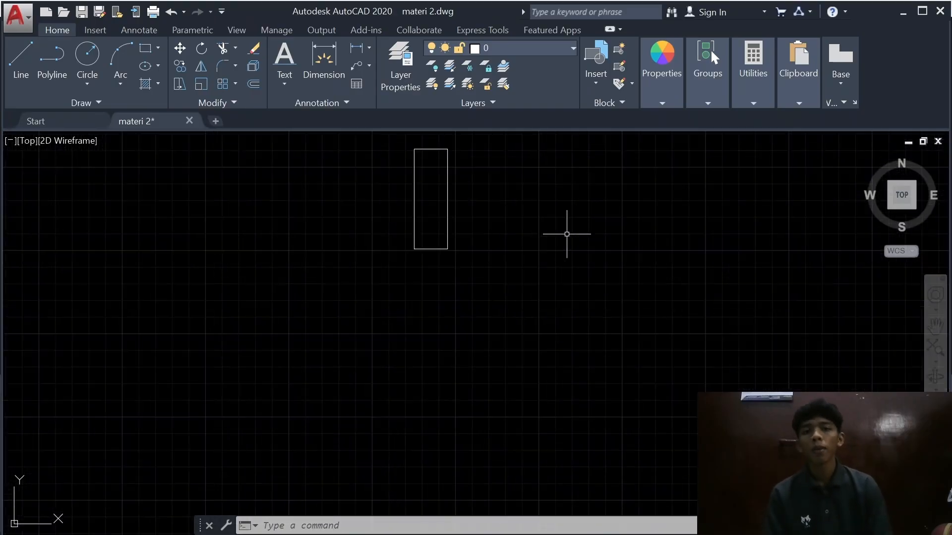
pyautogui.scroll(-4, 437, 241)
pyautogui.moveTo(287, 223); pyautogui.dragTo(439, 238, button='middle')
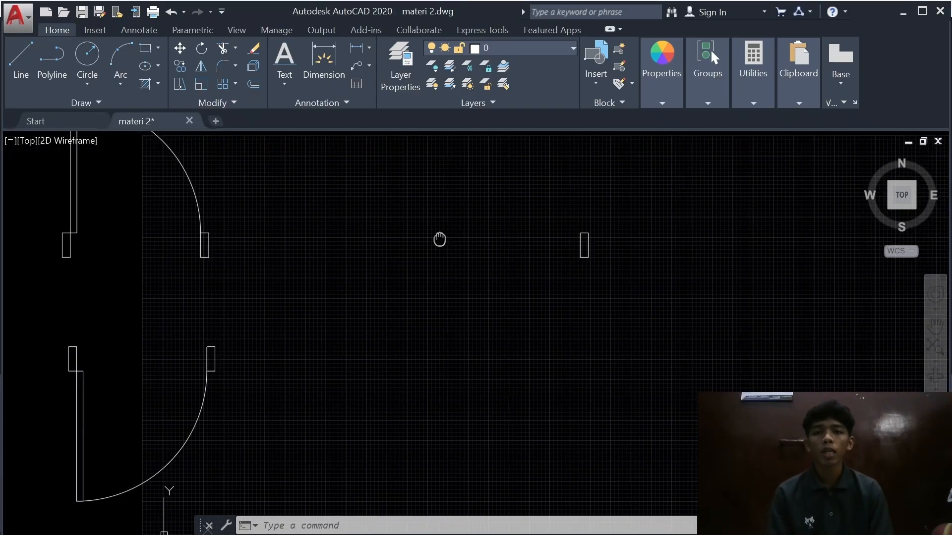
pyautogui.scroll(-2, 442, 240)
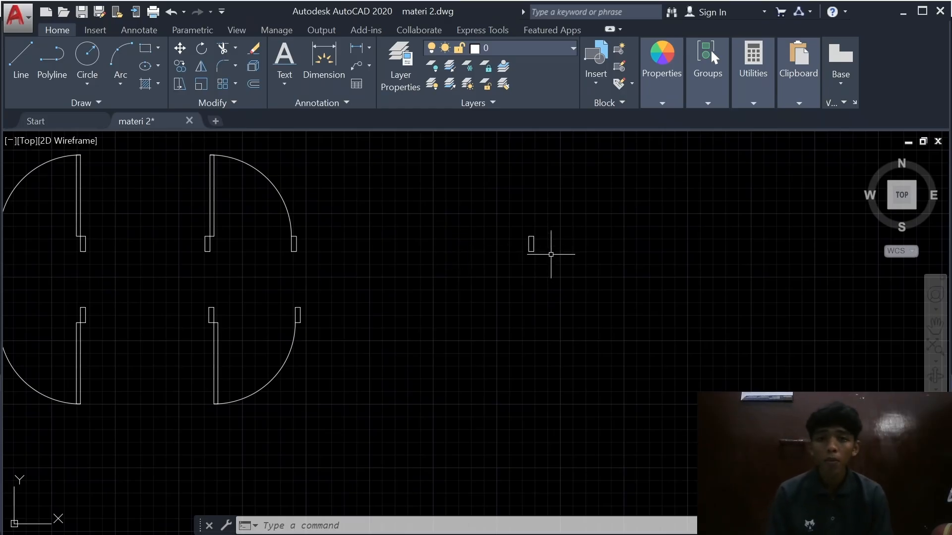
pyautogui.scroll(2, 556, 251)
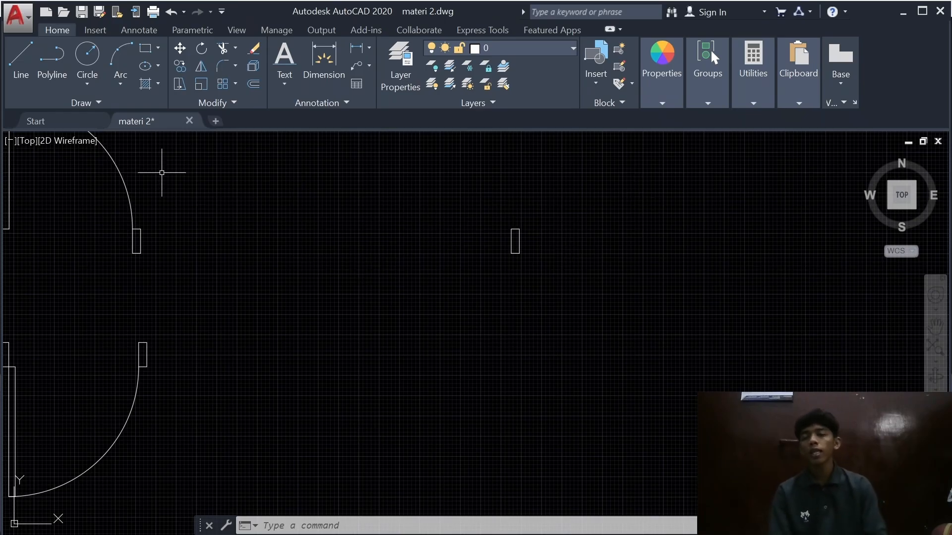
# Step: Start a polyline 80 units left of the new frame rectangle's lower-left corner, level with its bottom edge
pyautogui.click(49, 68)
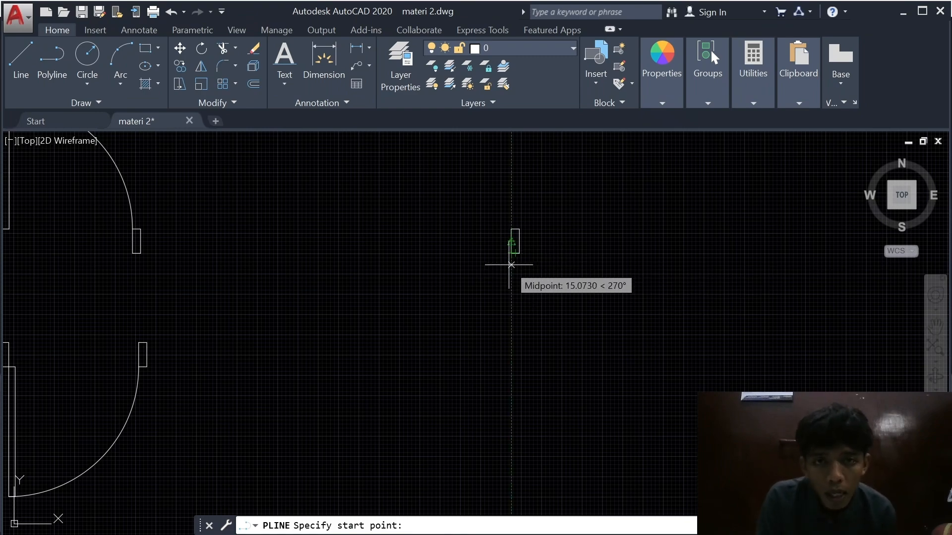
pyautogui.scroll(4, 513, 256)
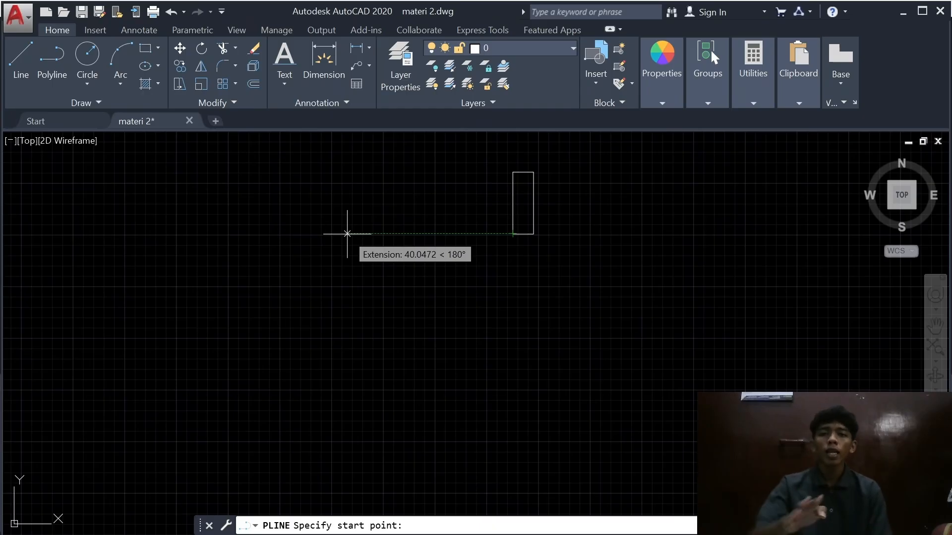
pyautogui.write('80')
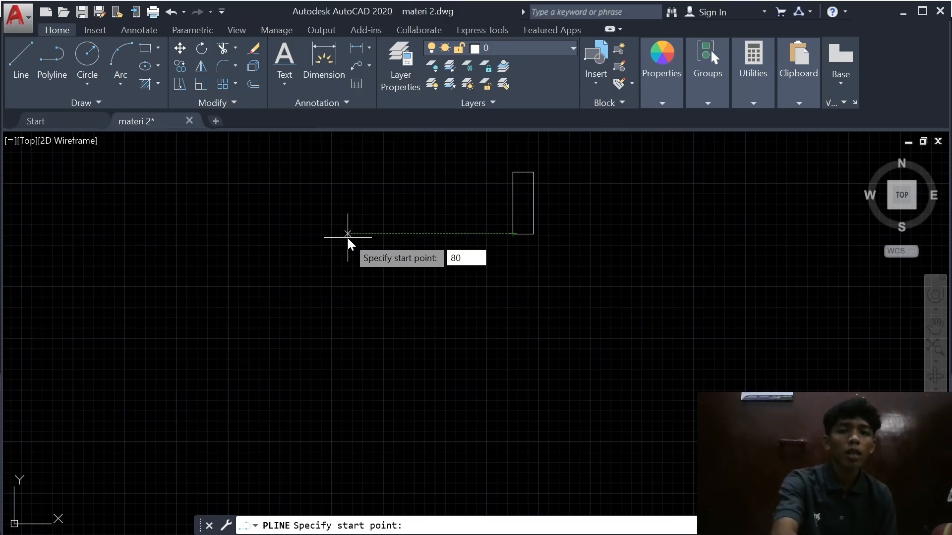
pyautogui.press('Return')
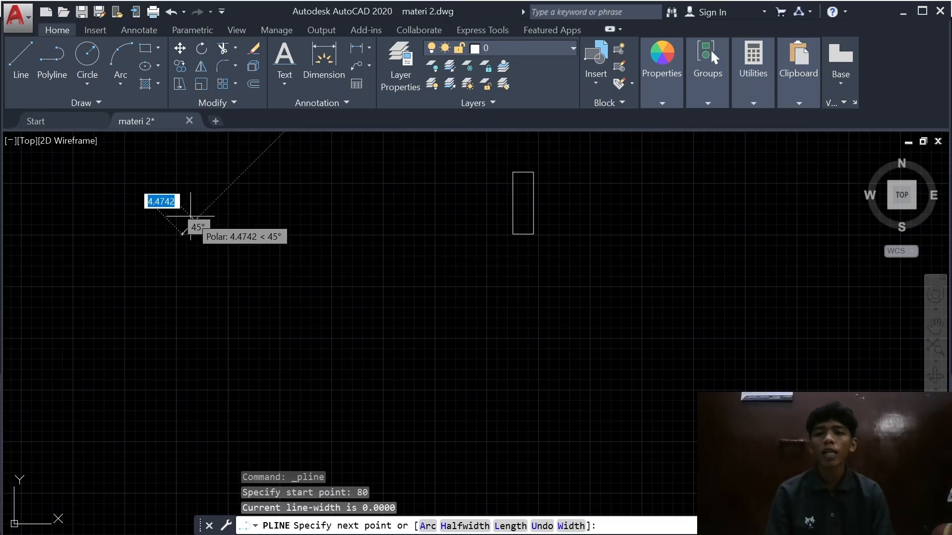
pyautogui.scroll(8, 179, 212)
pyautogui.scroll(-8, 201, 207)
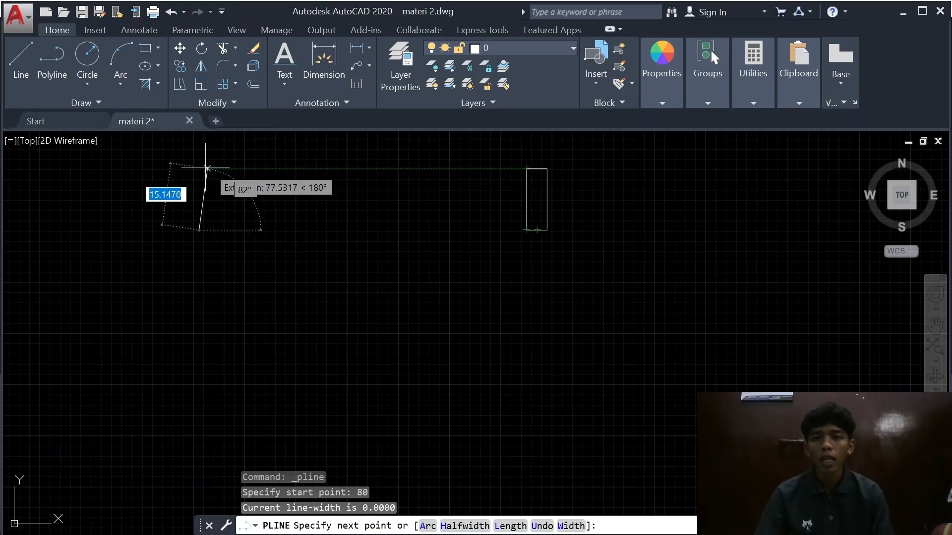
# Step: Draw the second 5 by 15 frame rectangle: 15 up, 5 left, 15 down, closed with the Close option
pyautogui.write('15')
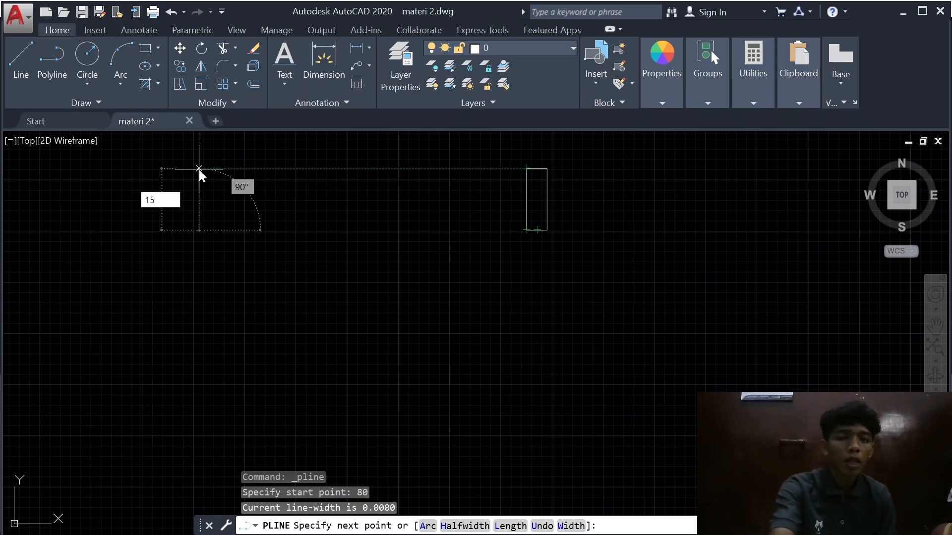
pyautogui.press('Return')
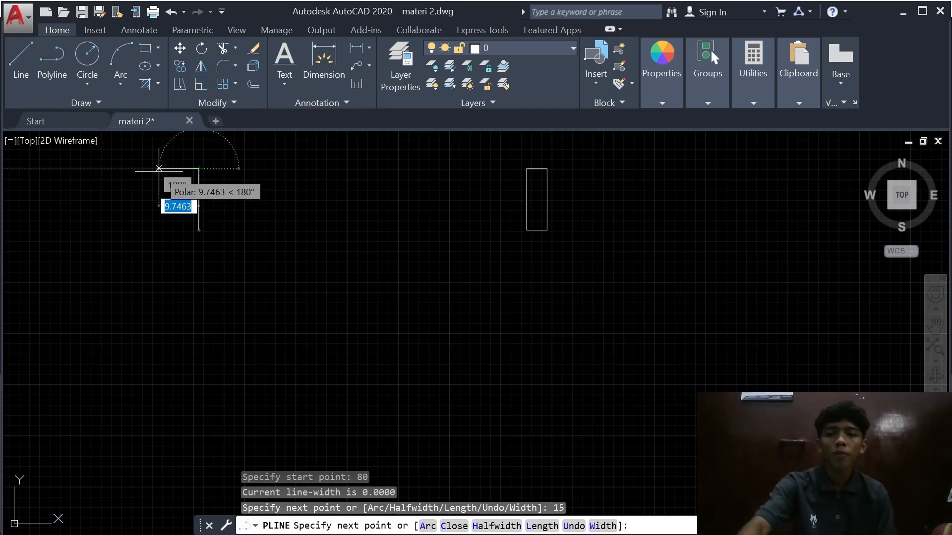
pyautogui.write('5')
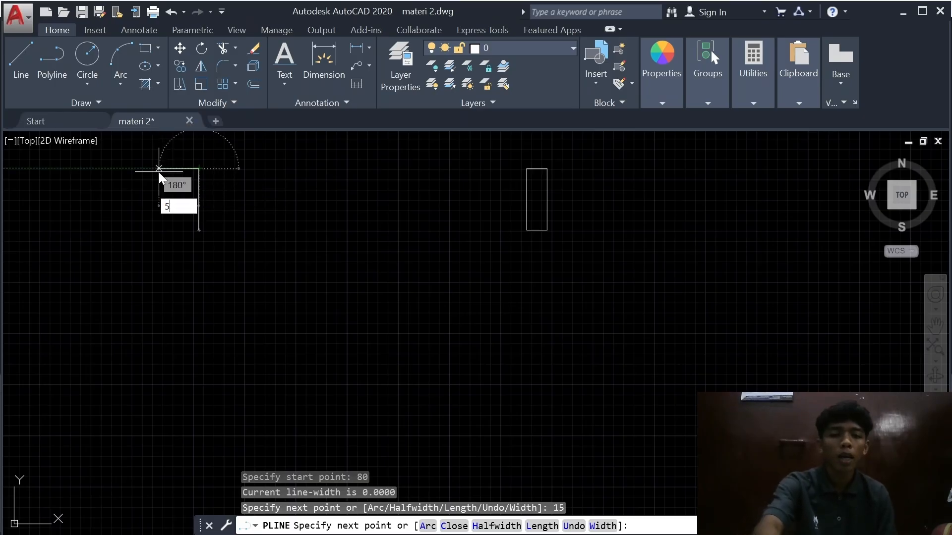
pyautogui.press('Return')
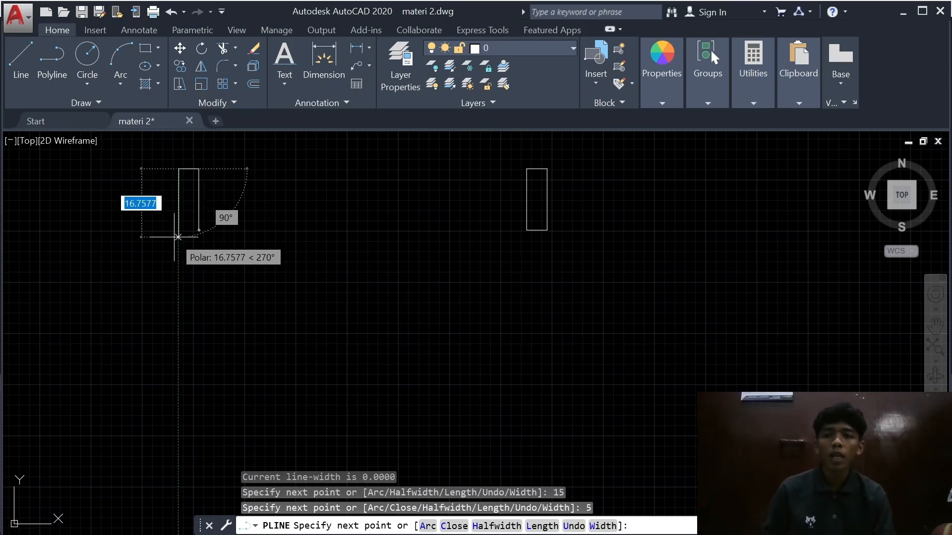
pyautogui.write('15')
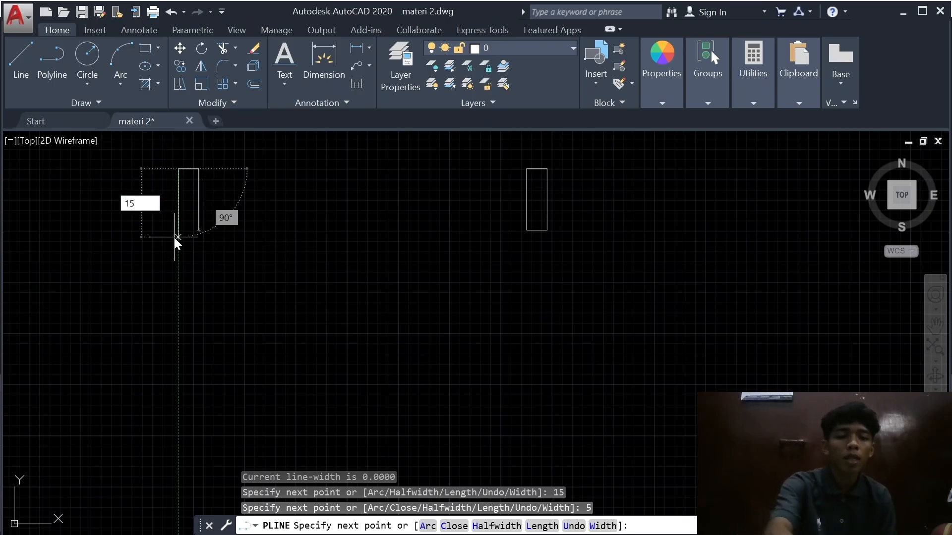
pyautogui.press('Return')
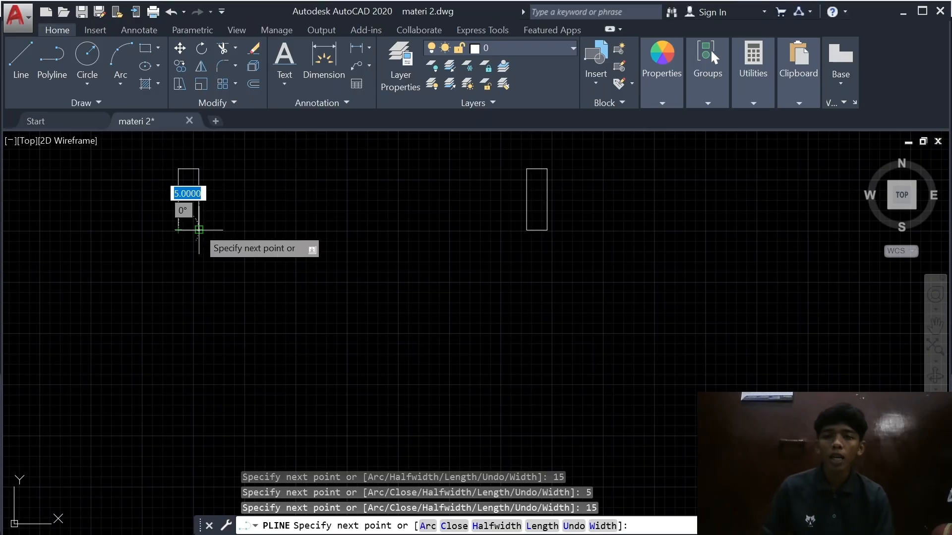
pyautogui.write('c')
pyautogui.press('Return')
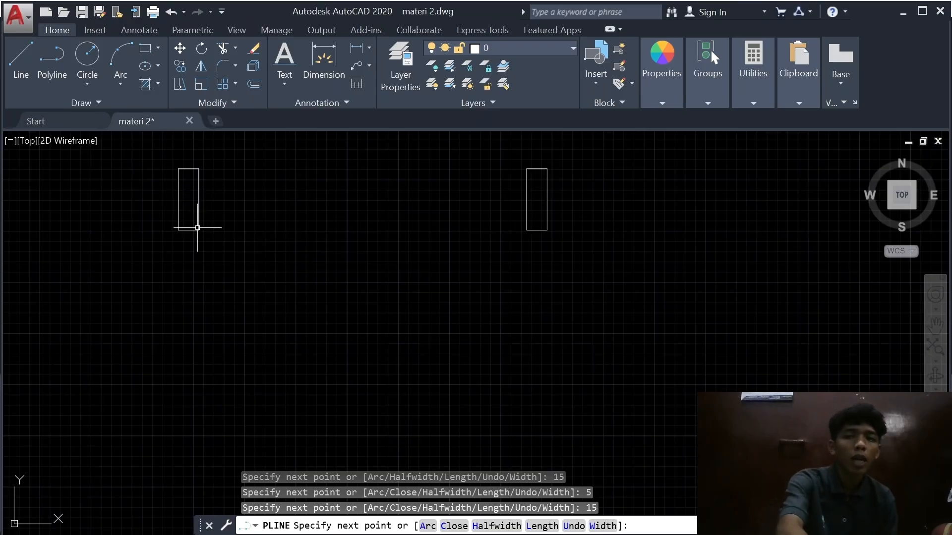
# Step: Compare the new pair of frame rectangles with the four existing door symbols, including their leaves and swing arcs
pyautogui.scroll(2, 352, 238)
pyautogui.scroll(-5, 356, 248)
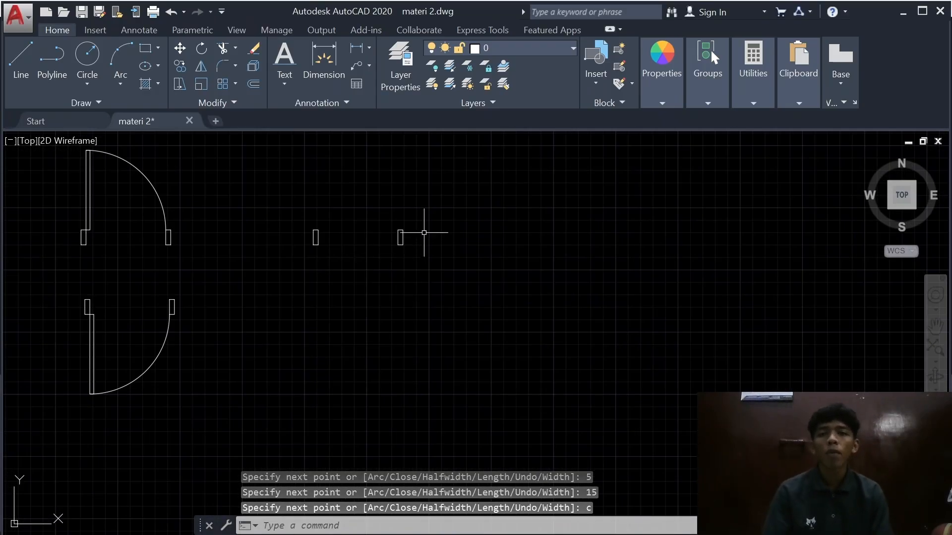
pyautogui.scroll(-1, 354, 218)
pyautogui.scroll(5, 337, 233)
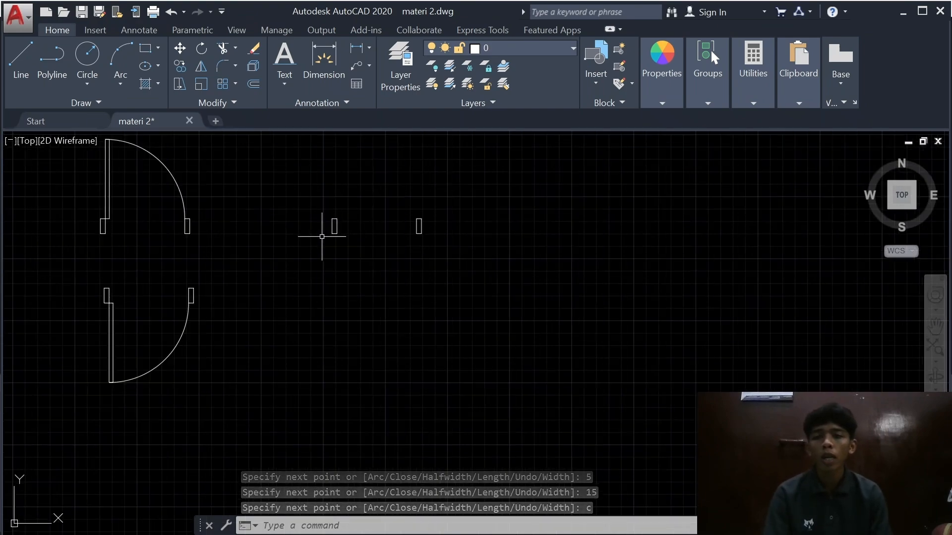
pyautogui.scroll(-4, 424, 181)
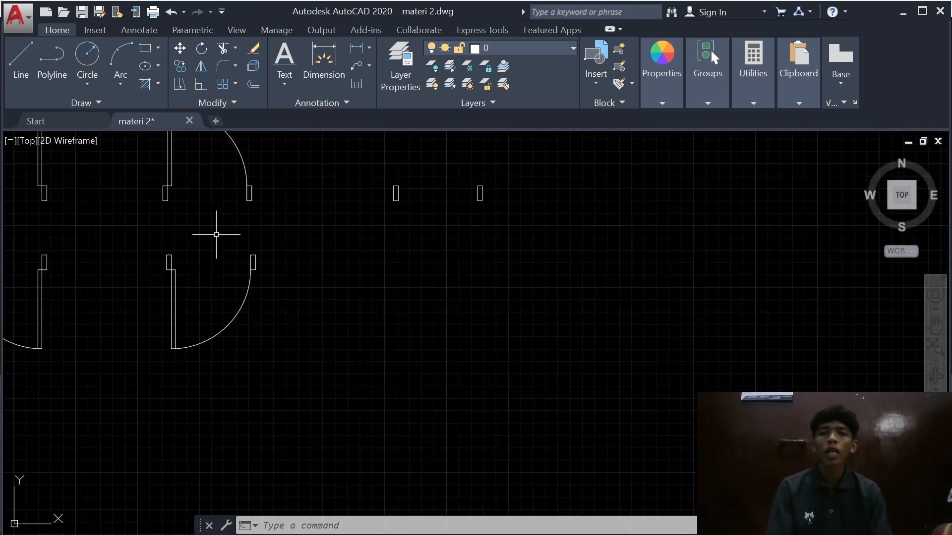
pyautogui.moveTo(348, 243); pyautogui.dragTo(599, 305, button='middle')
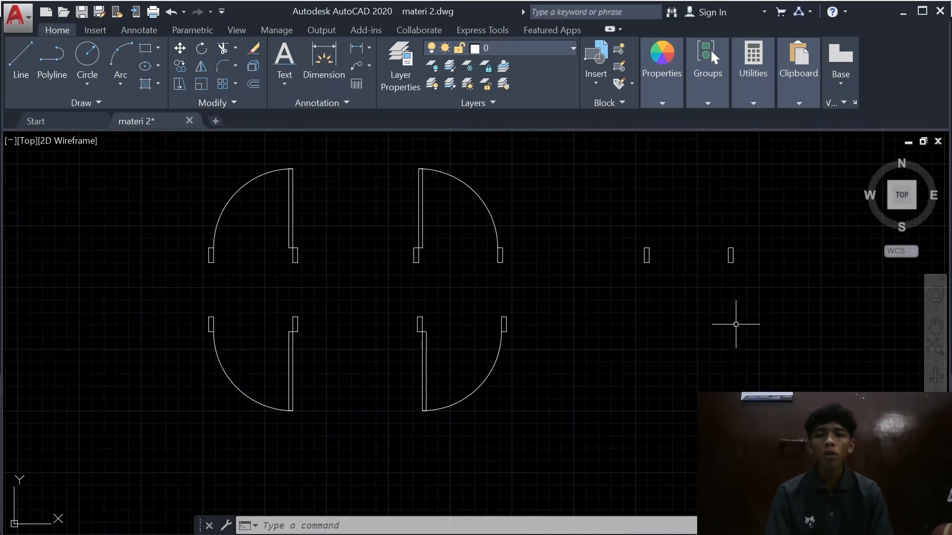
pyautogui.moveTo(749, 324); pyautogui.dragTo(597, 374, button='middle')
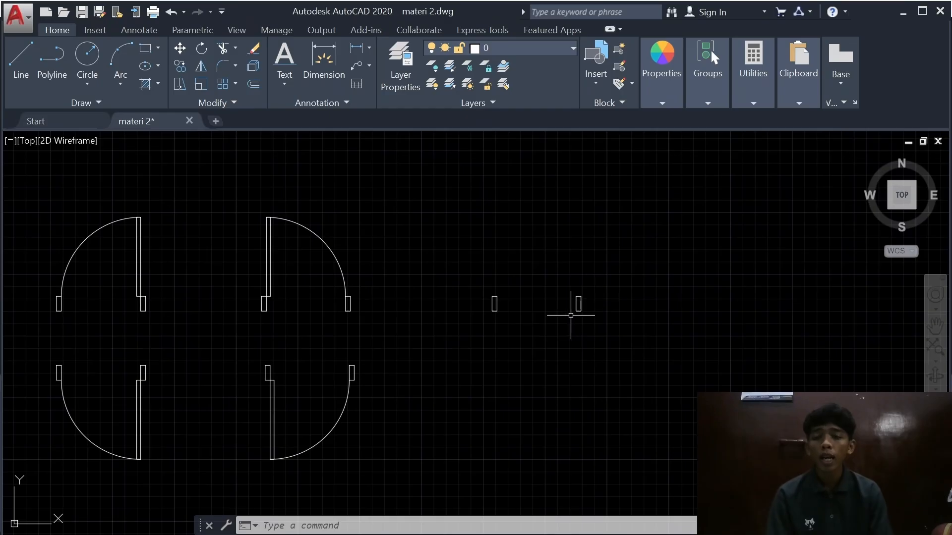
pyautogui.scroll(2, 559, 315)
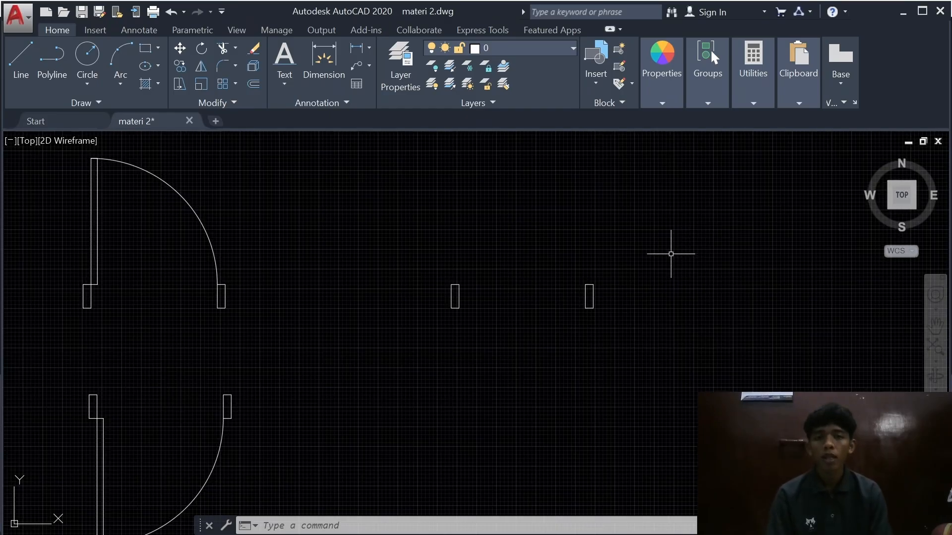
pyautogui.scroll(-2, 436, 278)
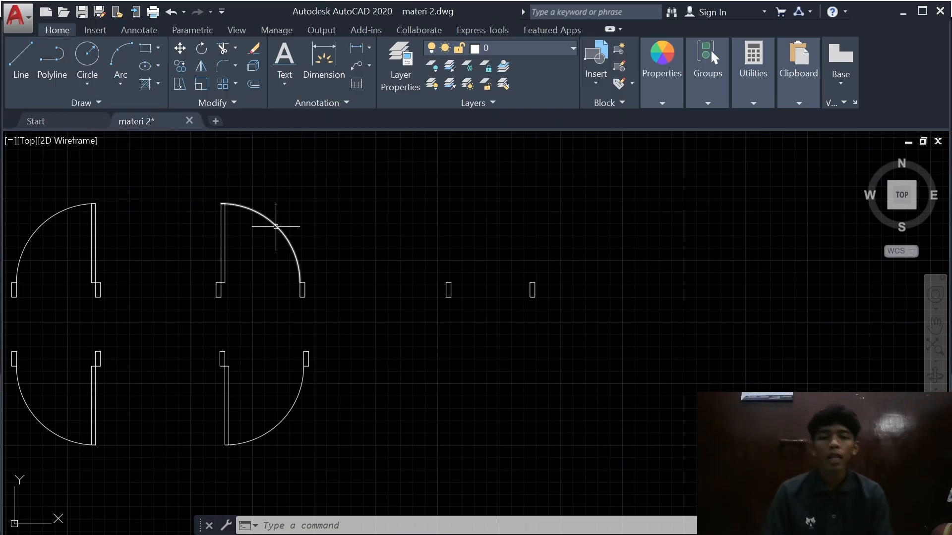
# Step: Start the door leaf as a polyline at the new right frame's upper-left corner and draw its first edge 80 up
pyautogui.write('pl')
pyautogui.press('Return')
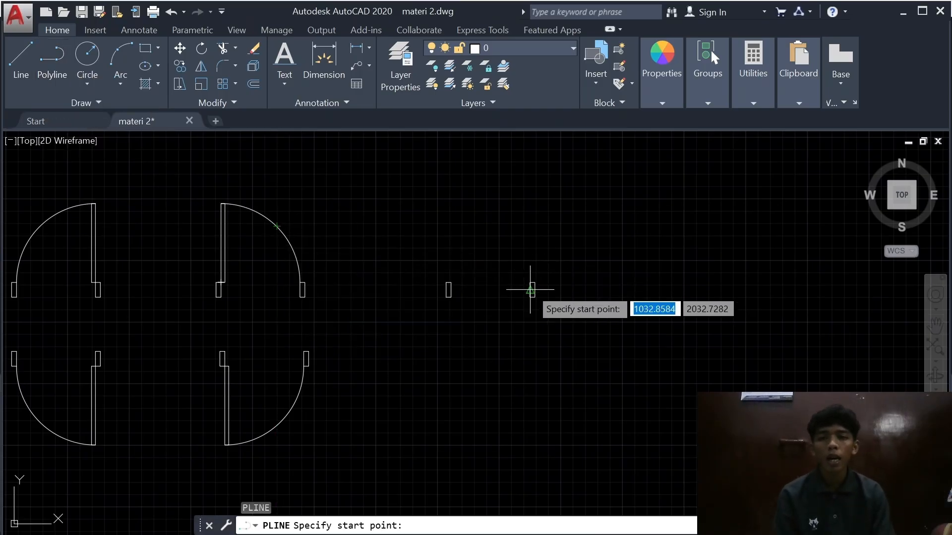
pyautogui.scroll(8, 531, 290)
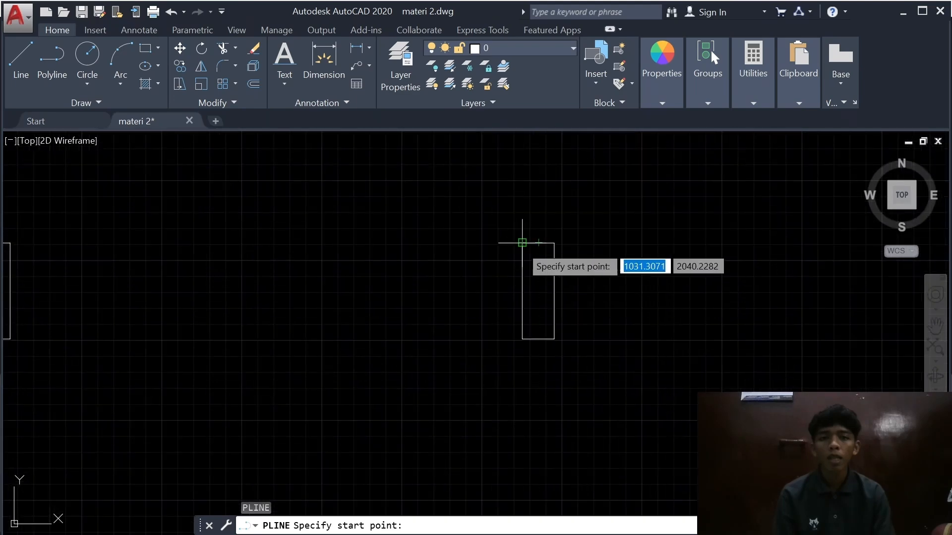
pyautogui.click(522, 243)
pyautogui.moveTo(519, 153); pyautogui.dragTo(517, 251, button='middle')
pyautogui.scroll(-6, 517, 246)
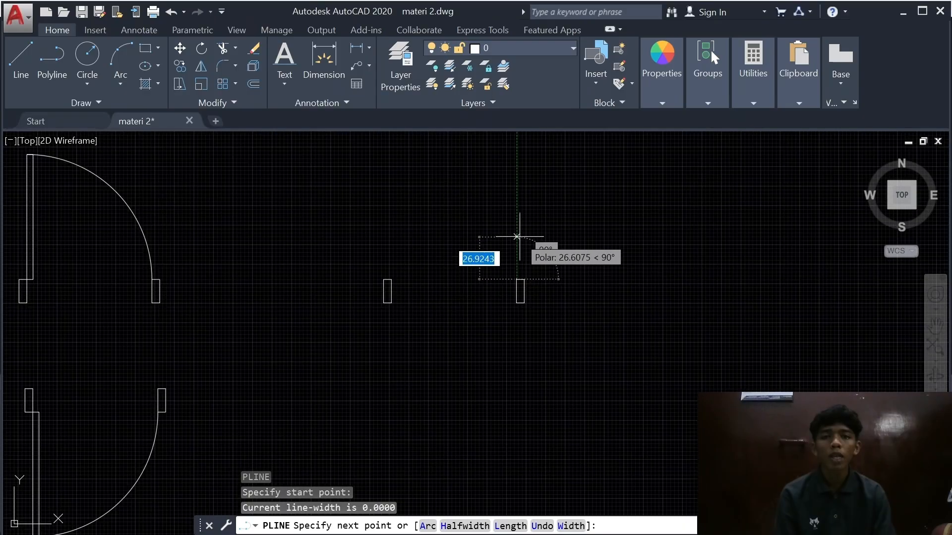
pyautogui.write('80')
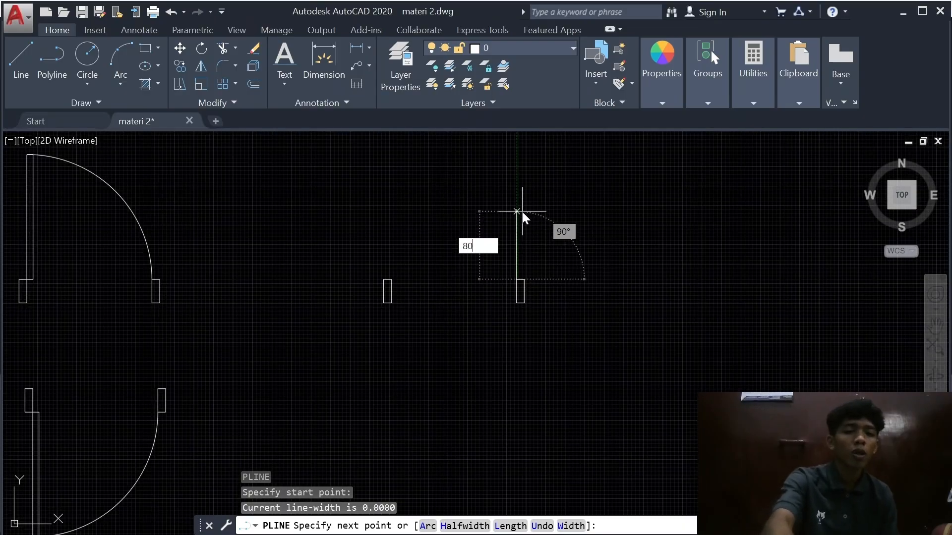
pyautogui.press('Return')
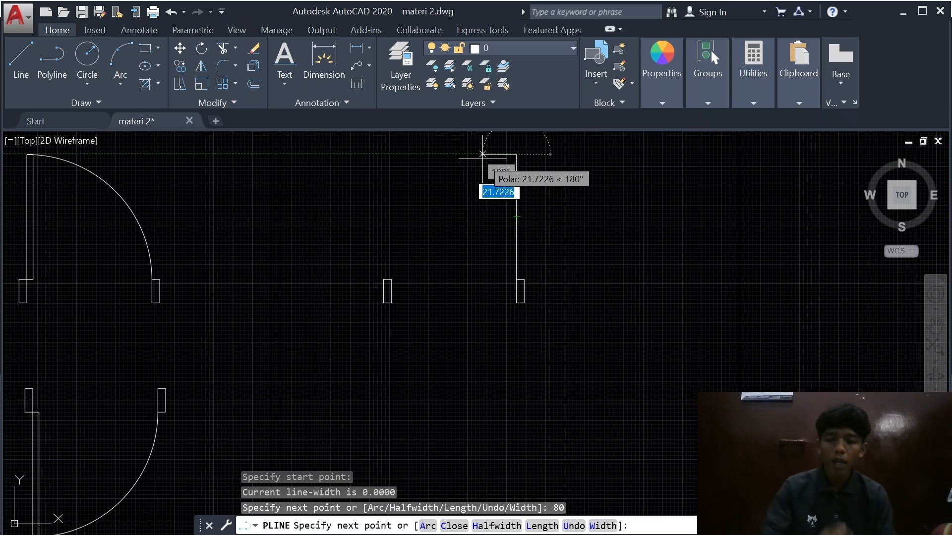
# Step: Continue the leaf polyline 4 left and 80 down, and close it into a 4 by 80 rectangle
pyautogui.write('4')
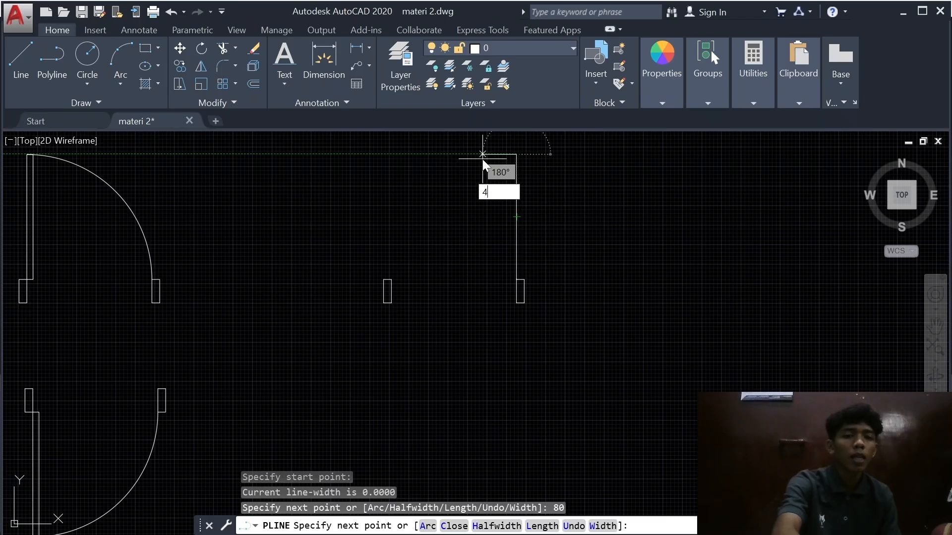
pyautogui.press('Return')
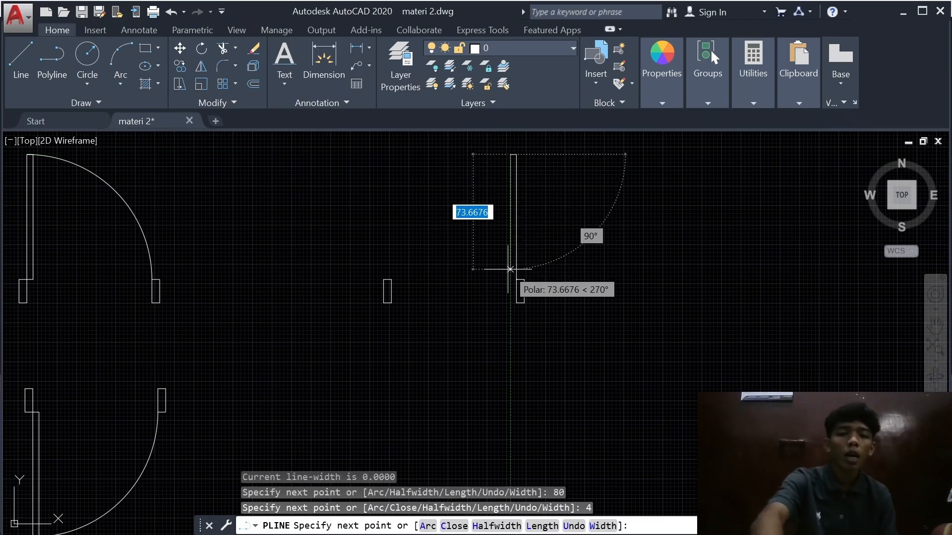
pyautogui.write('80')
pyautogui.press('Return')
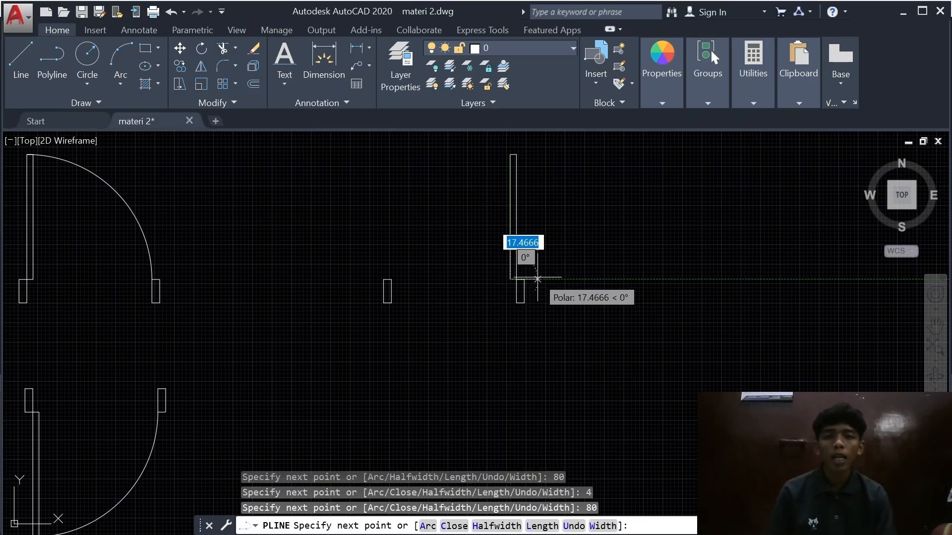
pyautogui.write('c')
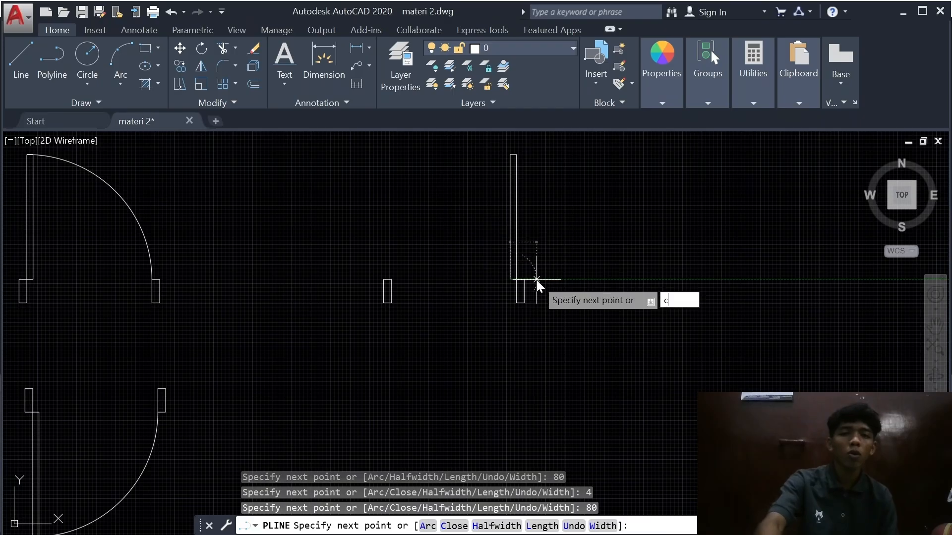
pyautogui.press('Return')
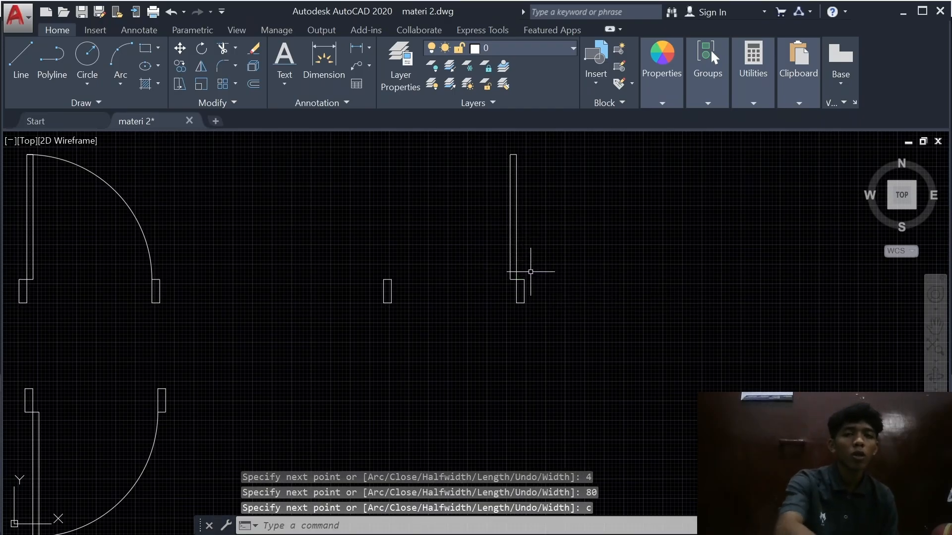
# Step: Inspect the new door leaf and examine how the swing arcs meet the leaves and frames on the existing doors
pyautogui.scroll(5, 533, 268)
pyautogui.scroll(-6, 501, 268)
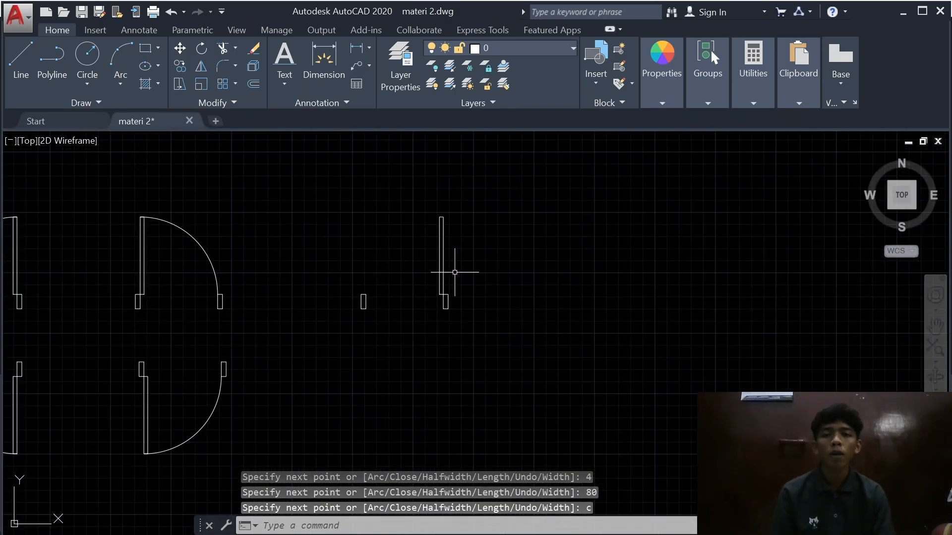
pyautogui.scroll(3, 436, 271)
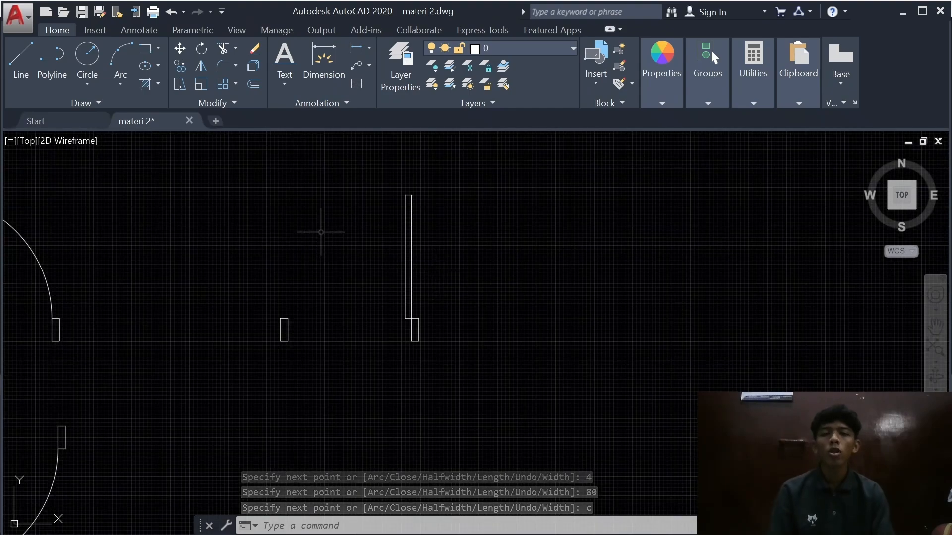
pyautogui.scroll(-3, 318, 230)
pyautogui.moveTo(249, 230); pyautogui.dragTo(477, 255, button='middle')
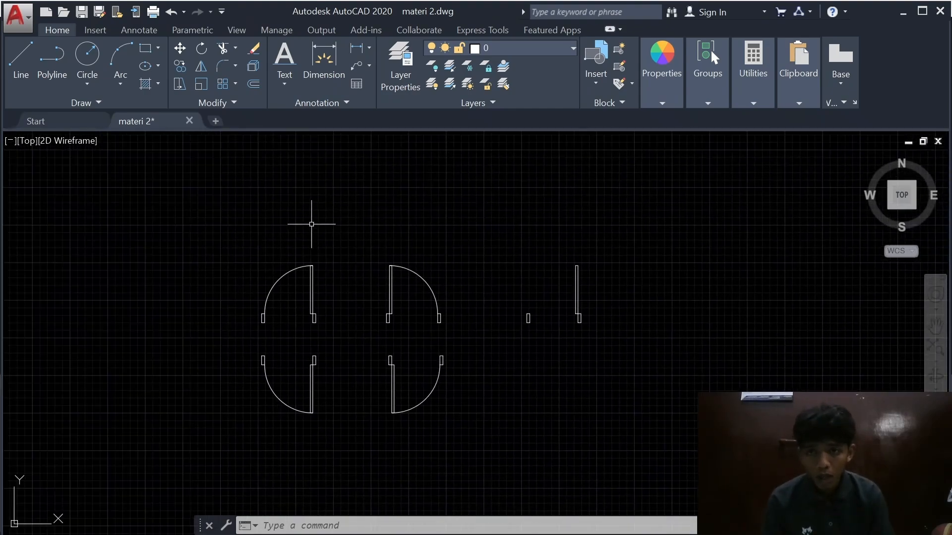
pyautogui.scroll(6, 284, 315)
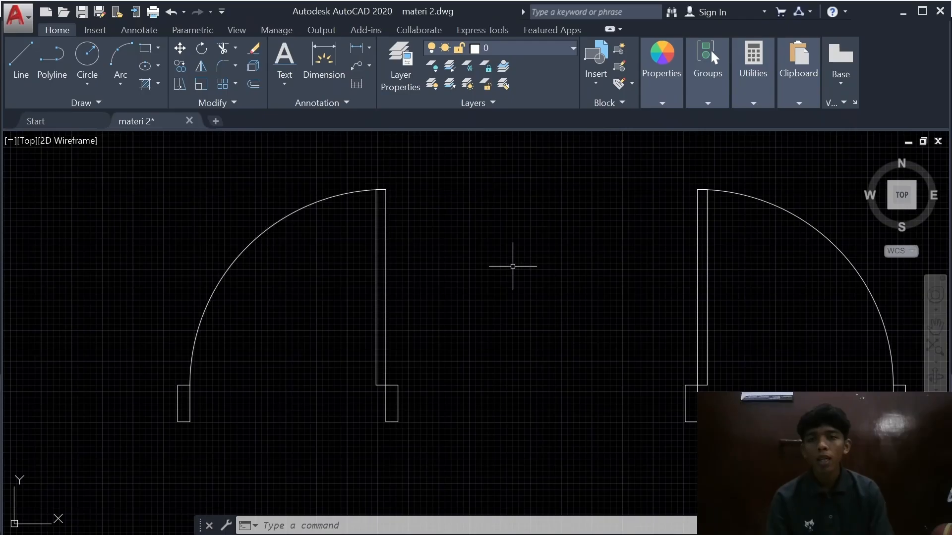
pyautogui.scroll(-4, 526, 267)
pyautogui.moveTo(530, 267)
pyautogui.mouseDown(button='middle')
pyautogui.moveTo(244, 319)
pyautogui.moveTo(250, 328)
pyautogui.mouseUp(button='middle')
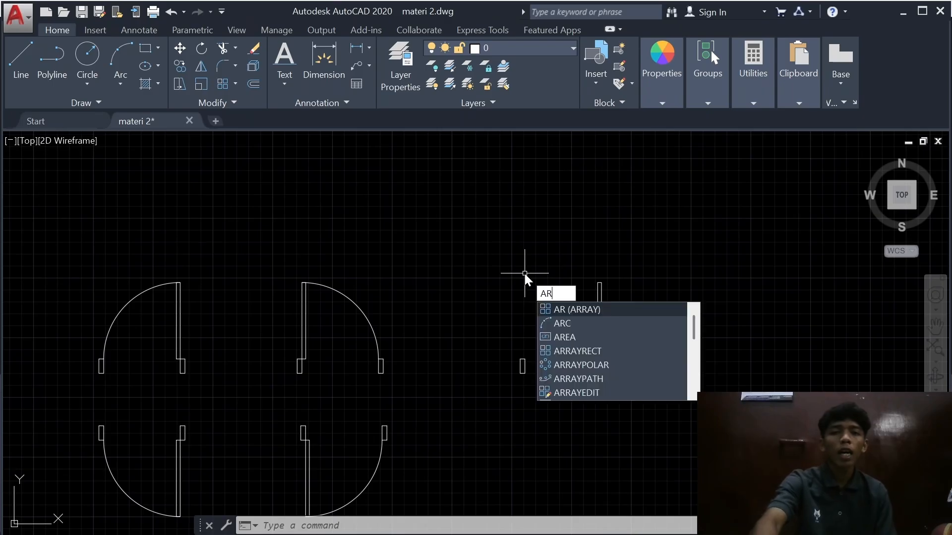
pyautogui.press('BackSpace')
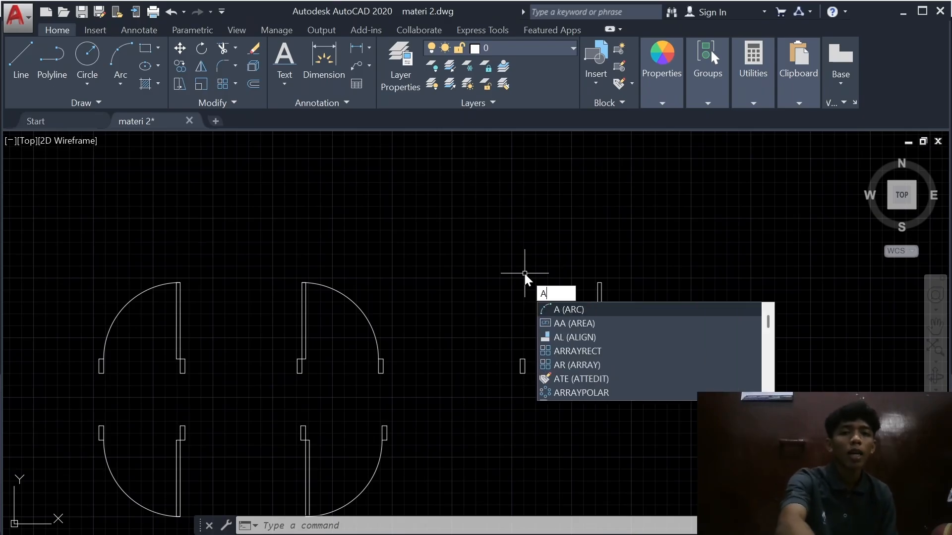
pyautogui.click(593, 308)
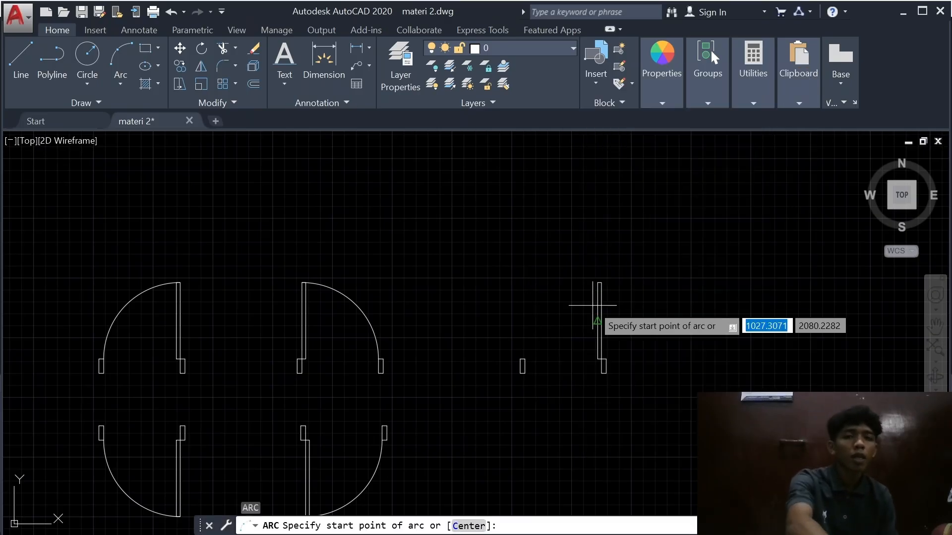
pyautogui.scroll(5, 649, 285)
pyautogui.scroll(2, 650, 291)
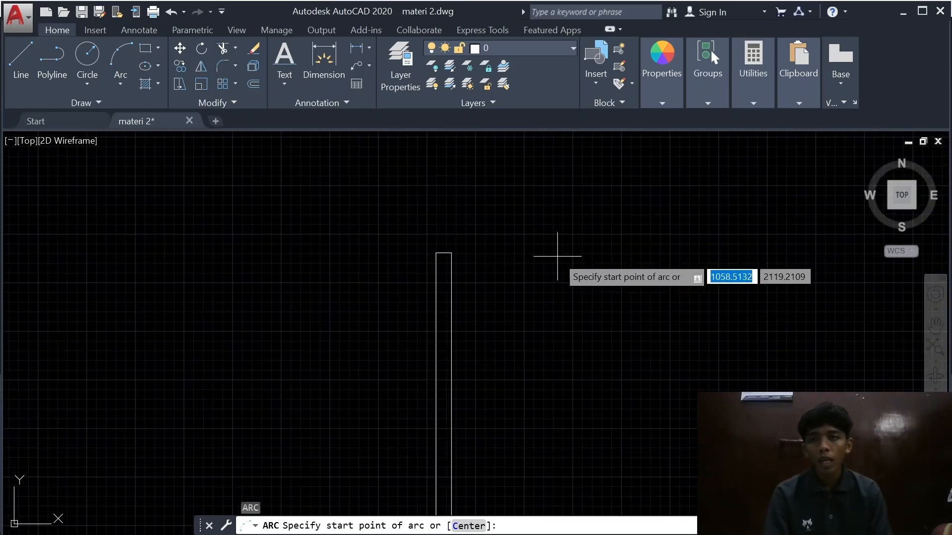
# Step: Draw the swing arc with Start, Center, End from the leaf's upper-right corner, centred at its lower-right corner, to the left frame's upper-right corner
pyautogui.click(123, 85)
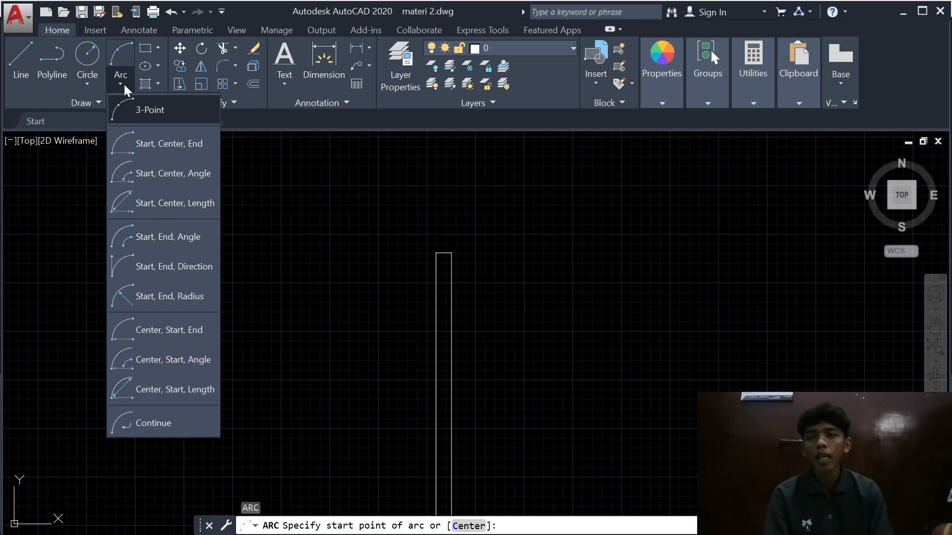
pyautogui.click(193, 147)
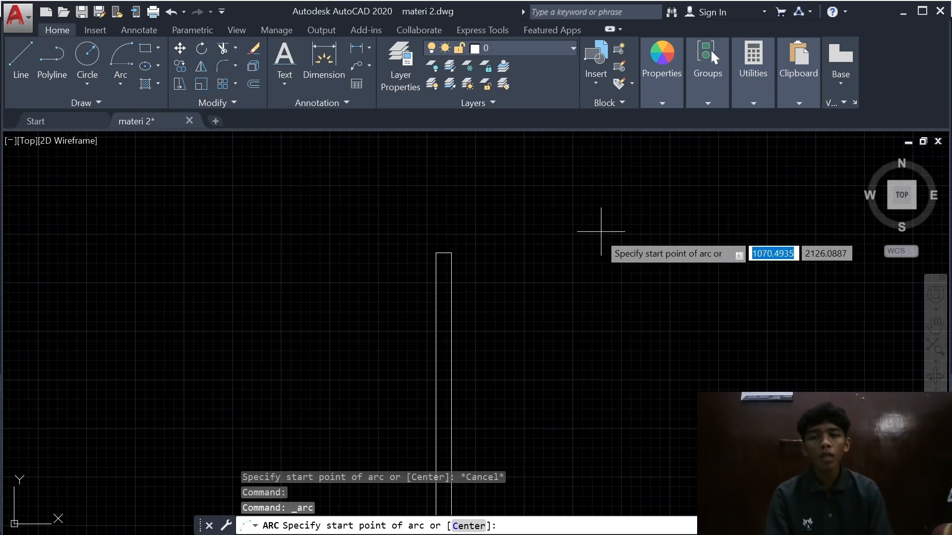
pyautogui.moveTo(544, 278)
pyautogui.mouseDown(button='middle')
pyautogui.moveTo(551, 131)
pyautogui.moveTo(527, 197)
pyautogui.mouseUp(button='middle')
pyautogui.scroll(-2, 544, 153)
pyautogui.scroll(3, 510, 219)
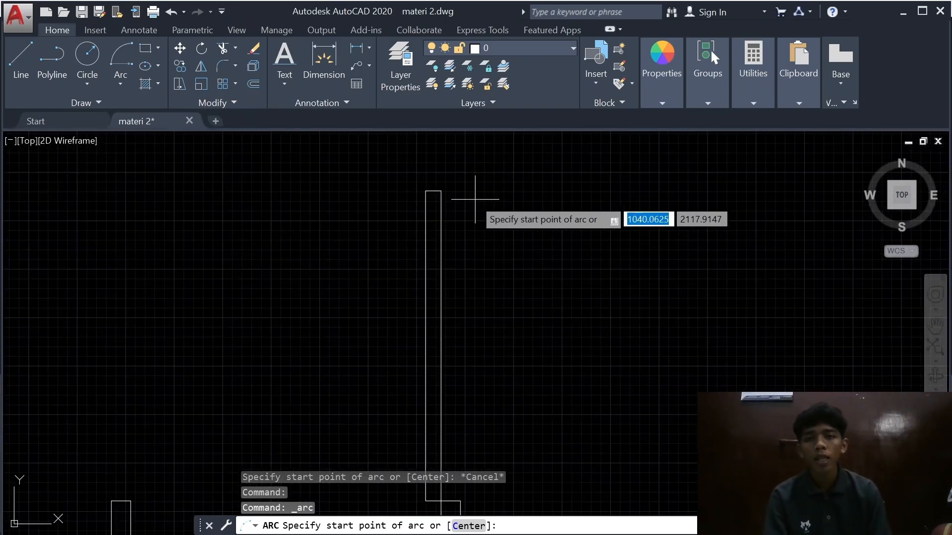
pyautogui.click(441, 191)
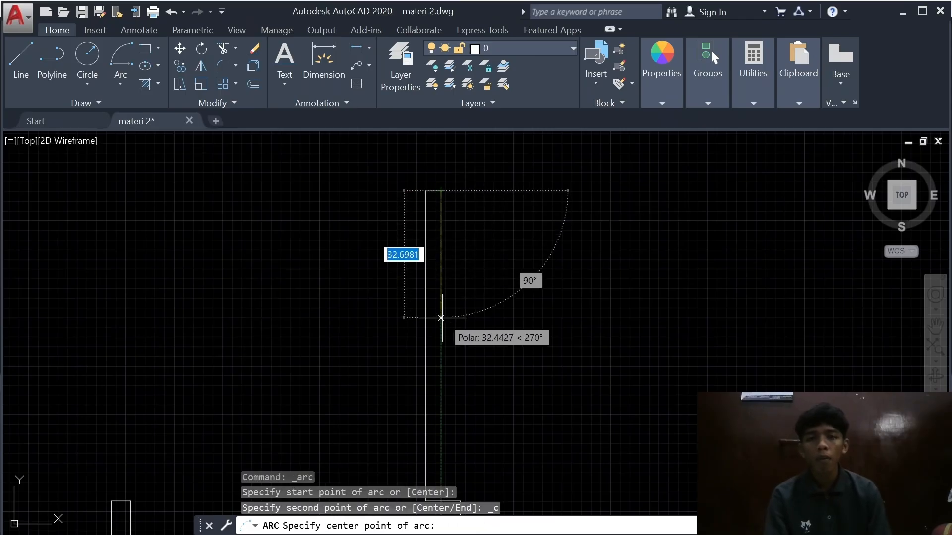
pyautogui.moveTo(450, 368); pyautogui.dragTo(442, 225, button='middle')
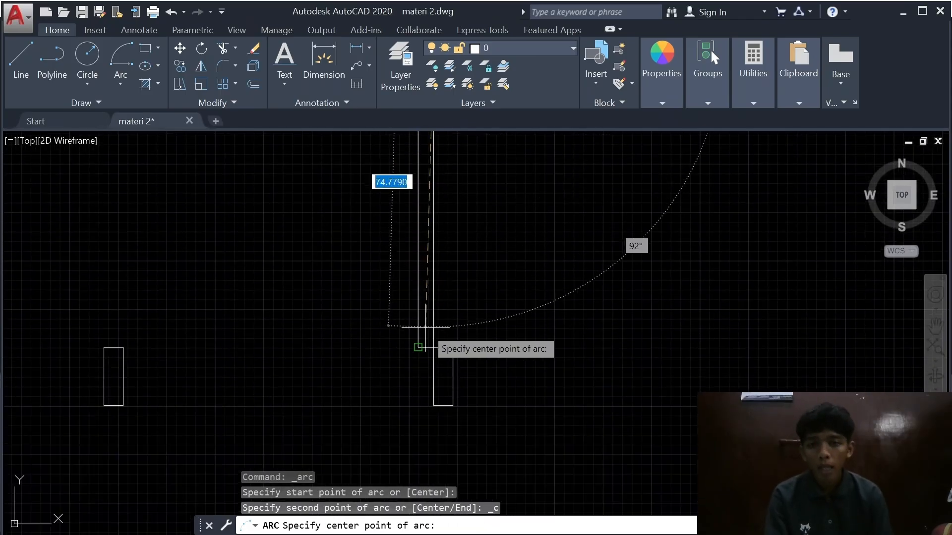
pyautogui.click(433, 347)
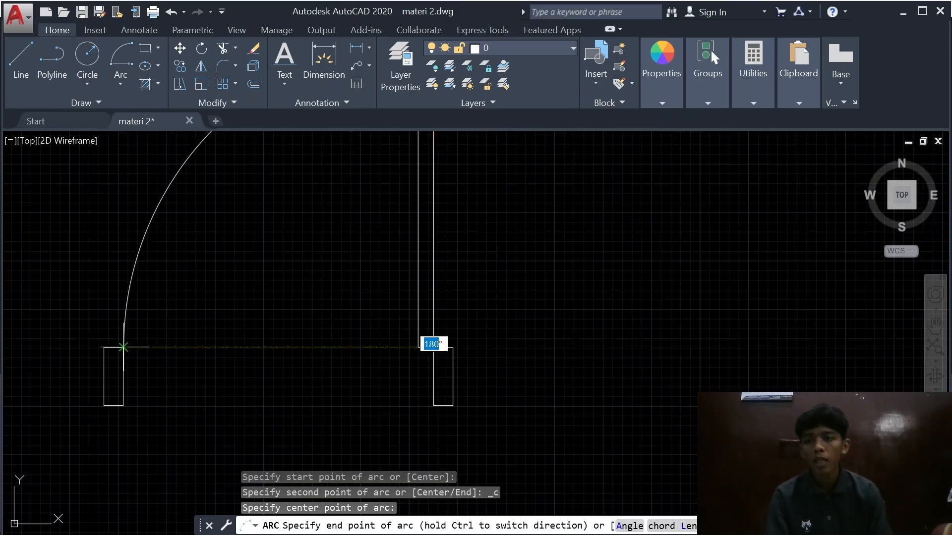
pyautogui.click(123, 347)
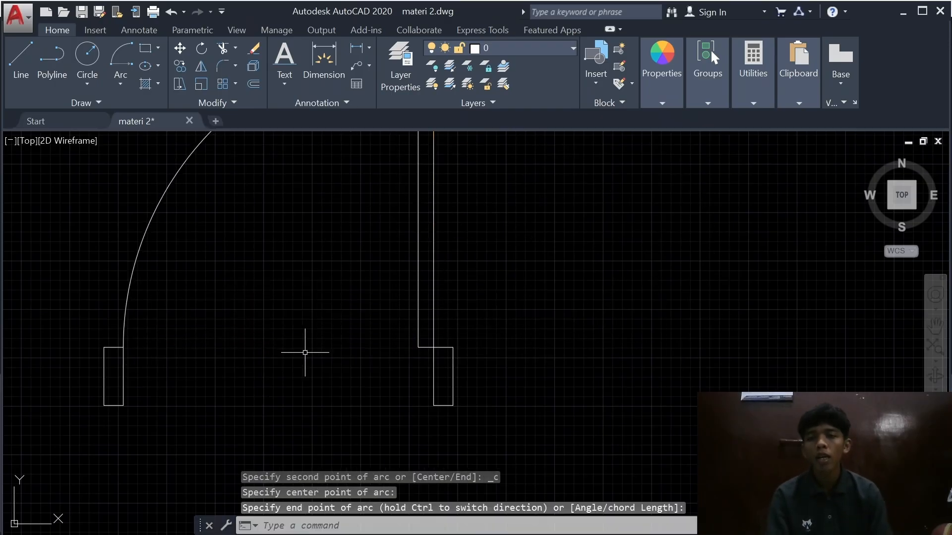
pyautogui.scroll(-5, 491, 313)
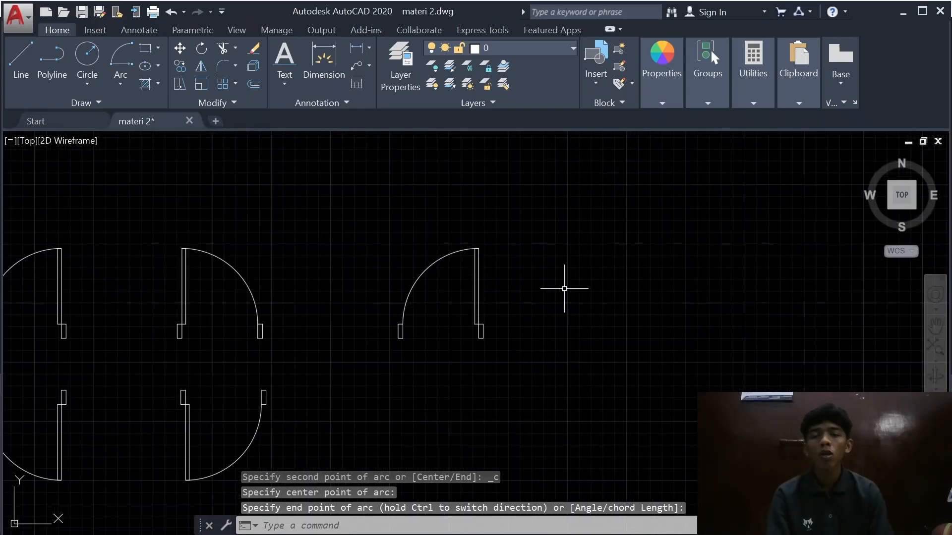
pyautogui.scroll(-2, 223, 251)
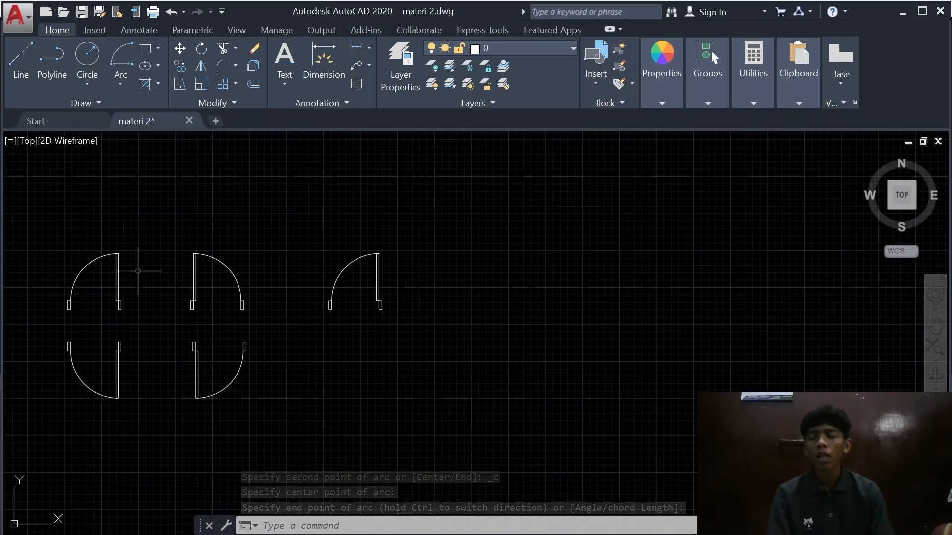
pyautogui.moveTo(138, 271); pyautogui.dragTo(315, 270, button='middle')
pyautogui.scroll(2, 282, 250)
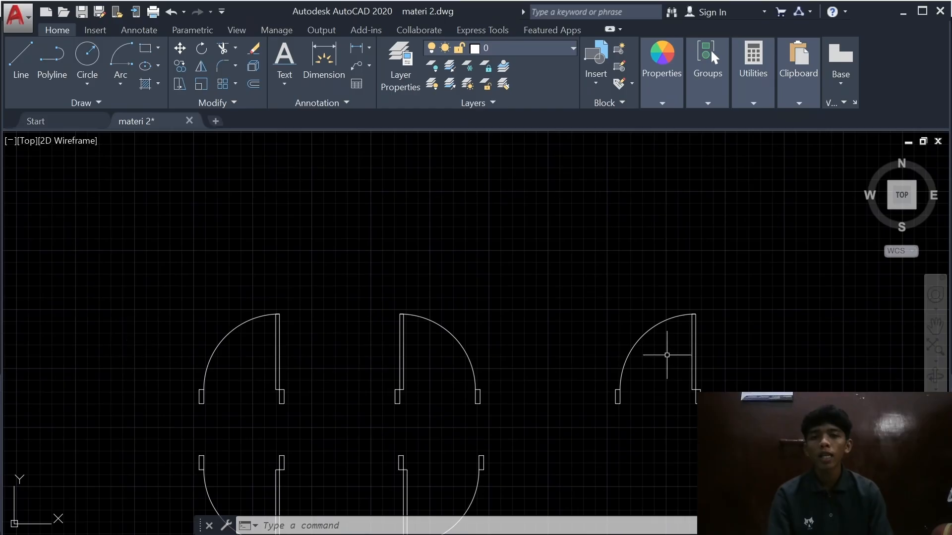
pyautogui.moveTo(667, 355); pyautogui.dragTo(382, 334, button='middle')
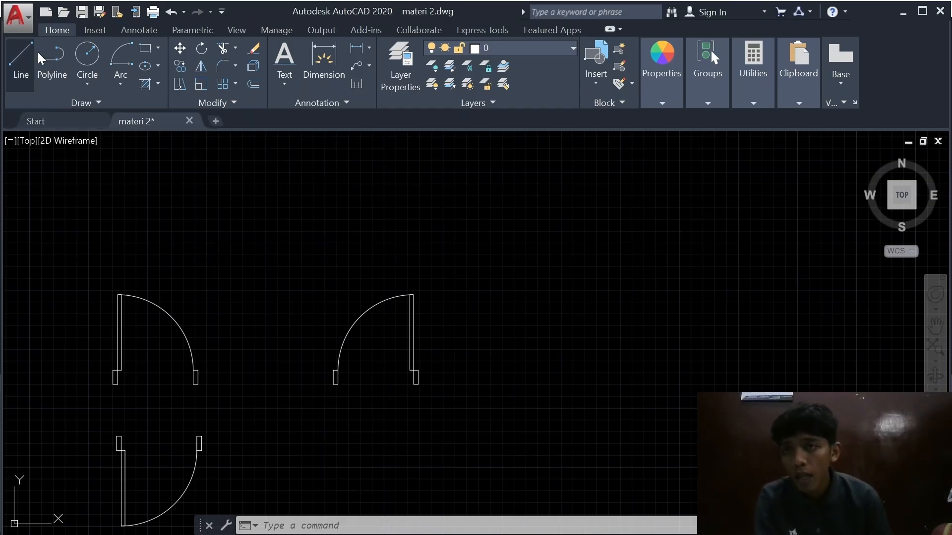
pyautogui.write('p')
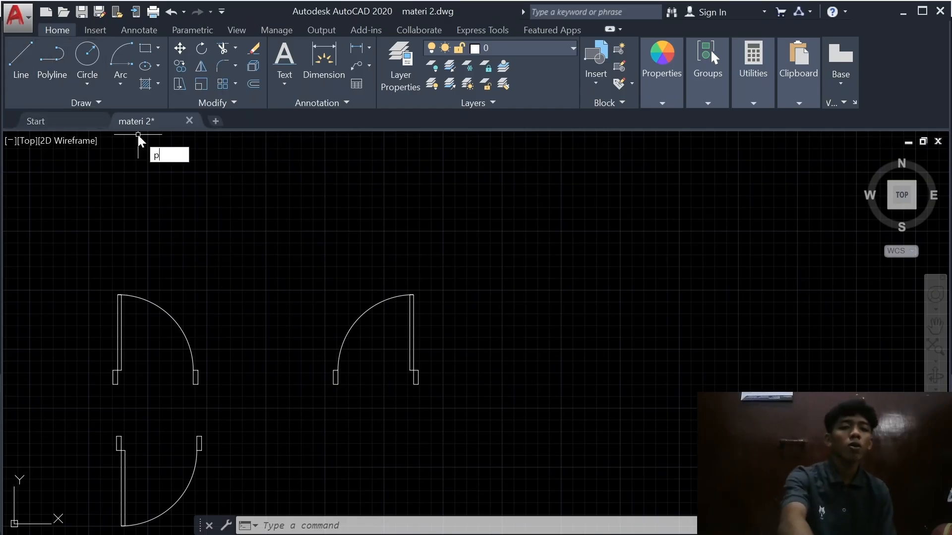
pyautogui.write('l')
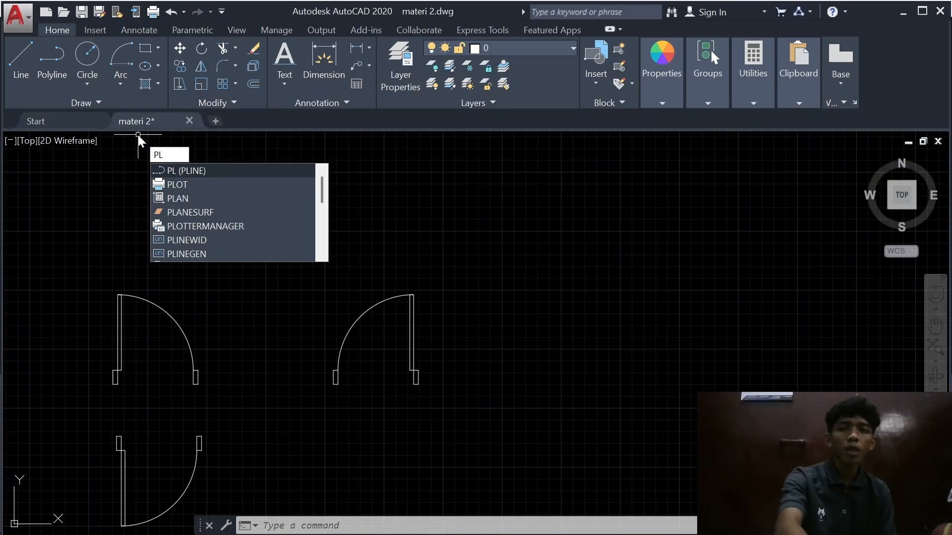
pyautogui.press('Return')
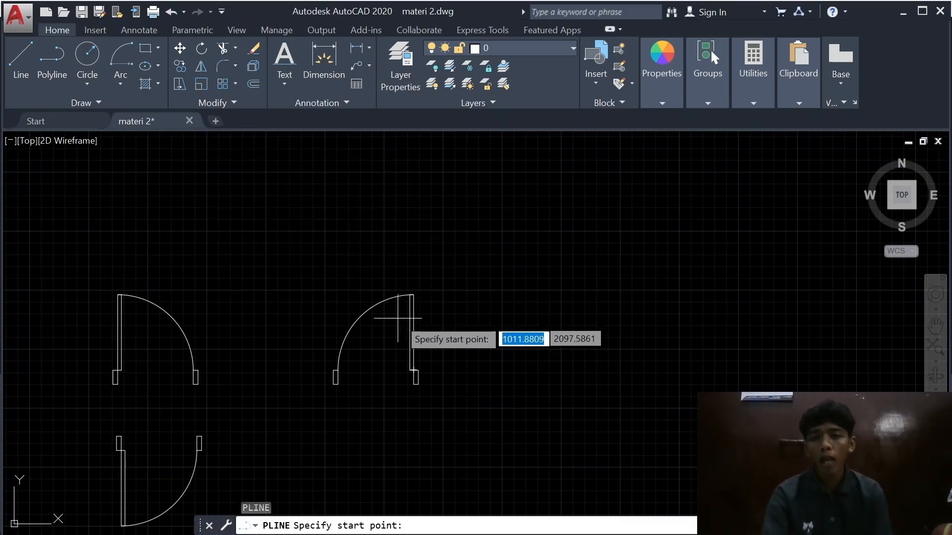
pyautogui.scroll(4, 443, 367)
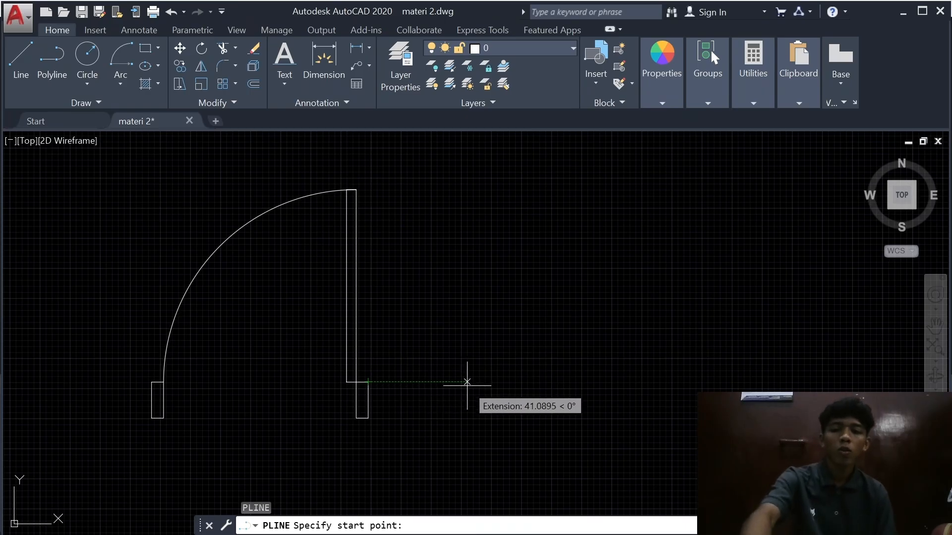
pyautogui.write('20')
pyautogui.press('Return')
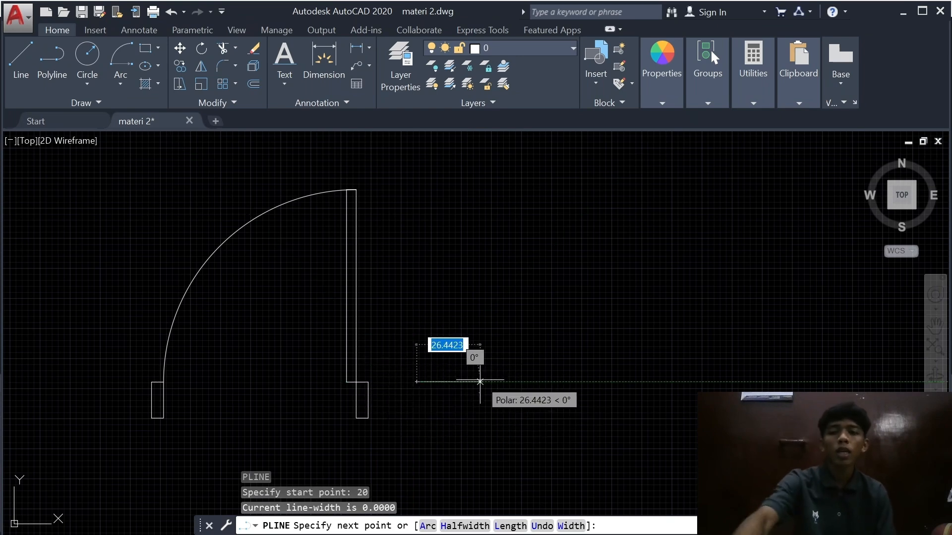
pyautogui.press('Escape')
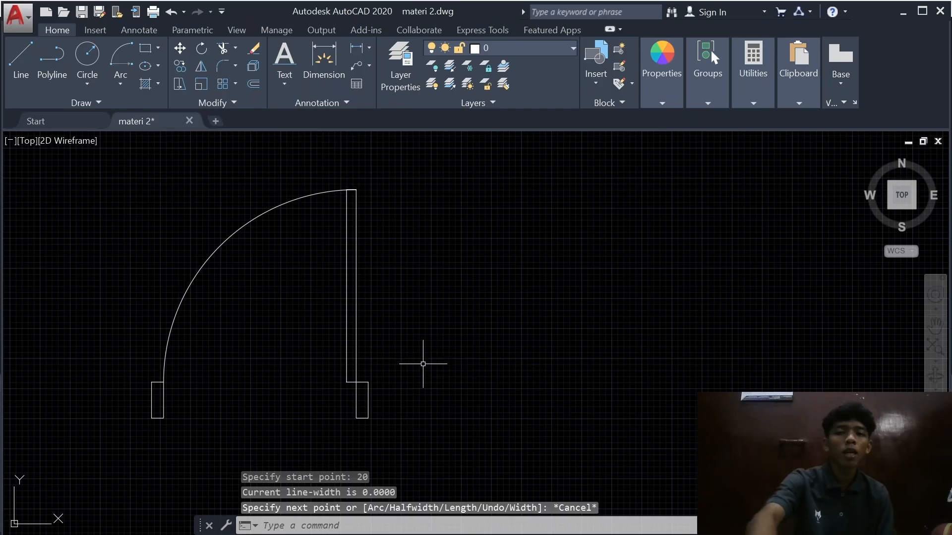
# Step: Draw a closed 5 by 15 frame rectangle as a polyline, starting 60 to the right of the finished door's right frame at its upper-right corner
pyautogui.press('Return')
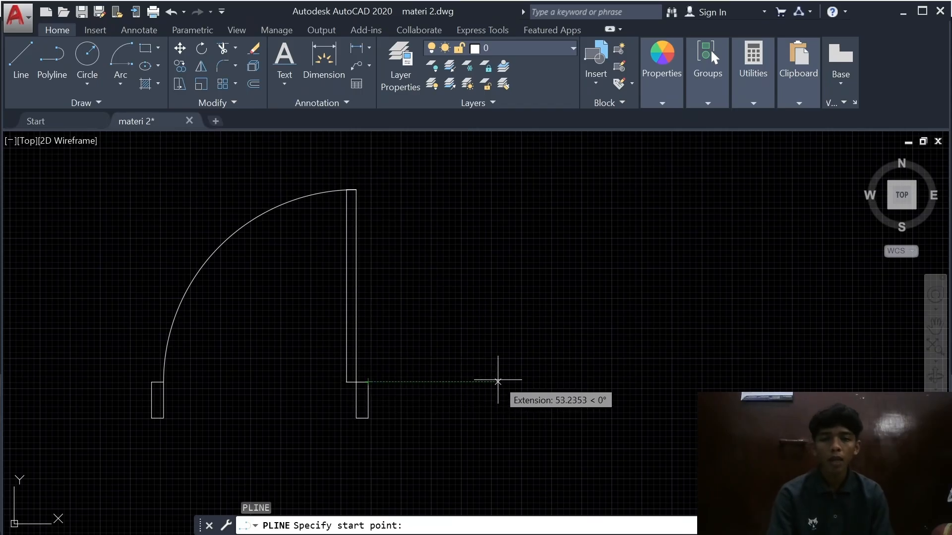
pyautogui.write('60')
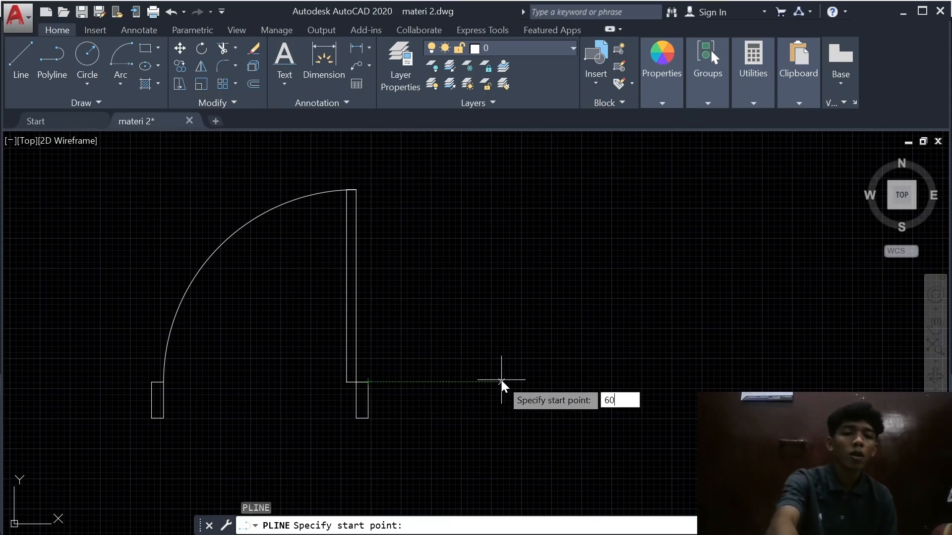
pyautogui.press('Return')
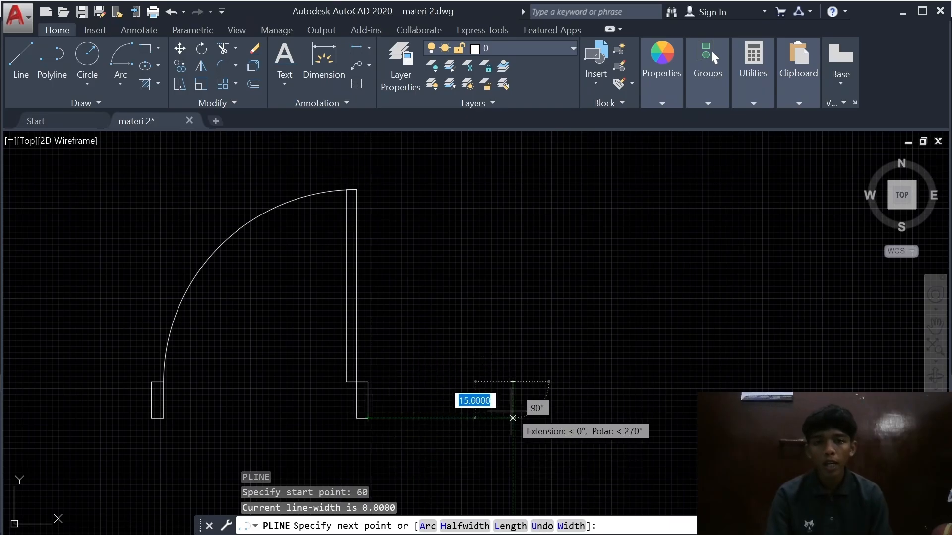
pyautogui.write('15')
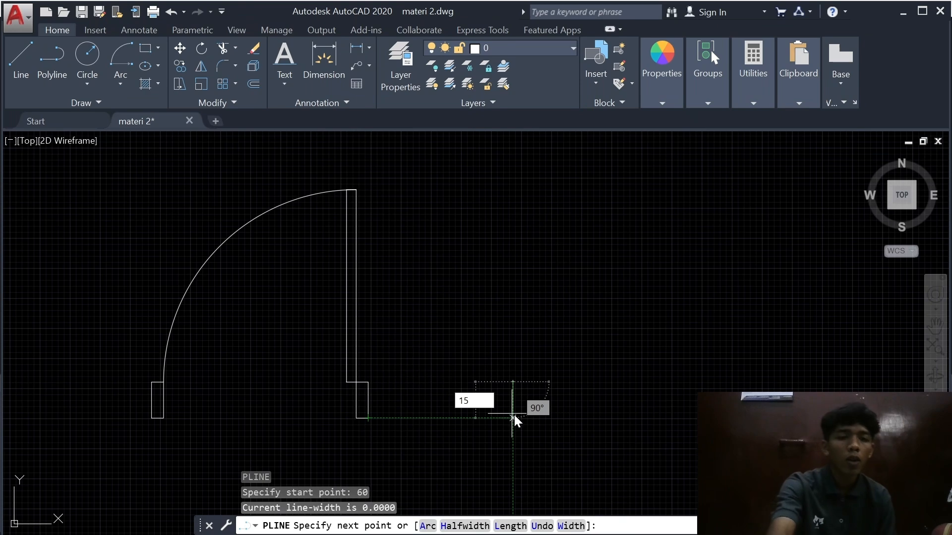
pyautogui.press('Return')
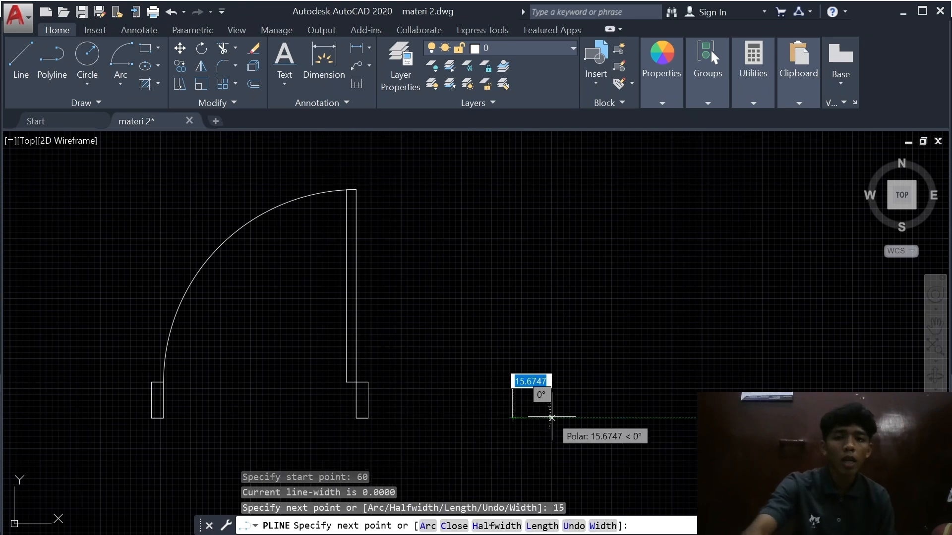
pyautogui.write('5')
pyautogui.press('Return')
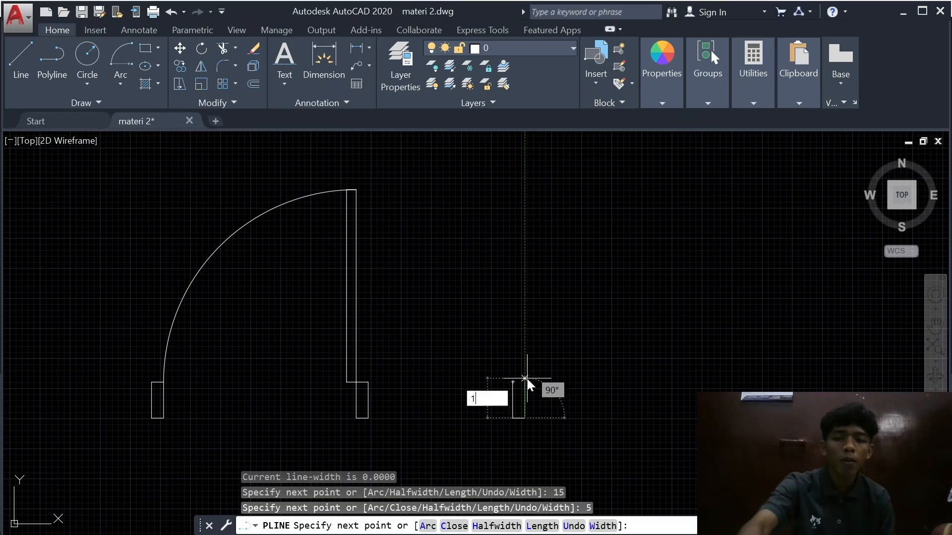
pyautogui.write('15')
pyautogui.press('Return')
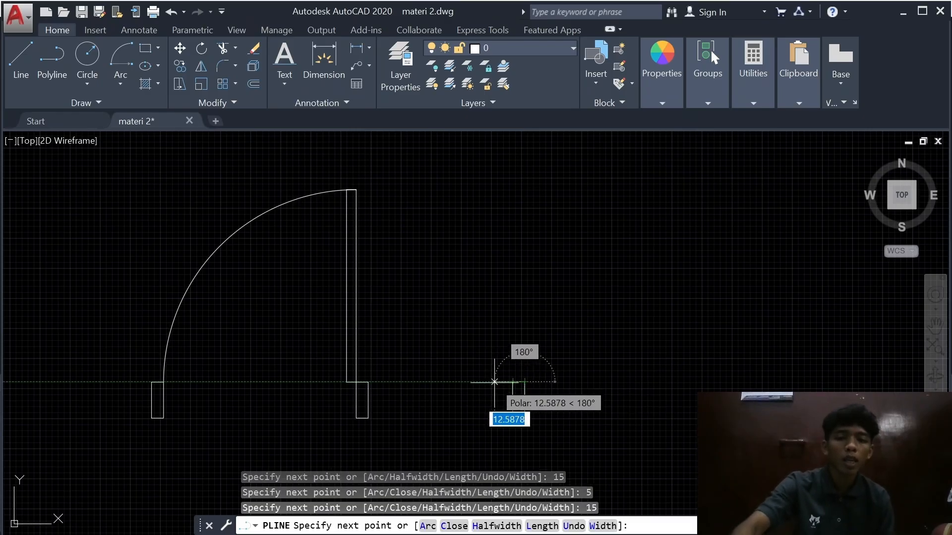
pyautogui.write('c')
pyautogui.press('Return')
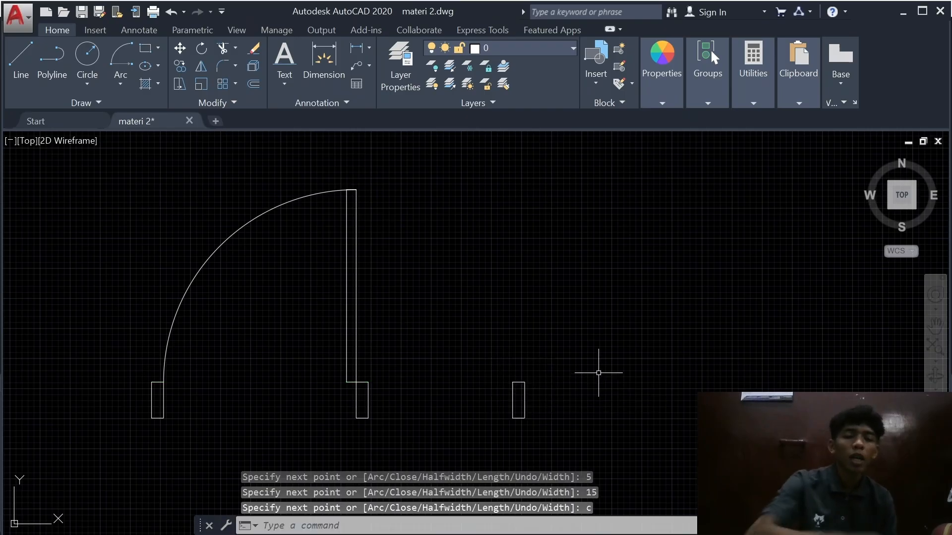
pyautogui.scroll(-4, 306, 357)
pyautogui.scroll(8, 397, 376)
pyautogui.moveTo(173, 370); pyautogui.dragTo(464, 357, button='middle')
pyautogui.scroll(-4, 374, 323)
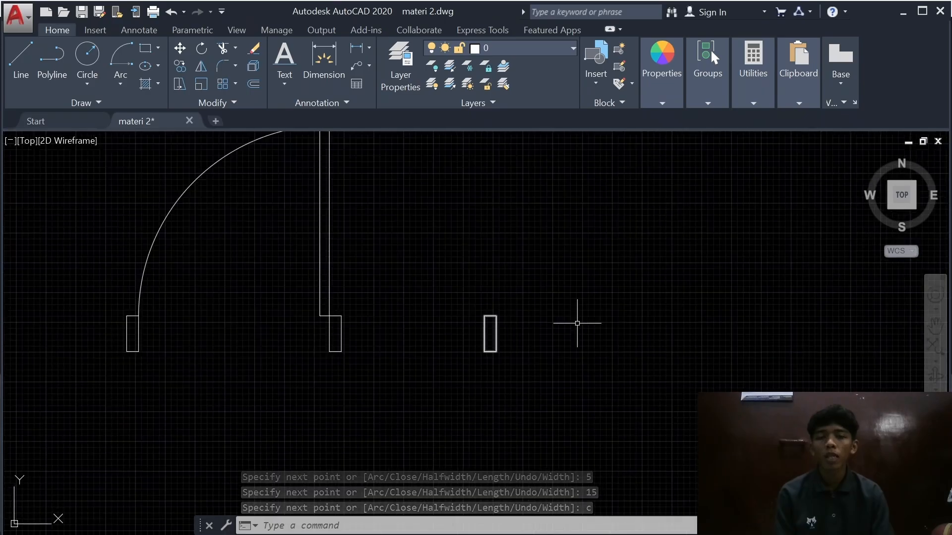
pyautogui.moveTo(629, 314); pyautogui.dragTo(604, 357, button='middle')
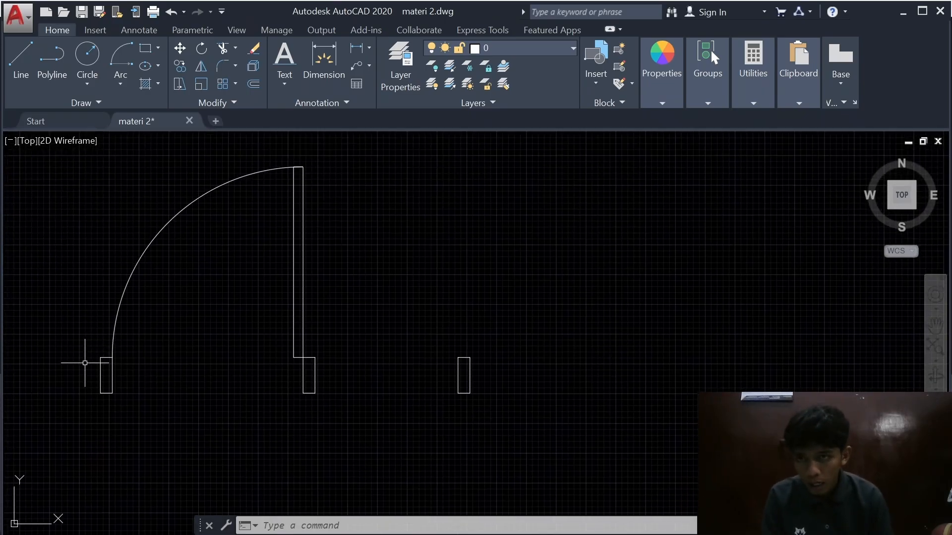
pyautogui.moveTo(568, 365); pyautogui.dragTo(511, 375, button='middle')
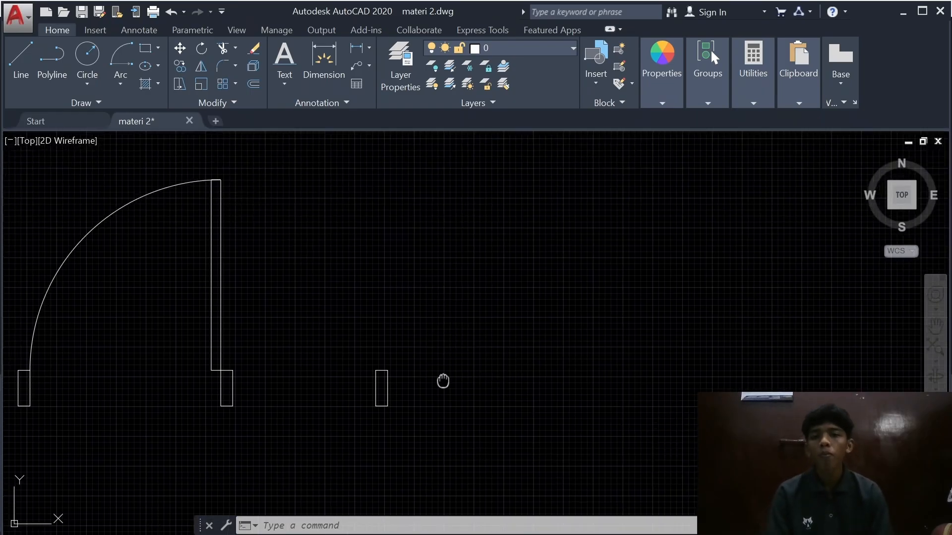
pyautogui.moveTo(442, 381); pyautogui.dragTo(364, 371, button='middle')
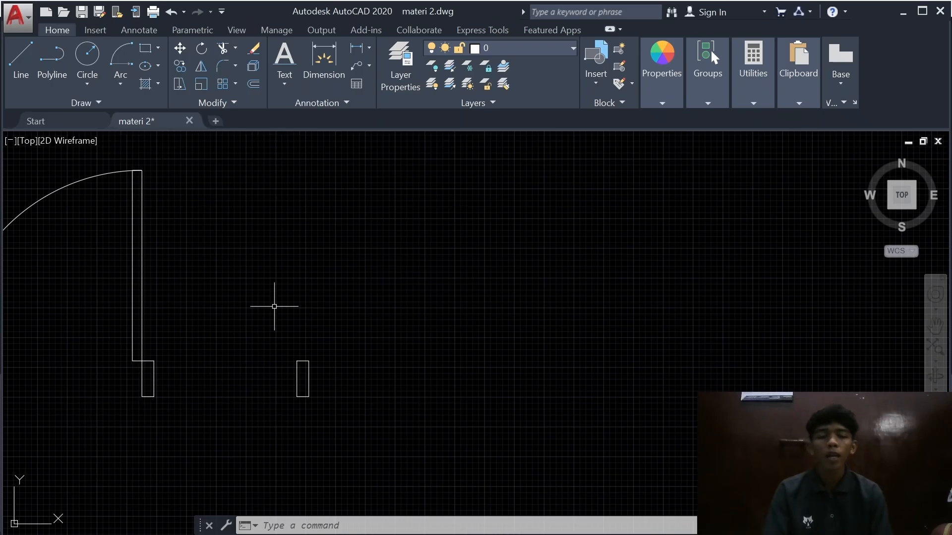
pyautogui.write('PL')
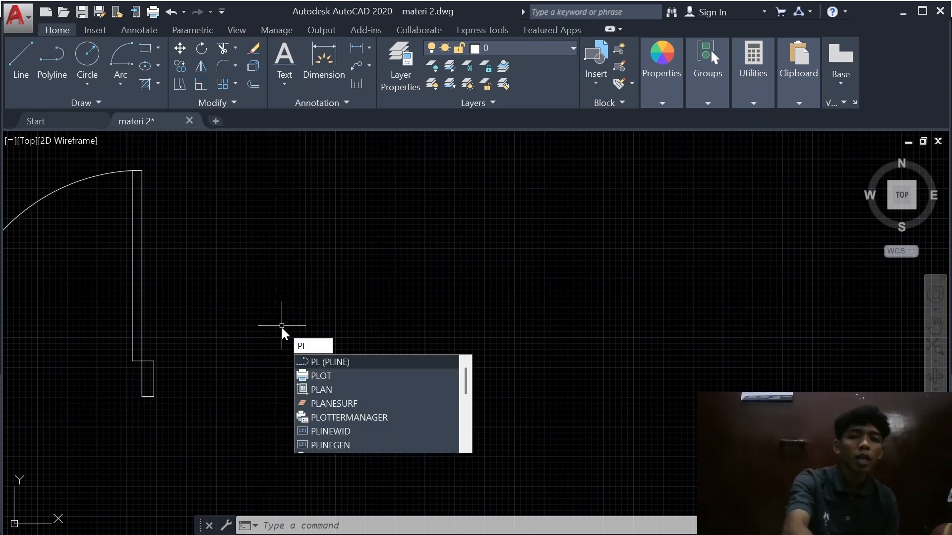
pyautogui.press('Return')
pyautogui.scroll(3, 330, 373)
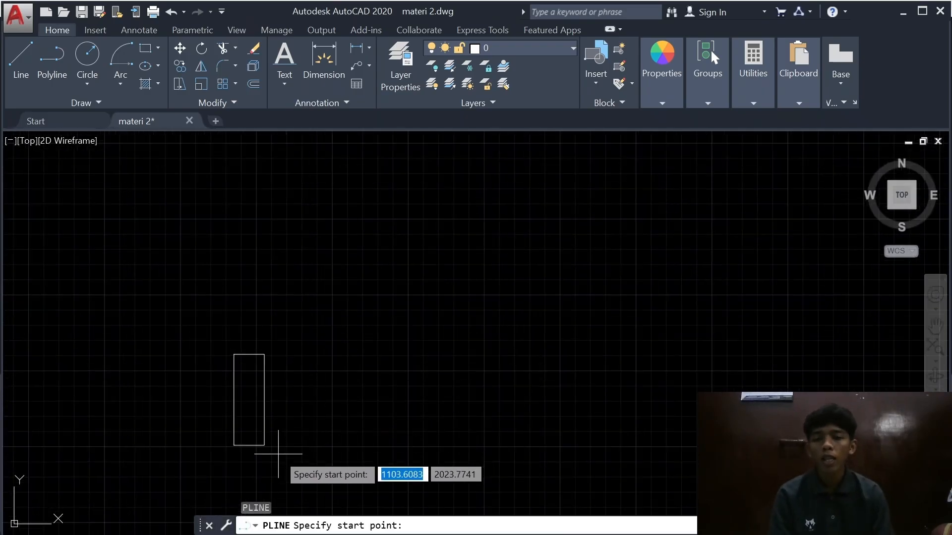
pyautogui.moveTo(265, 445)
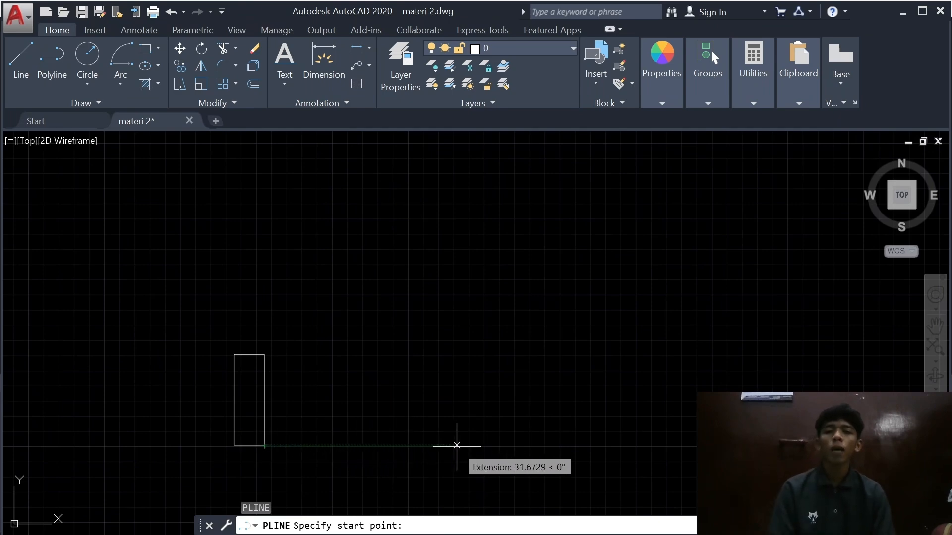
pyautogui.scroll(-4, 457, 445)
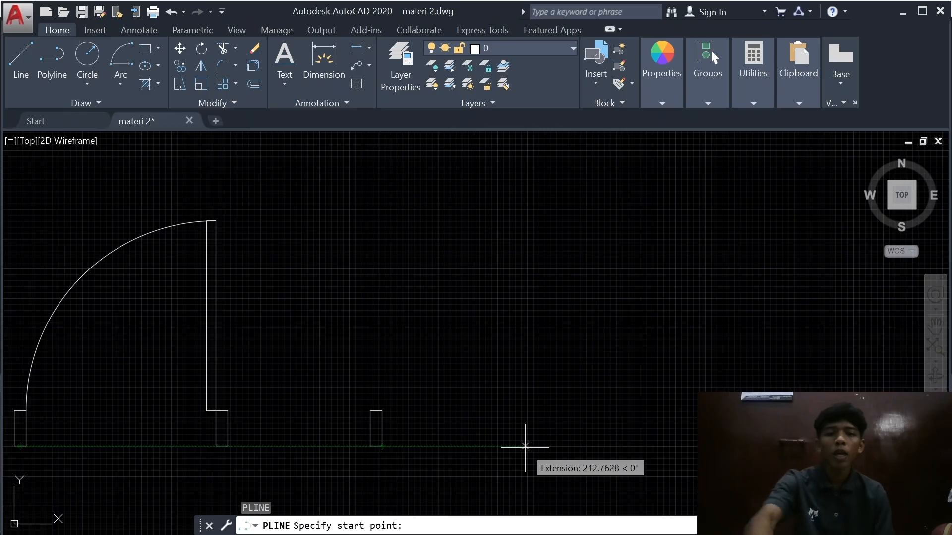
pyautogui.write('80')
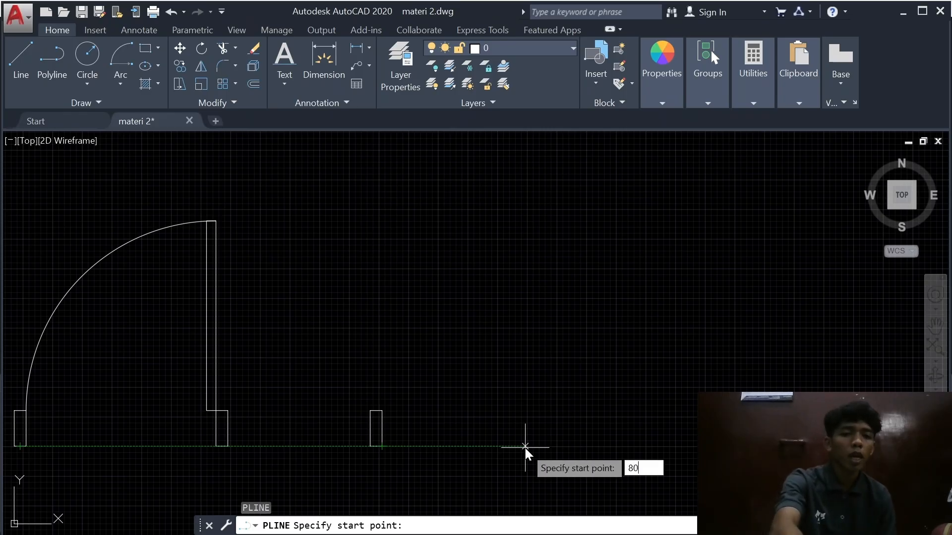
pyautogui.press('Return')
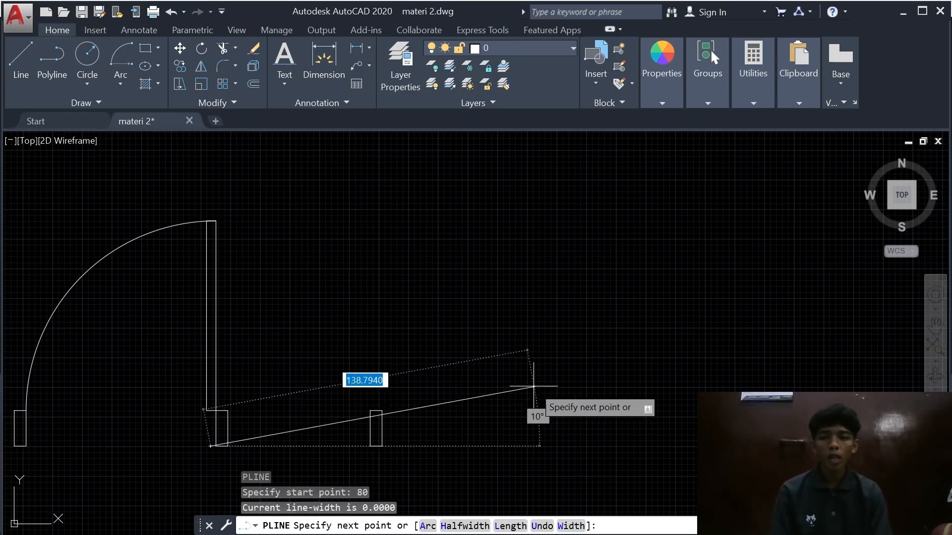
pyautogui.press('Escape')
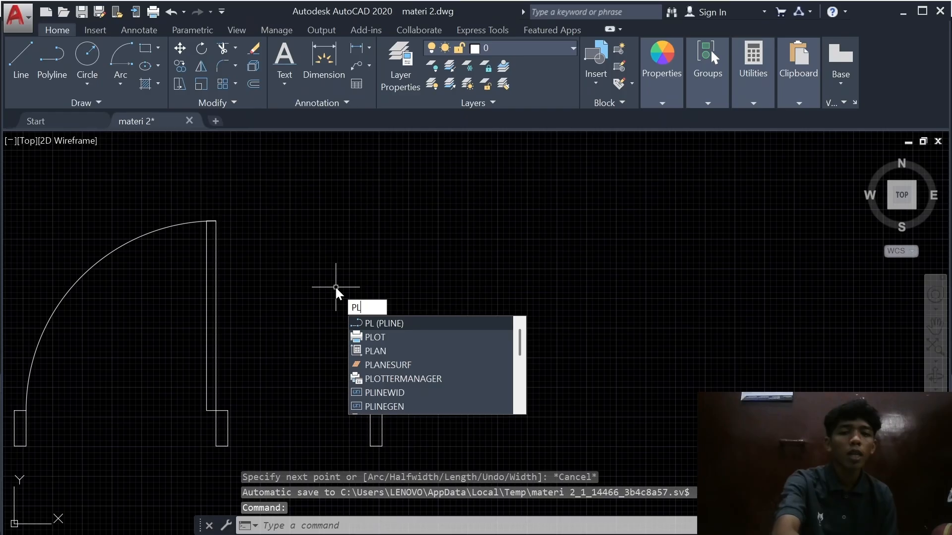
# Step: Draw the right frame's polyline from 80 right of the new frame's lower-right corner, going 15 up, 5 right and 15 down
pyautogui.press('Return')
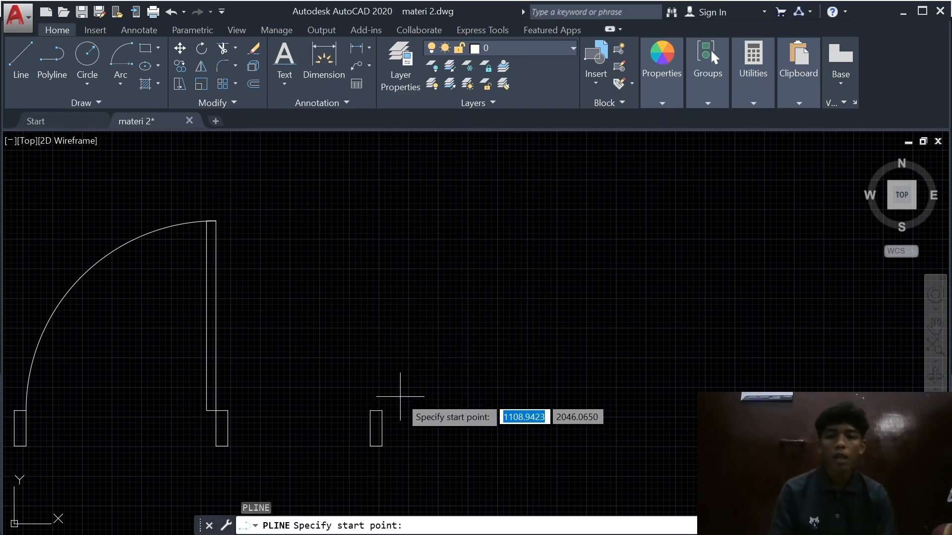
pyautogui.scroll(2, 402, 394)
pyautogui.moveTo(402, 328)
pyautogui.mouseDown(button='middle')
pyautogui.moveTo(452, 408)
pyautogui.moveTo(378, 336)
pyautogui.mouseUp(button='middle')
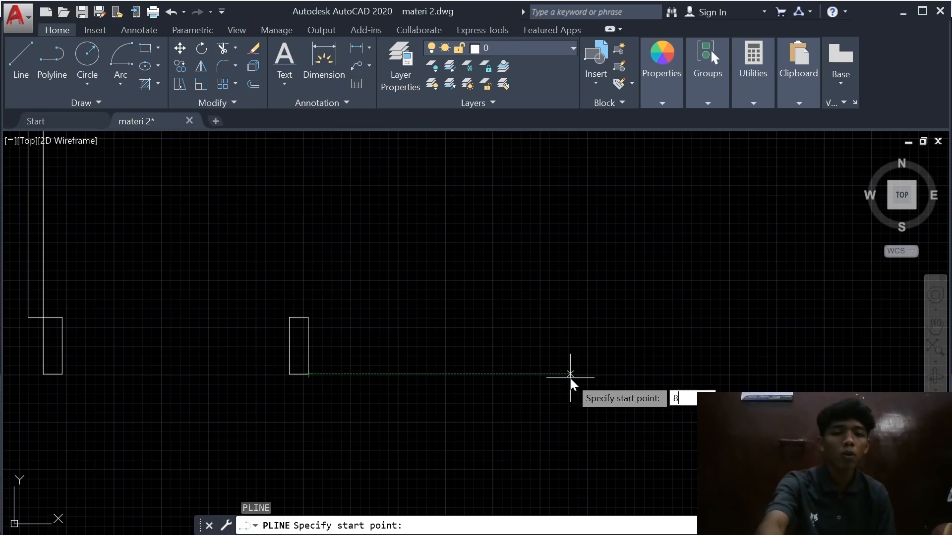
pyautogui.press('Return')
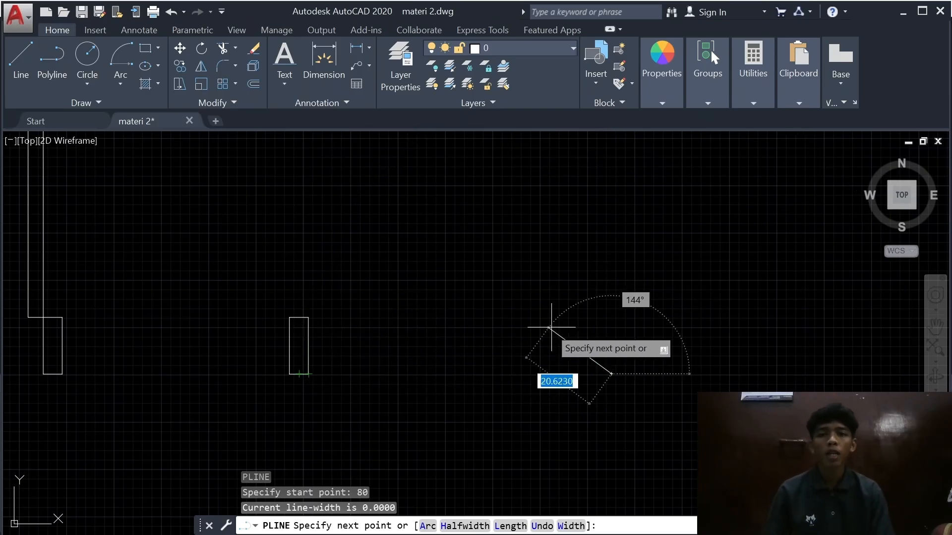
pyautogui.write('15')
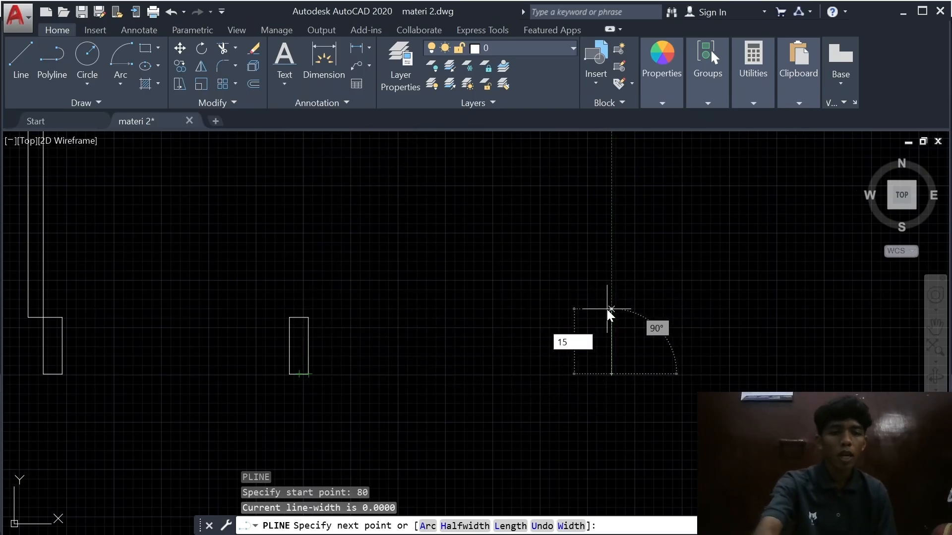
pyautogui.press('Return')
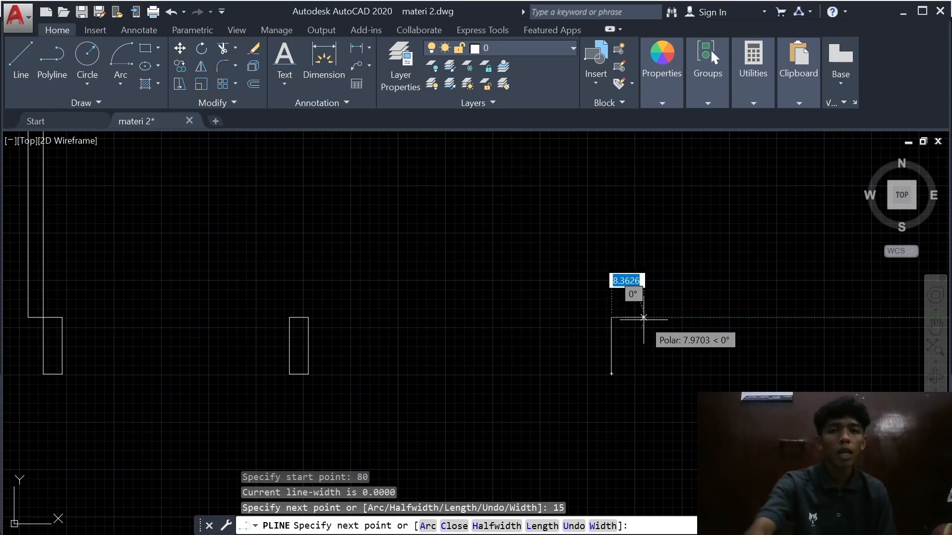
pyautogui.write('5')
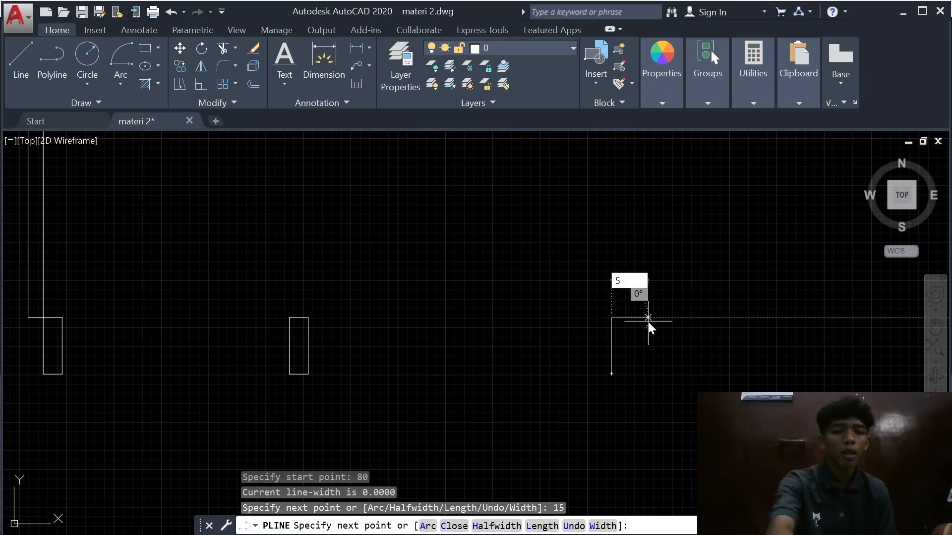
pyautogui.press('Return')
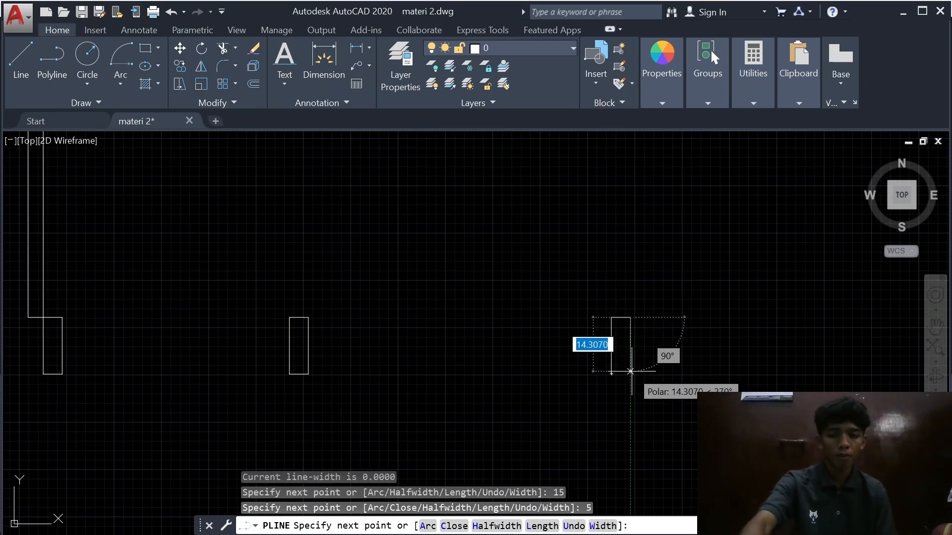
pyautogui.write('15')
pyautogui.press('Return')
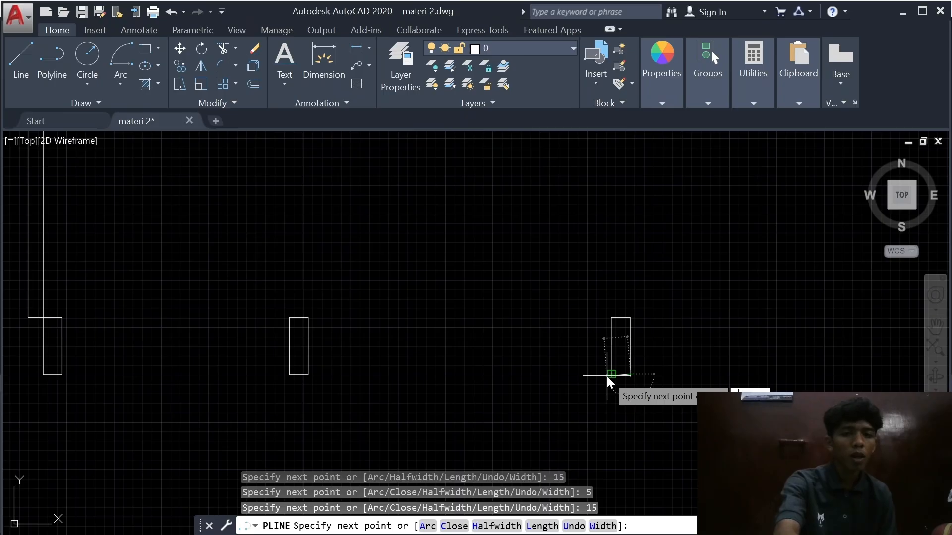
pyautogui.press('Escape')
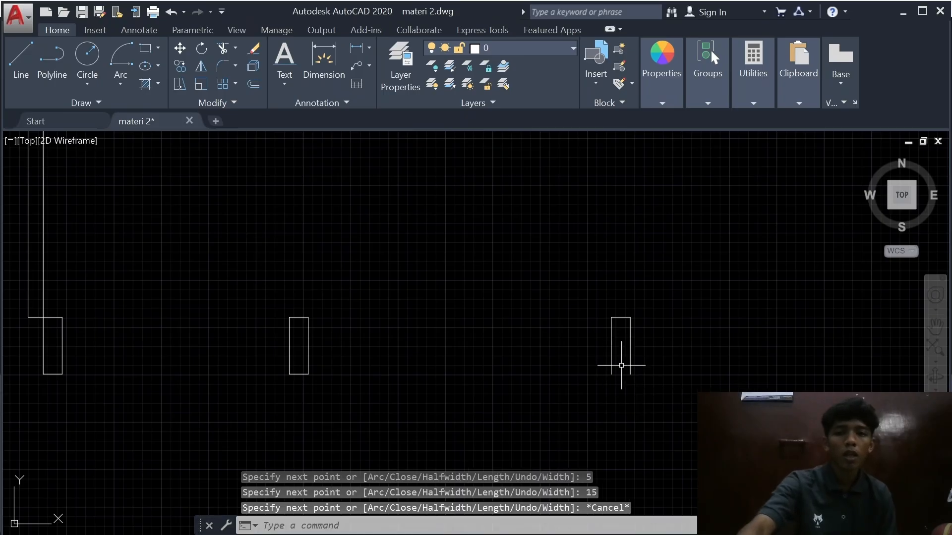
# Step: Close the right frame's open bottom edge with a polyline segment from its lower-right corner to its lower-left corner
pyautogui.click(51, 89)
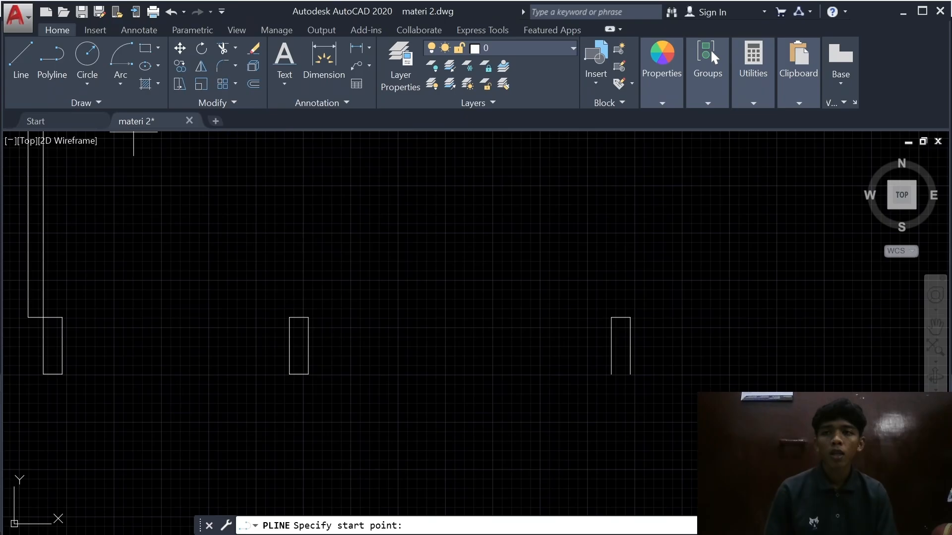
pyautogui.click(631, 374)
pyautogui.write('c')
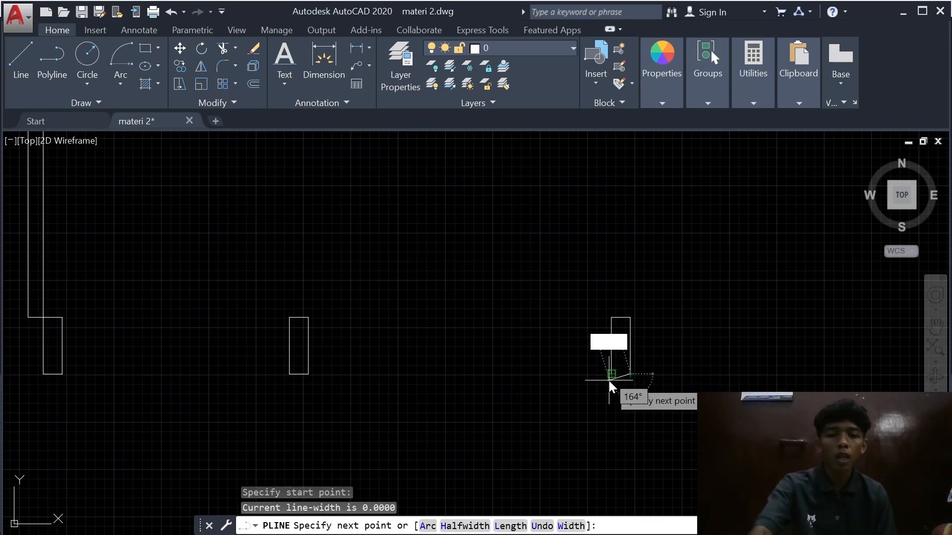
pyautogui.press('Escape')
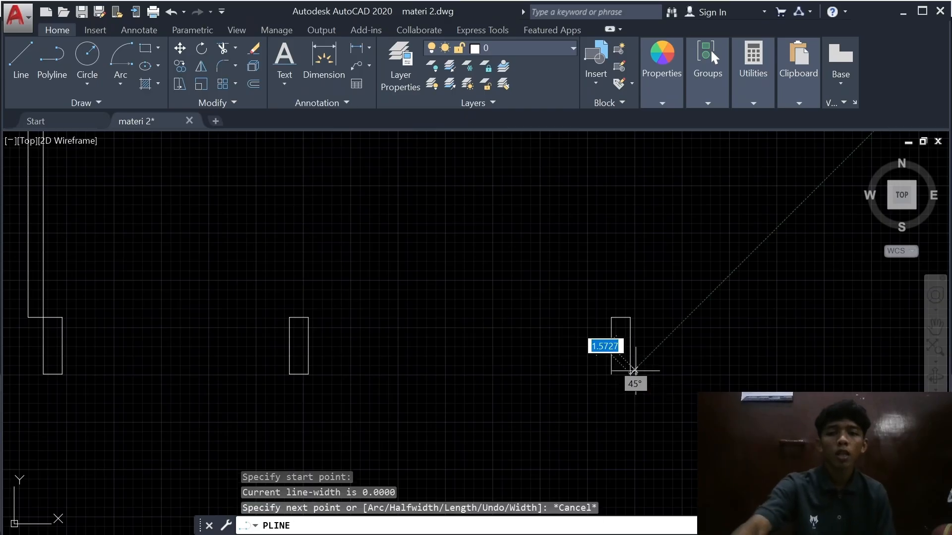
pyautogui.click(612, 375)
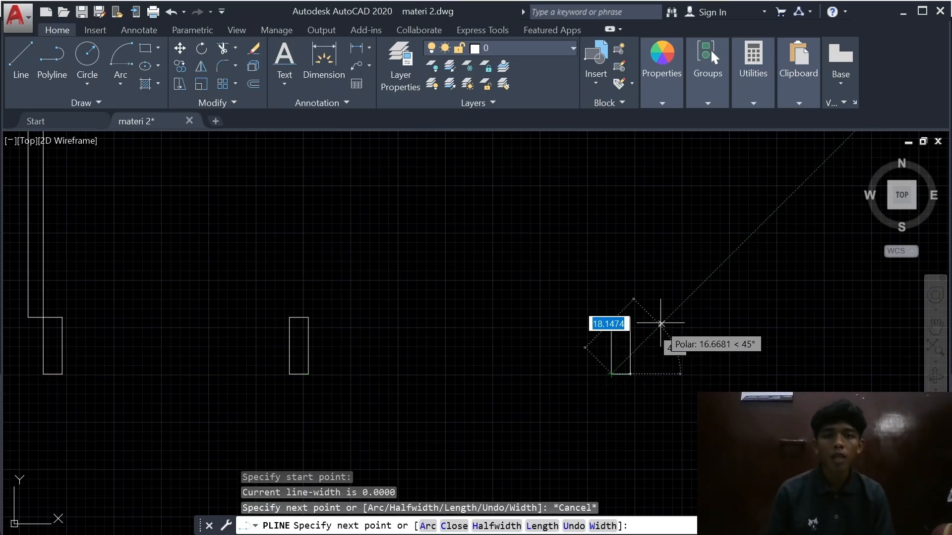
pyautogui.press('Return')
# Step: Start the new door's leaf as a polyline at the left frame's upper-right corner and draw its first side 80 up
pyautogui.scroll(-2, 658, 283)
pyautogui.scroll(-2, 658, 283)
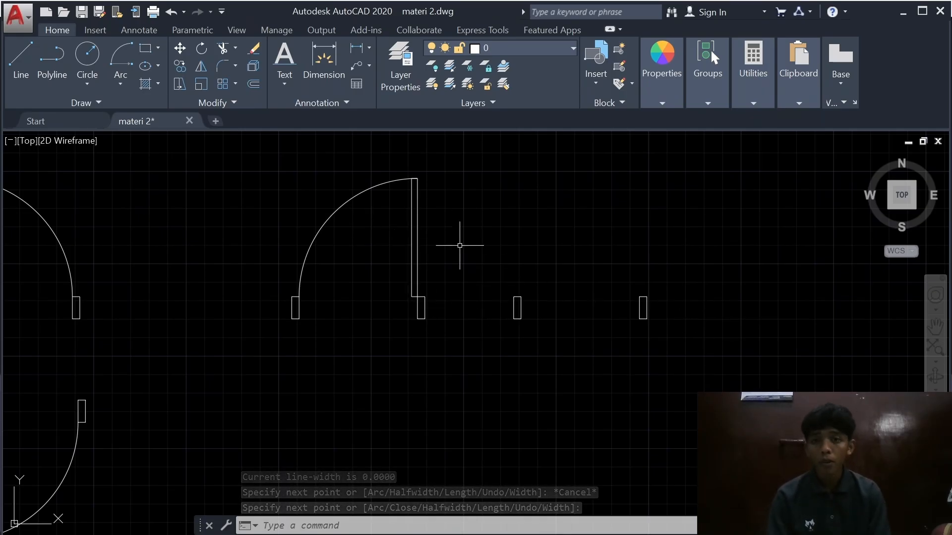
pyautogui.scroll(4, 601, 335)
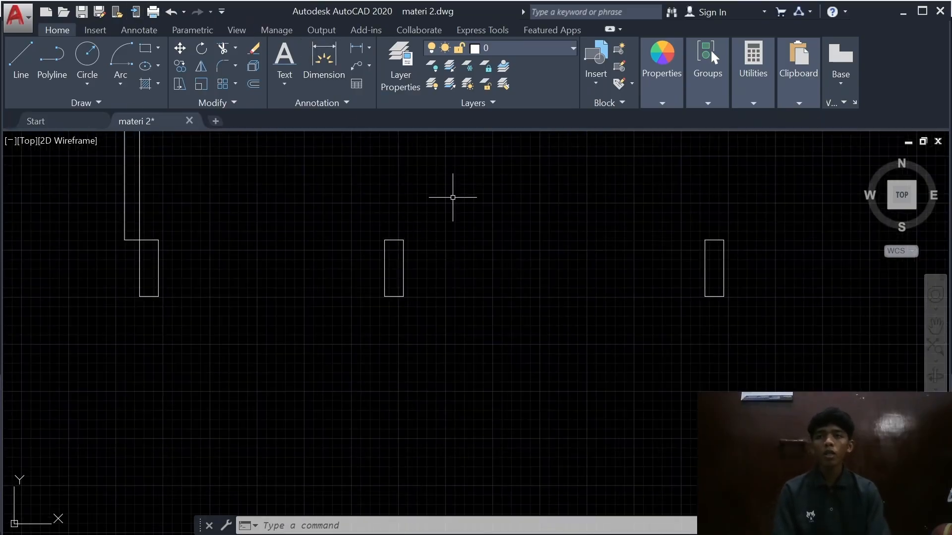
pyautogui.moveTo(453, 197); pyautogui.dragTo(431, 365, button='middle')
pyautogui.scroll(-5, 436, 346)
pyautogui.scroll(3, 437, 340)
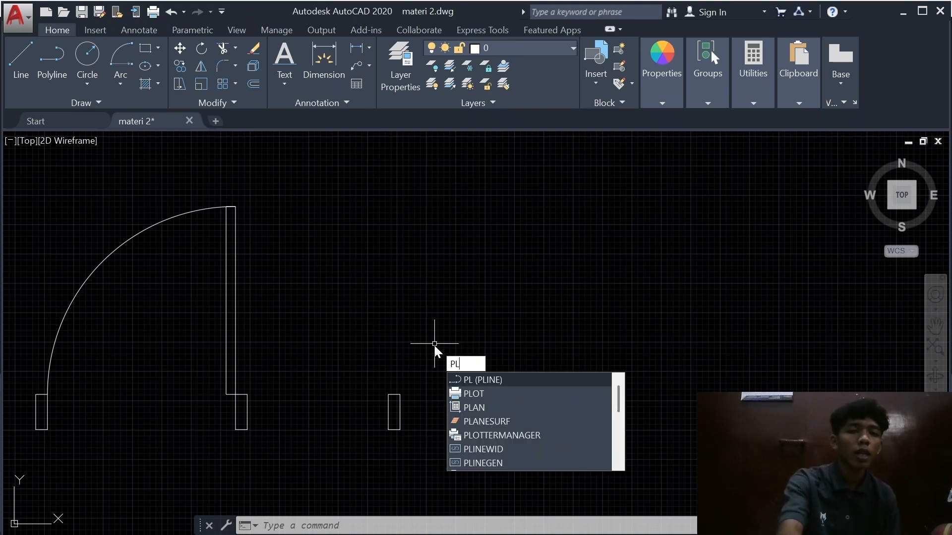
pyautogui.press('Return')
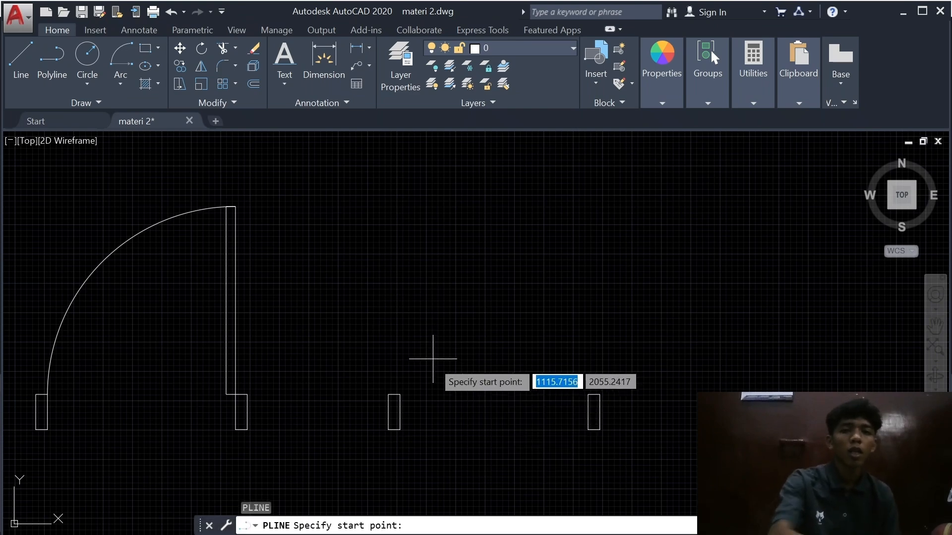
pyautogui.click(400, 394)
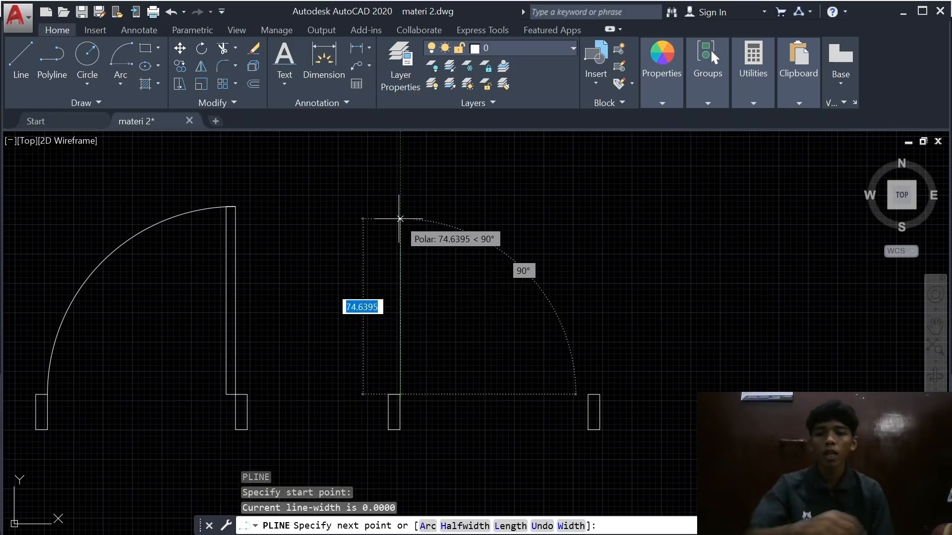
pyautogui.write('80')
pyautogui.press('Return')
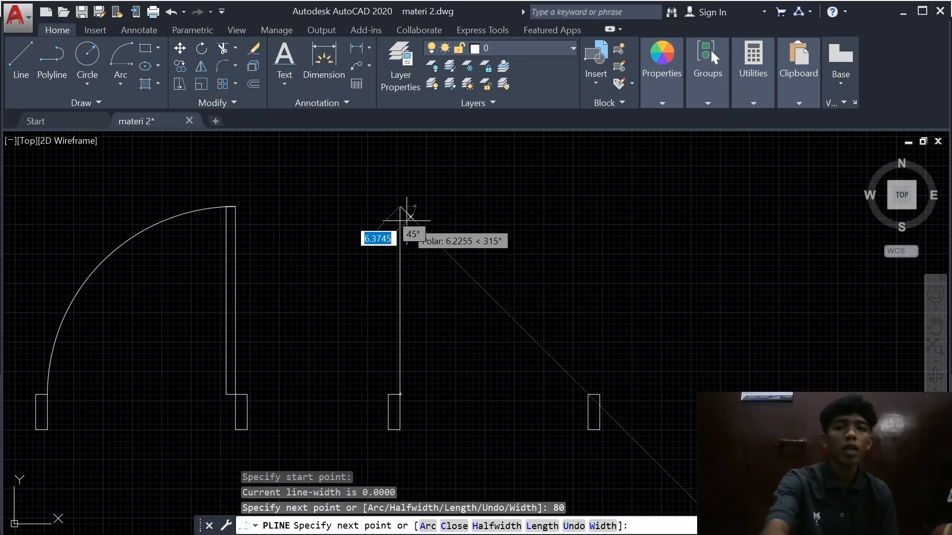
# Step: Finish the new door's leaf polyline by going 4 right and 80 down, closing it at the left frame's upper-right corner
pyautogui.write('4')
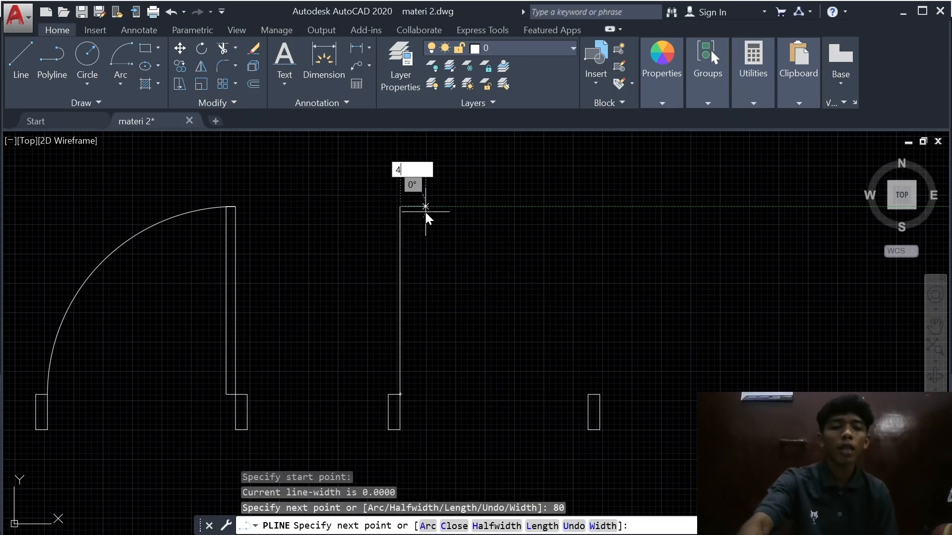
pyautogui.press('Return')
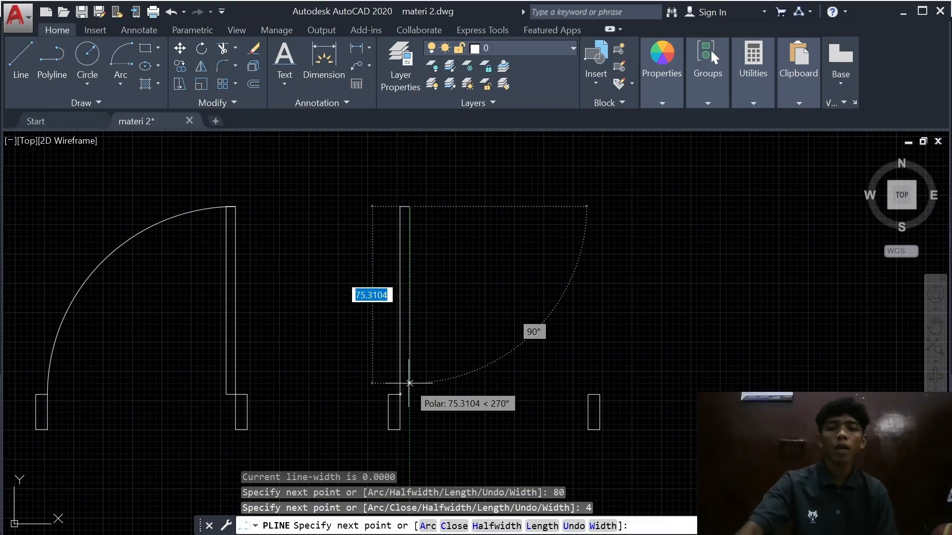
pyautogui.write('80')
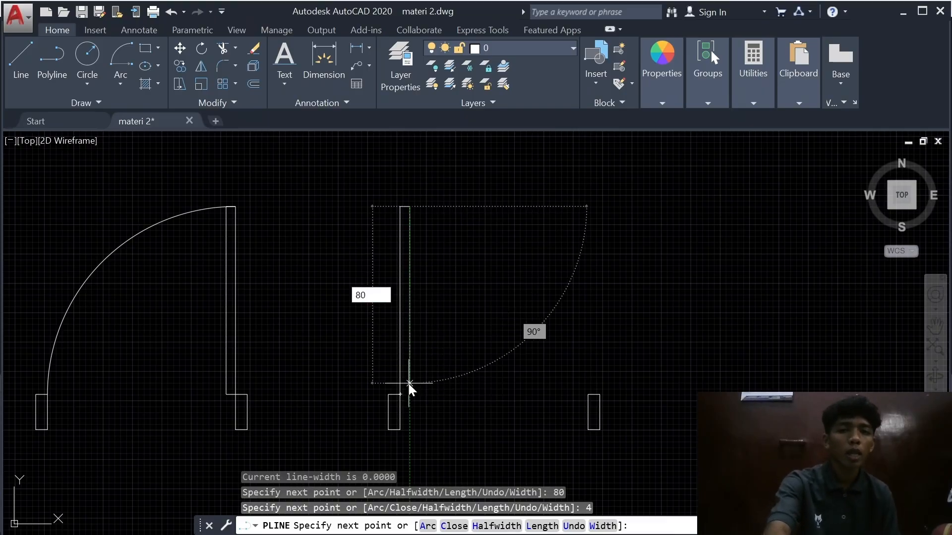
pyautogui.press('Return')
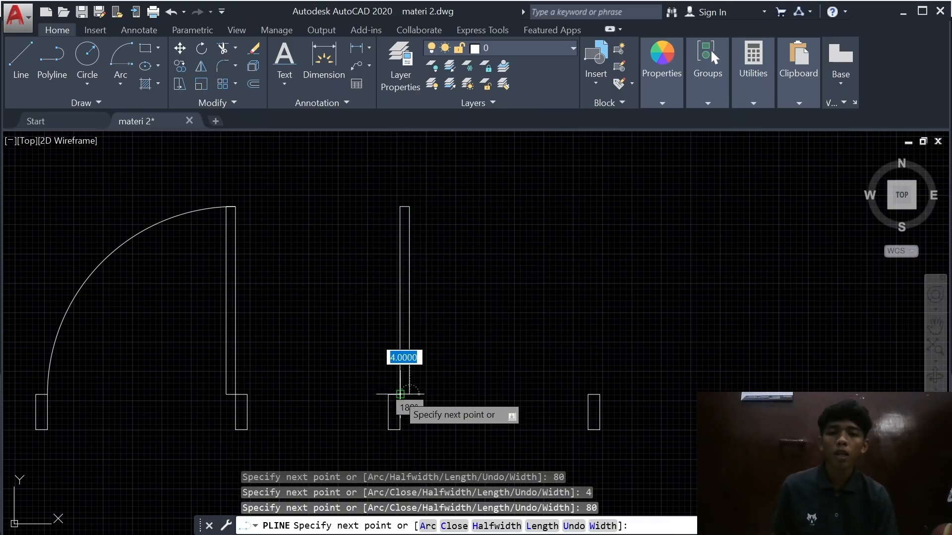
pyautogui.write('c')
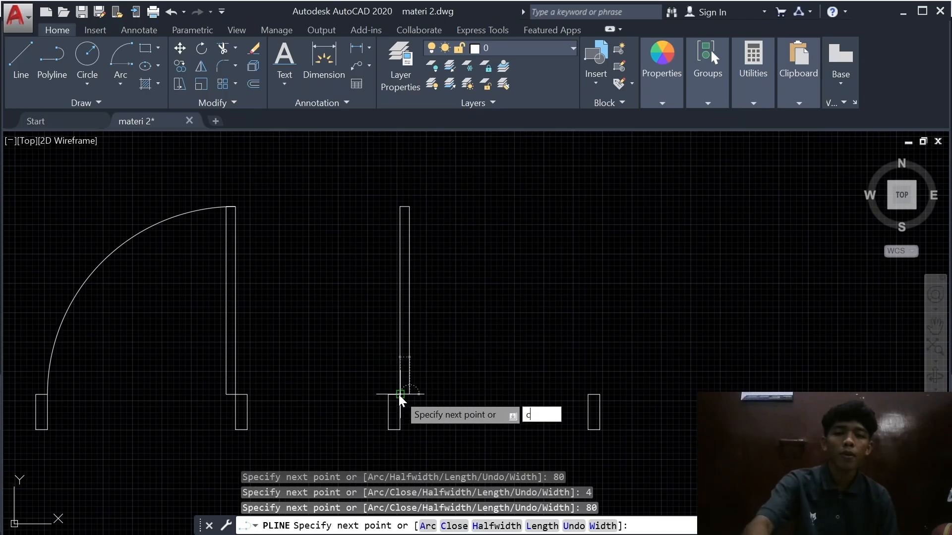
pyautogui.press('Return')
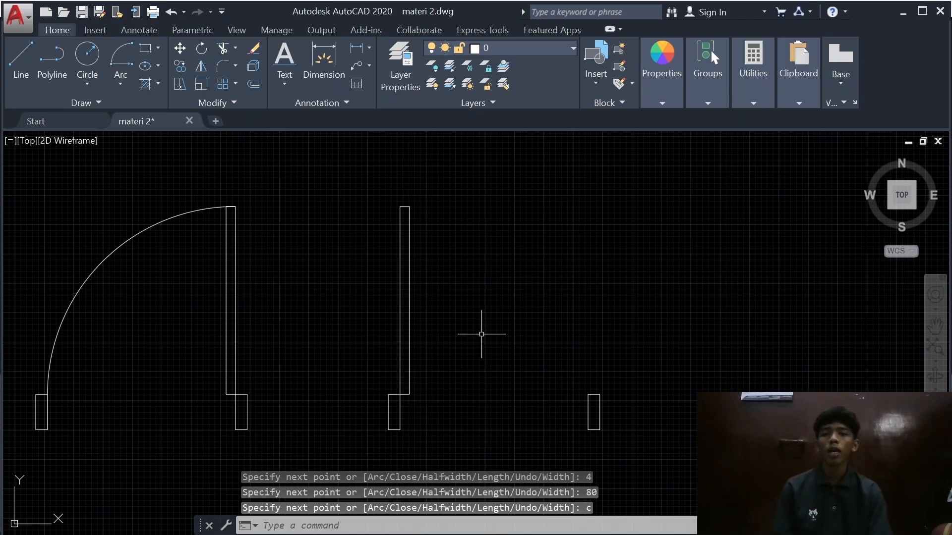
# Step: Draw the swing arc with Start, Center, End from the leaf's upper-left corner, centred on its lower-left corner, clockwise to the right frame's upper-left corner
pyautogui.scroll(-4, 473, 327)
pyautogui.scroll(3, 426, 348)
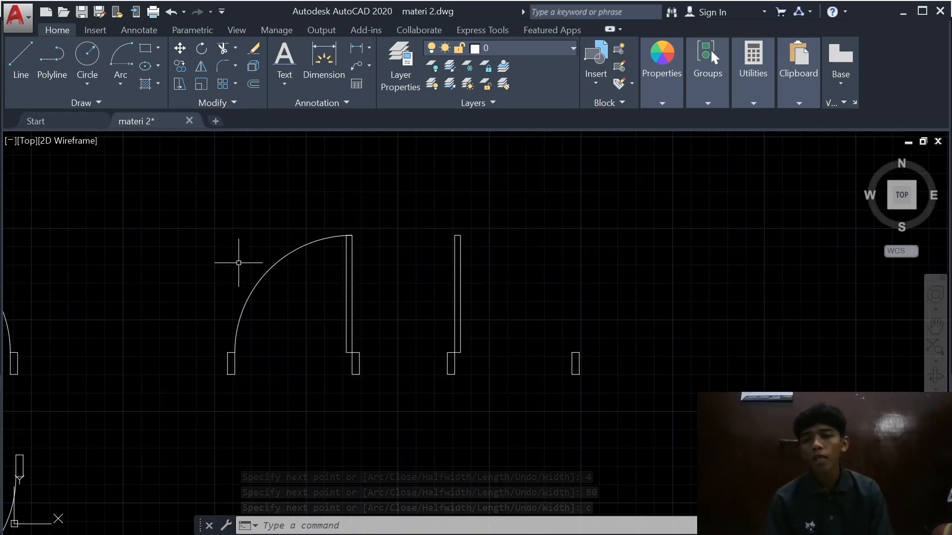
pyautogui.click(126, 73)
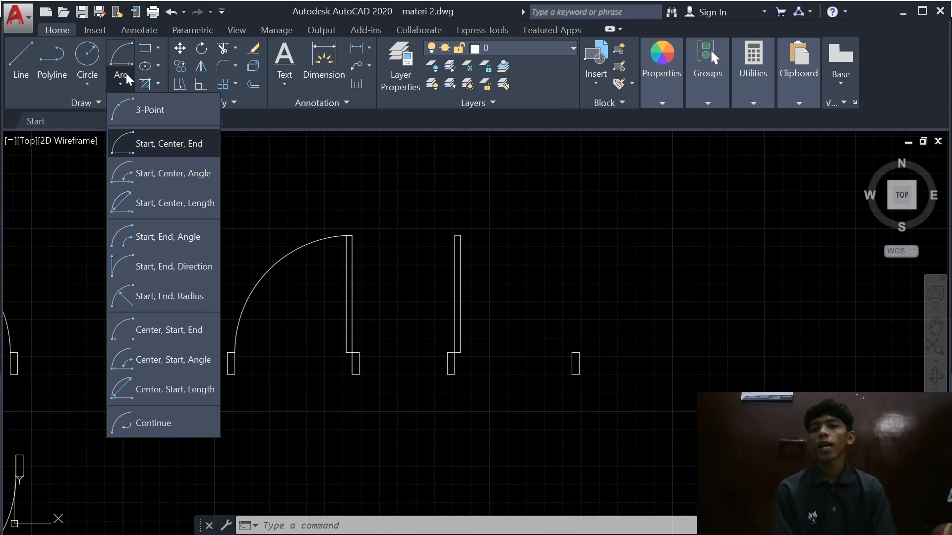
pyautogui.click(172, 139)
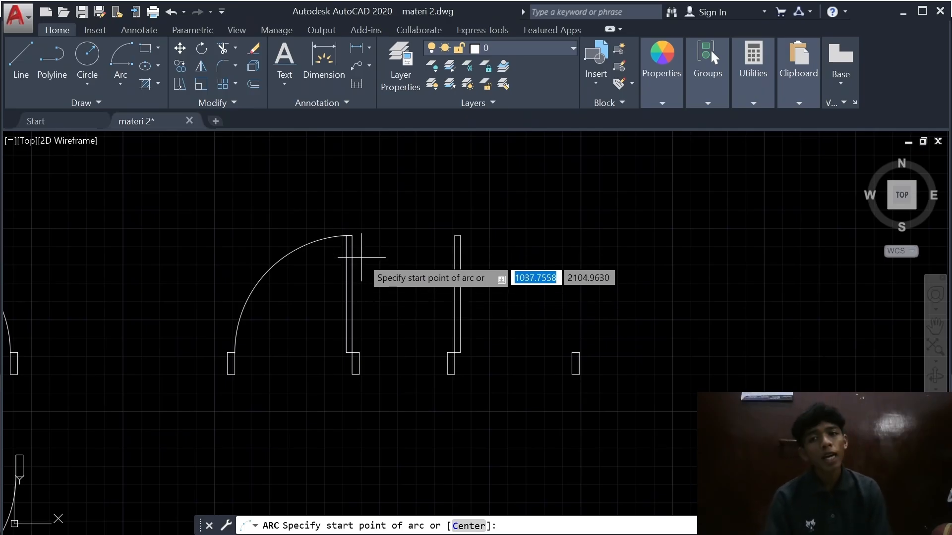
pyautogui.scroll(4, 334, 269)
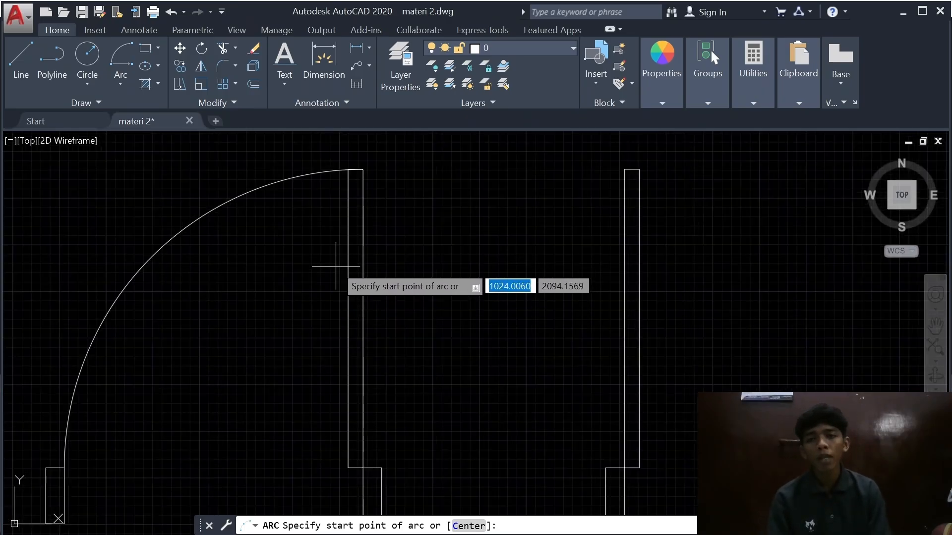
pyautogui.scroll(-2, 481, 261)
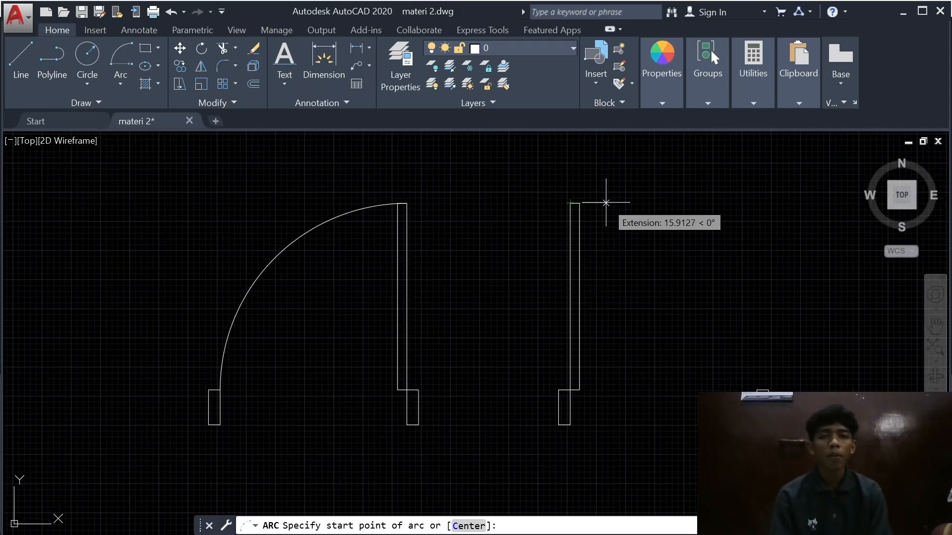
pyautogui.scroll(2, 608, 204)
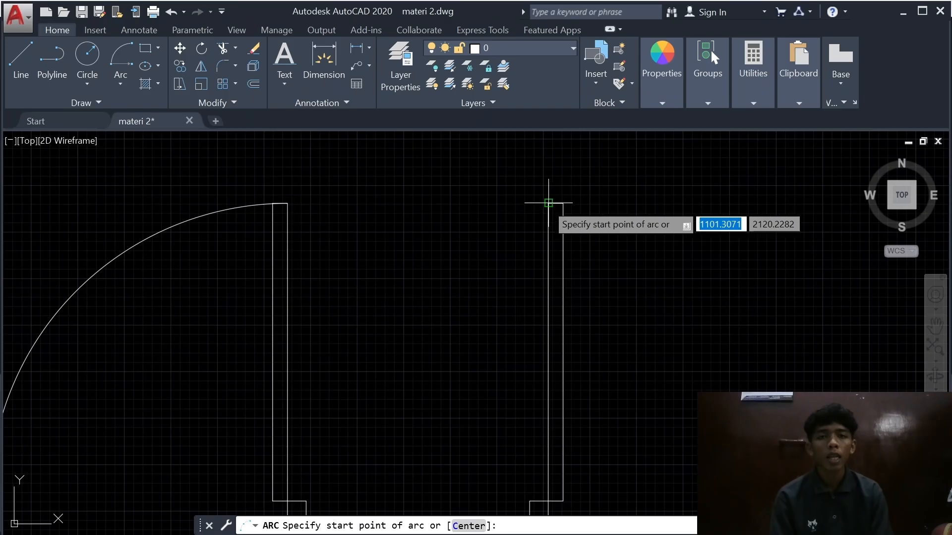
pyautogui.click(548, 204)
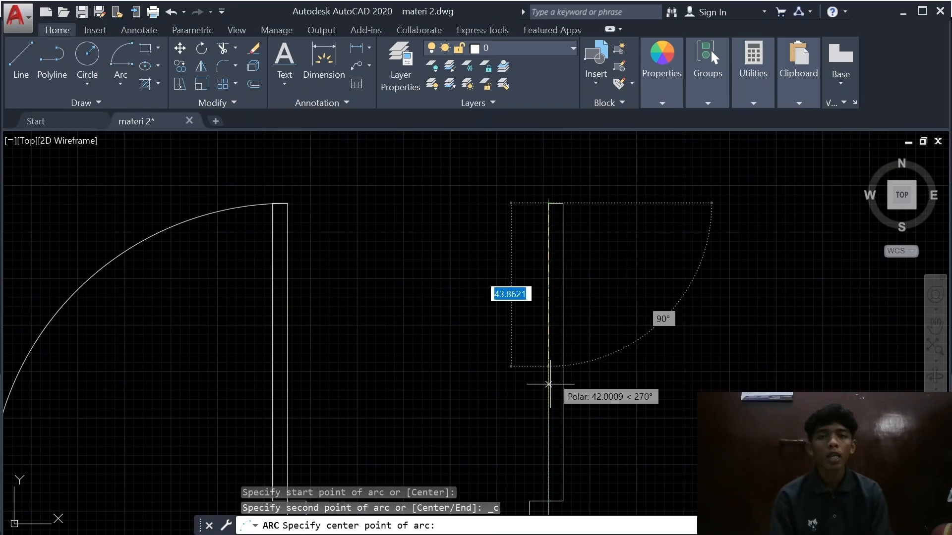
pyautogui.click(547, 501)
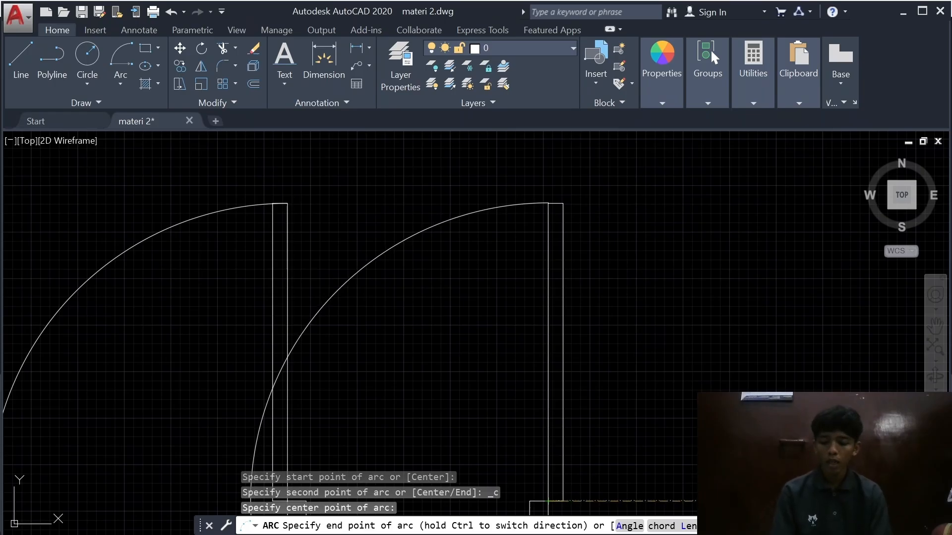
pyautogui.press('ctrl')
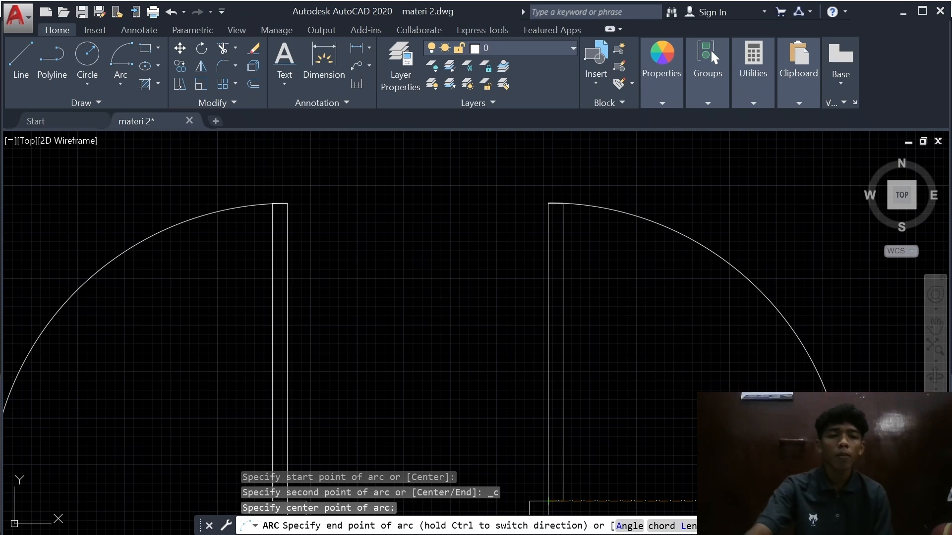
pyautogui.keyDown('ctrl'); pyautogui.click(845, 501); pyautogui.keyUp('ctrl')
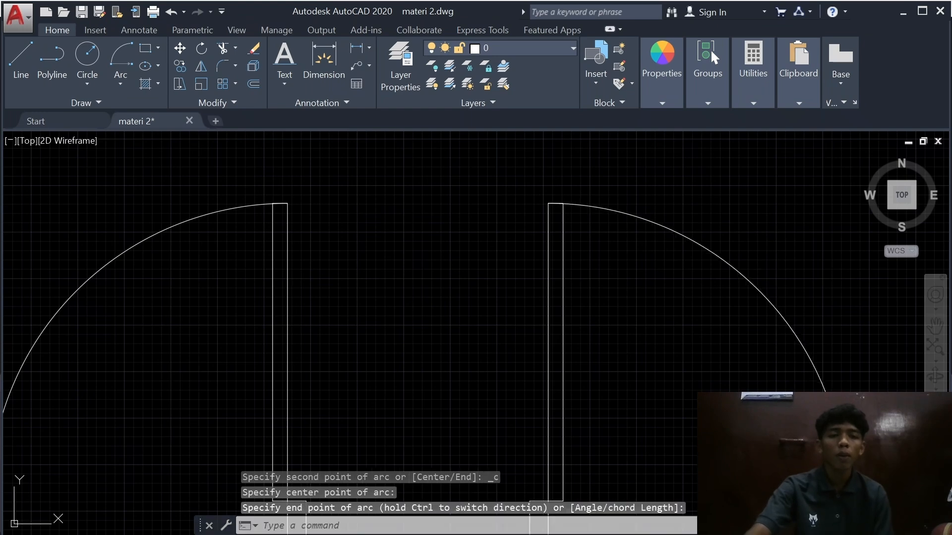
# Step: Look over the new pair of doors and compare them with the earlier upper and lower door symbols
pyautogui.scroll(-4, 757, 383)
pyautogui.scroll(3, 803, 386)
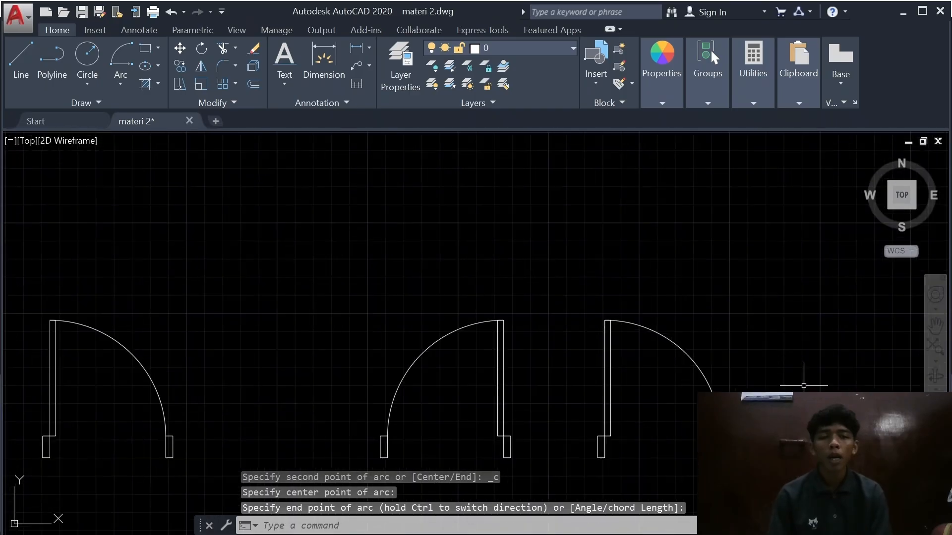
pyautogui.moveTo(802, 385); pyautogui.dragTo(834, 292, button='middle')
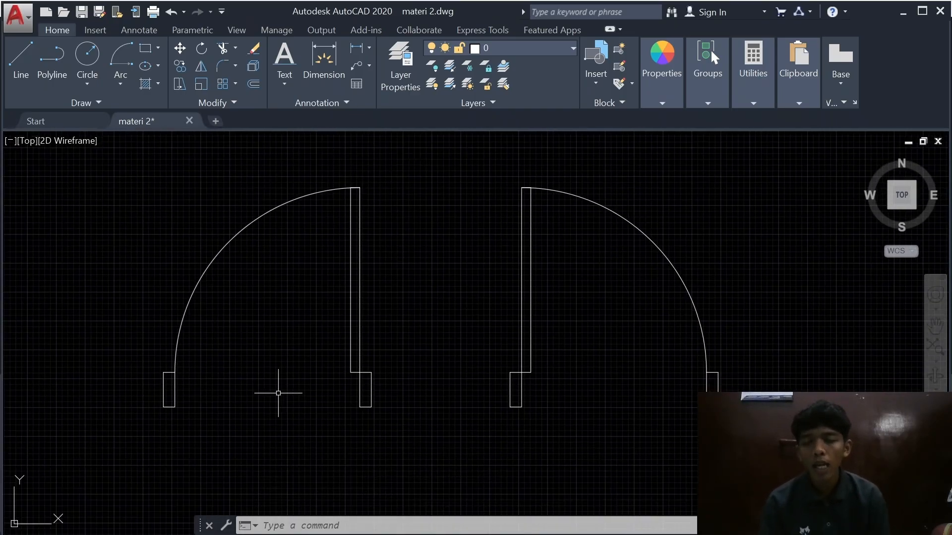
pyautogui.scroll(-4, 687, 299)
pyautogui.scroll(2, 669, 355)
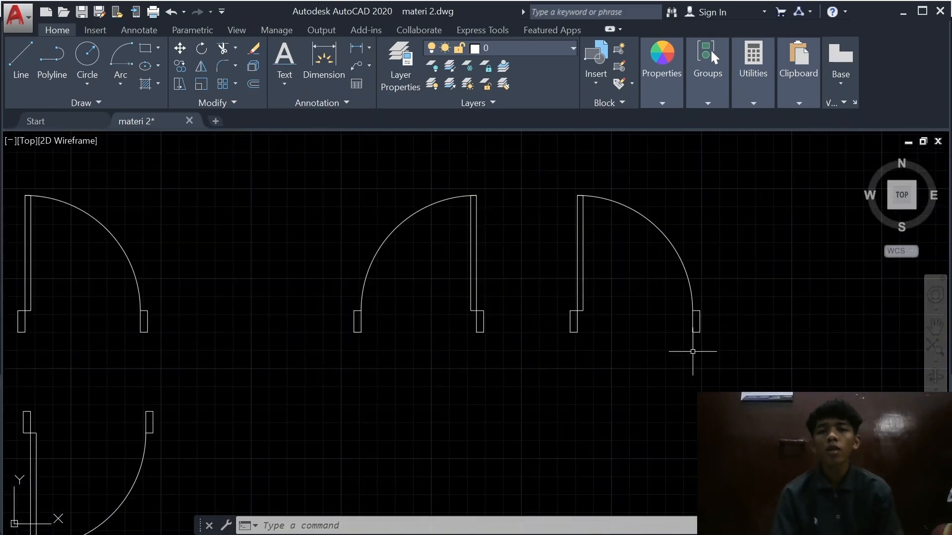
pyautogui.scroll(-2, 377, 408)
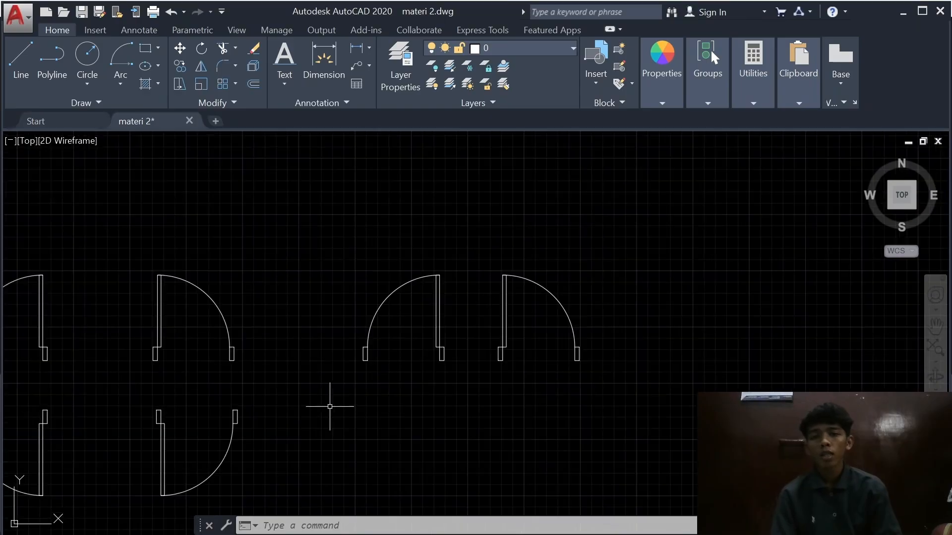
pyautogui.moveTo(329, 399)
pyautogui.mouseDown(button='middle')
pyautogui.moveTo(512, 435)
pyautogui.moveTo(585, 433)
pyautogui.mouseUp(button='middle')
pyautogui.moveTo(366, 435); pyautogui.dragTo(365, 321, button='middle')
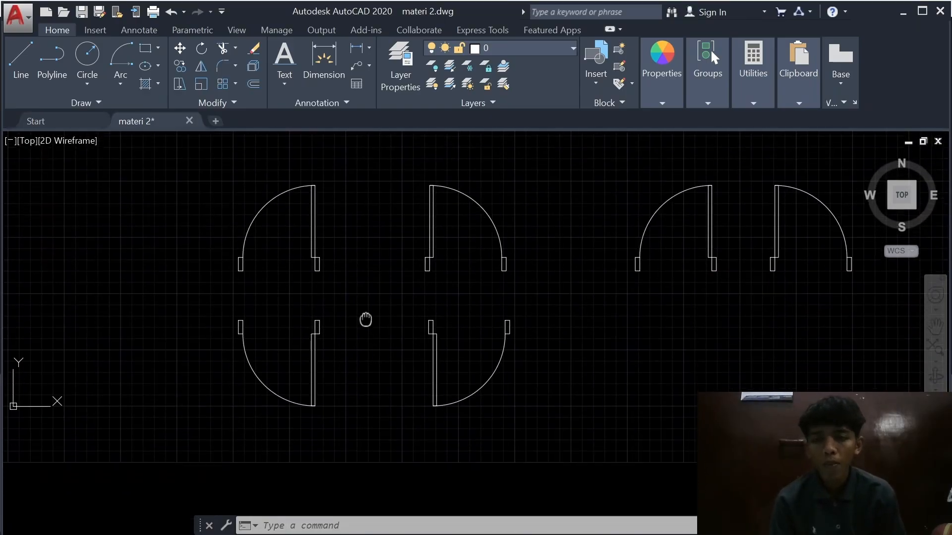
pyautogui.scroll(2, 366, 321)
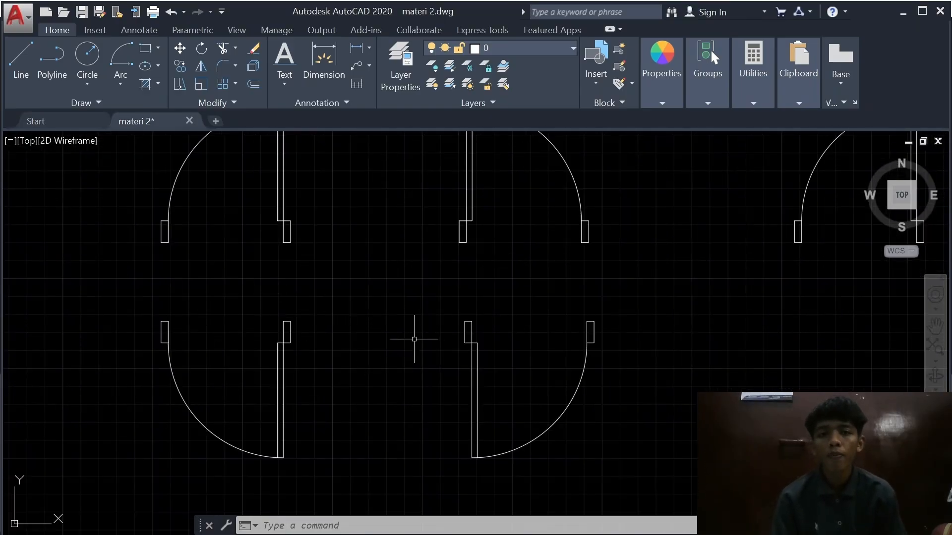
pyautogui.moveTo(414, 339); pyautogui.dragTo(309, 355, button='middle')
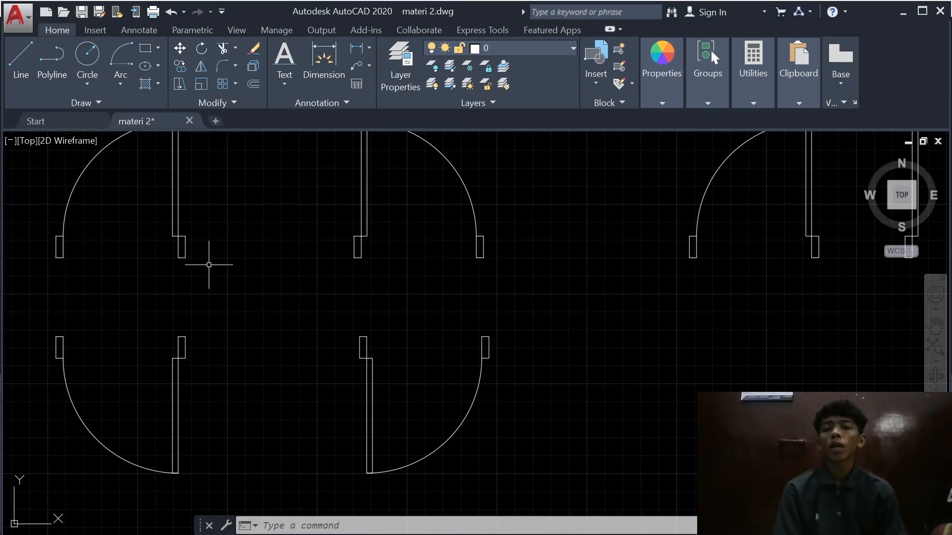
# Step: Draw a 5 by 15 frame rectangle as a polyline, its upper-left corner 50 below the lower-left corner of the right-hinged door's right frame
pyautogui.click(55, 59)
pyautogui.moveTo(739, 346)
pyautogui.mouseDown(button='middle')
pyautogui.moveTo(680, 379)
pyautogui.moveTo(584, 385)
pyautogui.mouseUp(button='middle')
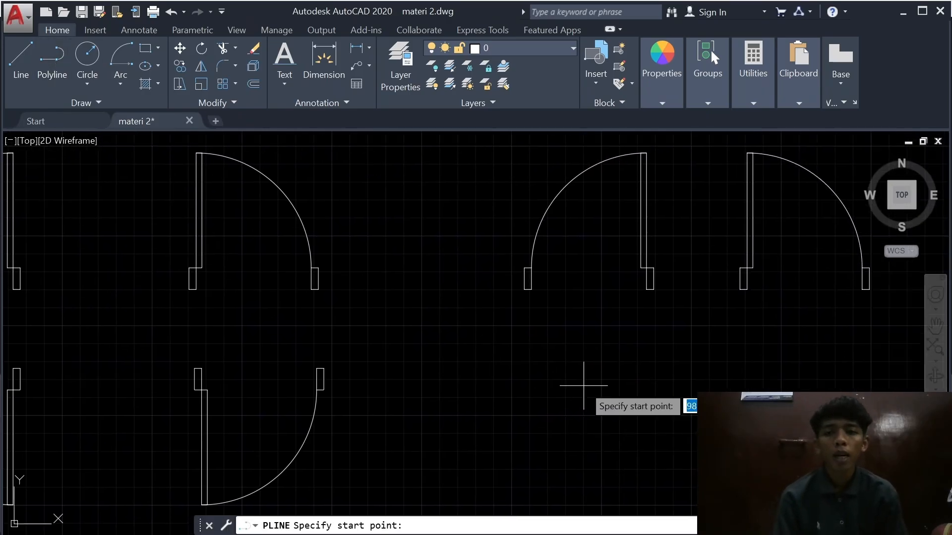
pyautogui.scroll(4, 646, 343)
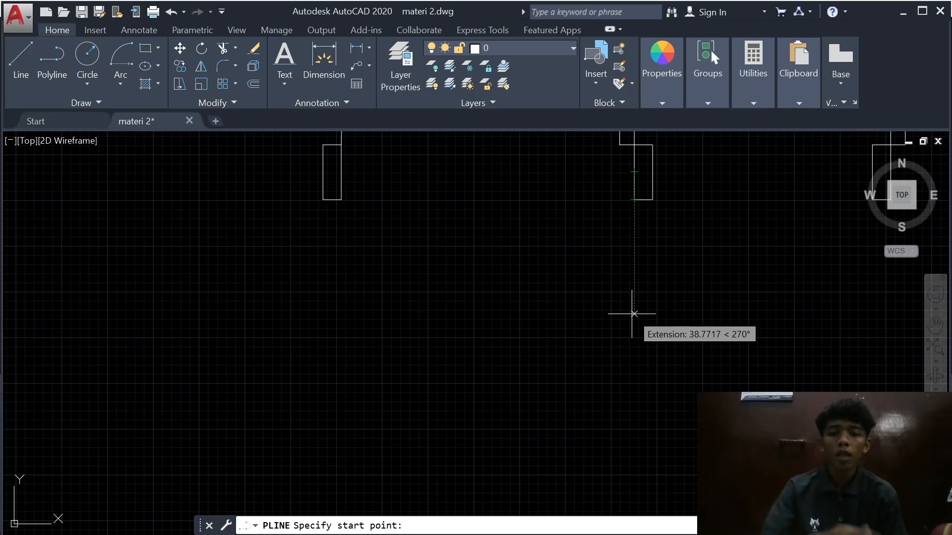
pyautogui.write('50')
pyautogui.press('Return')
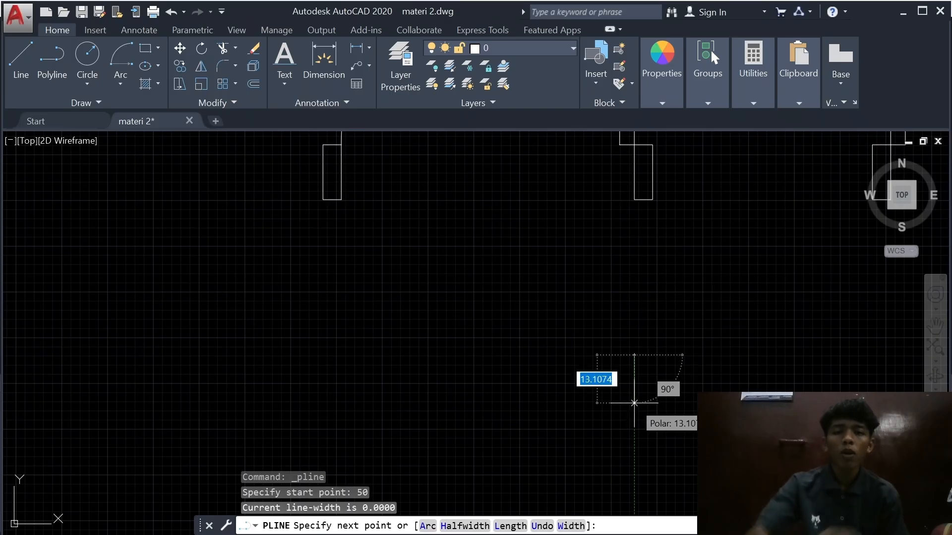
pyautogui.write('15')
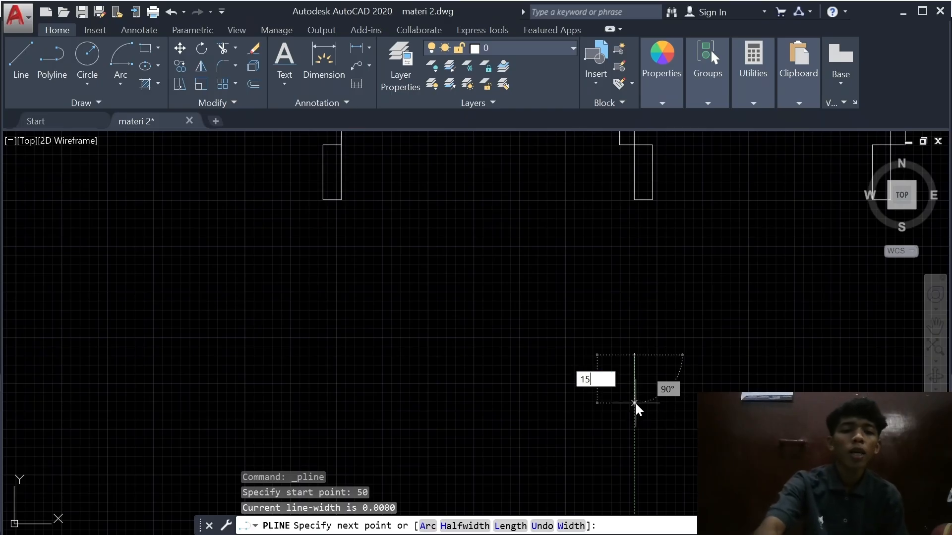
pyautogui.press('Return')
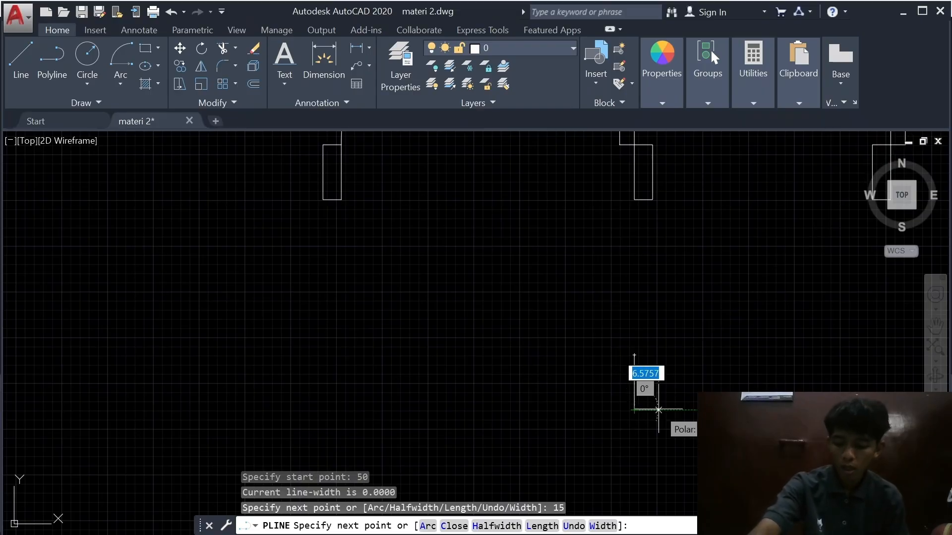
pyautogui.press('BackSpace')
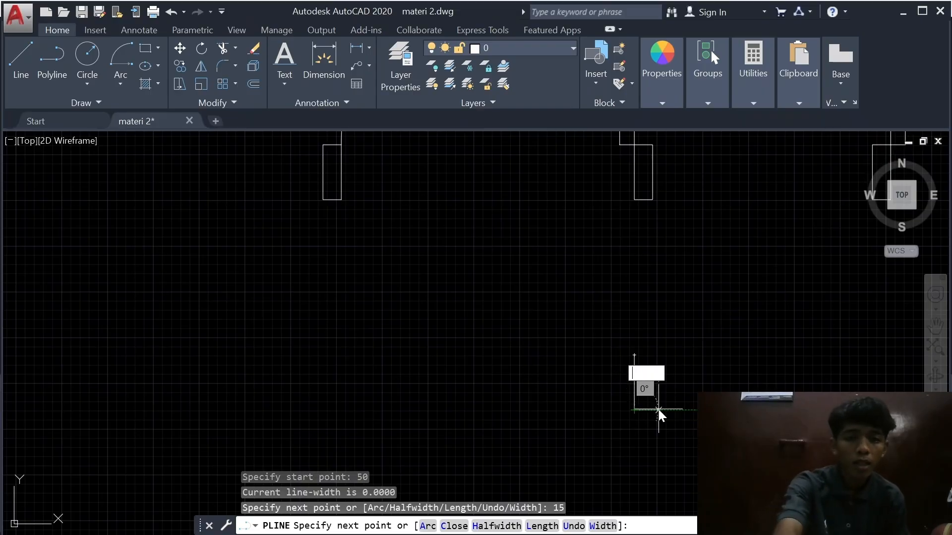
pyautogui.write('5')
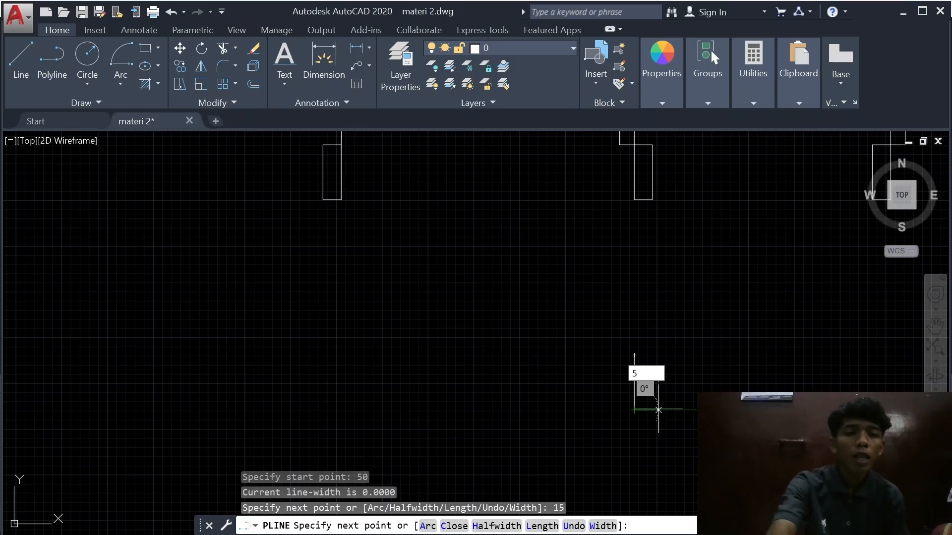
pyautogui.press('Return')
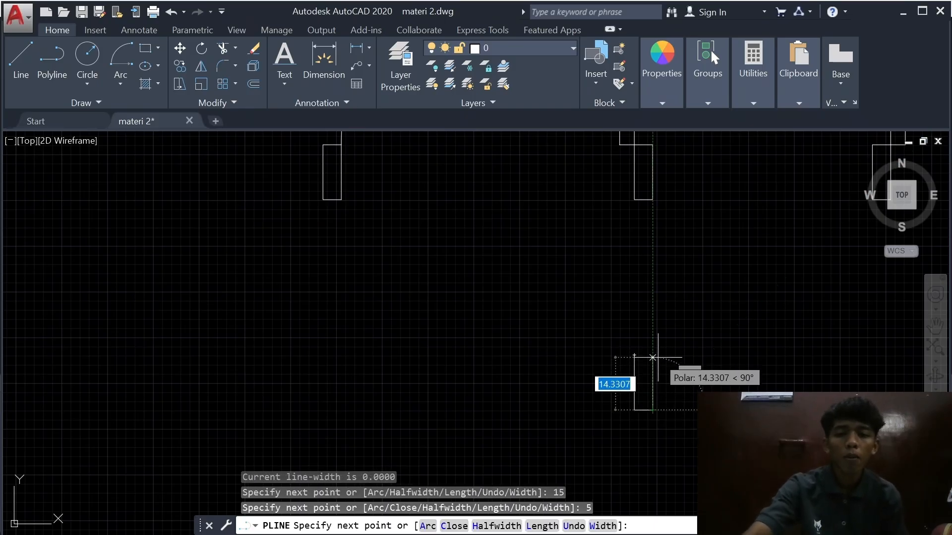
pyautogui.write('15')
pyautogui.press('Return')
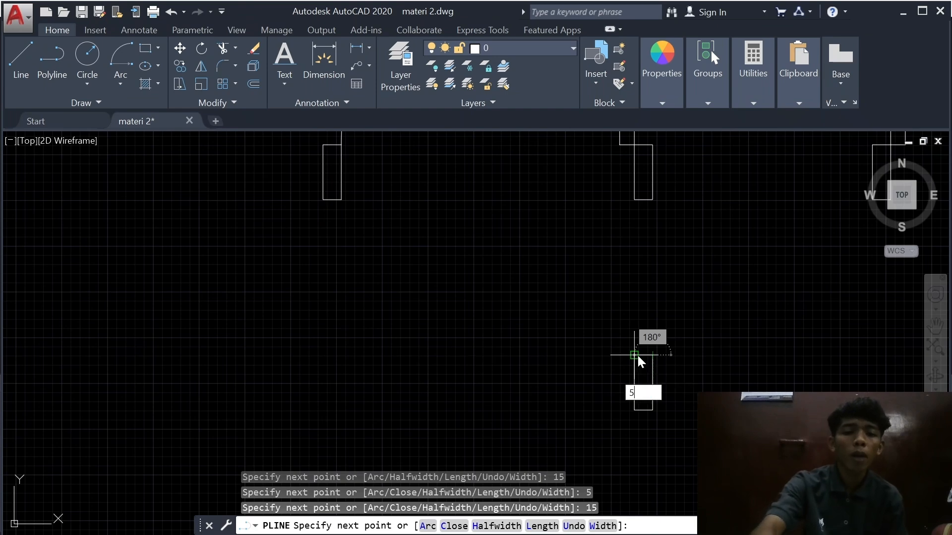
pyautogui.press('Return')
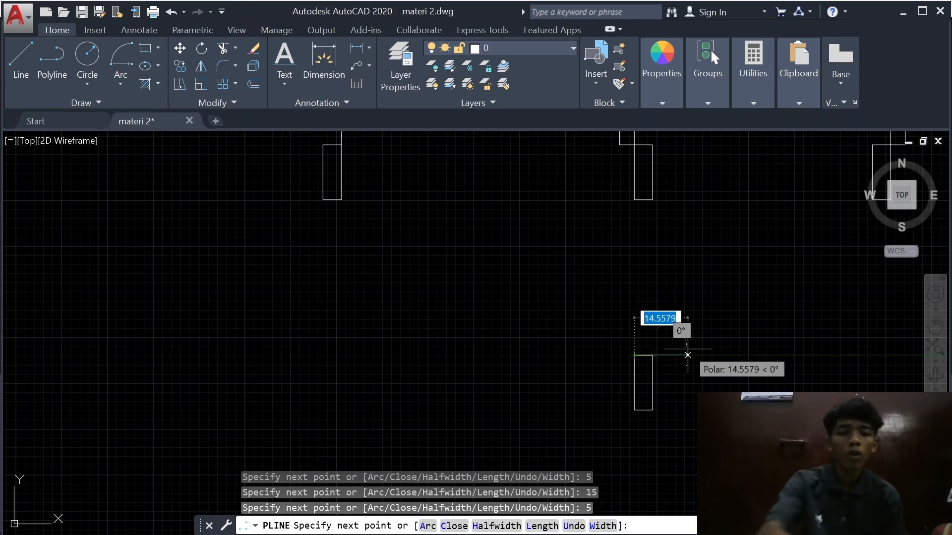
pyautogui.press('Return')
pyautogui.scroll(-5, 681, 332)
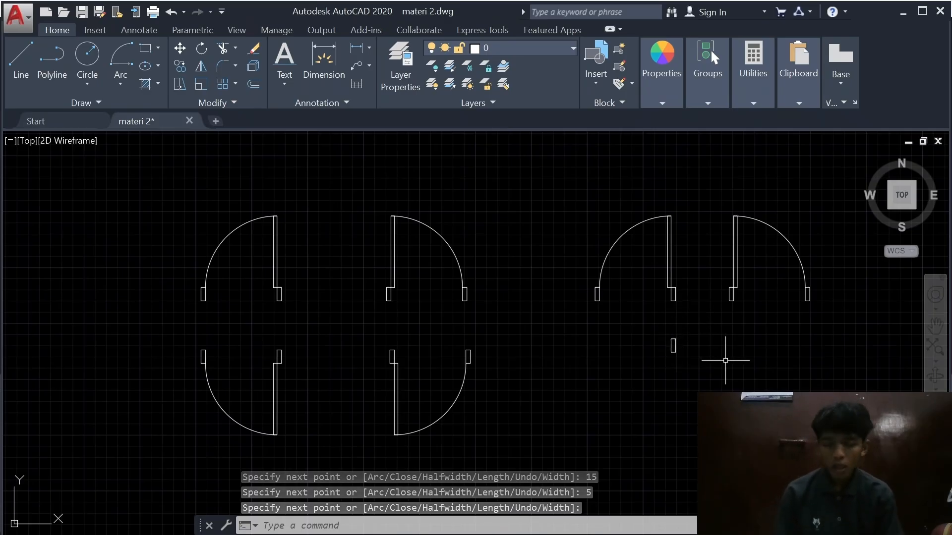
pyautogui.scroll(6, 724, 361)
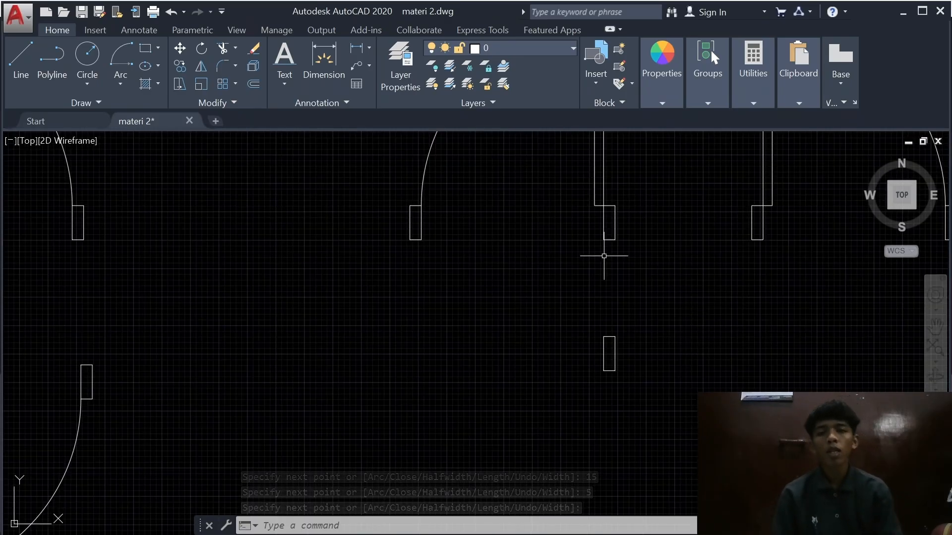
pyautogui.scroll(4, 613, 286)
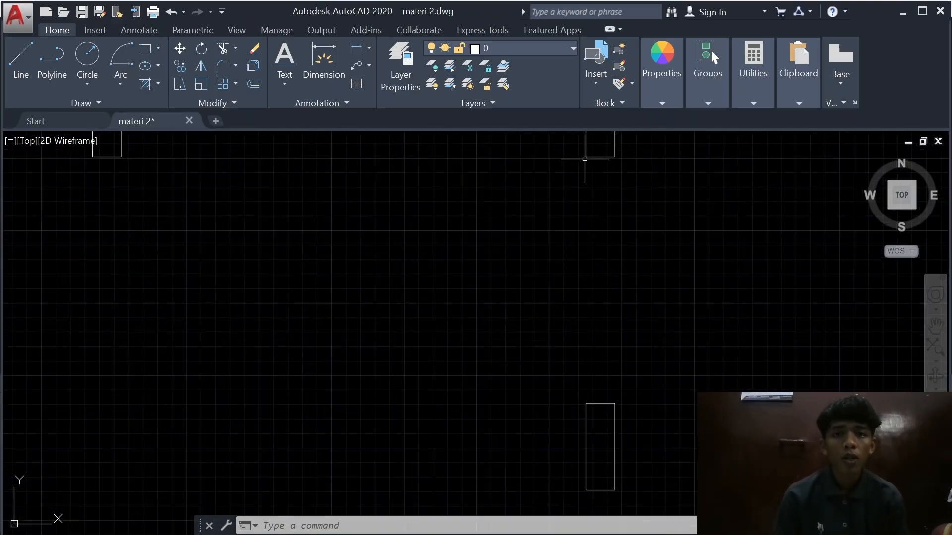
pyautogui.click(51, 65)
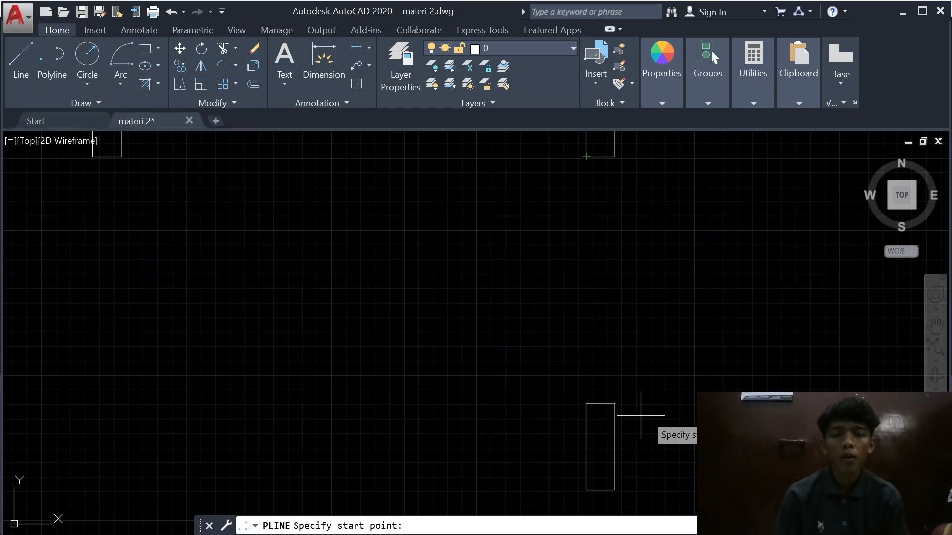
pyautogui.press('Escape')
pyautogui.scroll(-2, 449, 300)
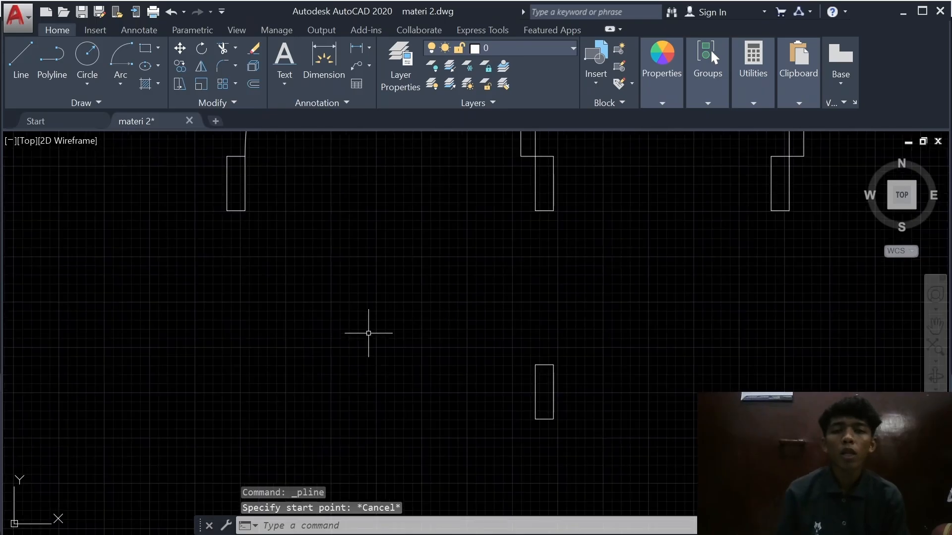
# Step: Draw a matching 5 by 15 left frame as a polyline, its upper-right corner below the upper frame's lower-right corner and level with the new right frame's top
pyautogui.moveTo(368, 333)
pyautogui.mouseDown(button='middle')
pyautogui.moveTo(668, 391)
pyautogui.moveTo(679, 412)
pyautogui.moveTo(609, 389)
pyautogui.moveTo(538, 383)
pyautogui.moveTo(583, 382)
pyautogui.mouseUp(button='middle')
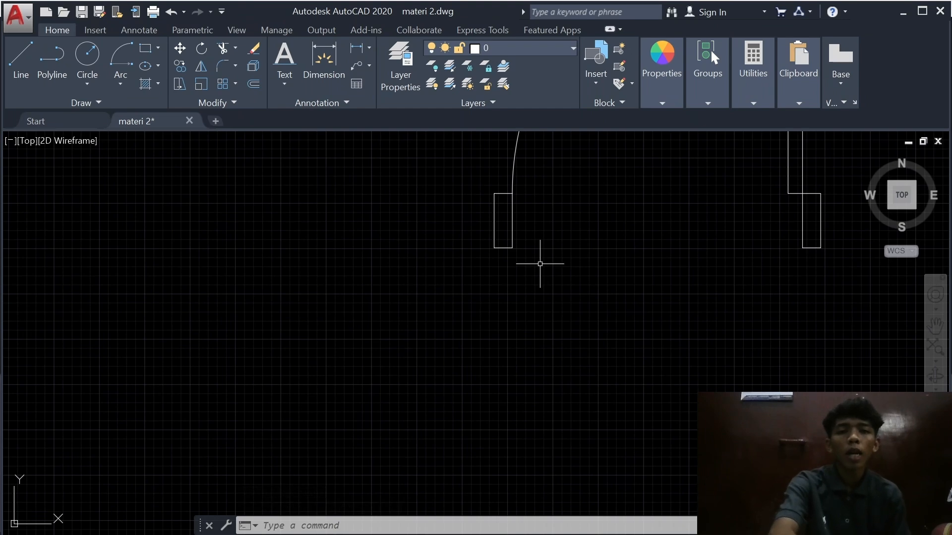
pyautogui.write('pl')
pyautogui.press('Return')
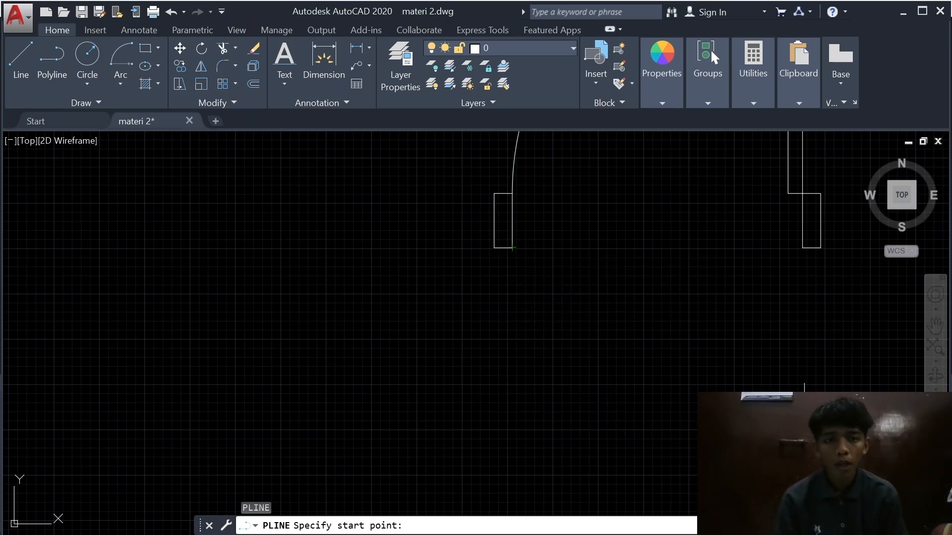
pyautogui.click(512, 401)
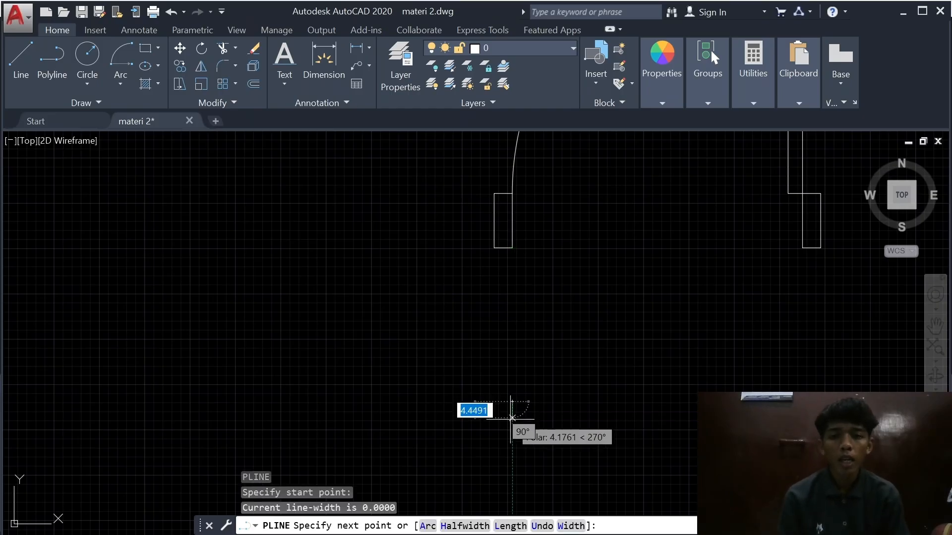
pyautogui.write('15')
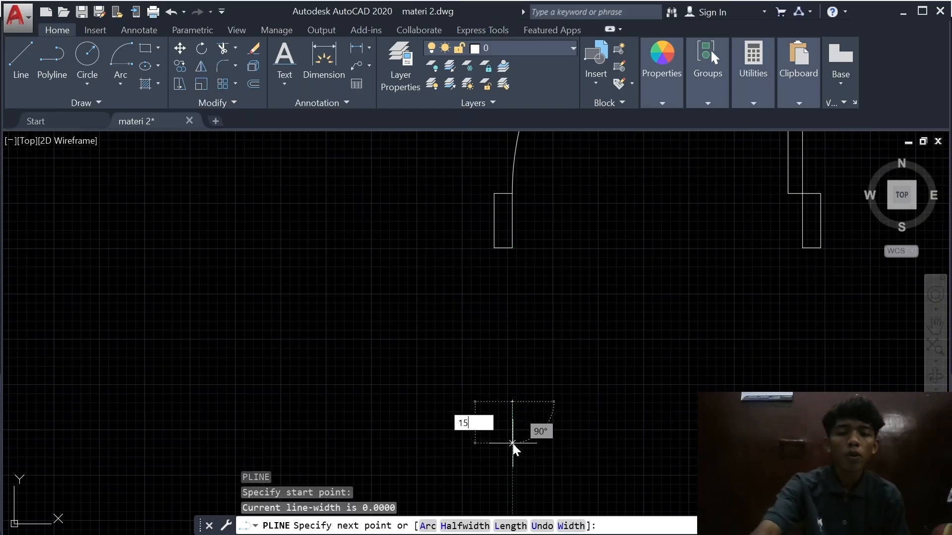
pyautogui.press('Return')
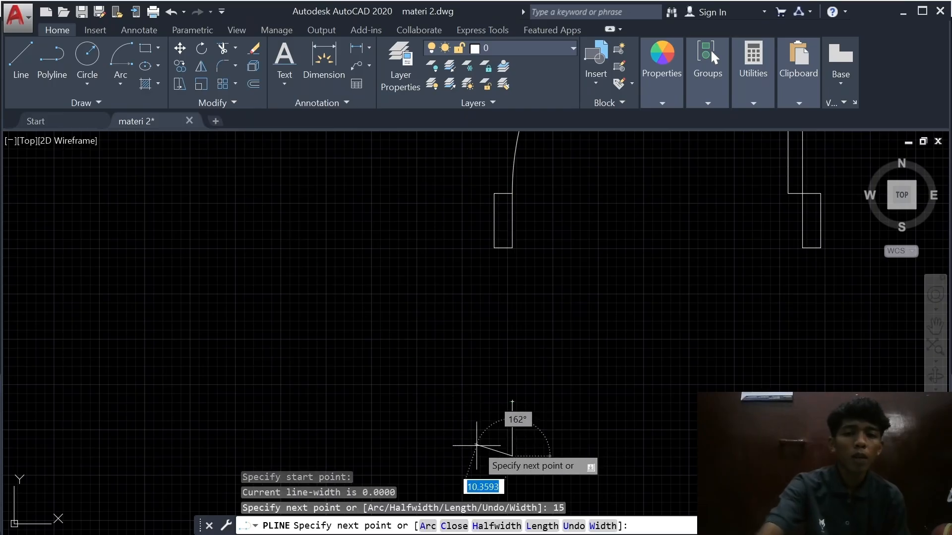
pyautogui.write('5')
pyautogui.press('Return')
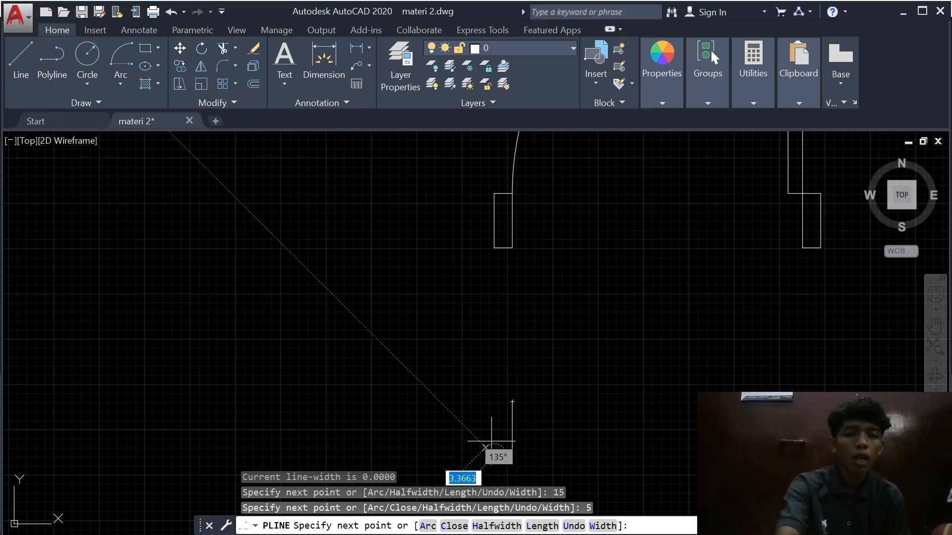
pyautogui.write('1')
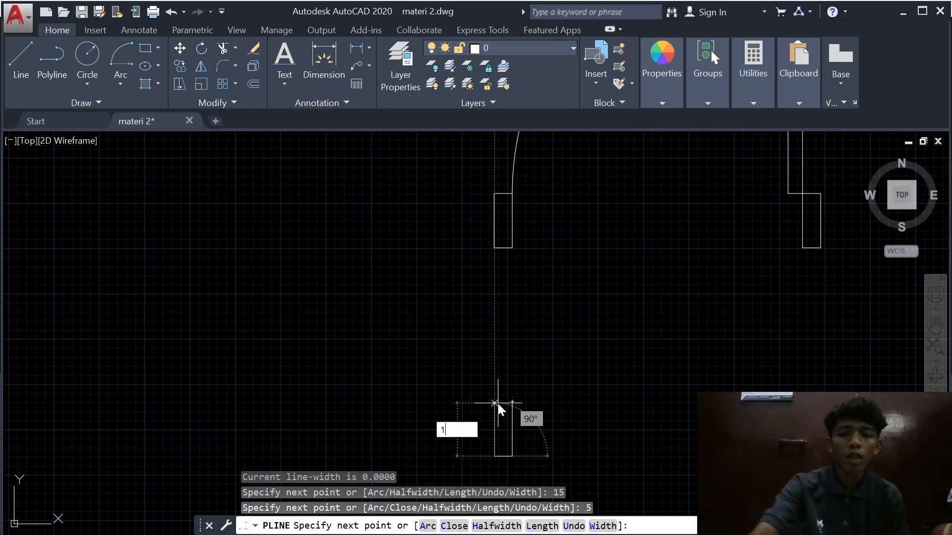
pyautogui.write('5')
pyautogui.press('Return')
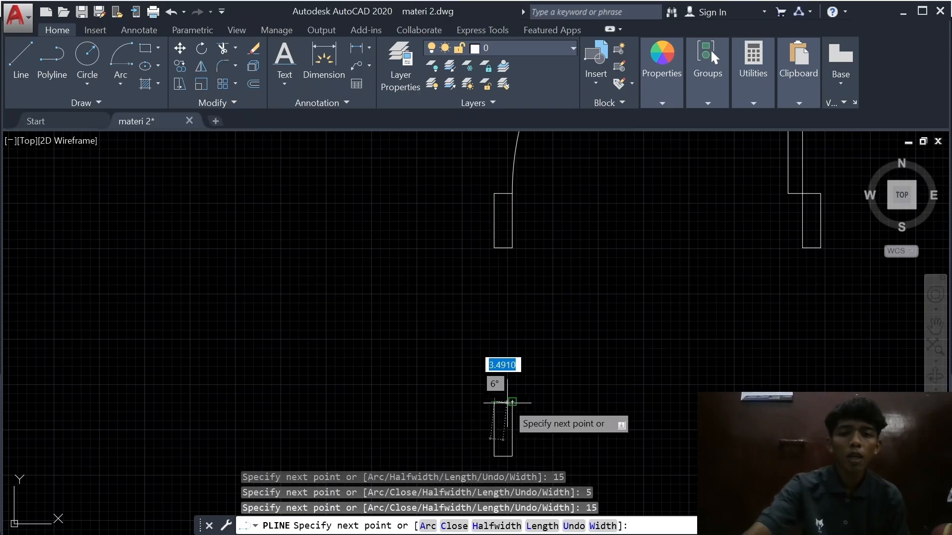
pyautogui.write('5')
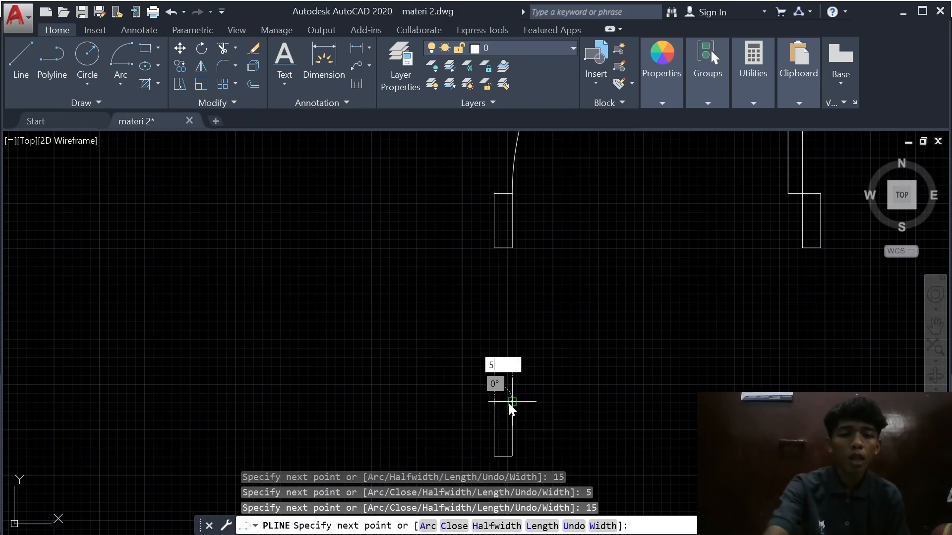
pyautogui.press('Return')
pyautogui.press('Return')
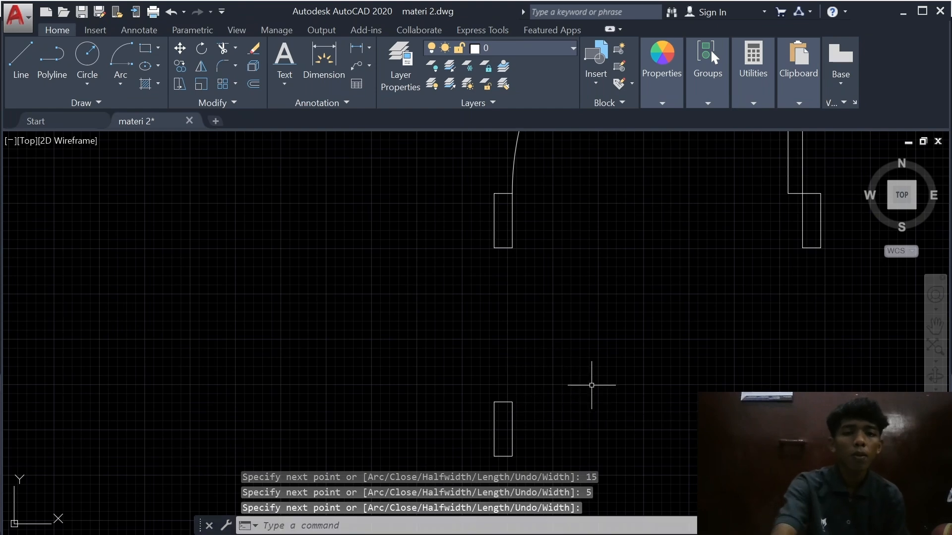
# Step: Start the door leaf as a polyline at the new right frame's lower-left corner and draw its first side 80 straight down
pyautogui.scroll(-2, 654, 370)
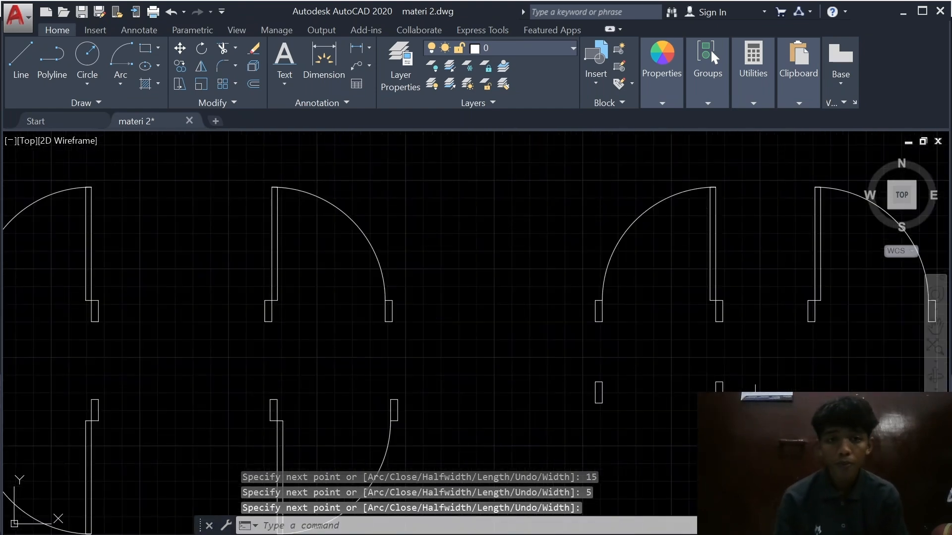
pyautogui.scroll(-3, 751, 407)
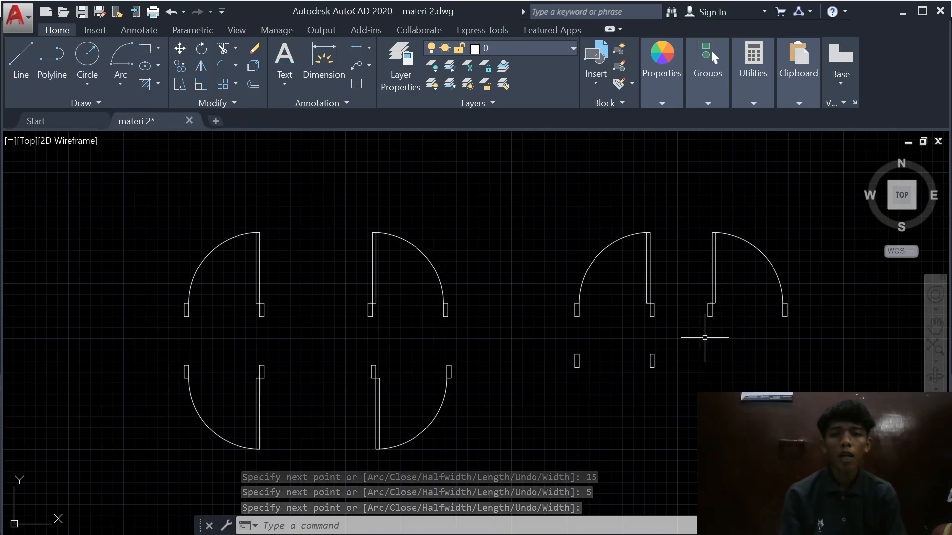
pyautogui.scroll(3, 699, 347)
pyautogui.scroll(2, 632, 330)
pyautogui.moveTo(563, 308)
pyautogui.mouseDown(button='middle')
pyautogui.moveTo(622, 398)
pyautogui.moveTo(613, 249)
pyautogui.mouseUp(button='middle')
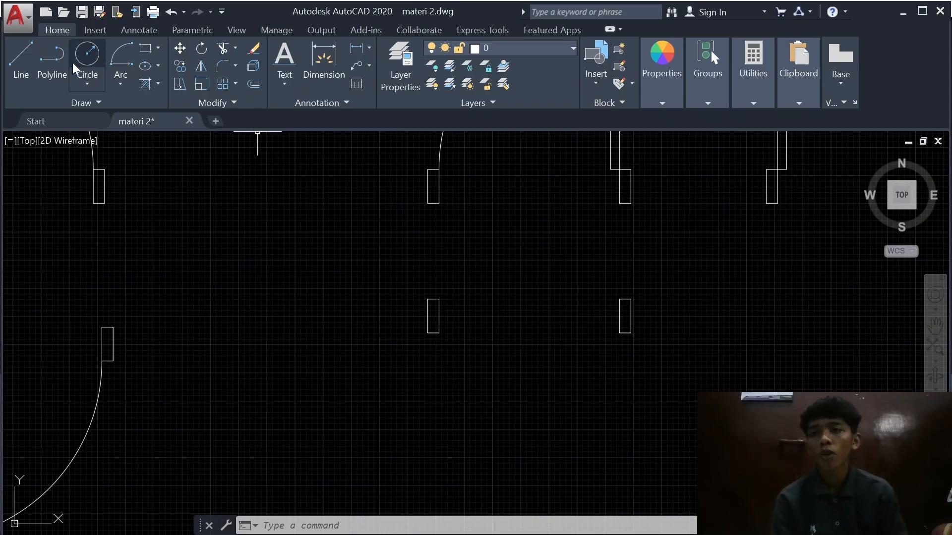
pyautogui.click(50, 74)
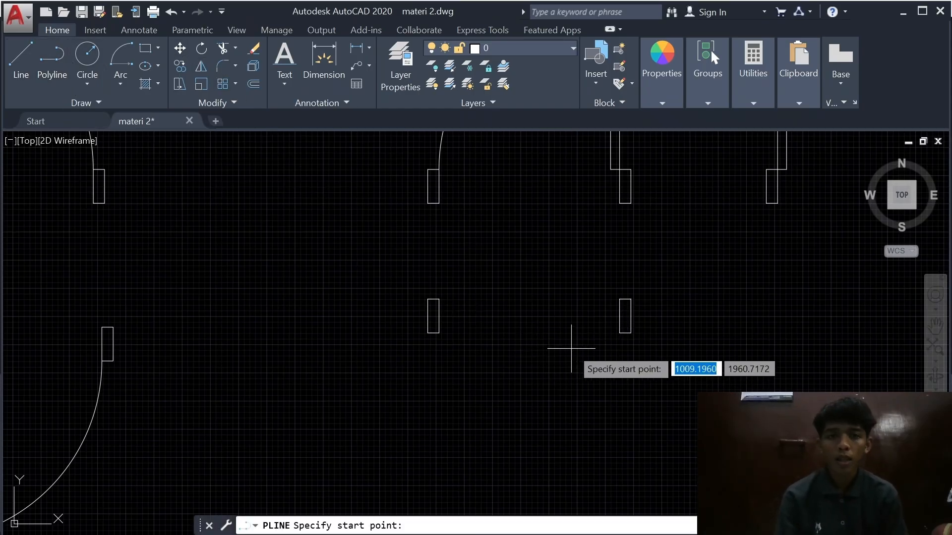
pyautogui.scroll(2, 604, 342)
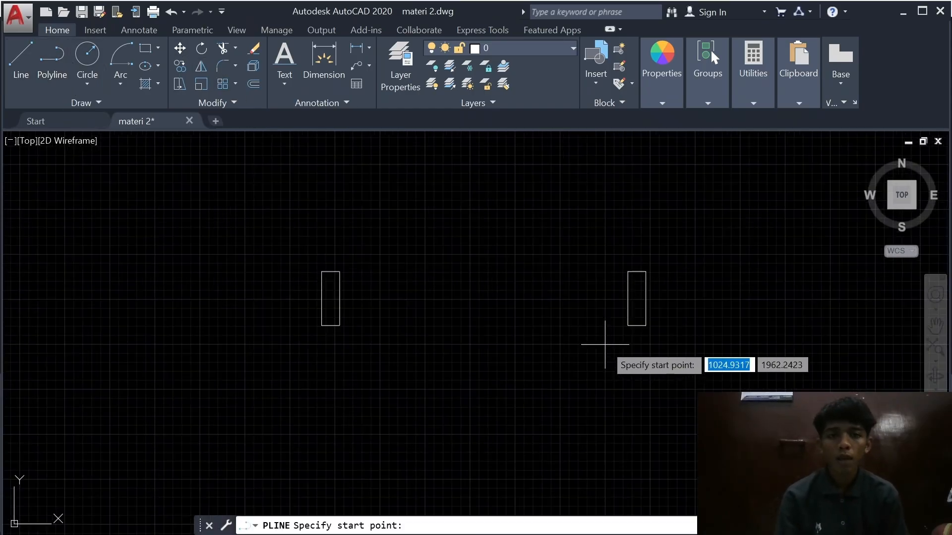
pyautogui.click(628, 326)
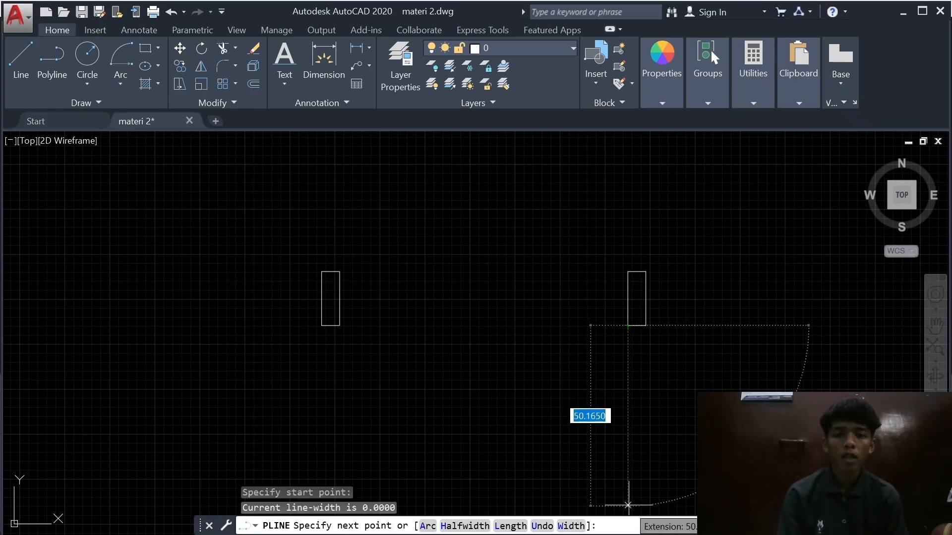
pyautogui.moveTo(623, 484)
pyautogui.mouseDown(button='middle')
pyautogui.moveTo(575, 425)
pyautogui.moveTo(415, 410)
pyautogui.mouseUp(button='middle')
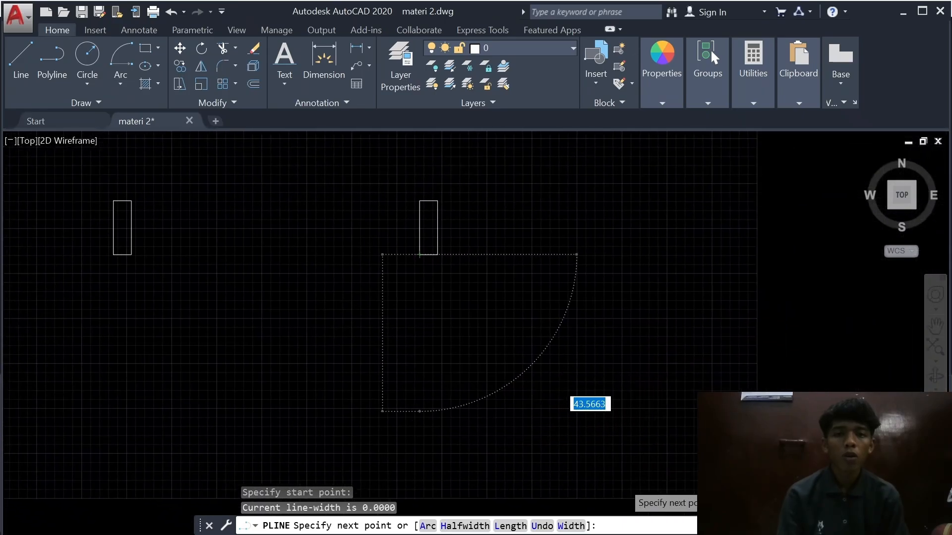
pyautogui.scroll(-2, 416, 403)
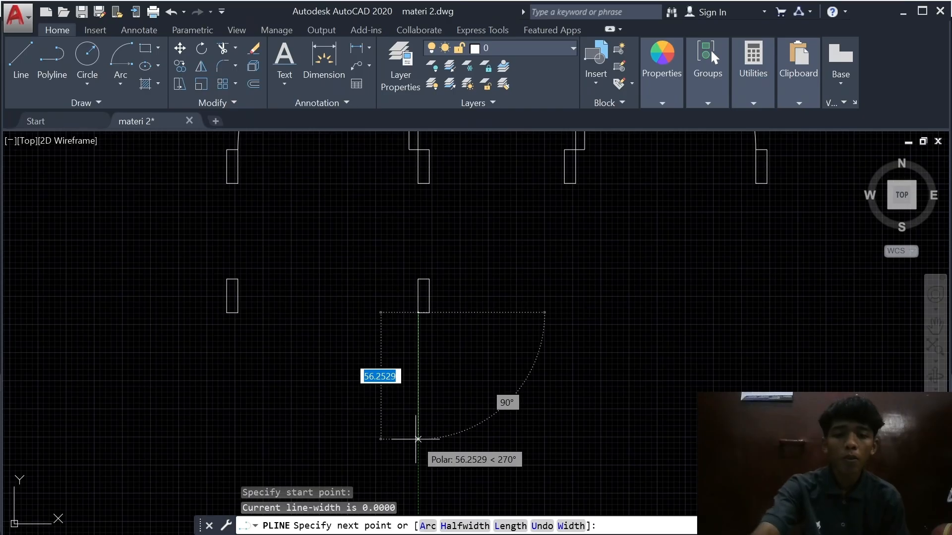
pyautogui.write('80')
pyautogui.press('Return')
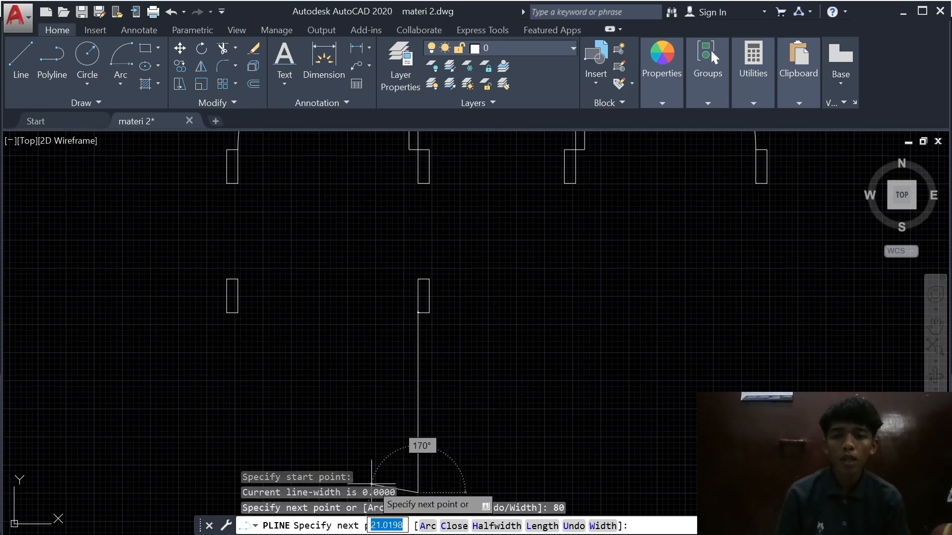
# Step: Finish the leaf polyline by going 4 left, 80 up and 4 right, closing it at the right frame's lower-left corner
pyautogui.moveTo(373, 481); pyautogui.dragTo(384, 441, button='middle')
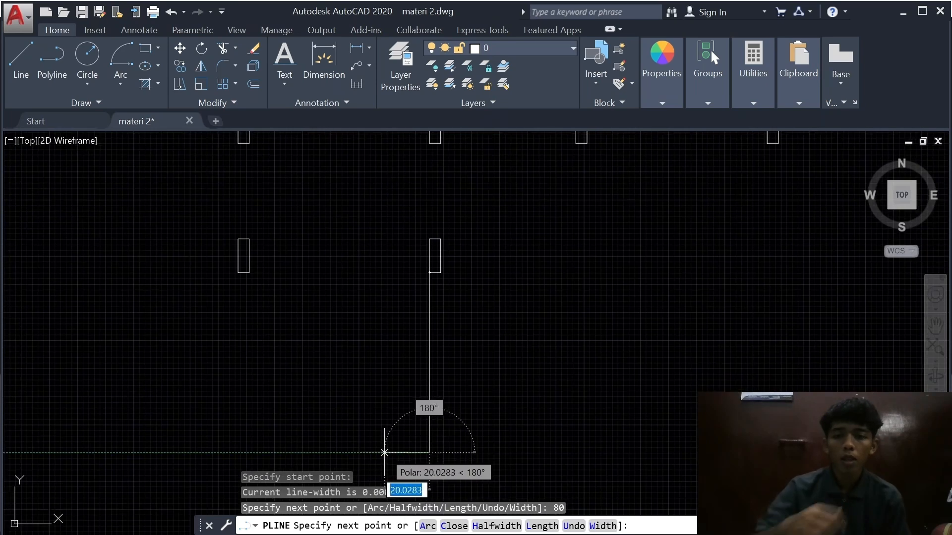
pyautogui.write('4')
pyautogui.press('Return')
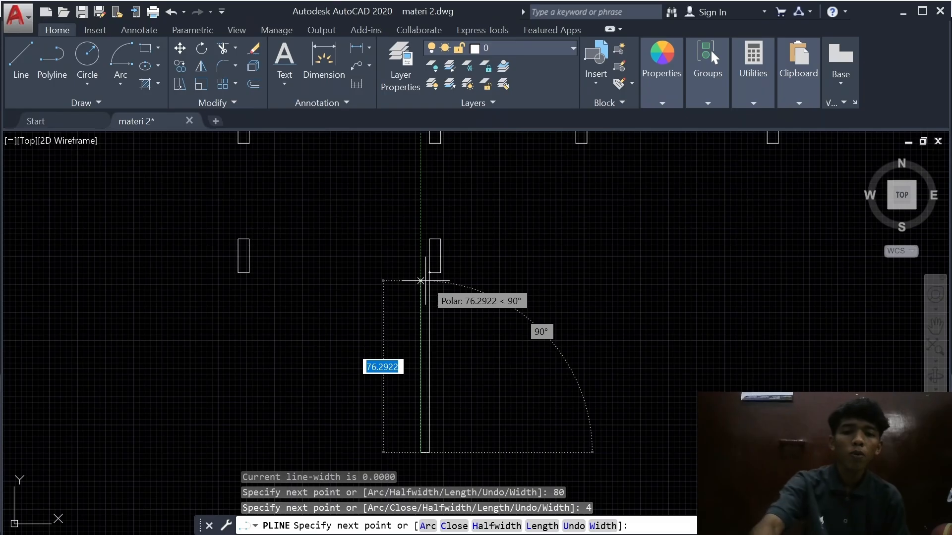
pyautogui.write('80')
pyautogui.press('Return')
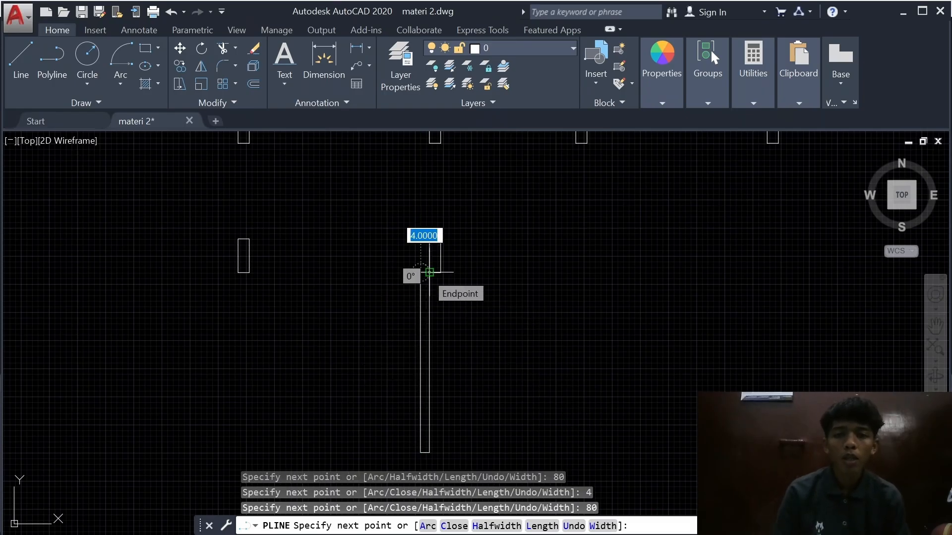
pyautogui.write('4')
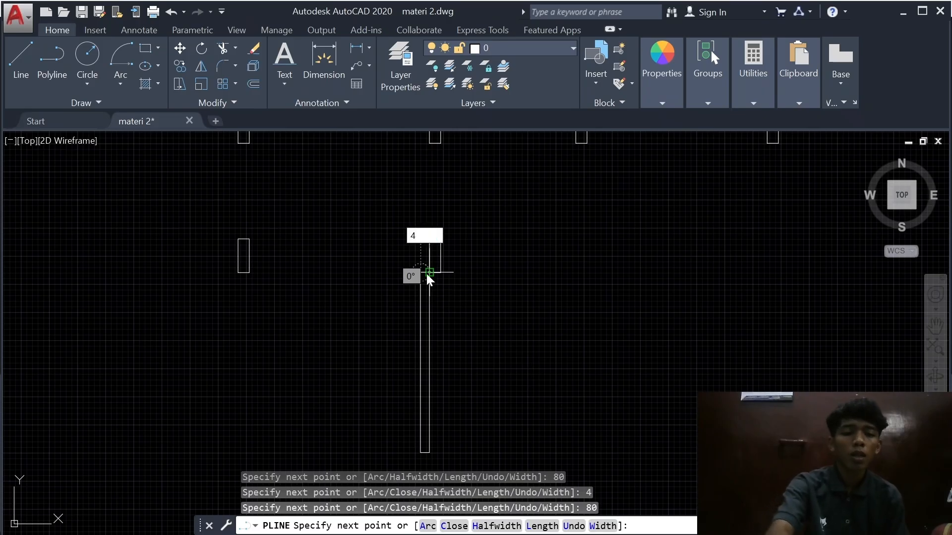
pyautogui.press('Return')
pyautogui.press('Return')
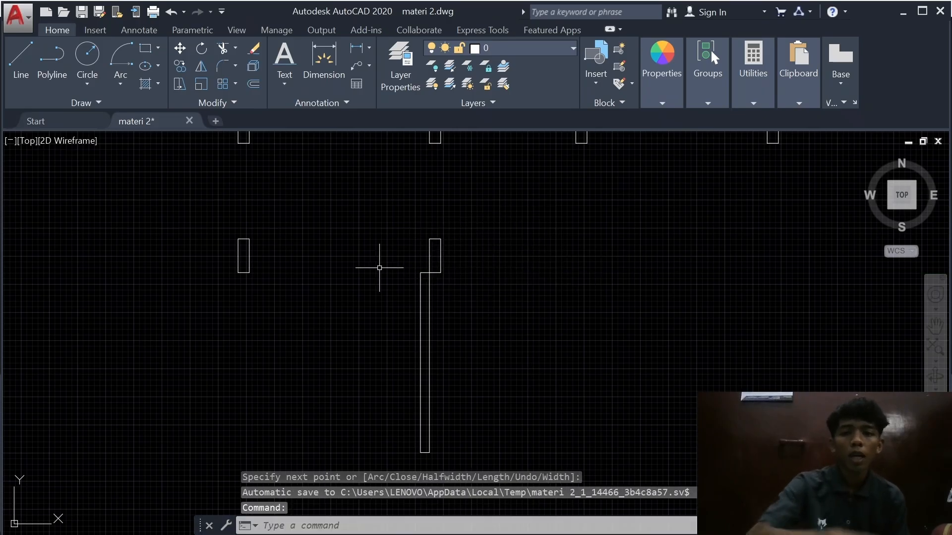
# Step: Draw the swing arc by start, centre and end, from the leaf's lower-right corner around its upper-right corner to the left frame's lower-right corner, bulging down-left
pyautogui.scroll(-3, 431, 276)
pyautogui.scroll(2, 400, 258)
pyautogui.scroll(-2, 388, 295)
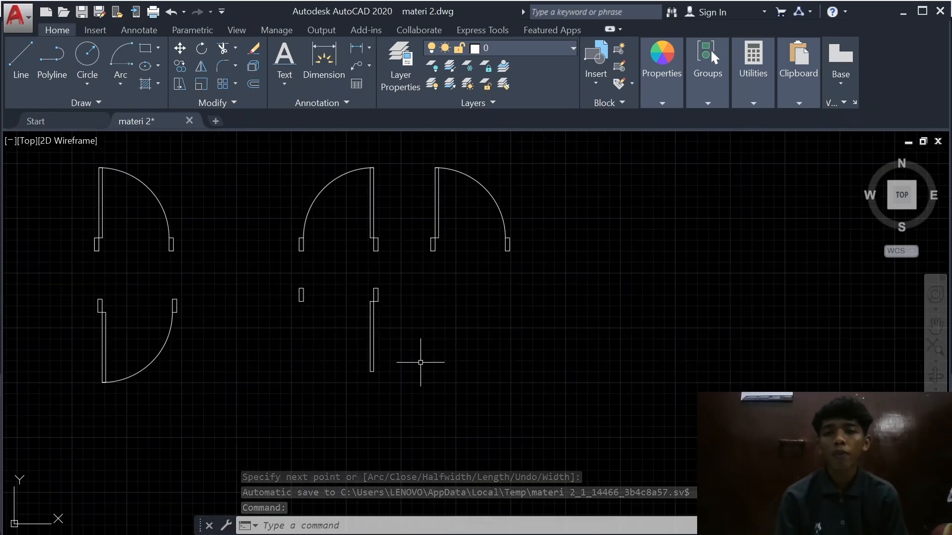
pyautogui.scroll(2, 403, 352)
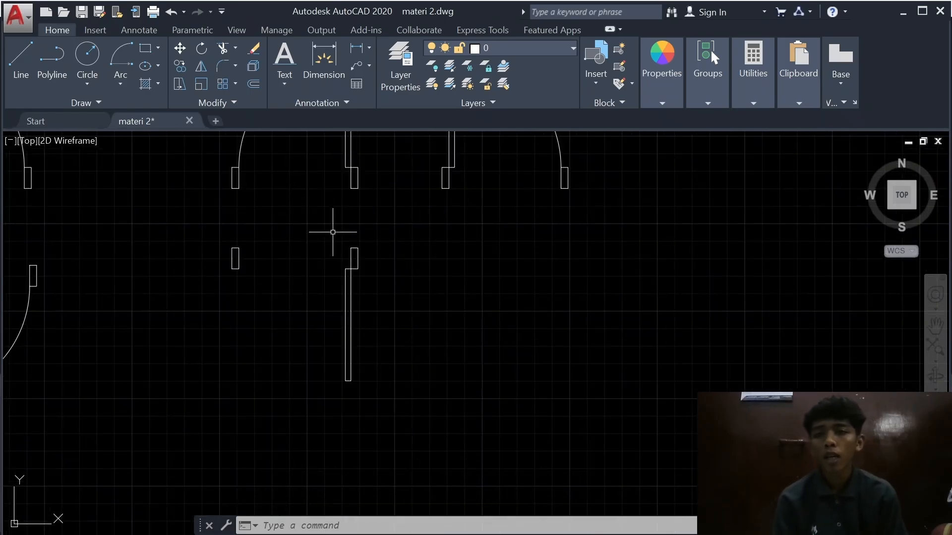
pyautogui.click(130, 73)
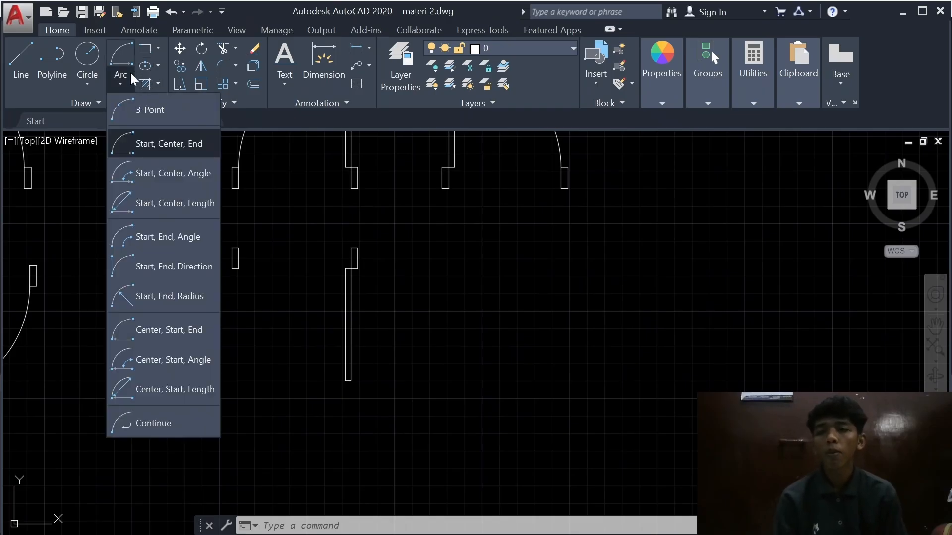
pyautogui.click(160, 146)
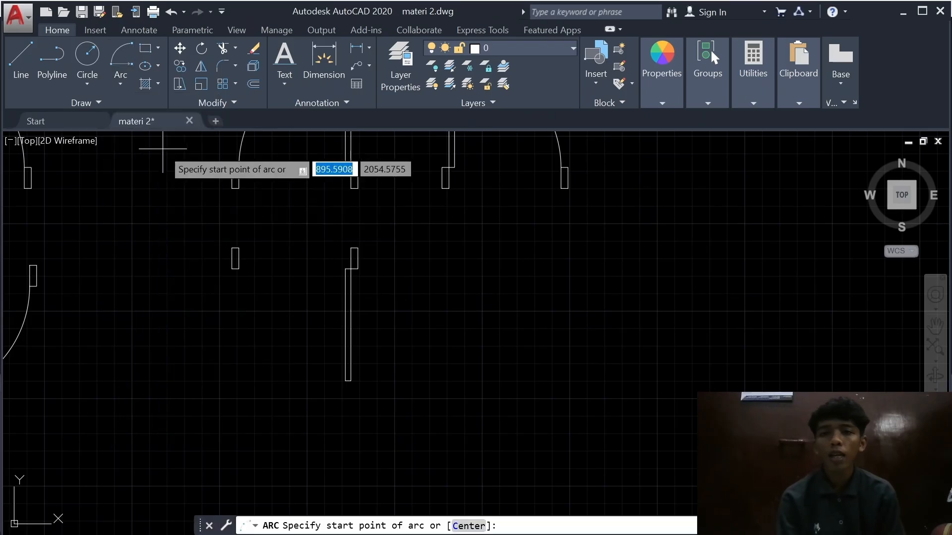
pyautogui.moveTo(425, 295)
pyautogui.mouseDown(button='middle')
pyautogui.moveTo(394, 422)
pyautogui.moveTo(421, 365)
pyautogui.moveTo(418, 322)
pyautogui.mouseUp(button='middle')
pyautogui.scroll(2, 408, 330)
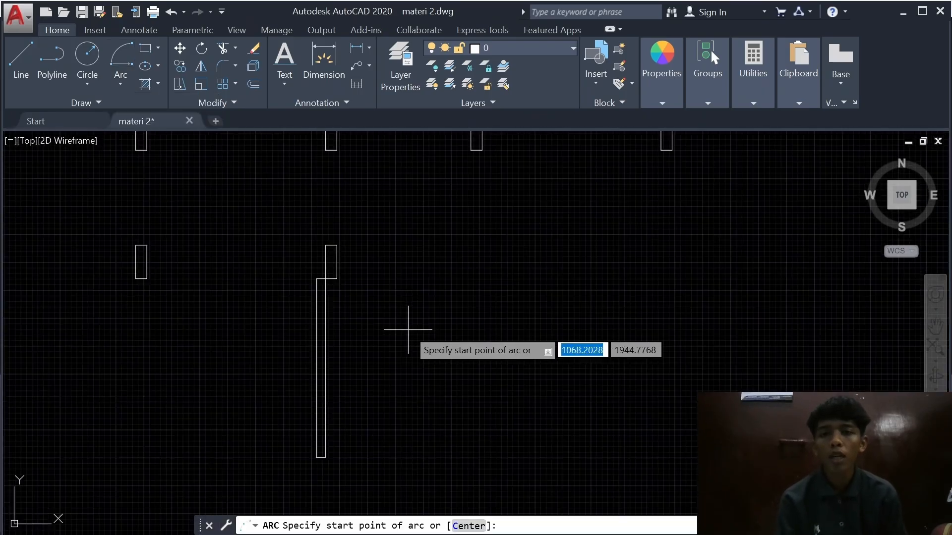
pyautogui.click(324, 456)
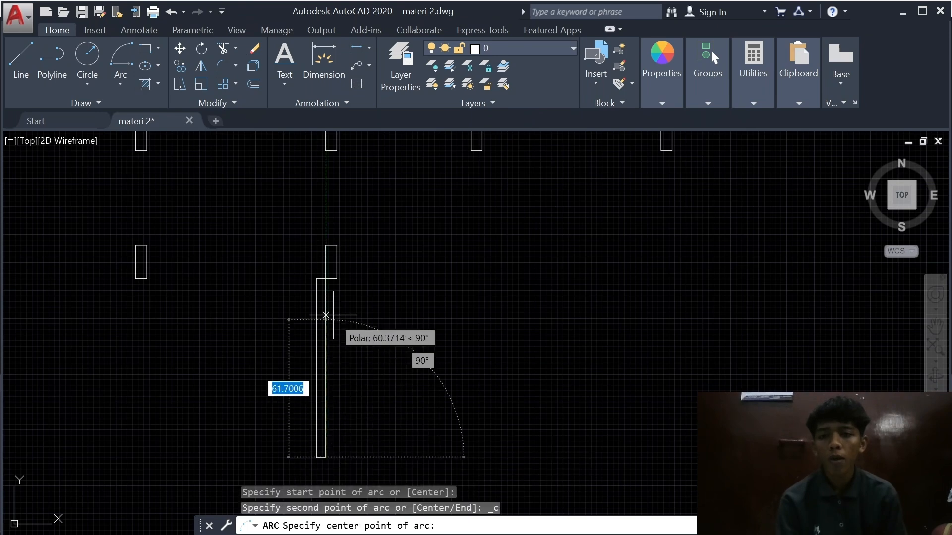
pyautogui.click(322, 279)
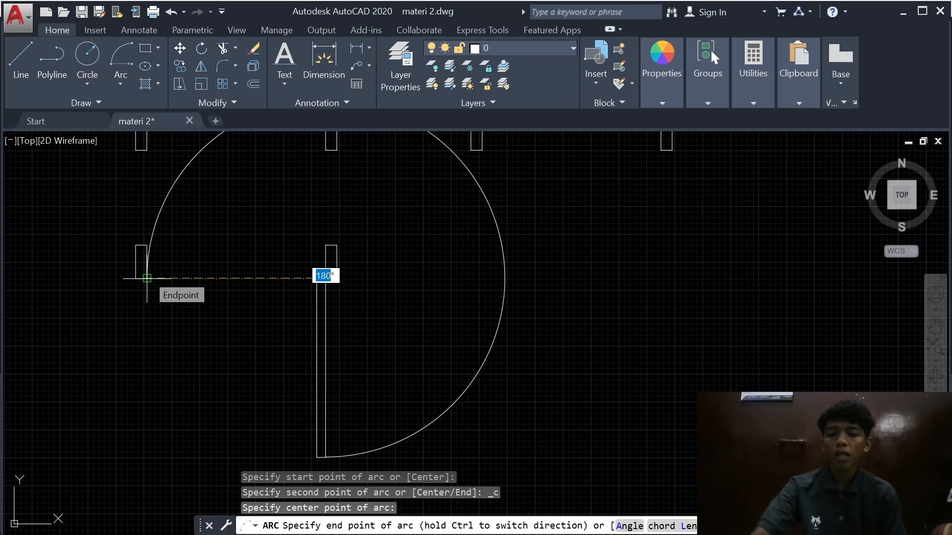
pyautogui.press('ctrl')
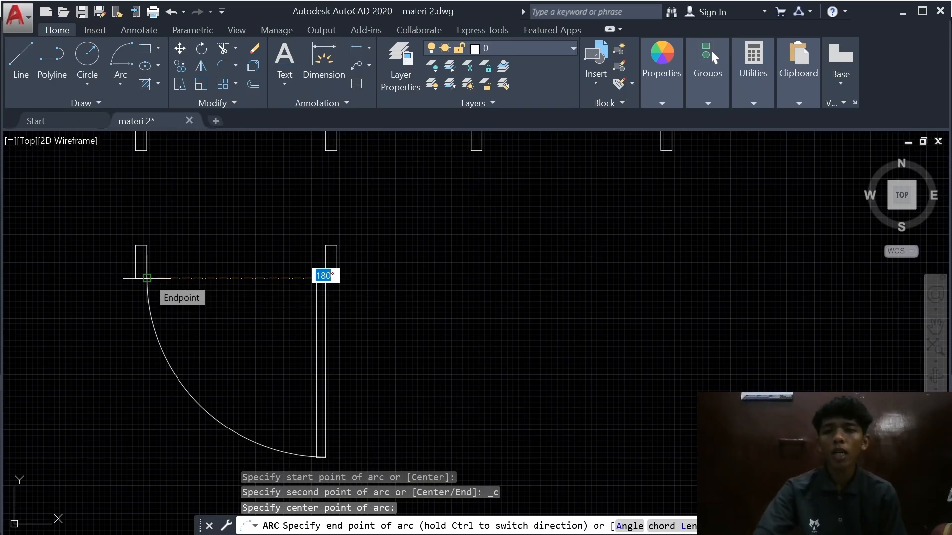
pyautogui.click(147, 278)
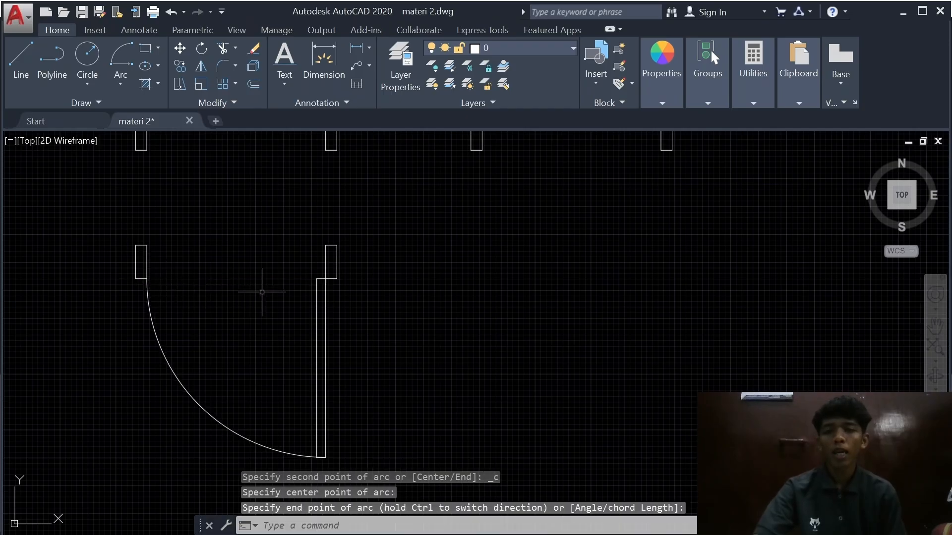
# Step: Draw a 5 by 15 polyline frame below the upper left-hinged door's left frame, left edges aligned and top level with the finished lower door's frames
pyautogui.scroll(-2, 414, 272)
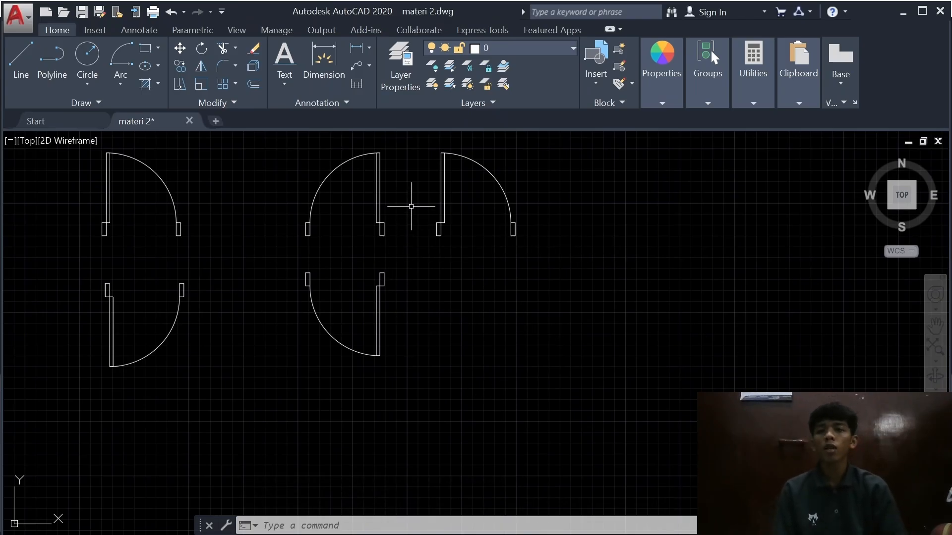
pyautogui.scroll(2, 453, 295)
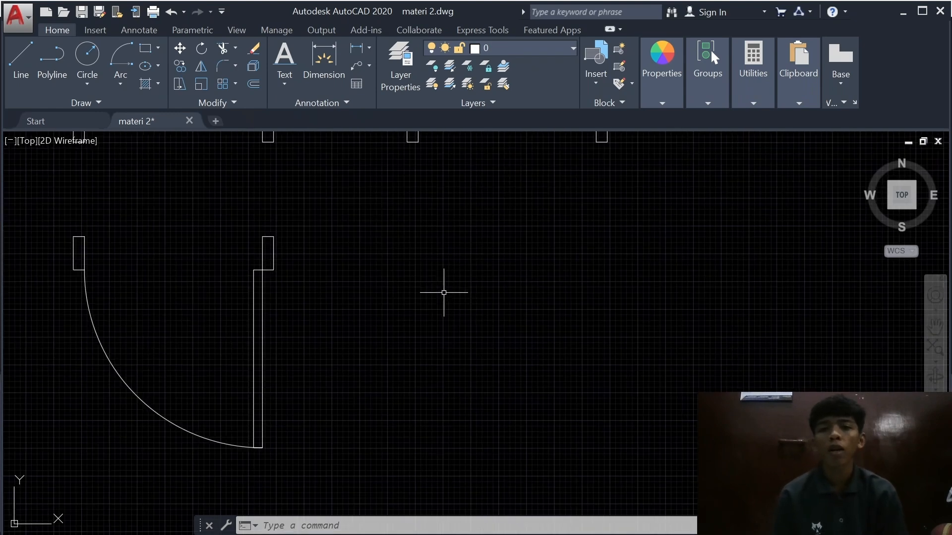
pyautogui.scroll(-1, 382, 297)
pyautogui.moveTo(295, 283)
pyautogui.mouseDown(button='middle')
pyautogui.moveTo(525, 408)
pyautogui.moveTo(452, 307)
pyautogui.mouseUp(button='middle')
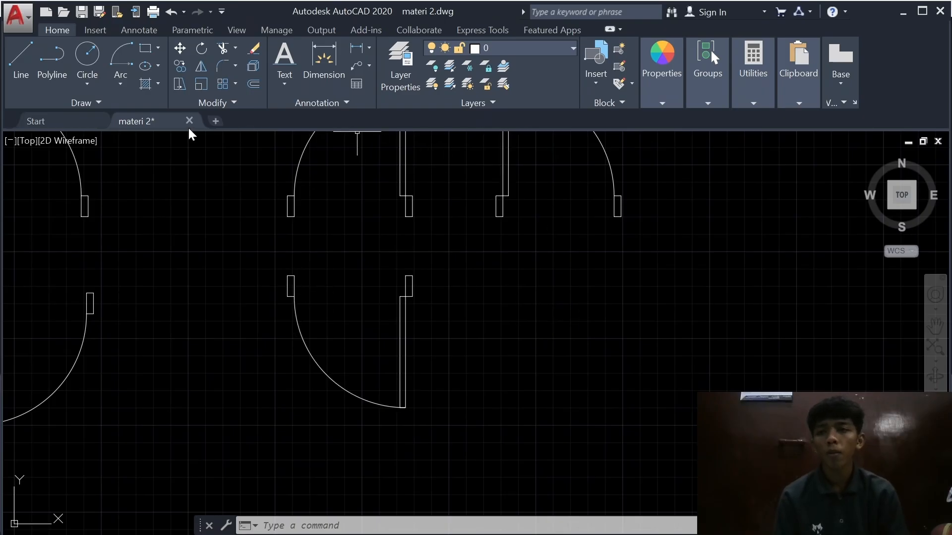
pyautogui.write('PL')
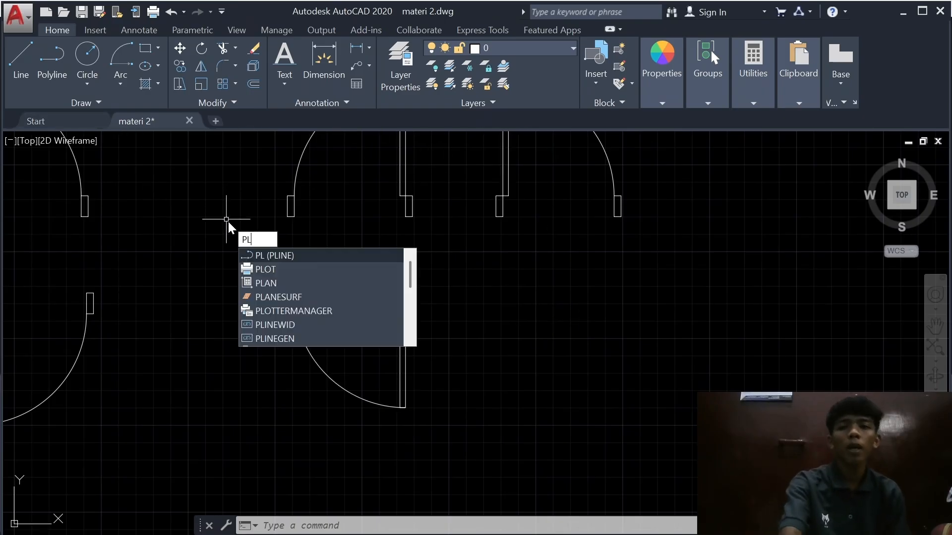
pyautogui.press('Return')
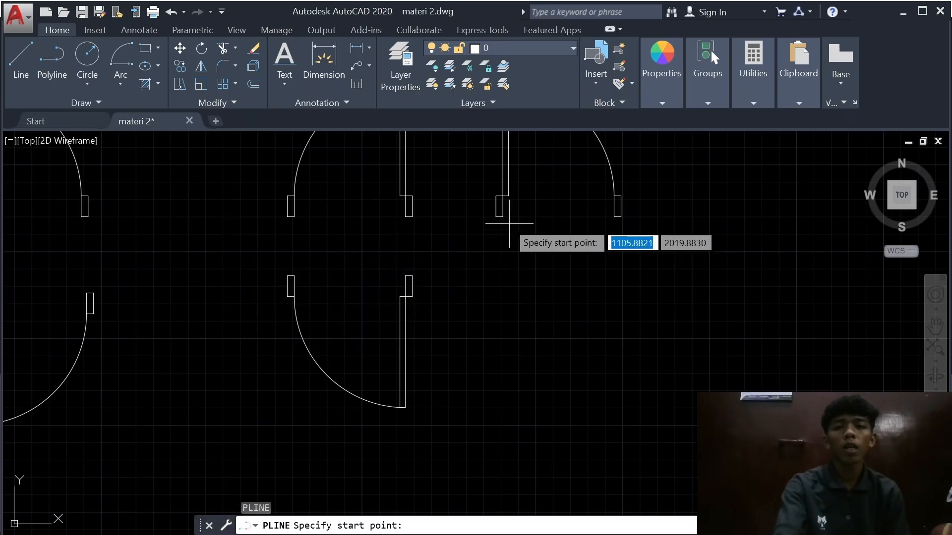
pyautogui.scroll(2, 502, 214)
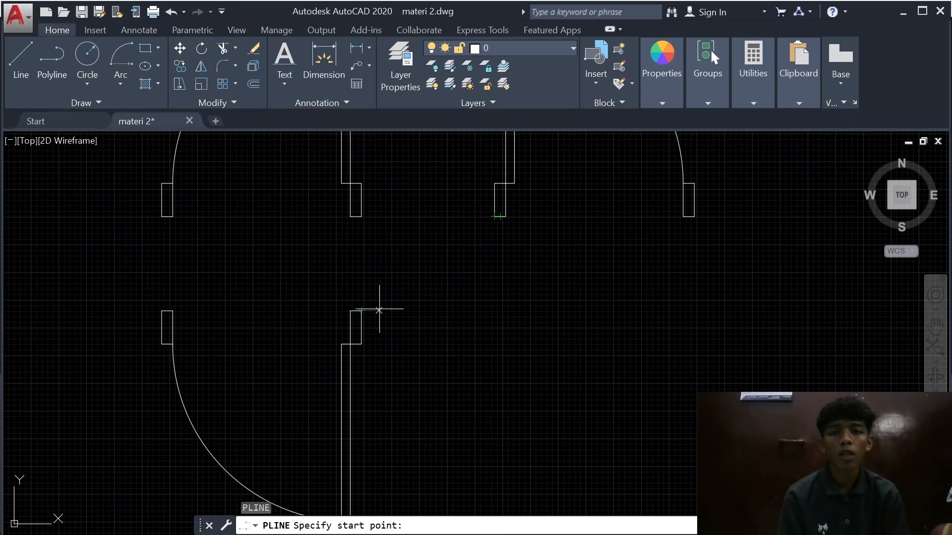
pyautogui.click(494, 310)
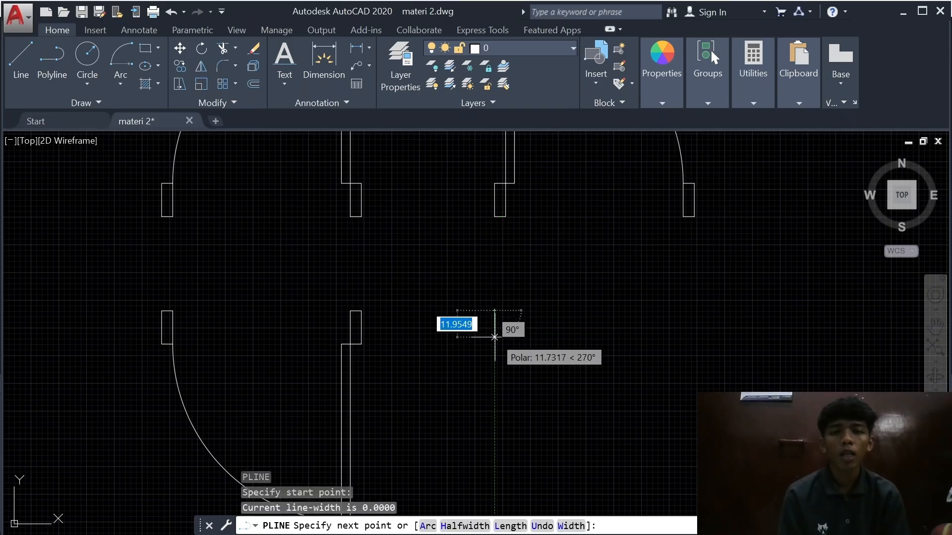
pyautogui.write('1')
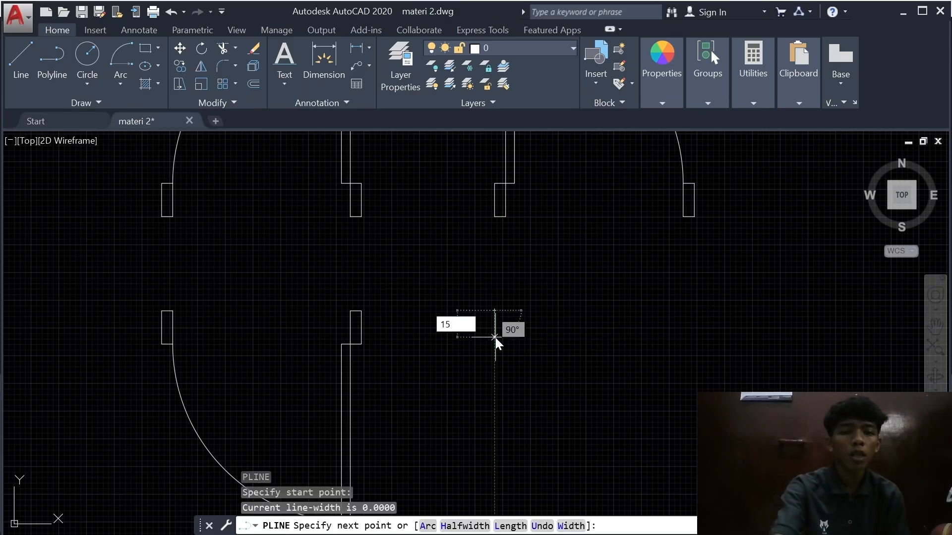
pyautogui.write('5')
pyautogui.press('Return')
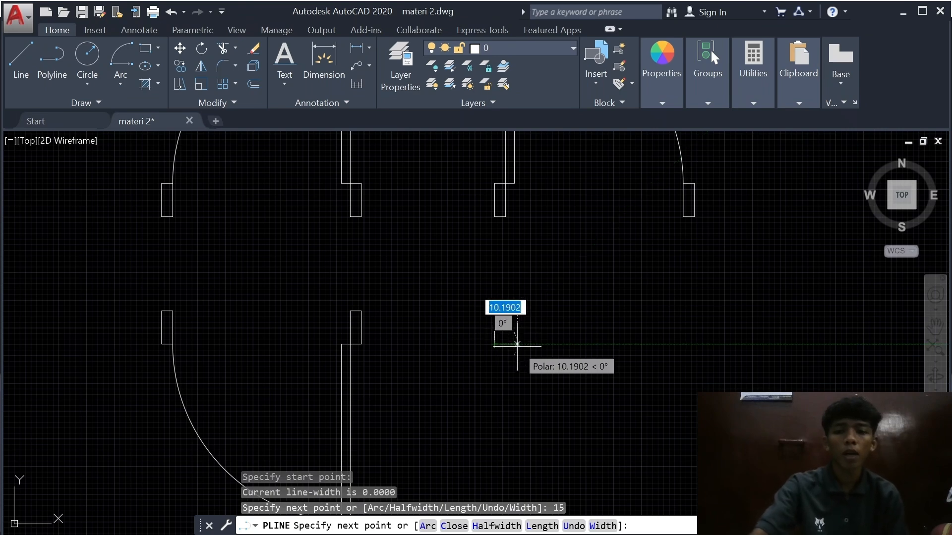
pyautogui.write('5')
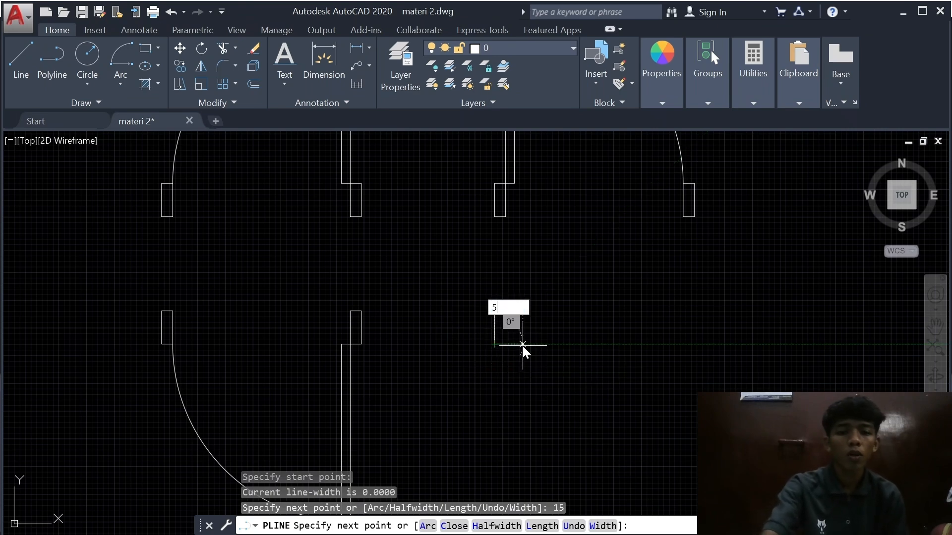
pyautogui.press('Return')
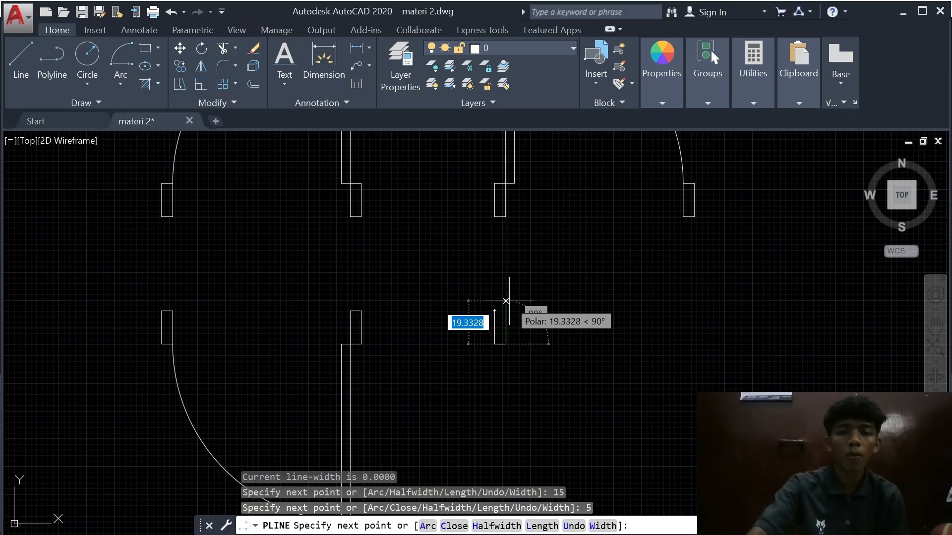
pyautogui.write('15')
pyautogui.press('Return')
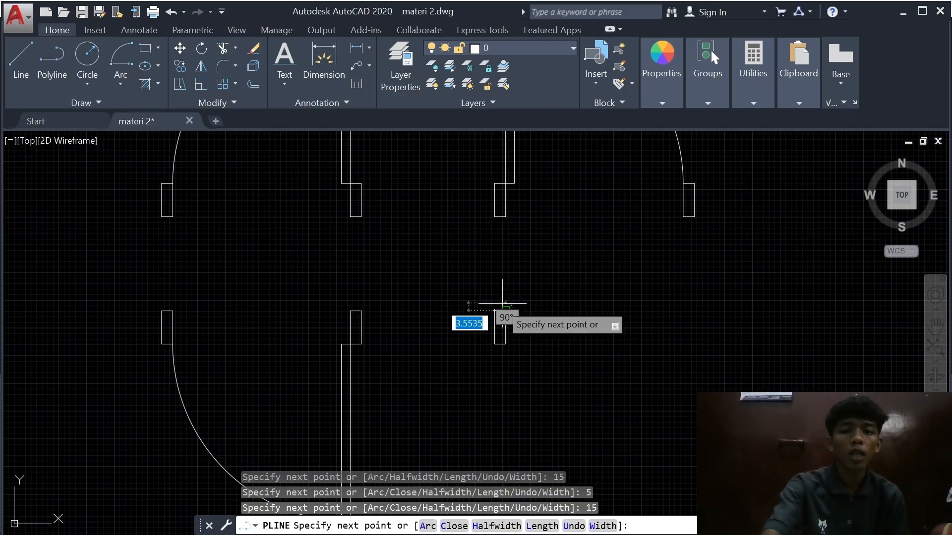
pyautogui.write('c')
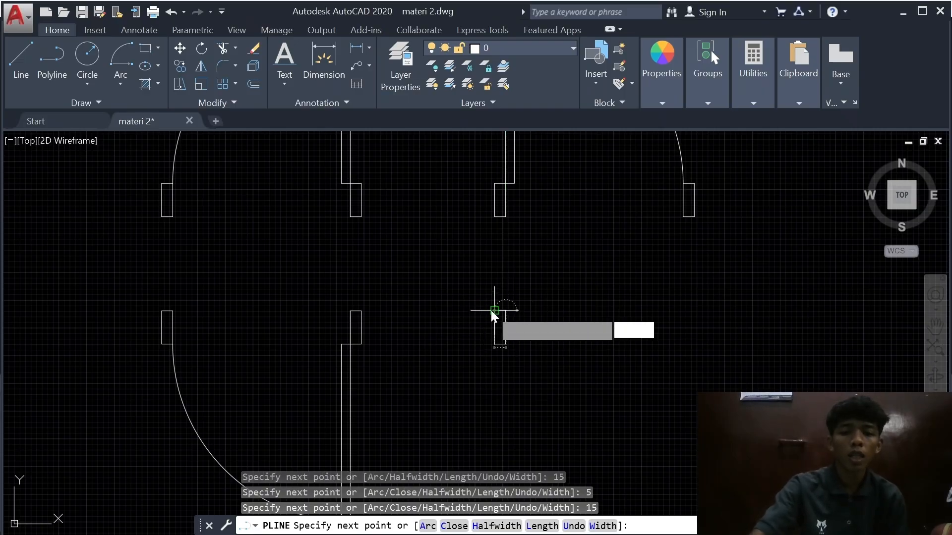
pyautogui.press('Return')
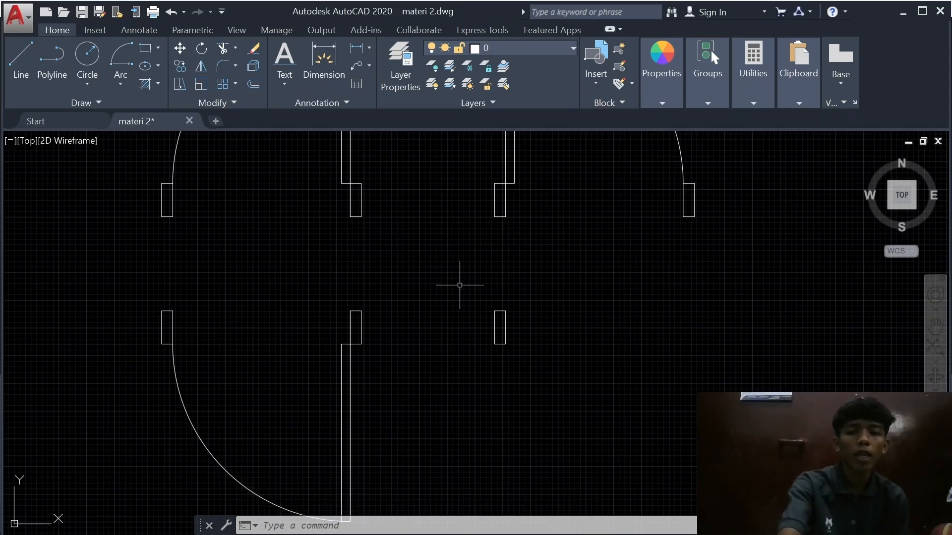
# Step: Draw the matching 5 by 15 right frame as a polyline, its upper-left corner below the upper frame's lower-left corner and level with the new left frame's top
pyautogui.write('pl')
pyautogui.press('Return')
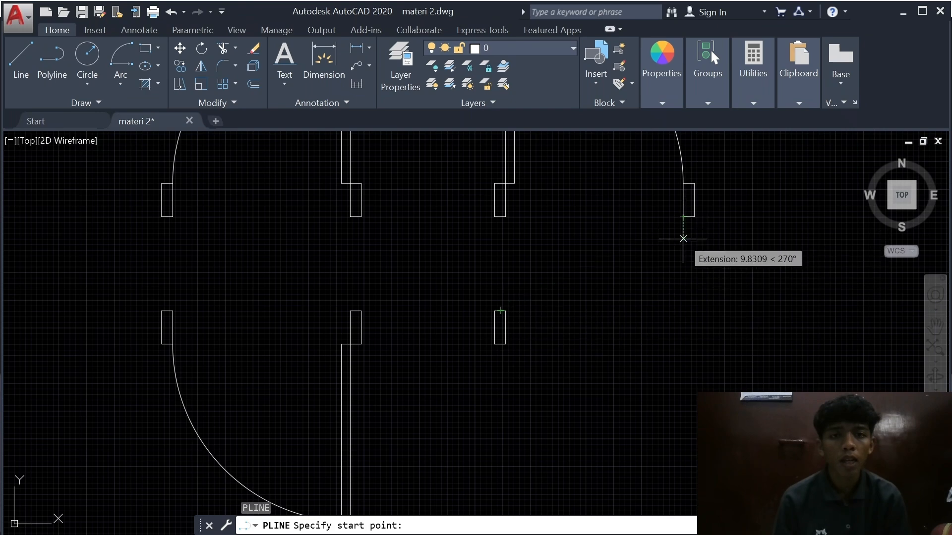
pyautogui.click(684, 311)
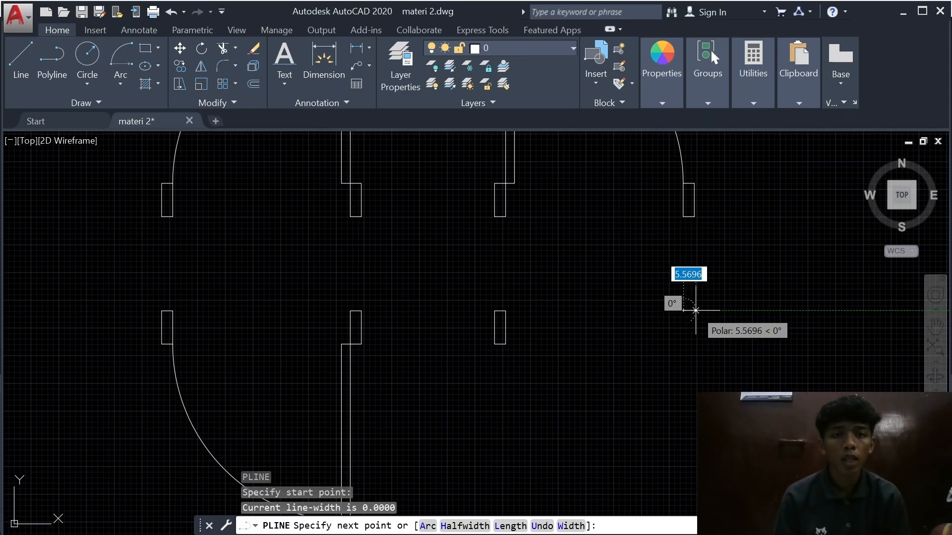
pyautogui.write('5')
pyautogui.press('Return')
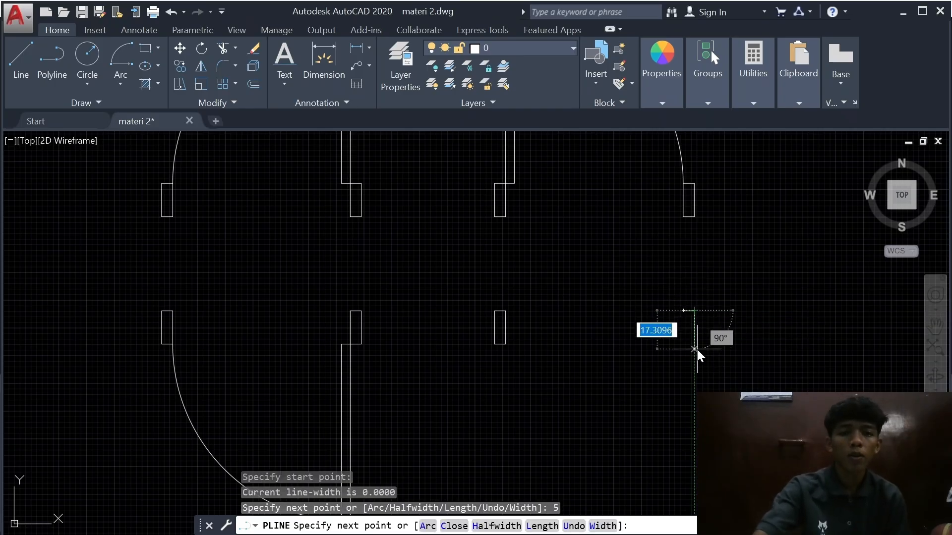
pyautogui.write('15')
pyautogui.press('Return')
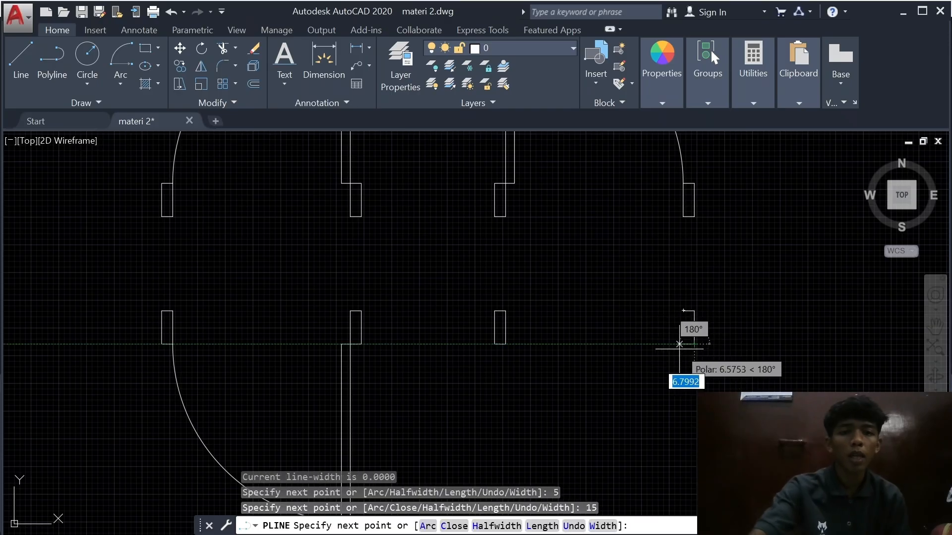
pyautogui.write('5')
pyautogui.press('Return')
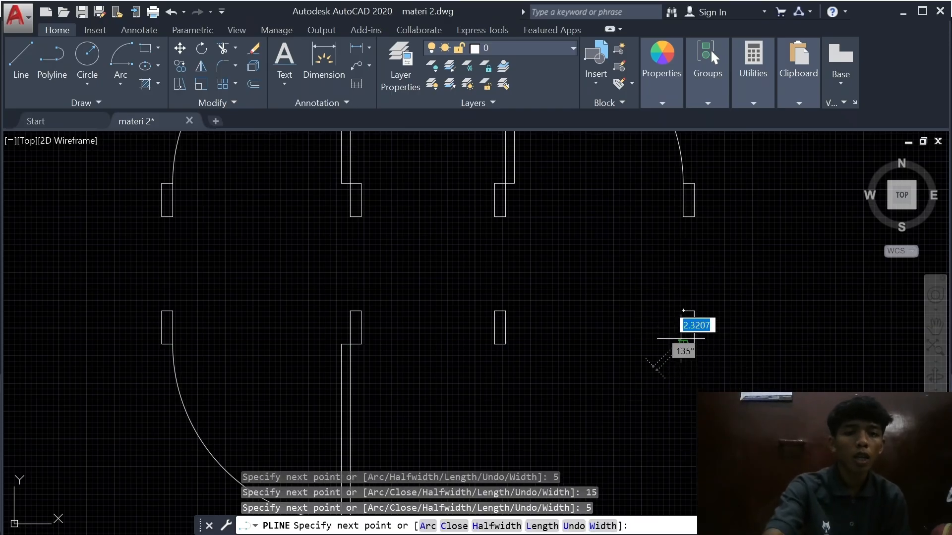
pyautogui.write('15')
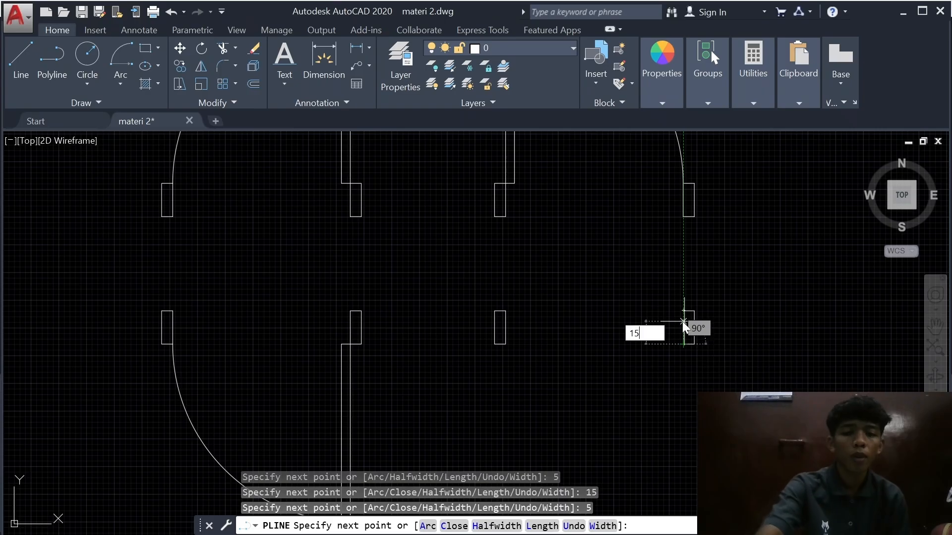
pyautogui.press('Return')
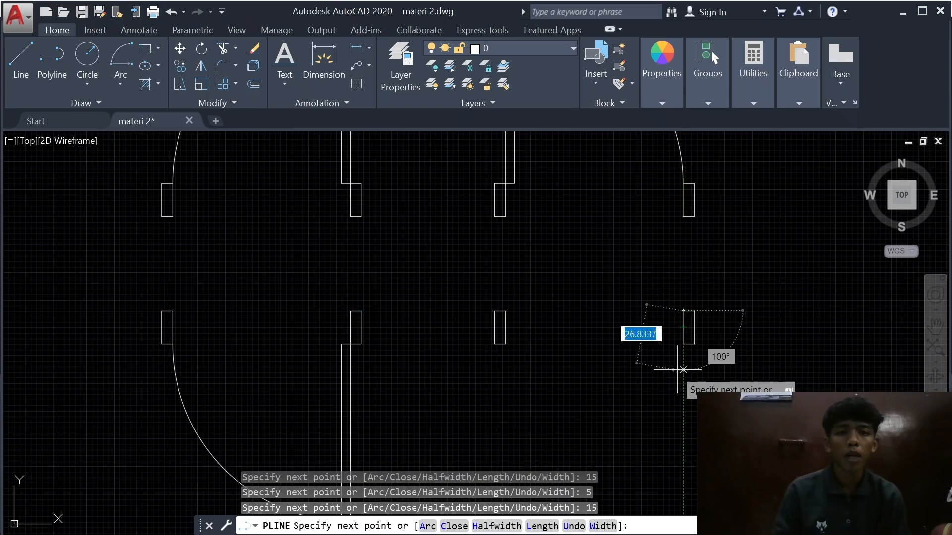
pyautogui.press('Return')
pyautogui.scroll(5, 707, 318)
pyautogui.scroll(-8, 685, 306)
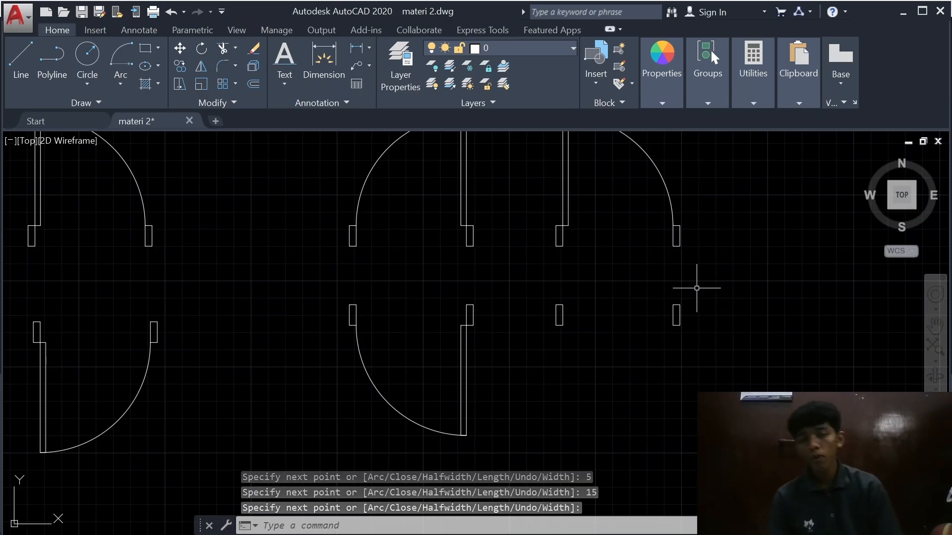
pyautogui.scroll(2, 576, 278)
pyautogui.scroll(-2, 575, 278)
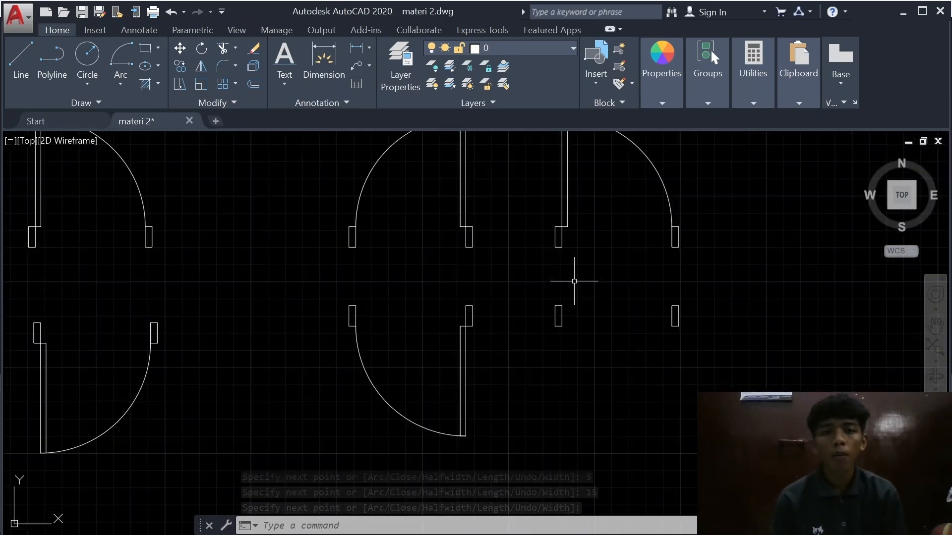
pyautogui.scroll(8, 592, 318)
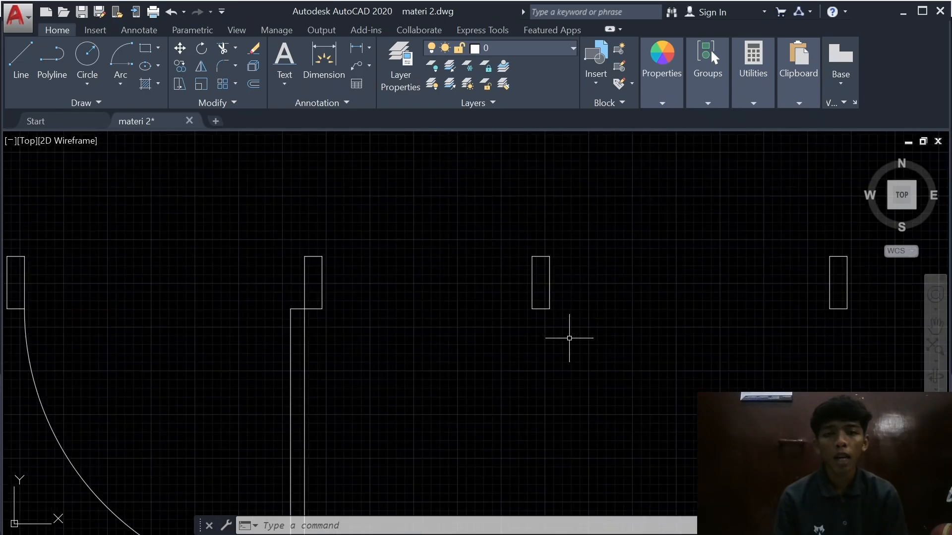
pyautogui.scroll(-6, 518, 263)
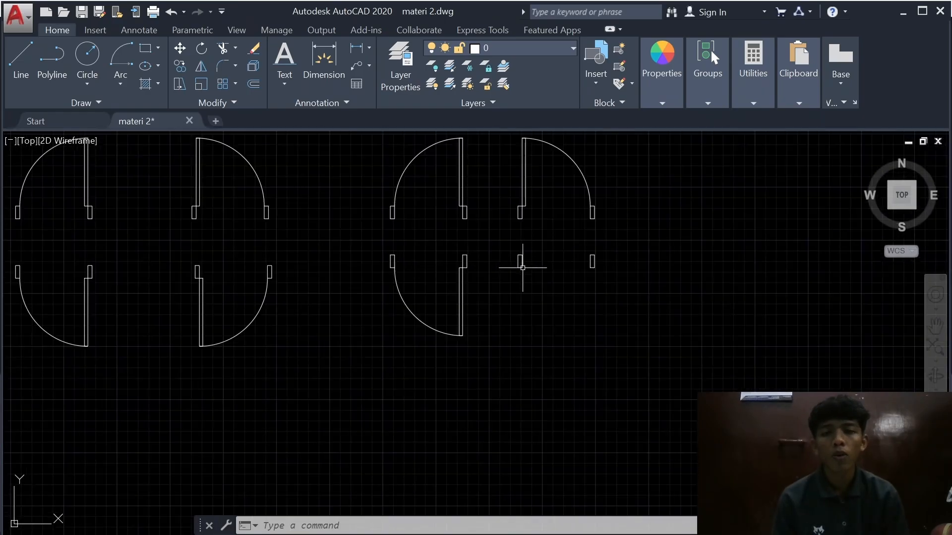
pyautogui.scroll(3, 519, 263)
pyautogui.scroll(-3, 557, 270)
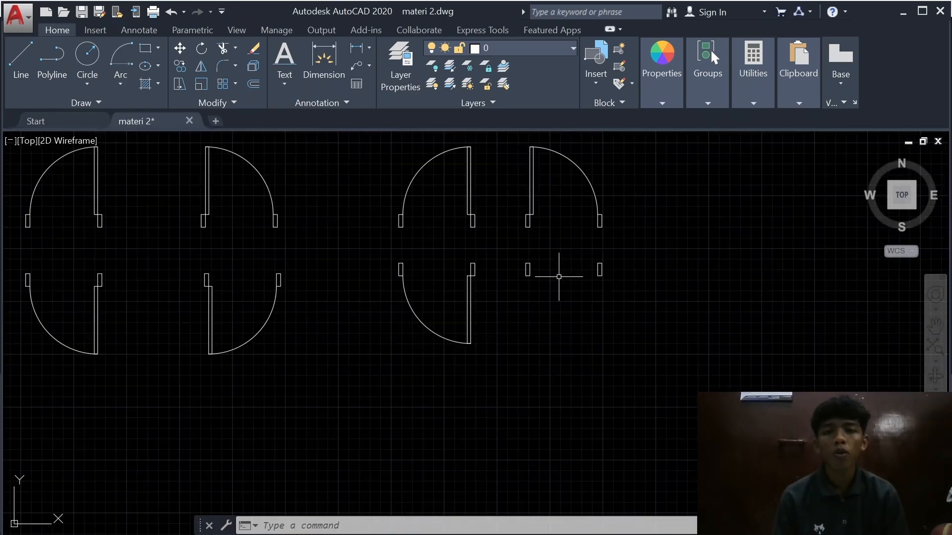
# Step: Start the leaf polyline at the lower-right corner of the last door's left frame and draw its first edge 80 down
pyautogui.scroll(3, 559, 276)
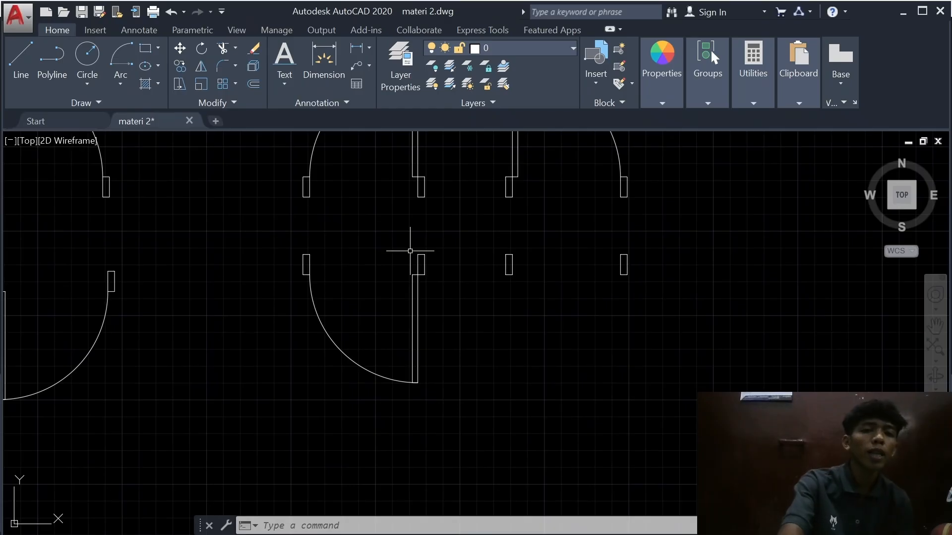
pyautogui.write('pl')
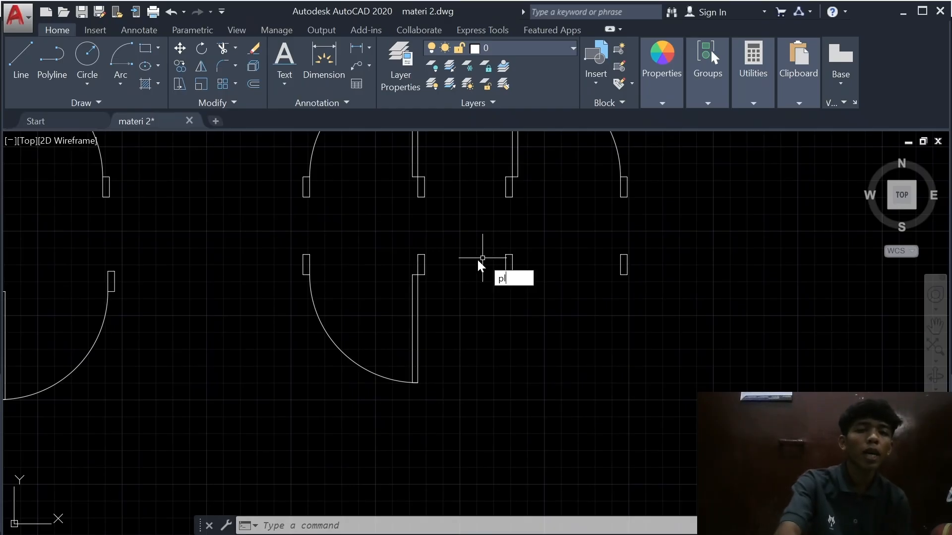
pyautogui.press('Return')
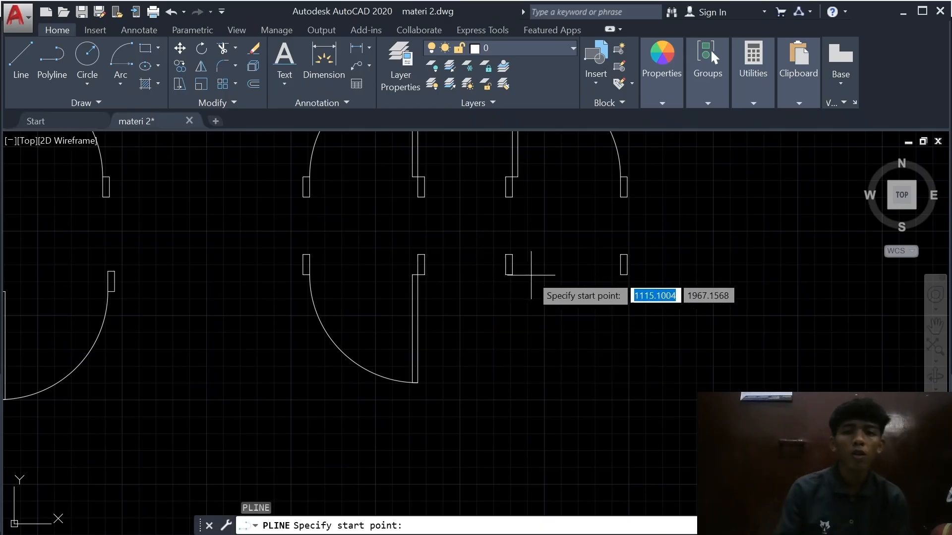
pyautogui.scroll(2, 509, 273)
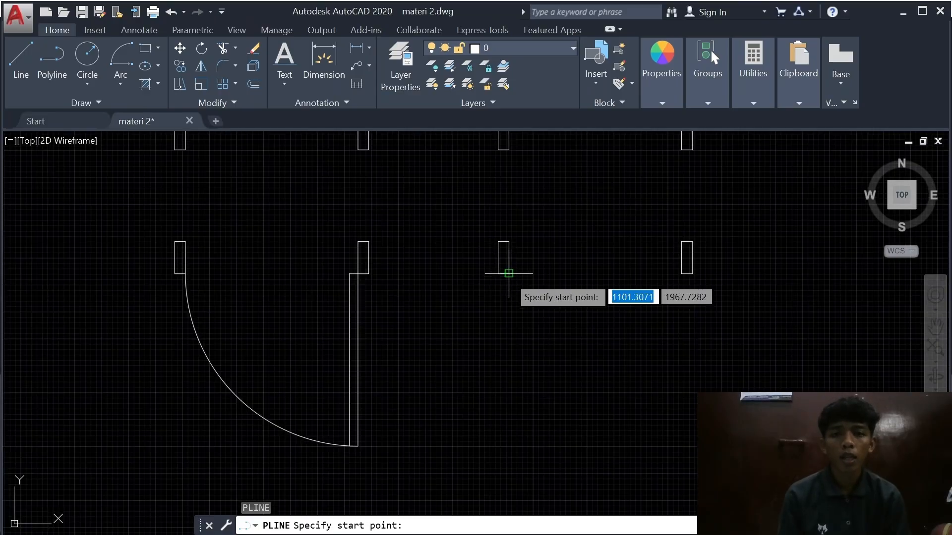
pyautogui.click(508, 274)
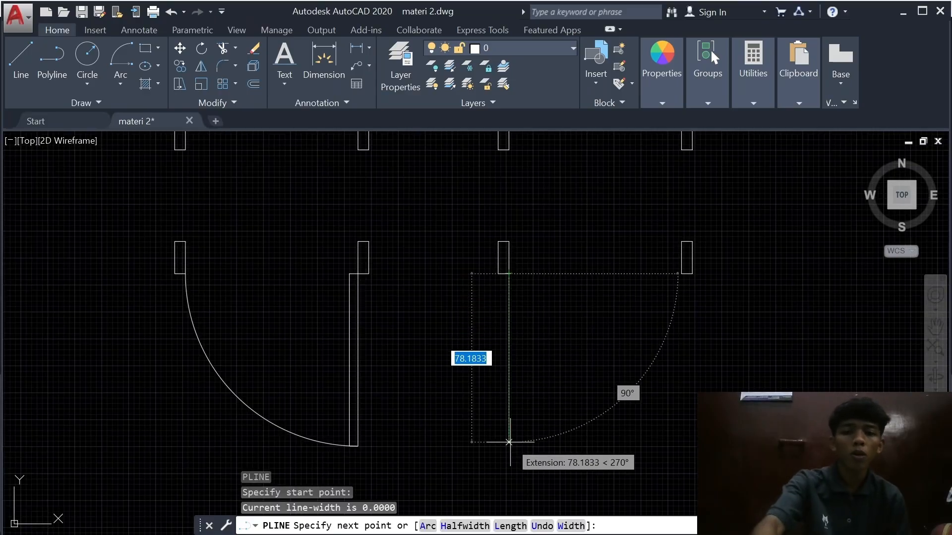
pyautogui.write('80')
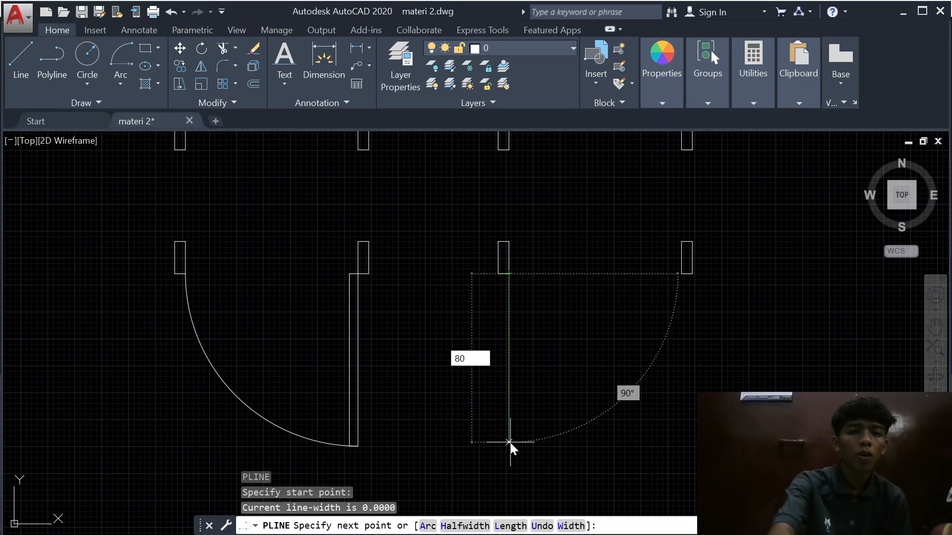
pyautogui.press('Return')
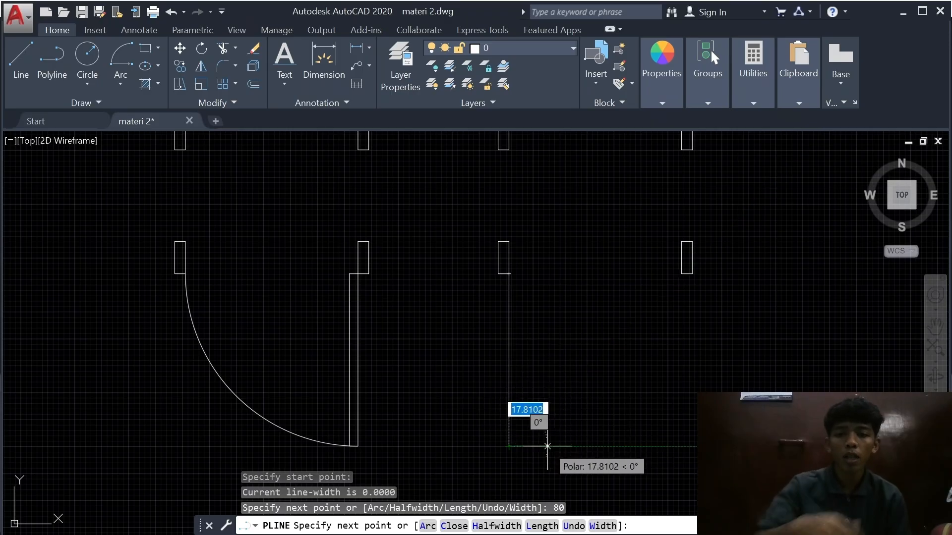
# Step: Finish the leaf polyline by going 4 right, 80 up and 4 left, closing it at the left frame's lower-right corner
pyautogui.write('4')
pyautogui.press('Return')
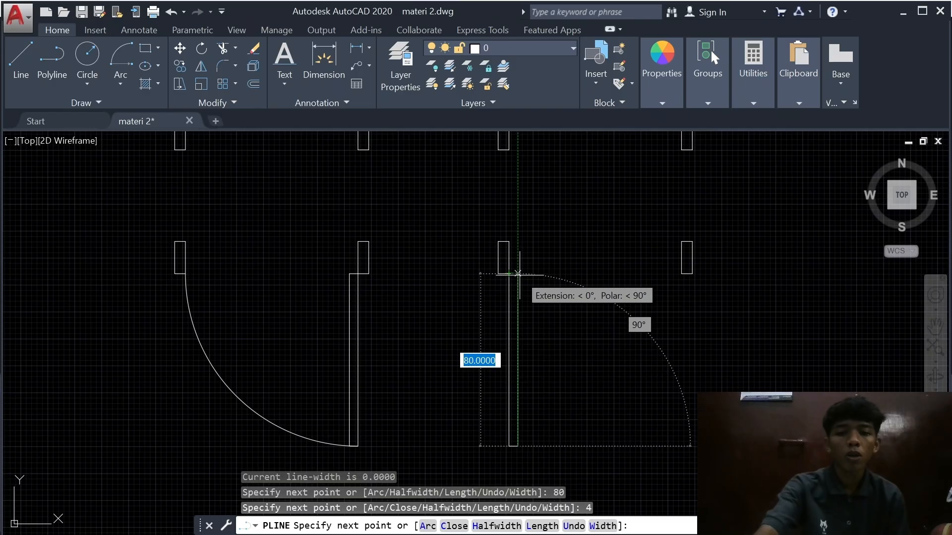
pyautogui.write('80')
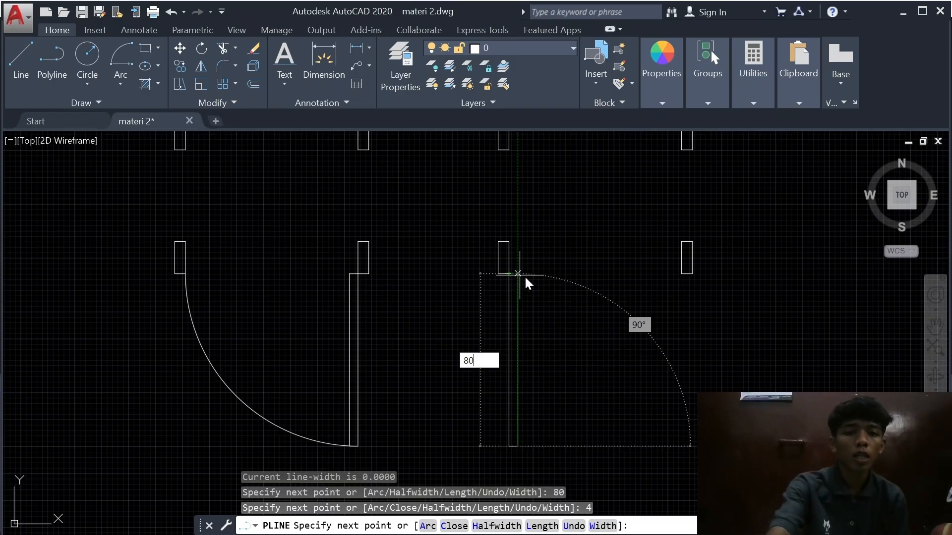
pyautogui.press('Return')
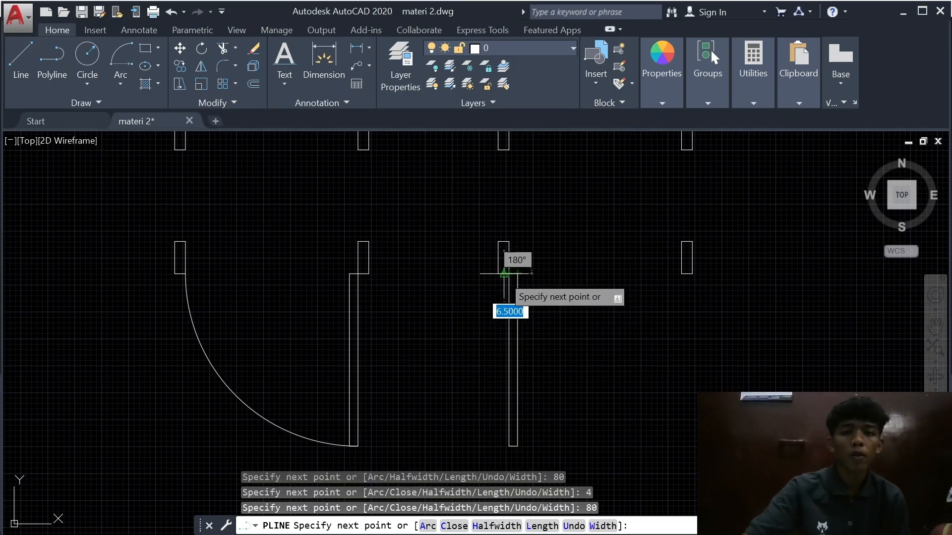
pyautogui.click(509, 274)
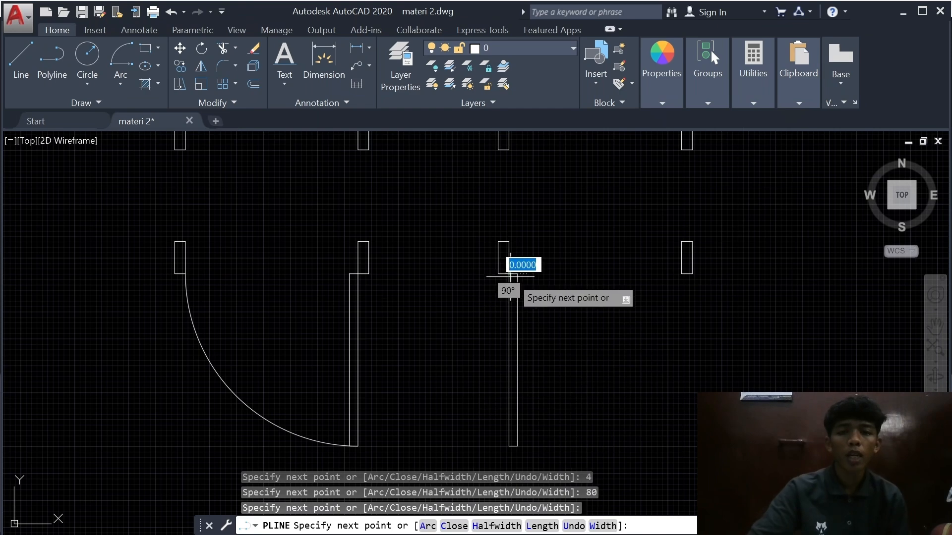
pyautogui.press('Return')
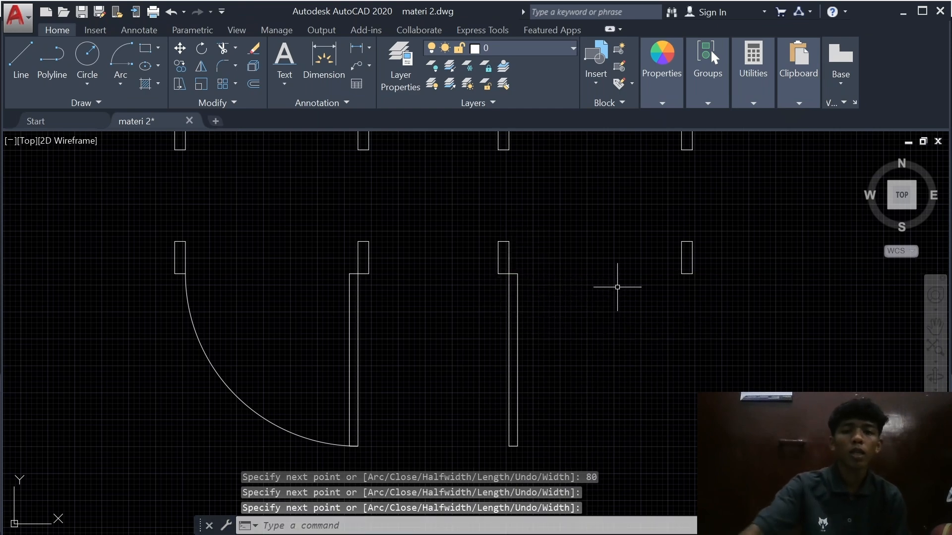
# Step: Draw the swing arc by start, centre and end, from the leaf's lower-left corner around its upper-left corner to the right frame's lower-left corner
pyautogui.scroll(-2, 609, 293)
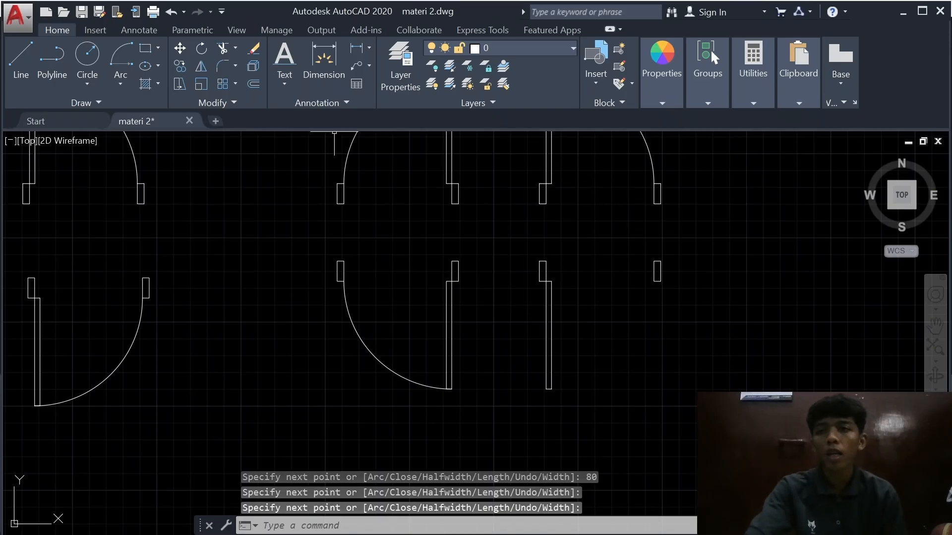
pyautogui.click(115, 77)
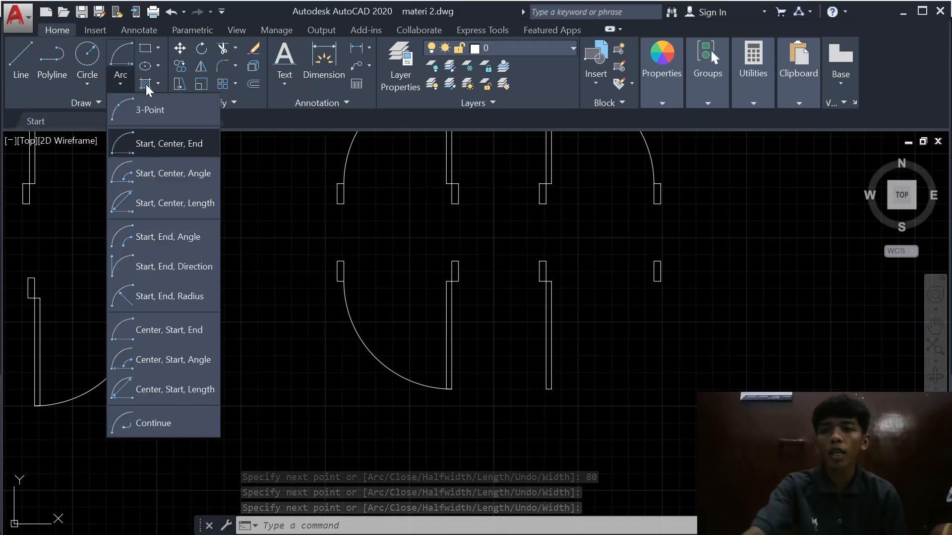
pyautogui.click(160, 141)
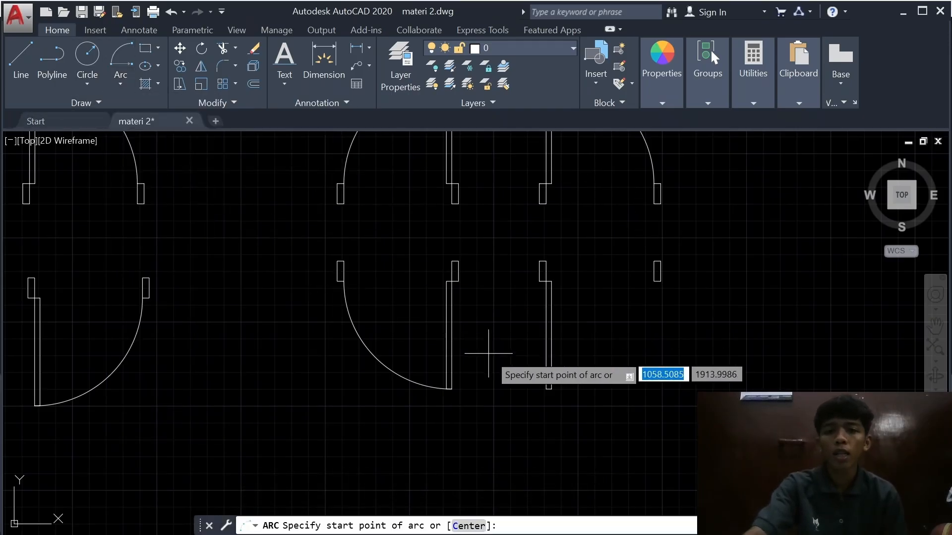
pyautogui.click(546, 389)
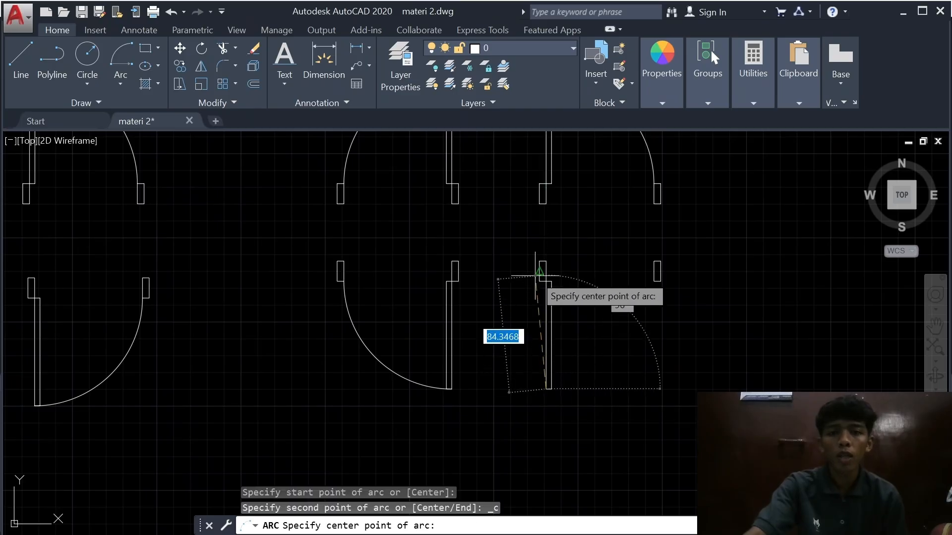
pyautogui.click(546, 281)
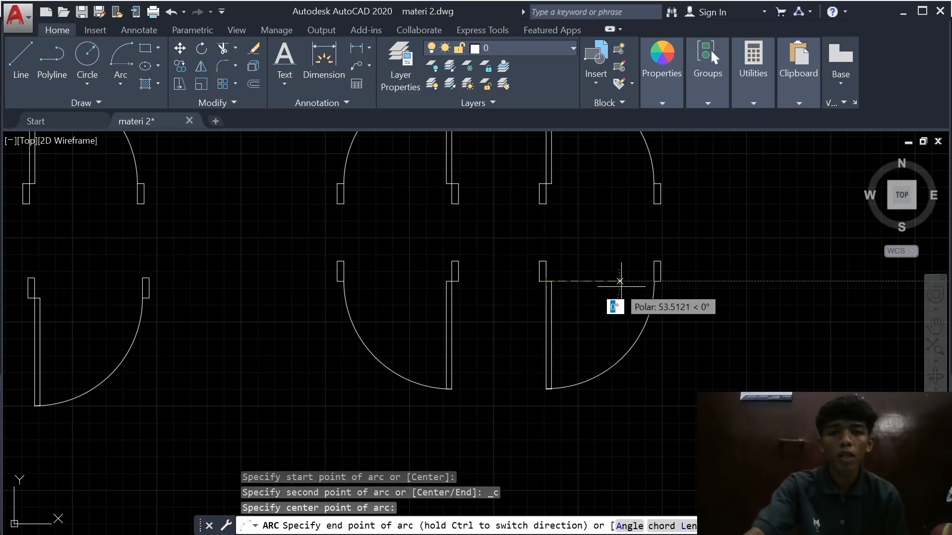
pyautogui.click(657, 266)
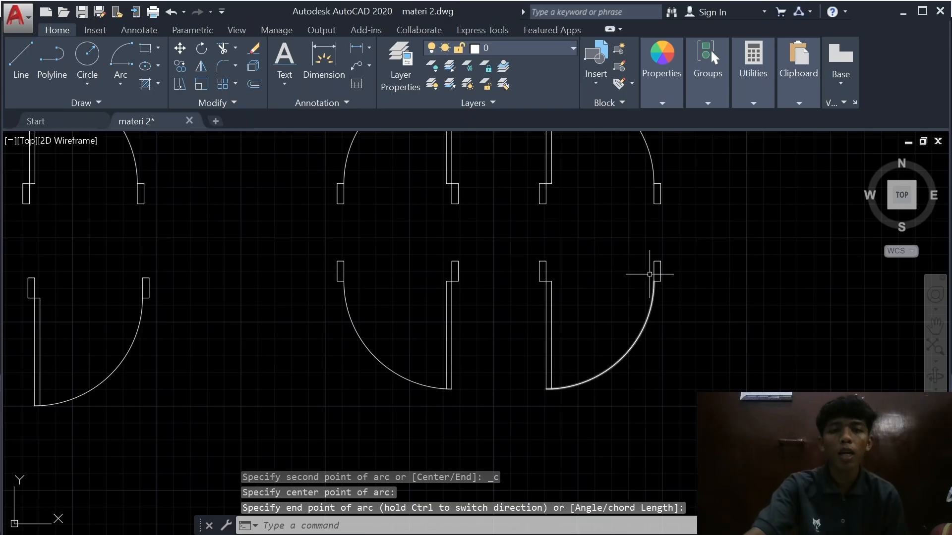
pyautogui.scroll(-2, 509, 315)
pyautogui.scroll(2, 627, 297)
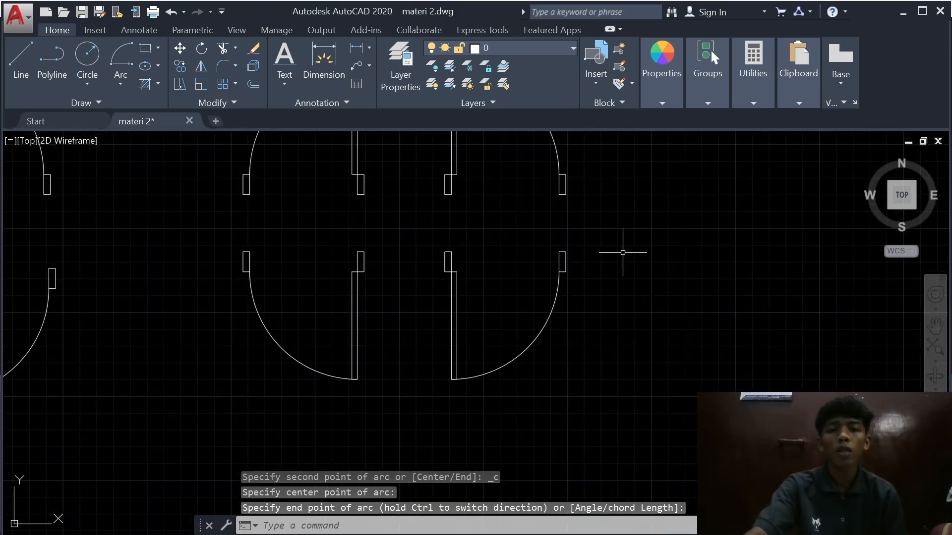
pyautogui.scroll(-3, 626, 243)
pyautogui.scroll(2, 624, 218)
pyautogui.scroll(-1, 611, 201)
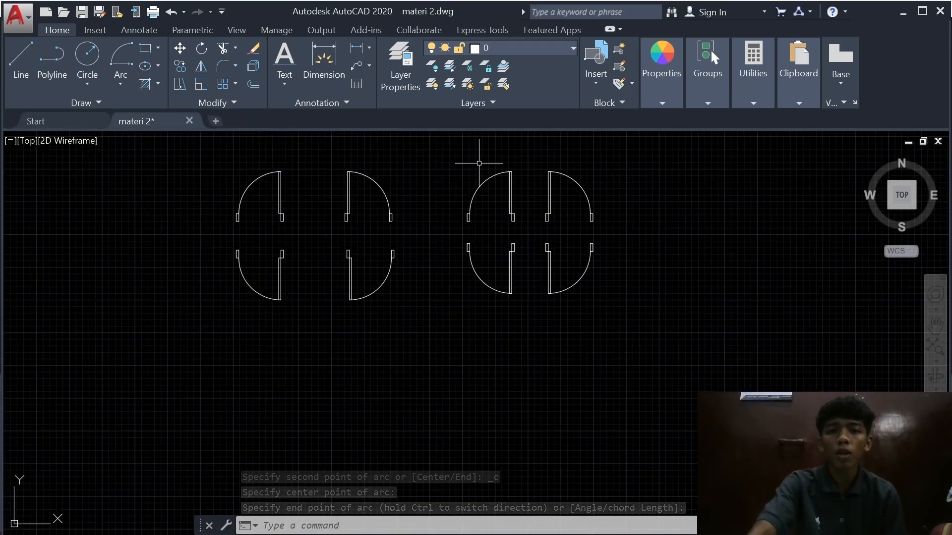
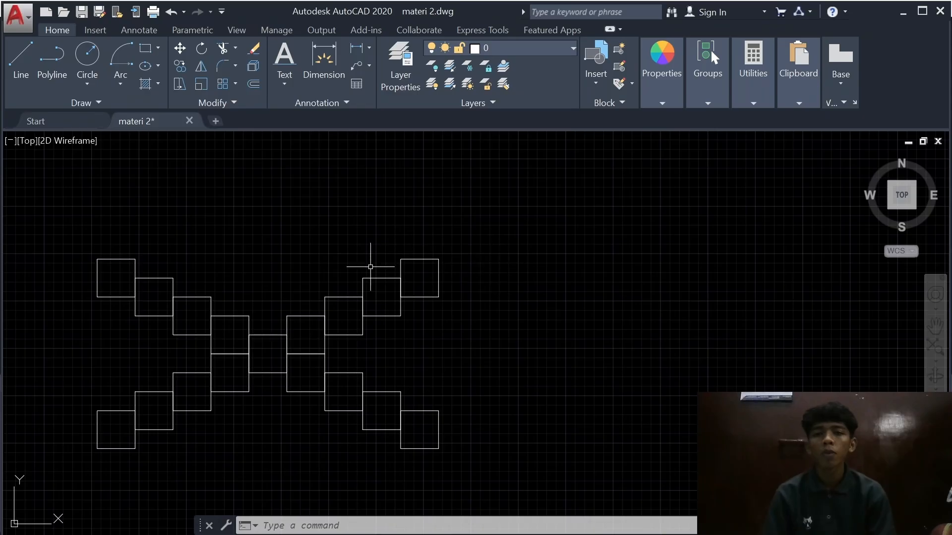
# Step: Examine the X-shaped pattern of squares, checking how the diagonal arms meet at the central square and where neighbouring squares touch
pyautogui.scroll(4, 427, 290)
pyautogui.scroll(-2, 536, 318)
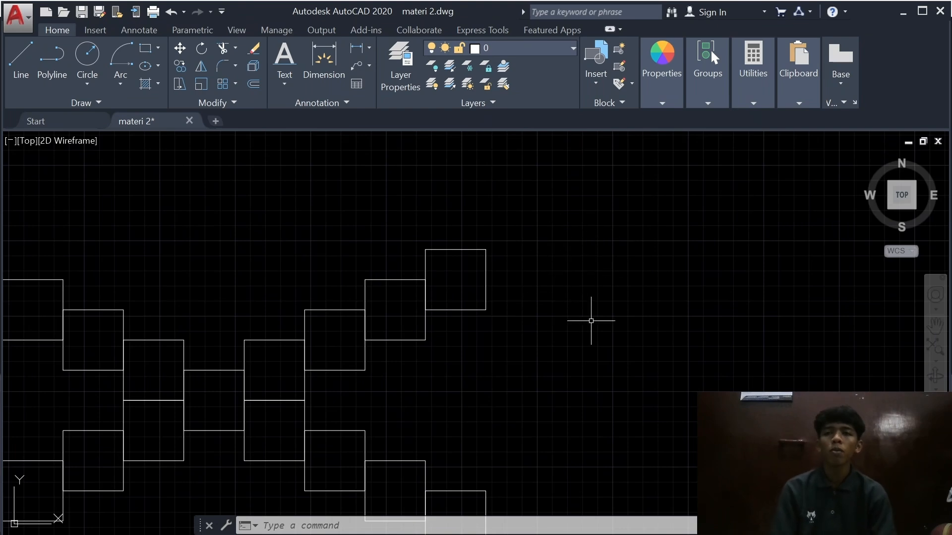
pyautogui.scroll(-2, 270, 244)
pyautogui.scroll(-2, 233, 263)
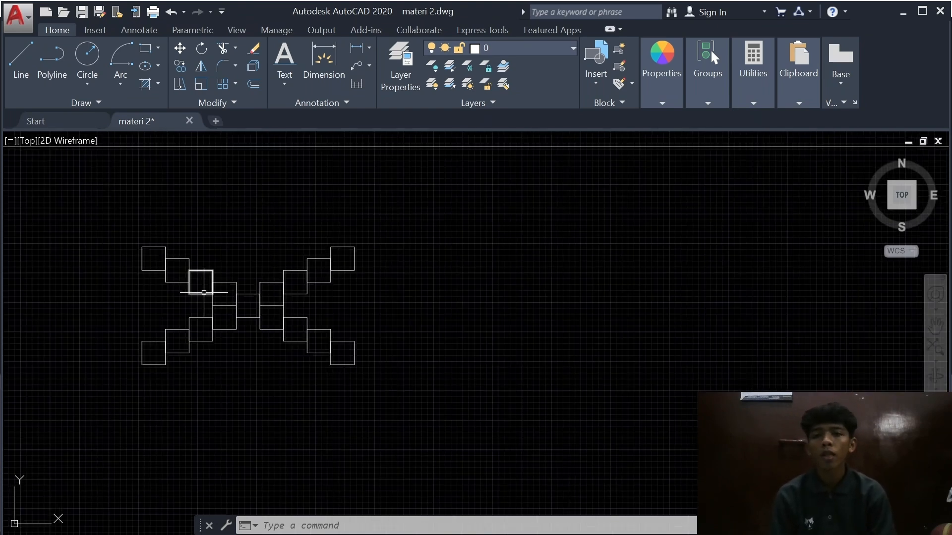
pyautogui.scroll(2, 212, 323)
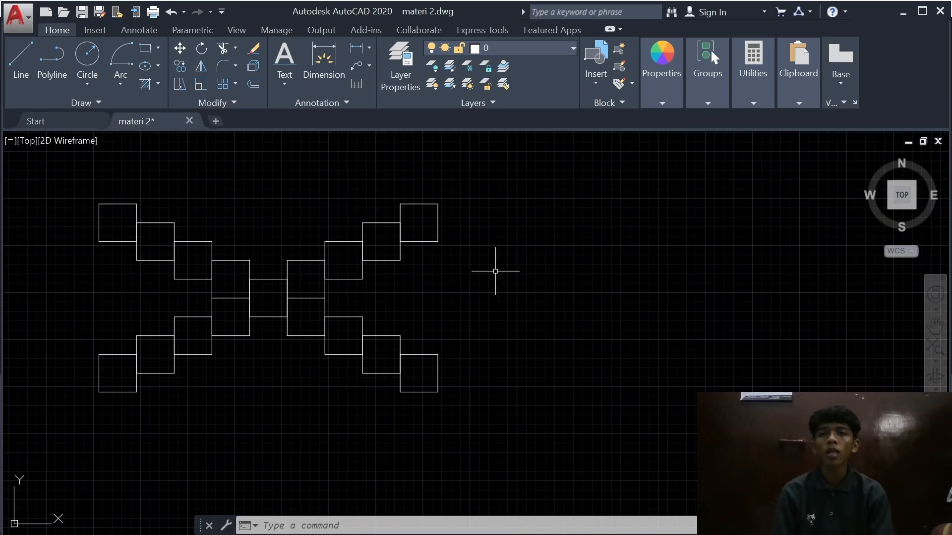
pyautogui.scroll(2, 476, 278)
pyautogui.moveTo(476, 278)
pyautogui.mouseDown(button='middle')
pyautogui.moveTo(501, 308)
pyautogui.moveTo(695, 333)
pyautogui.mouseUp(button='middle')
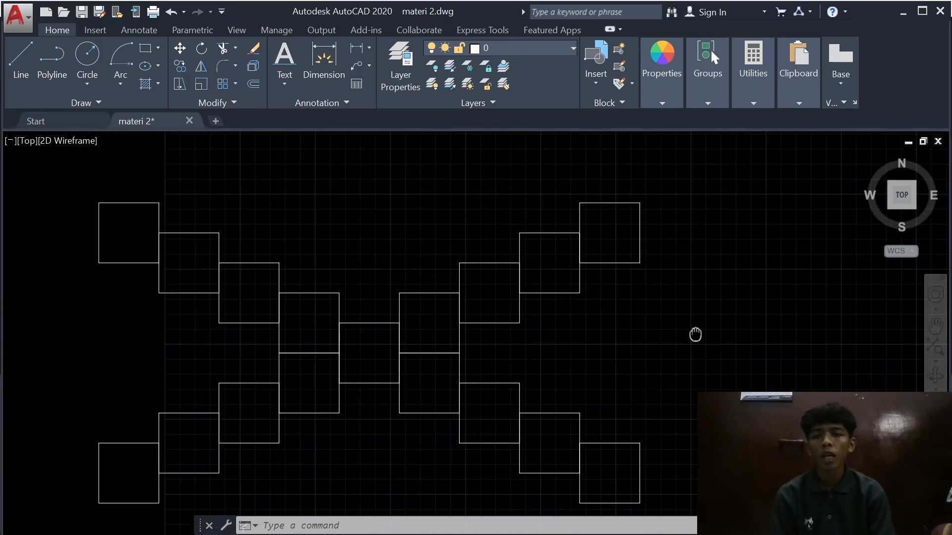
pyautogui.scroll(-2, 694, 327)
pyautogui.scroll(-2, 696, 318)
pyautogui.scroll(4, 579, 266)
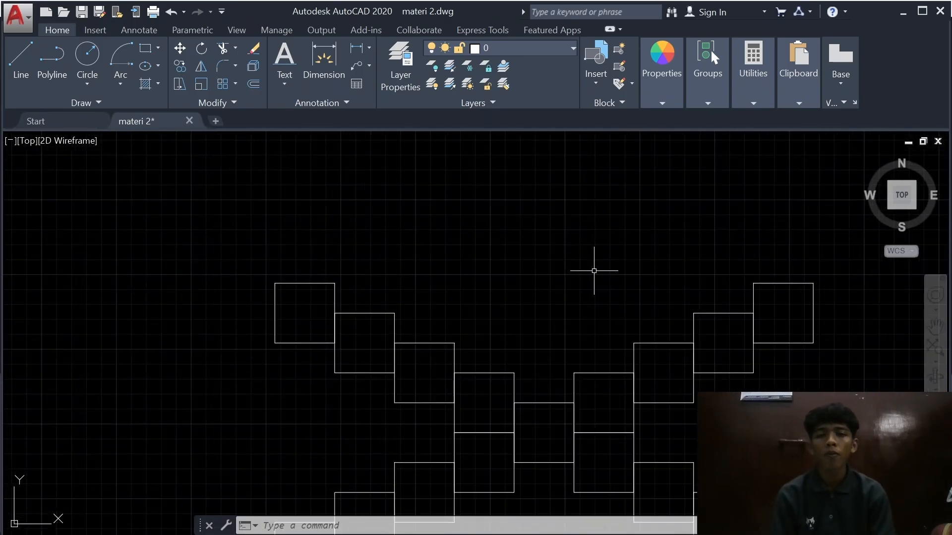
pyautogui.moveTo(584, 309); pyautogui.dragTo(518, 267, button='middle')
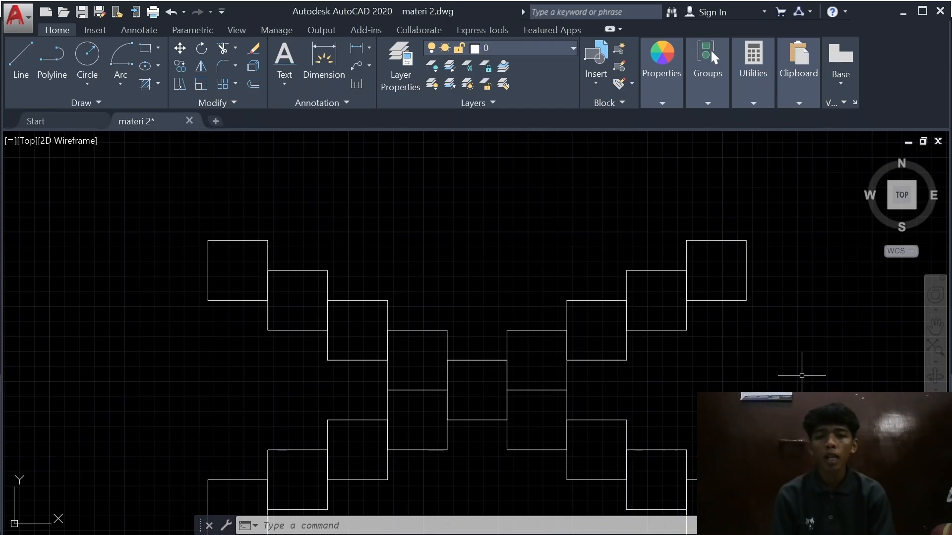
pyautogui.moveTo(723, 365); pyautogui.dragTo(602, 361, button='middle')
pyautogui.scroll(2, 603, 362)
pyautogui.scroll(-2, 612, 353)
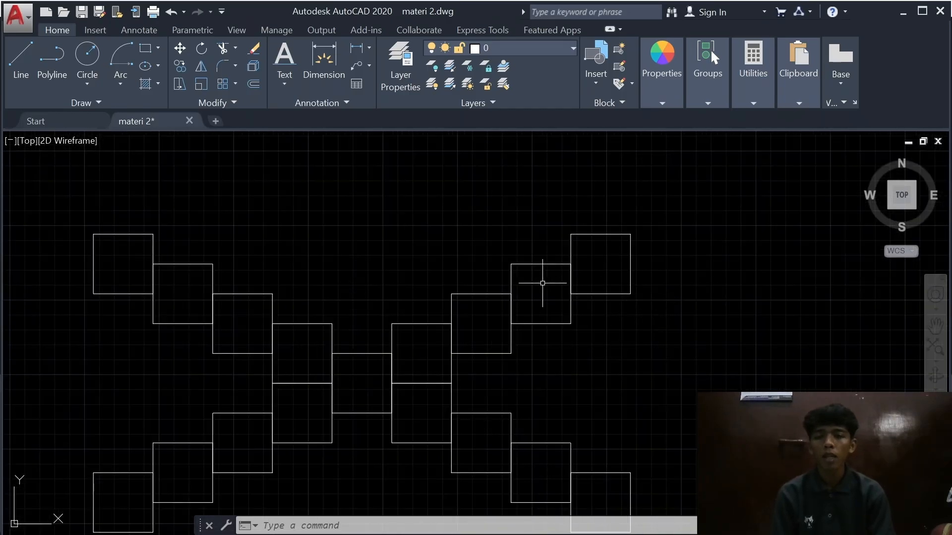
pyautogui.moveTo(744, 386); pyautogui.dragTo(564, 357, button='middle')
pyautogui.scroll(-2, 571, 359)
pyautogui.moveTo(682, 358); pyautogui.dragTo(513, 371, button='middle')
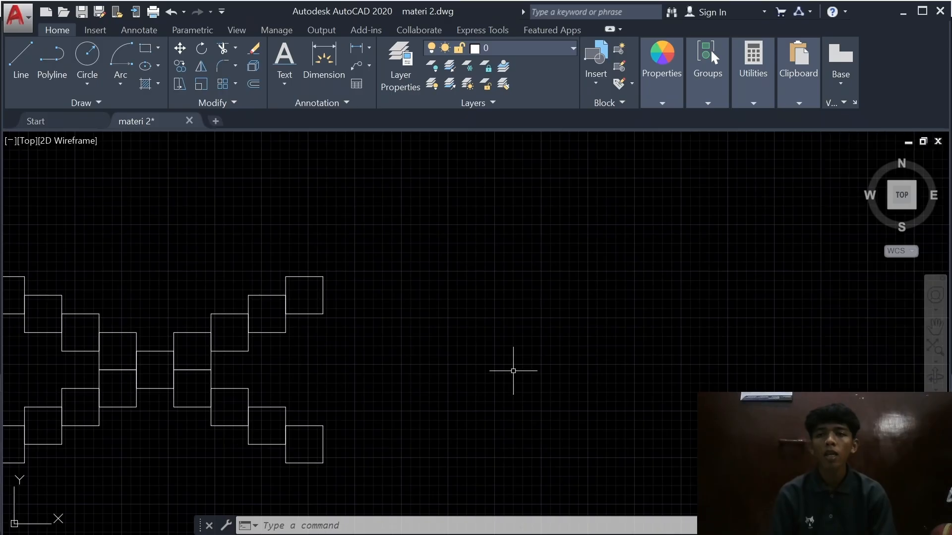
pyautogui.scroll(4, 74, 372)
pyautogui.scroll(8, 291, 357)
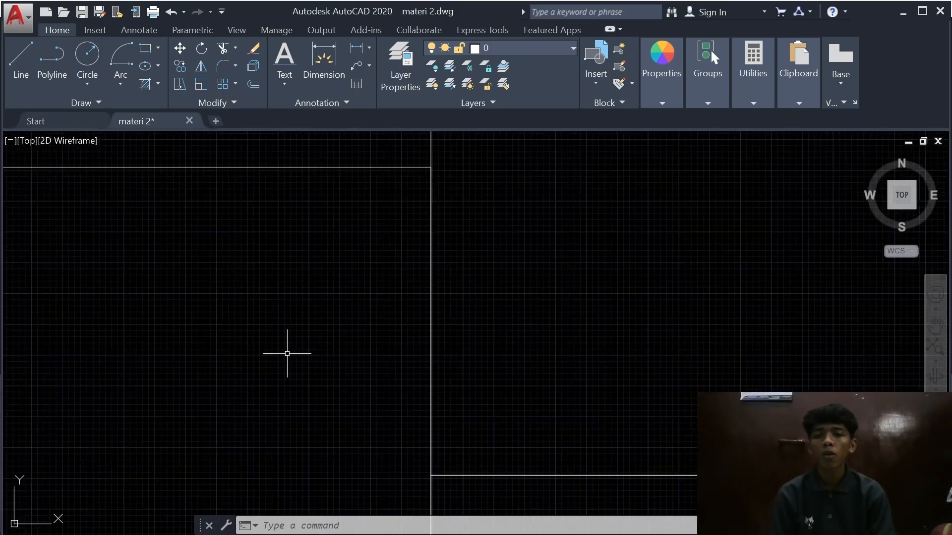
pyautogui.scroll(-5, 363, 363)
pyautogui.scroll(-2, 763, 361)
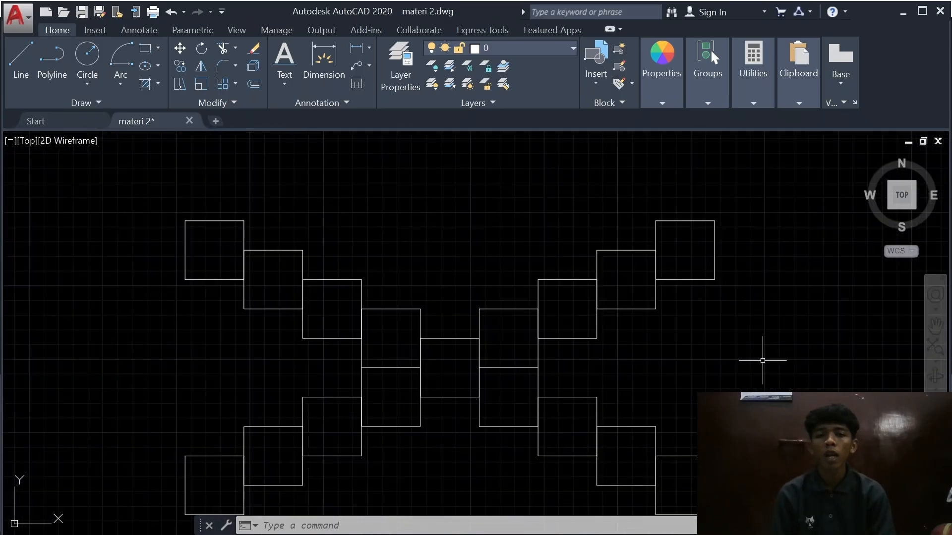
# Step: Draw a 50 by 50 square with the Rectangle command in the empty area to the right of the X-shaped pattern
pyautogui.moveTo(803, 354)
pyautogui.mouseDown(button='middle')
pyautogui.moveTo(663, 336)
pyautogui.moveTo(469, 333)
pyautogui.mouseUp(button='middle')
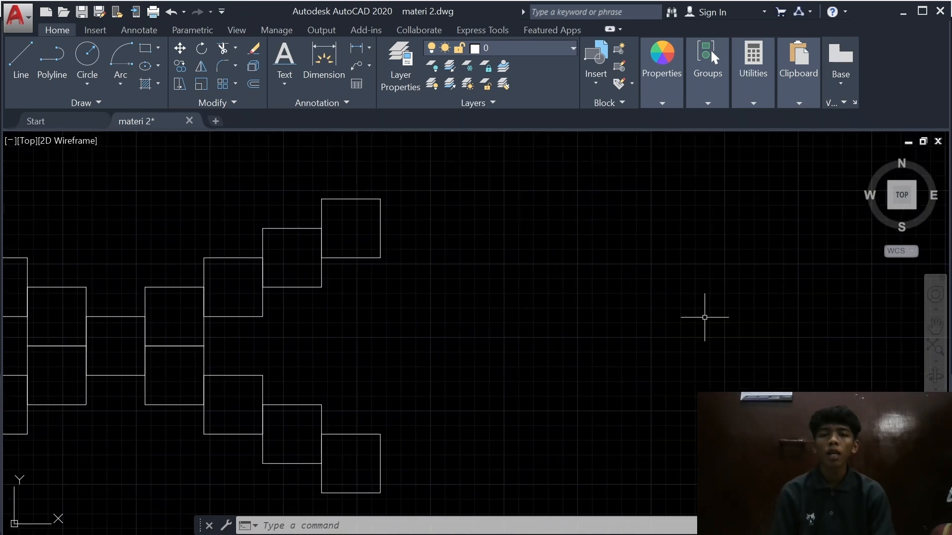
pyautogui.moveTo(704, 317); pyautogui.dragTo(333, 316, button='middle')
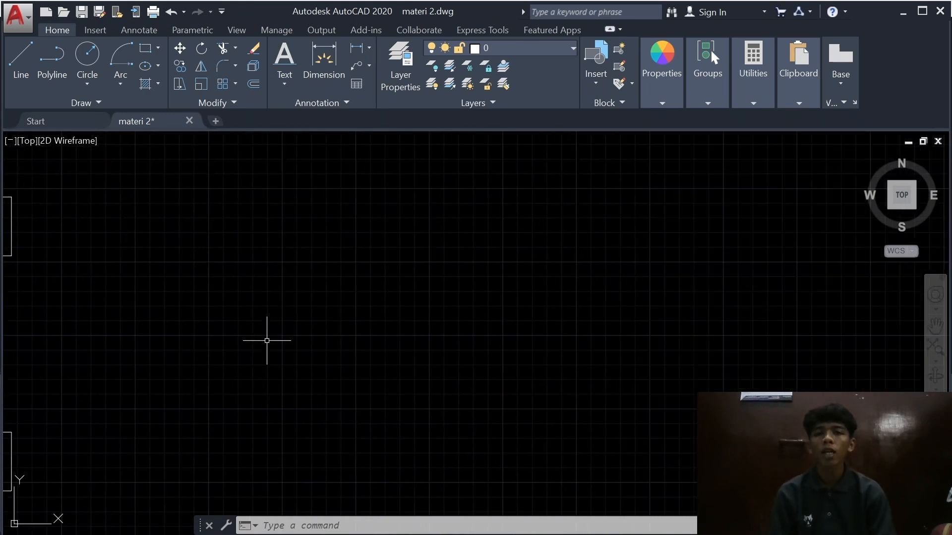
pyautogui.scroll(-2, 267, 341)
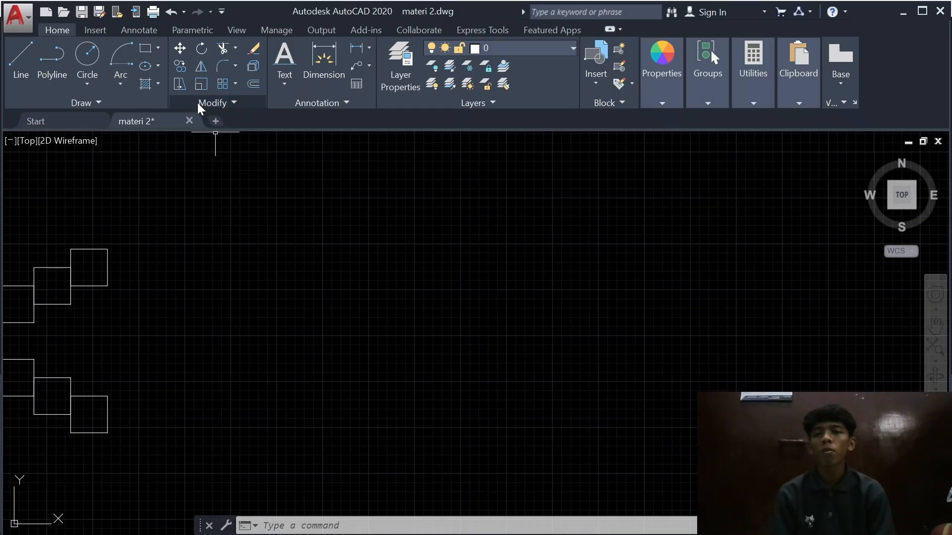
pyautogui.click(159, 48)
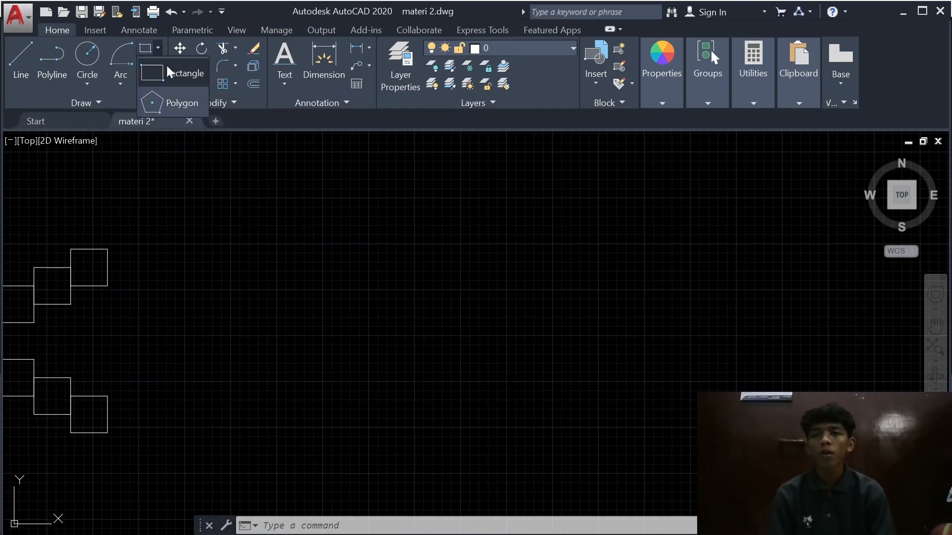
pyautogui.click(167, 69)
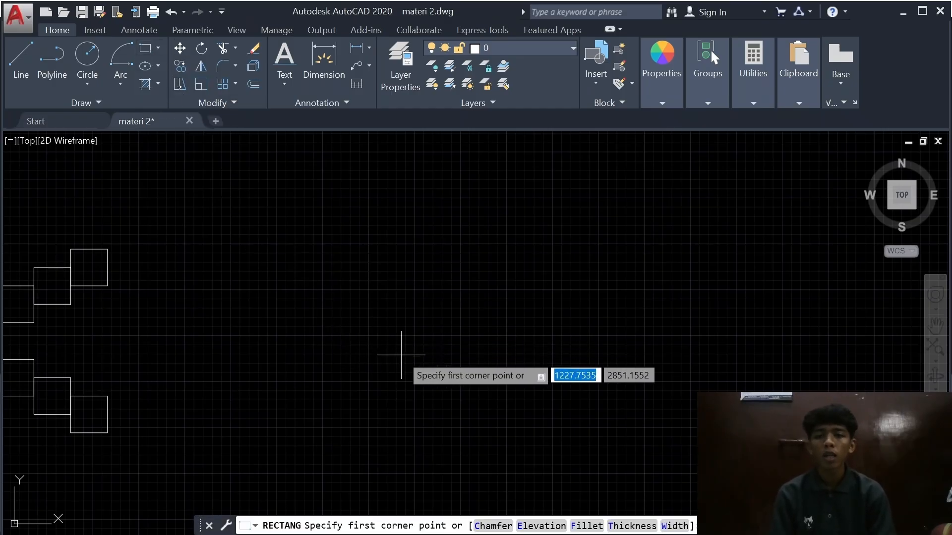
pyautogui.click(475, 329)
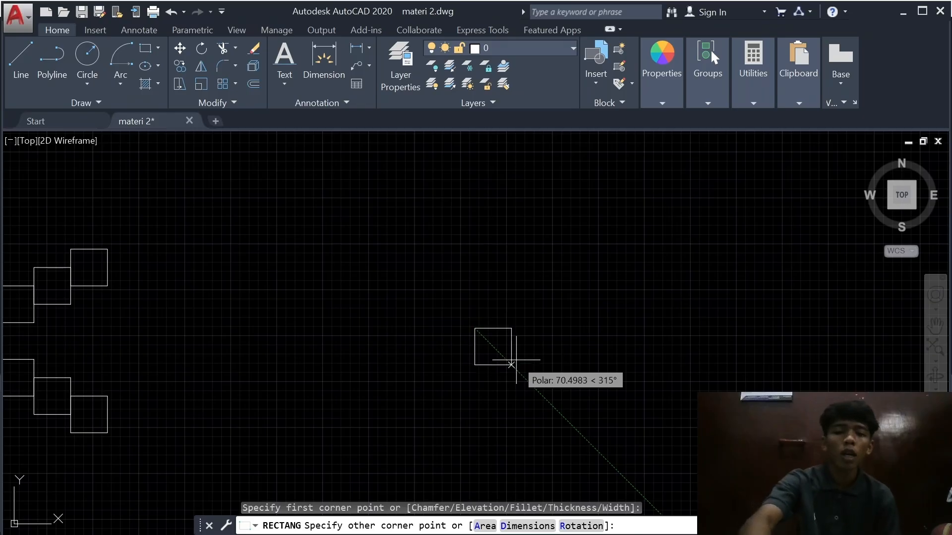
pyautogui.write('50')
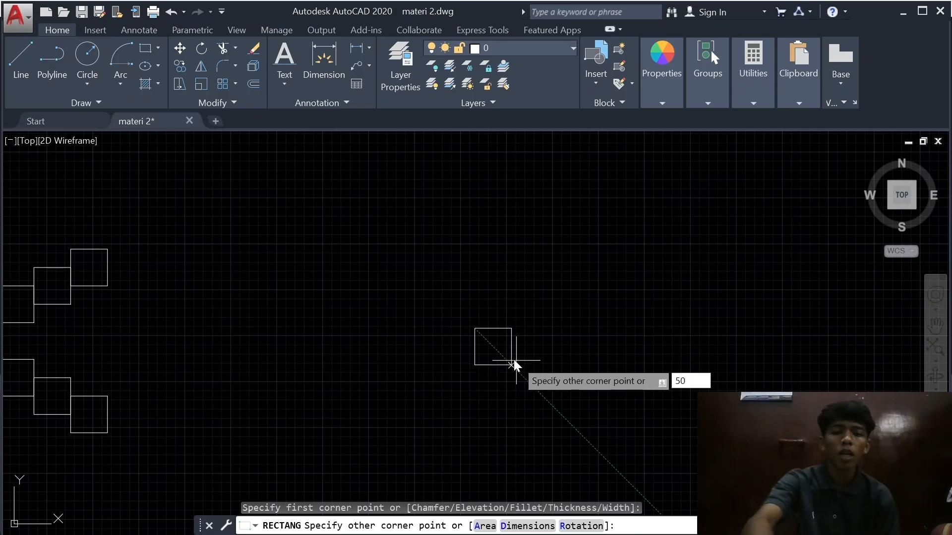
pyautogui.press('BackSpace')
pyautogui.press('BackSpace')
pyautogui.write('50,5')
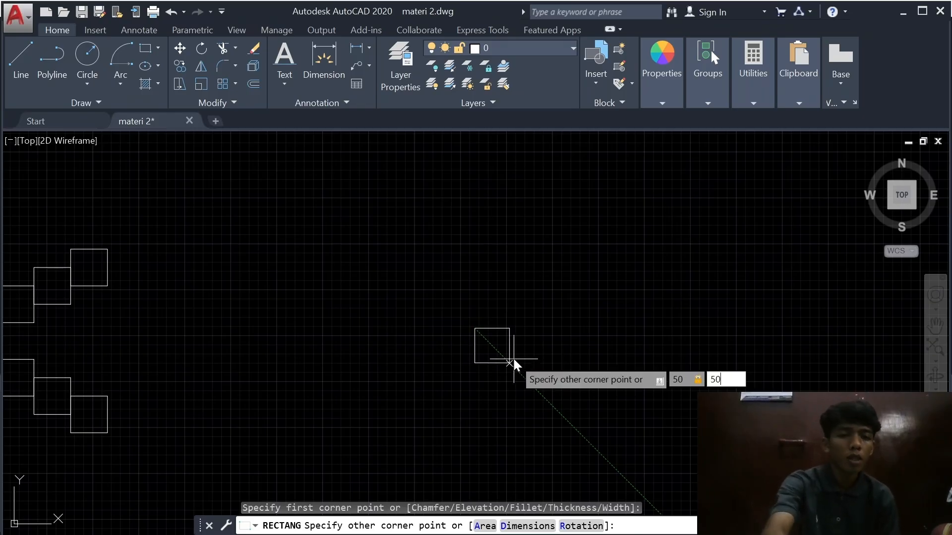
pyautogui.press('Return')
# Step: Examine how the squares of the X pattern's upper-right arm are offset from each other, and compare them with the new square
pyautogui.scroll(-2, 407, 329)
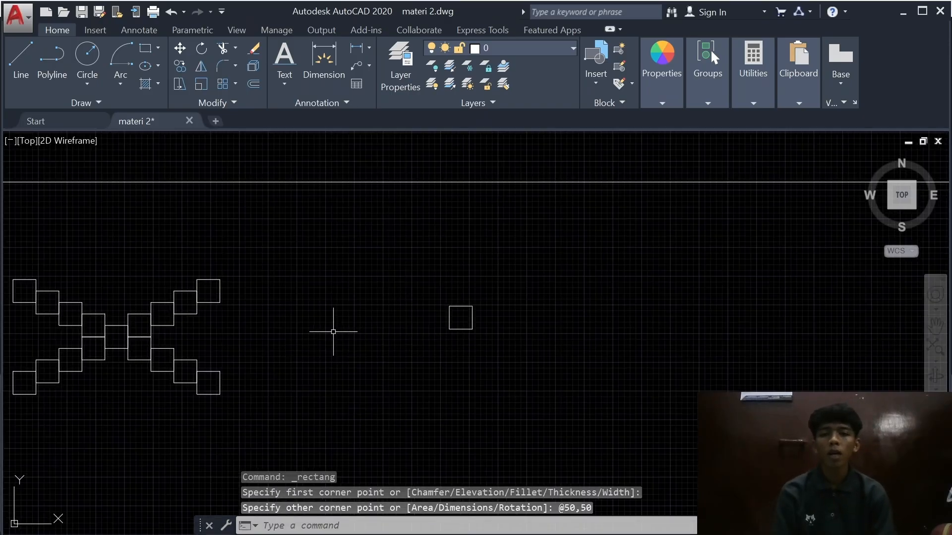
pyautogui.scroll(4, 455, 318)
pyautogui.scroll(-2, 353, 296)
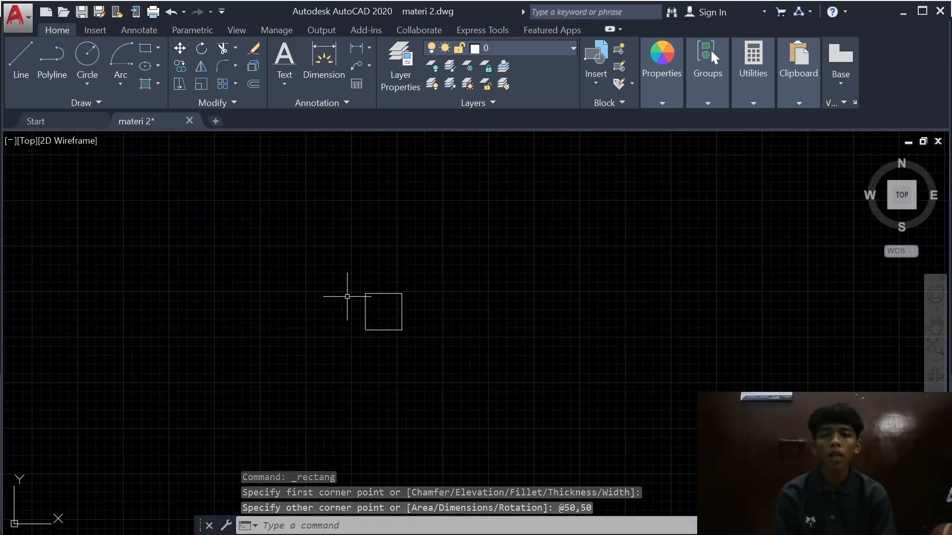
pyautogui.scroll(-2, 215, 296)
pyautogui.moveTo(216, 296); pyautogui.dragTo(510, 339, button='middle')
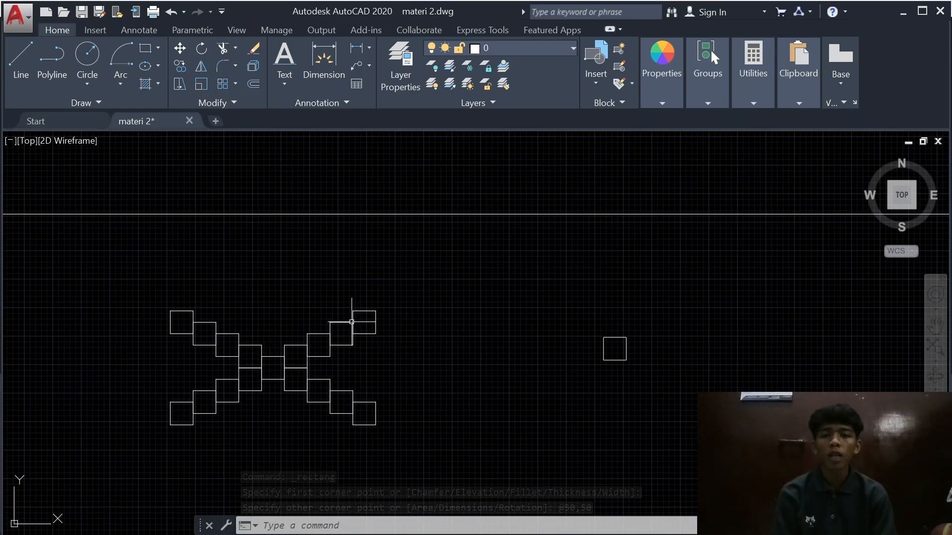
pyautogui.scroll(6, 322, 317)
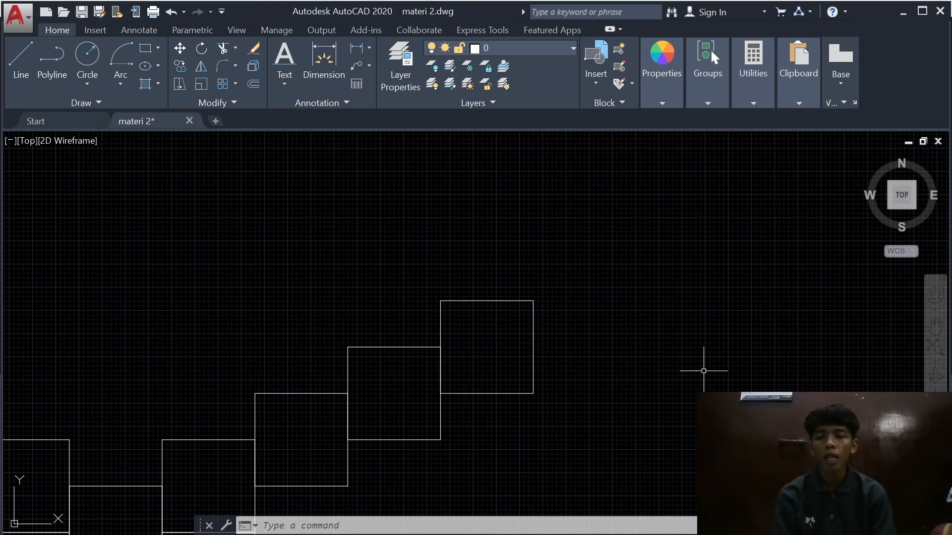
pyautogui.moveTo(703, 371); pyautogui.dragTo(214, 408, button='middle')
pyautogui.scroll(-2, 641, 370)
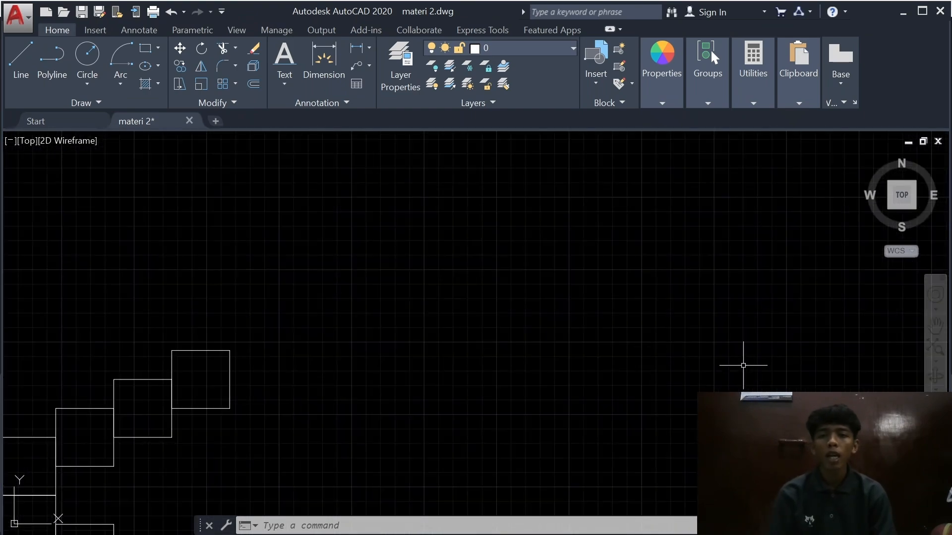
pyautogui.moveTo(744, 366); pyautogui.dragTo(565, 381, button='middle')
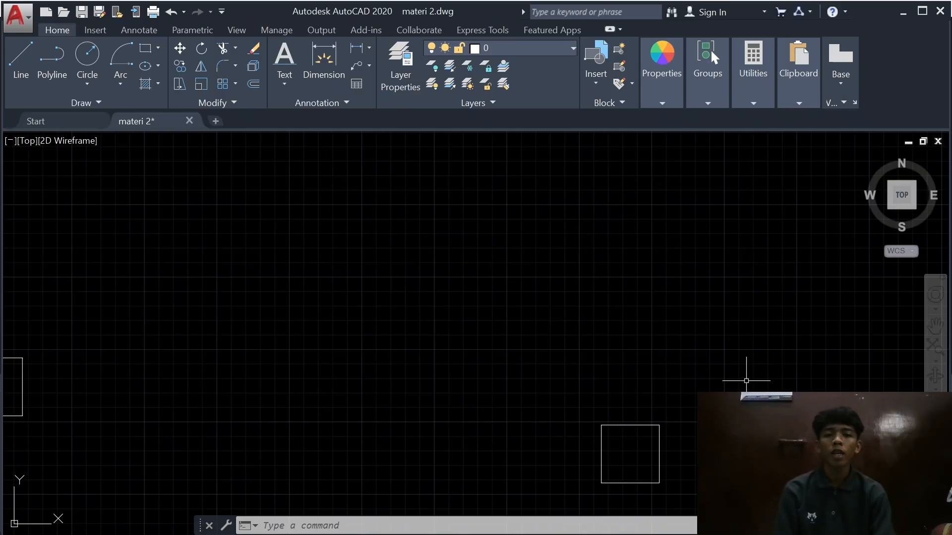
pyautogui.scroll(-2, 729, 373)
pyautogui.moveTo(690, 375)
pyautogui.mouseDown(button='middle')
pyautogui.moveTo(493, 349)
pyautogui.moveTo(540, 319)
pyautogui.mouseUp(button='middle')
pyautogui.scroll(1, 522, 353)
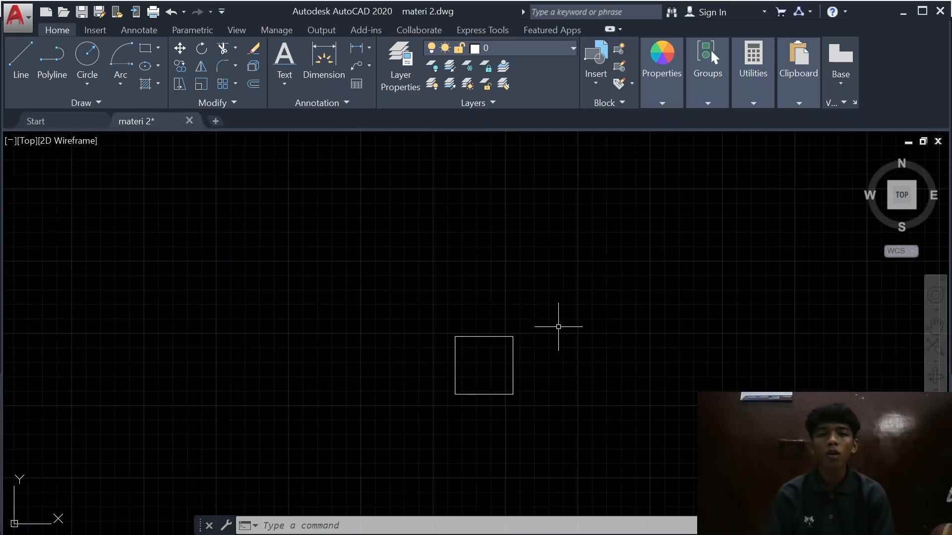
# Step: Copy the new square from the midpoint of its left edge, placing the first copy at the square's upper-right corner
pyautogui.click(553, 302)
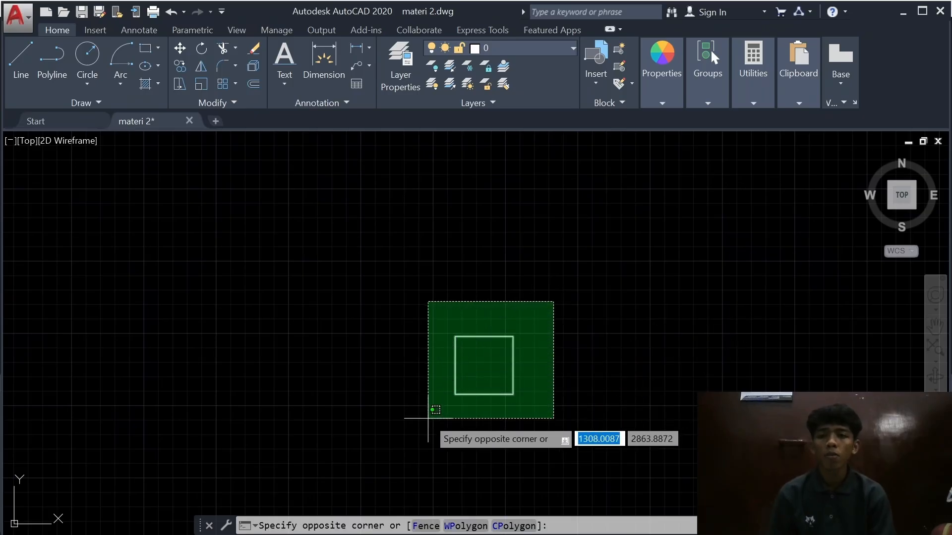
pyautogui.click(428, 419)
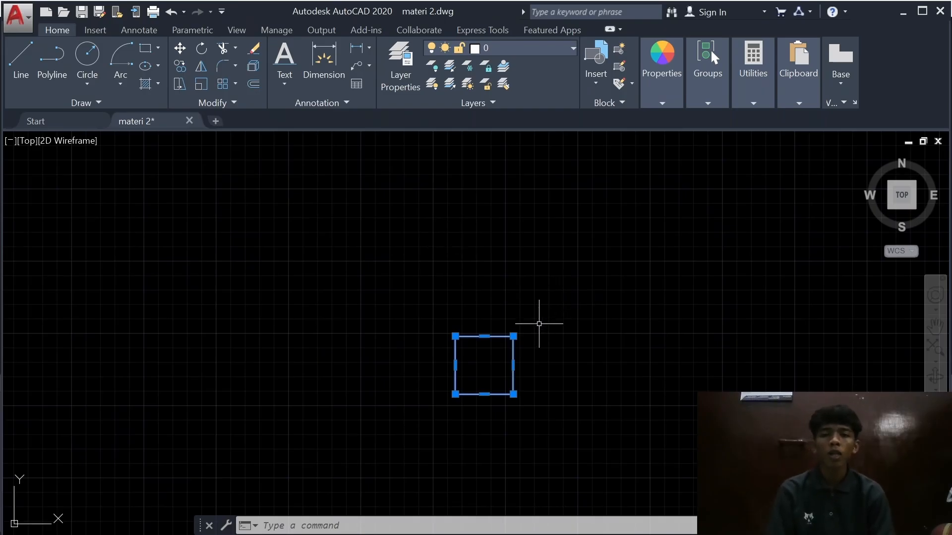
pyautogui.write('co')
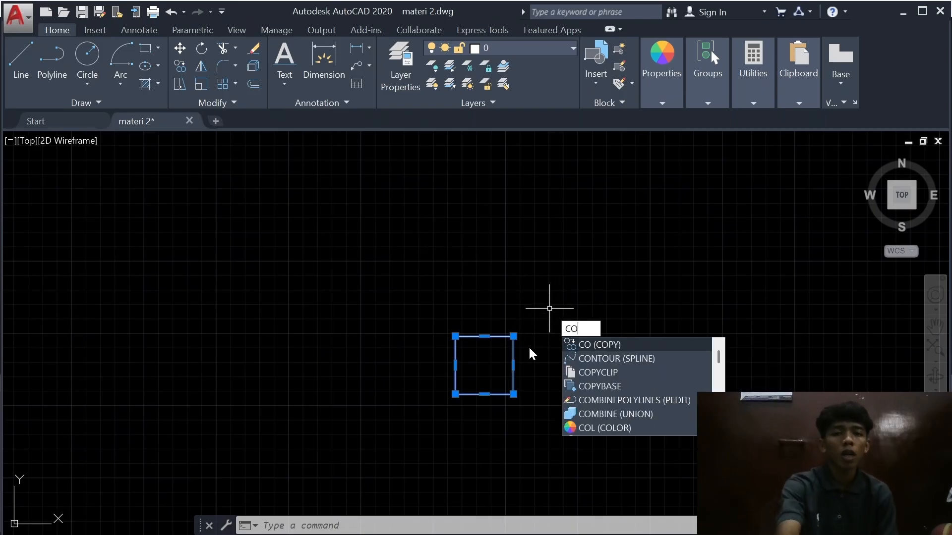
pyautogui.press('Return')
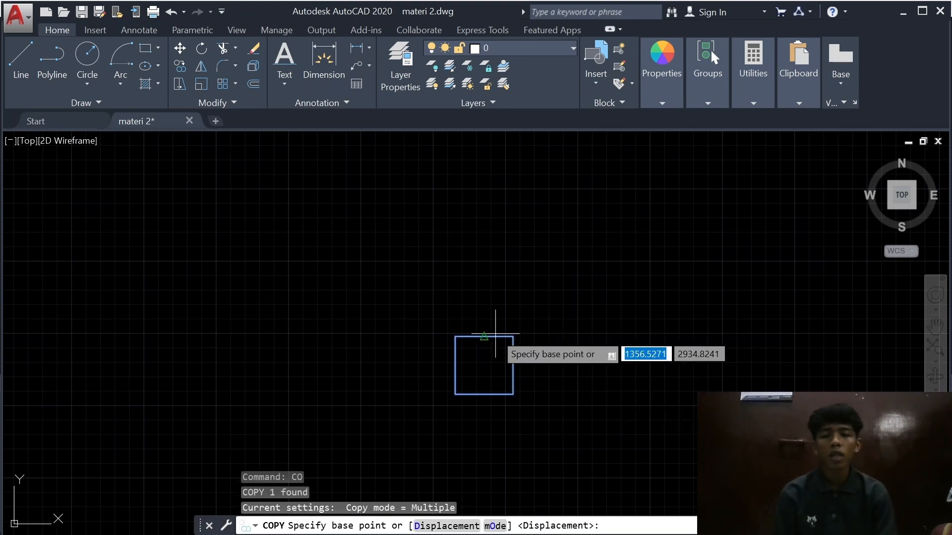
pyautogui.scroll(4, 472, 359)
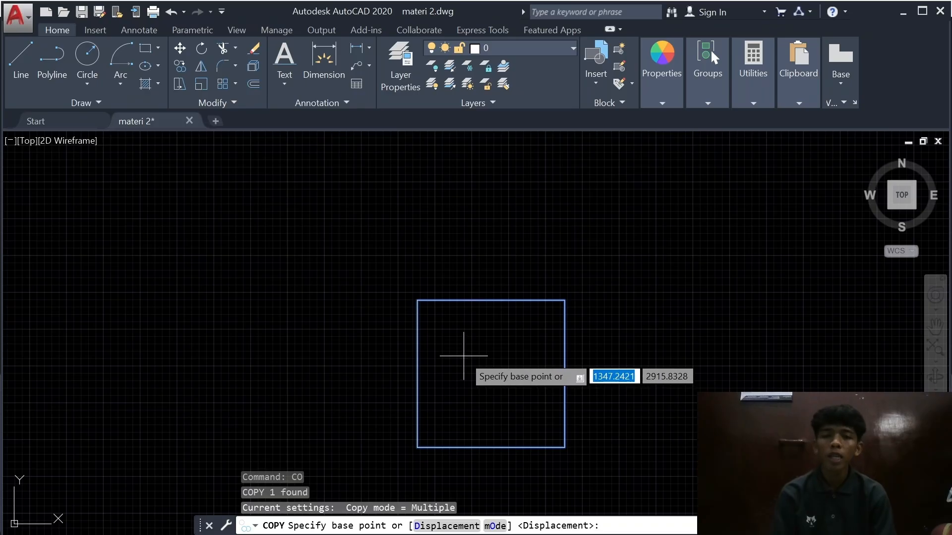
pyautogui.scroll(-2, 464, 356)
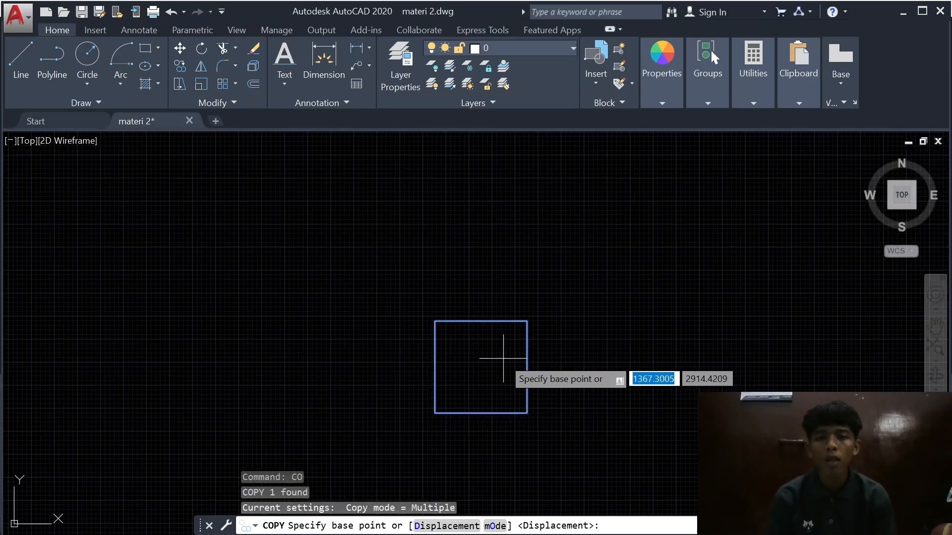
pyautogui.click(435, 367)
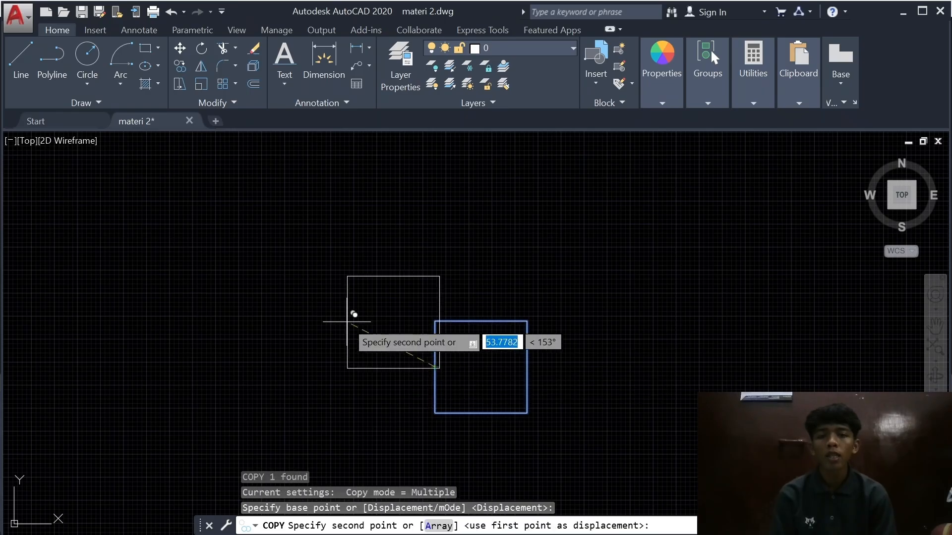
pyautogui.moveTo(350, 317)
pyautogui.mouseDown(button='middle')
pyautogui.moveTo(414, 339)
pyautogui.moveTo(701, 330)
pyautogui.mouseUp(button='middle')
pyautogui.scroll(-4, 340, 291)
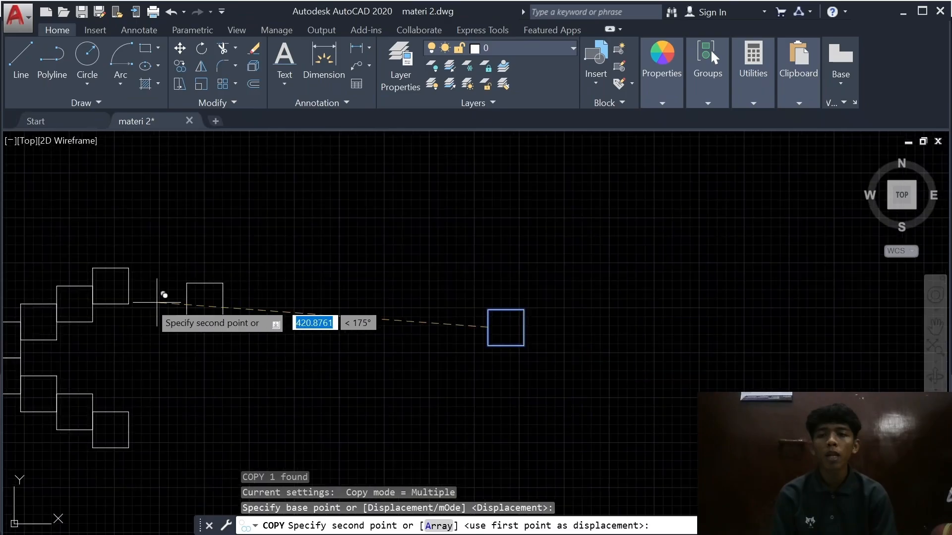
pyautogui.moveTo(595, 328); pyautogui.dragTo(591, 391, button='middle')
pyautogui.scroll(8, 591, 390)
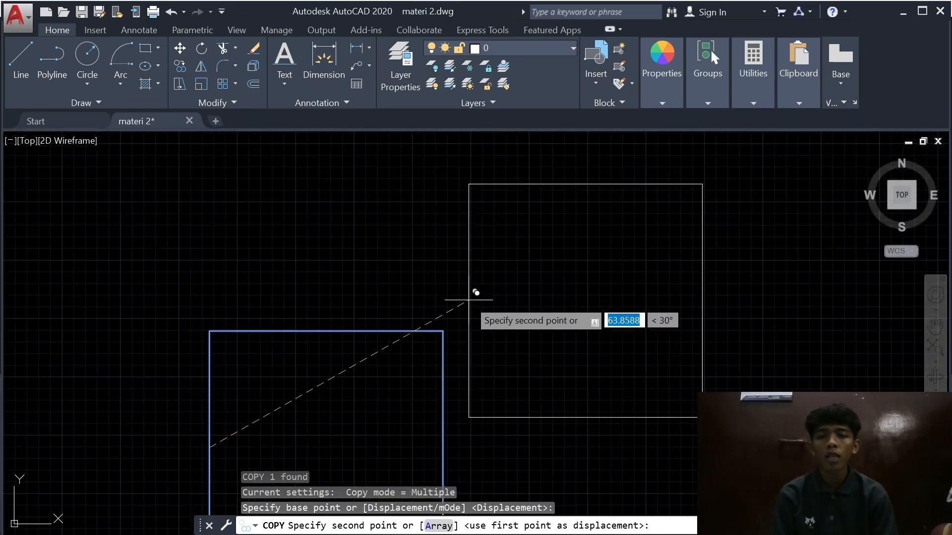
pyautogui.click(443, 331)
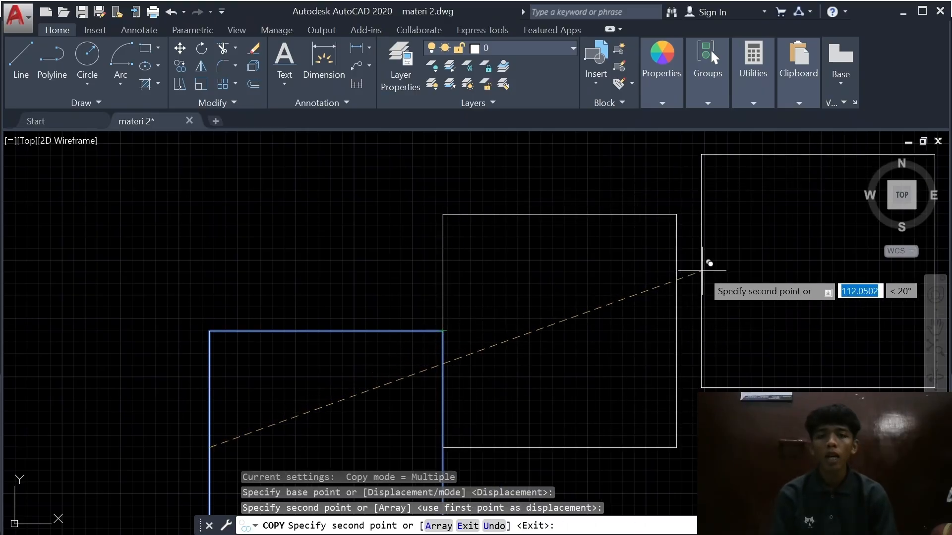
# Step: Place two more copies up and to the right, each with its left-edge midpoint on the previous copy's upper-right corner
pyautogui.moveTo(701, 271); pyautogui.dragTo(526, 375, button='middle')
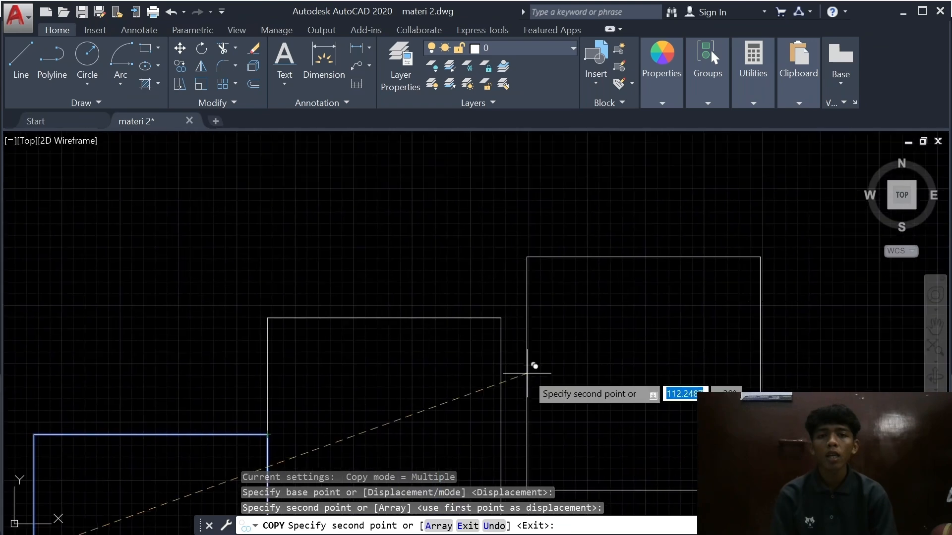
pyautogui.click(501, 318)
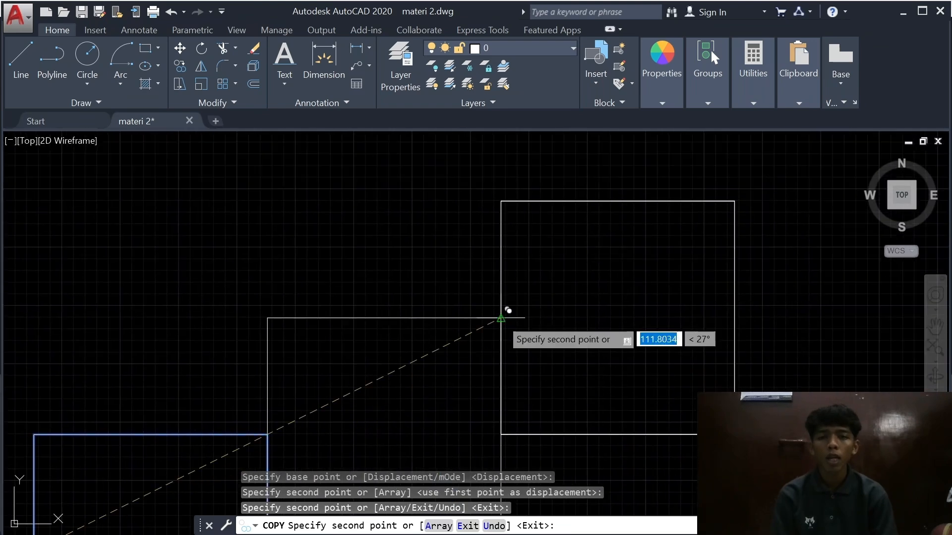
pyautogui.moveTo(665, 285); pyautogui.dragTo(451, 392, button='middle')
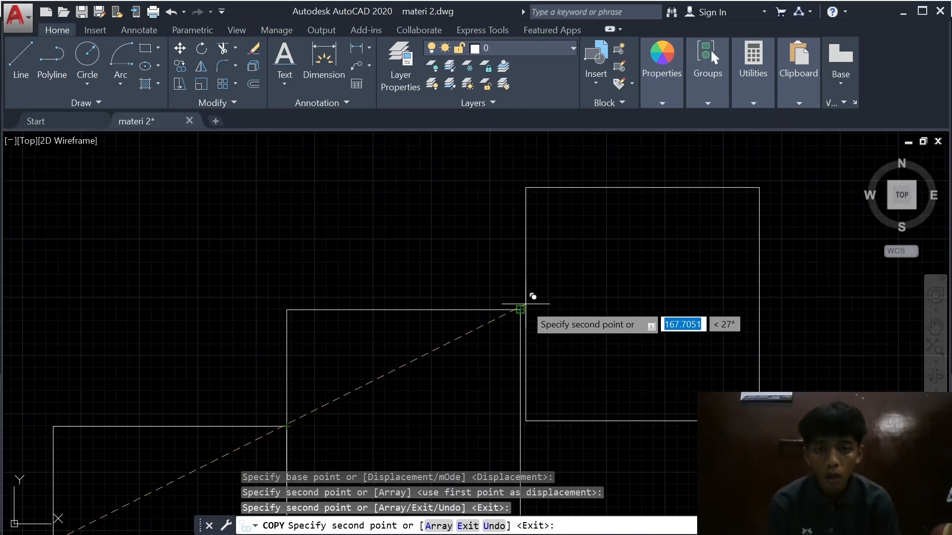
pyautogui.moveTo(691, 278); pyautogui.dragTo(486, 389, button='middle')
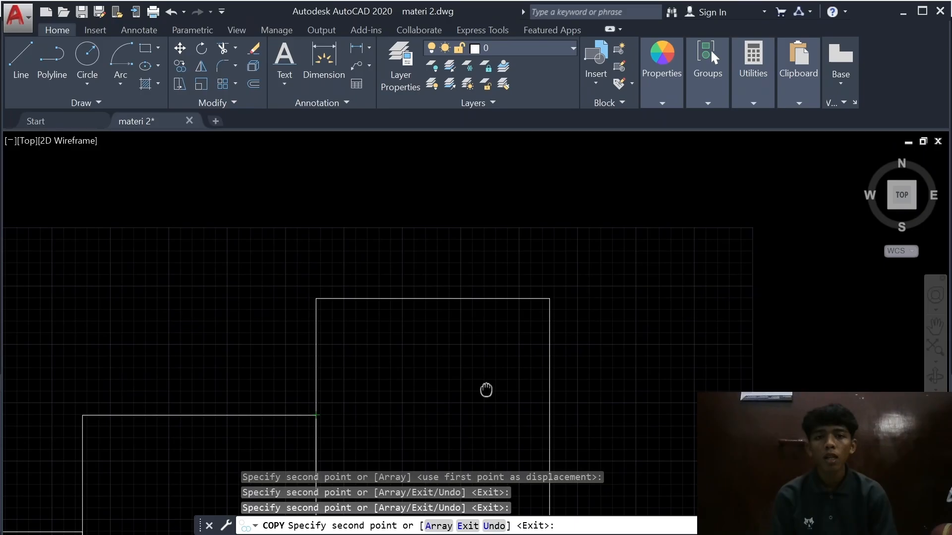
# Step: Place two more copies of the square along the rising diagonal, each meeting the previous copy's upper-right corner, and finish copying
pyautogui.click(549, 298)
pyautogui.scroll(-5, 480, 295)
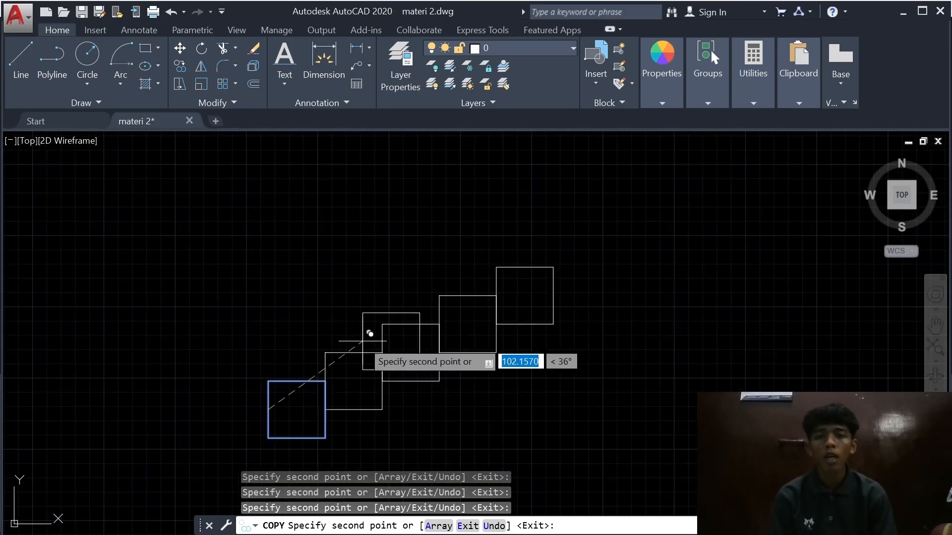
pyautogui.moveTo(369, 334); pyautogui.dragTo(502, 330, button='middle')
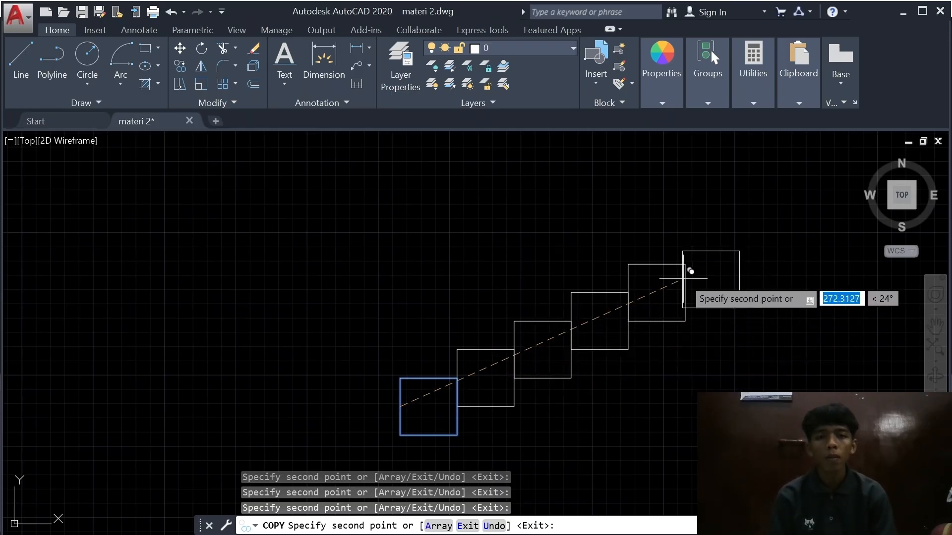
pyautogui.click(692, 256)
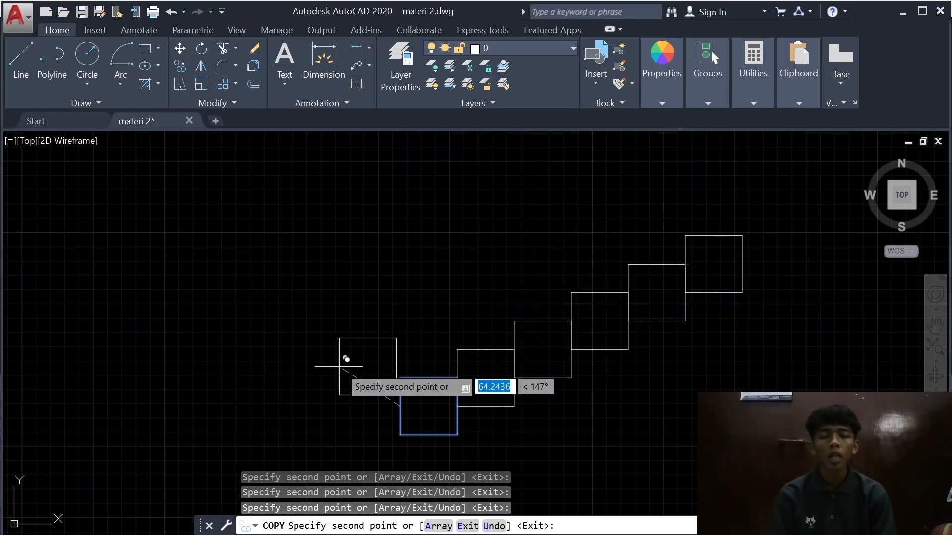
pyautogui.press('Return')
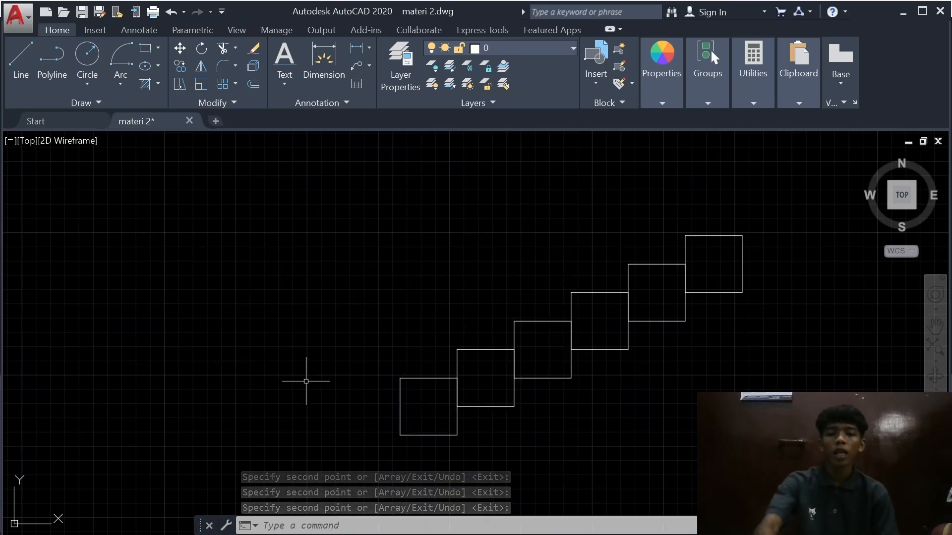
# Step: Copy the lowest square from its right edge's midpoint to its upper-left corner, and add a second copy at the first copy's upper-left corner
pyautogui.write('co')
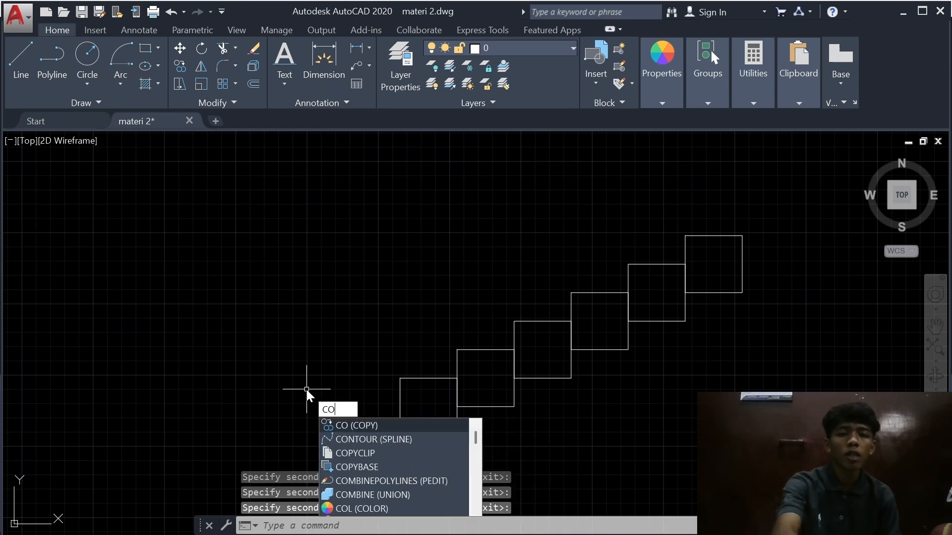
pyautogui.press('Return')
pyautogui.scroll(4, 462, 381)
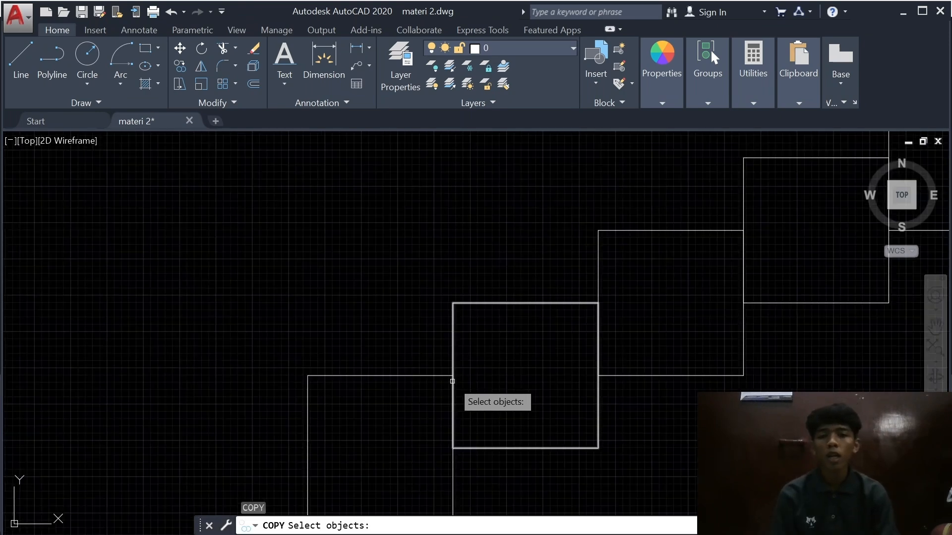
pyautogui.click(389, 376)
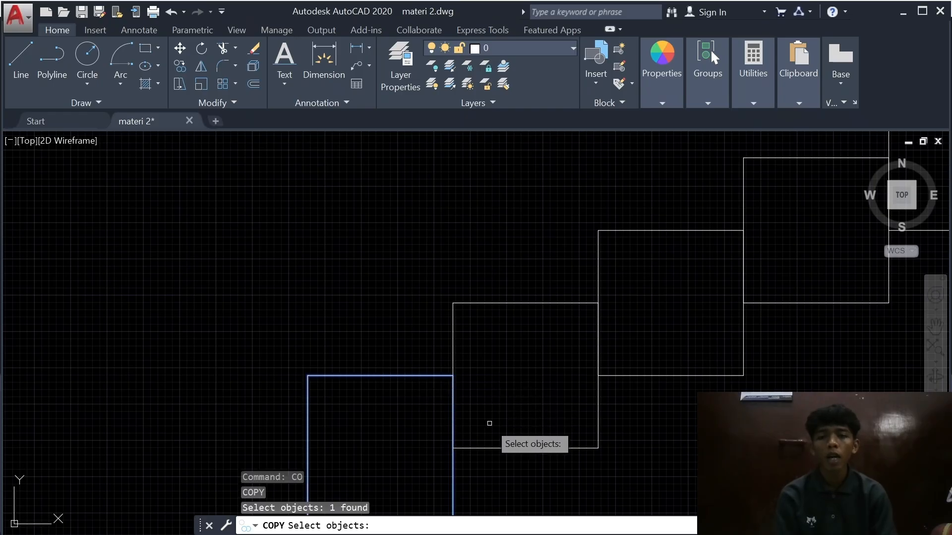
pyautogui.press('Return')
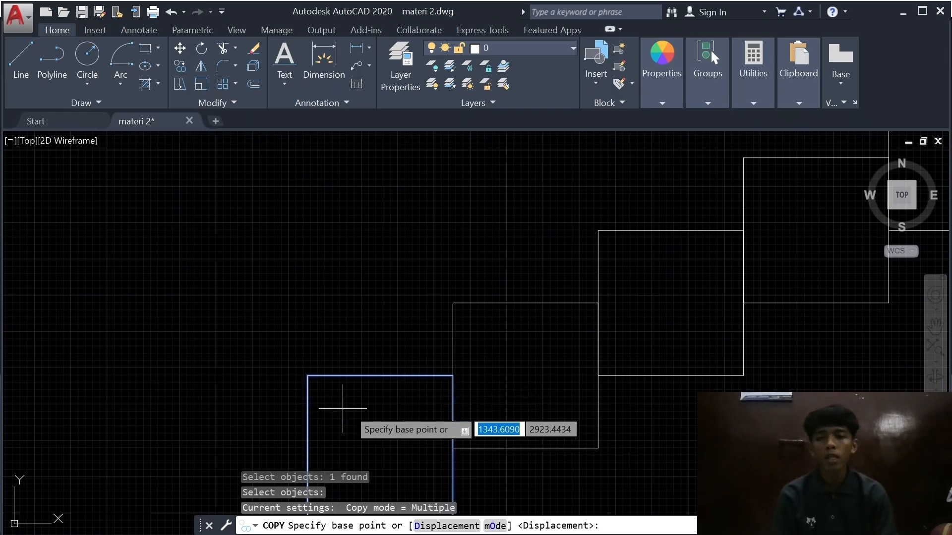
pyautogui.scroll(2, 403, 420)
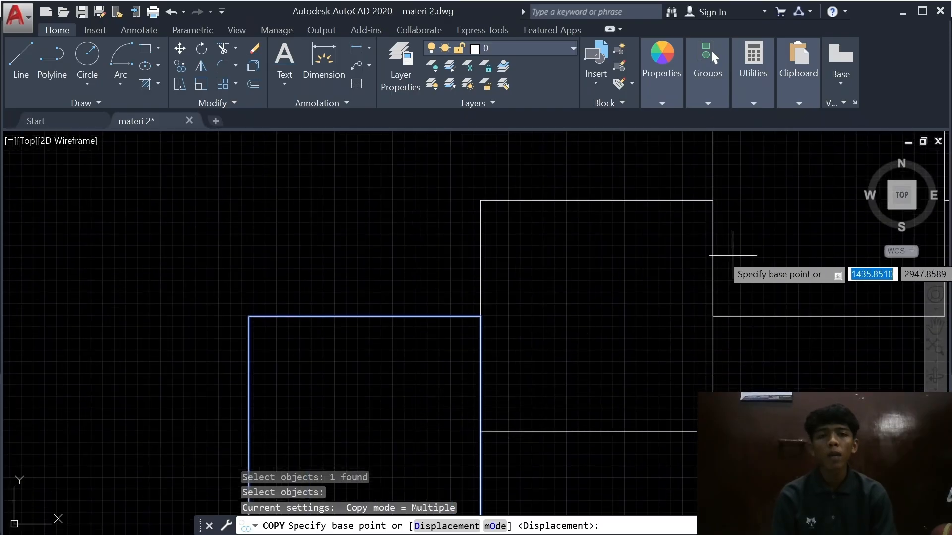
pyautogui.scroll(-4, 733, 251)
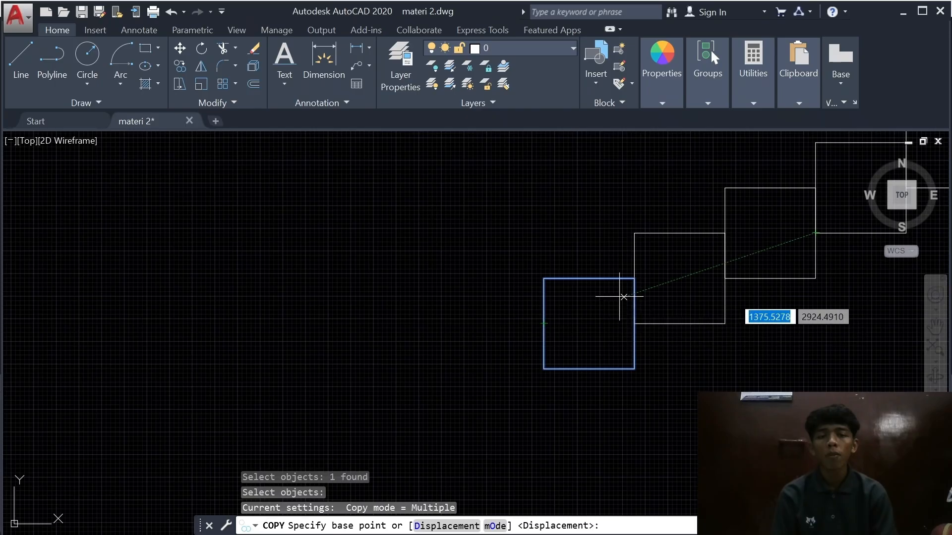
pyautogui.click(634, 323)
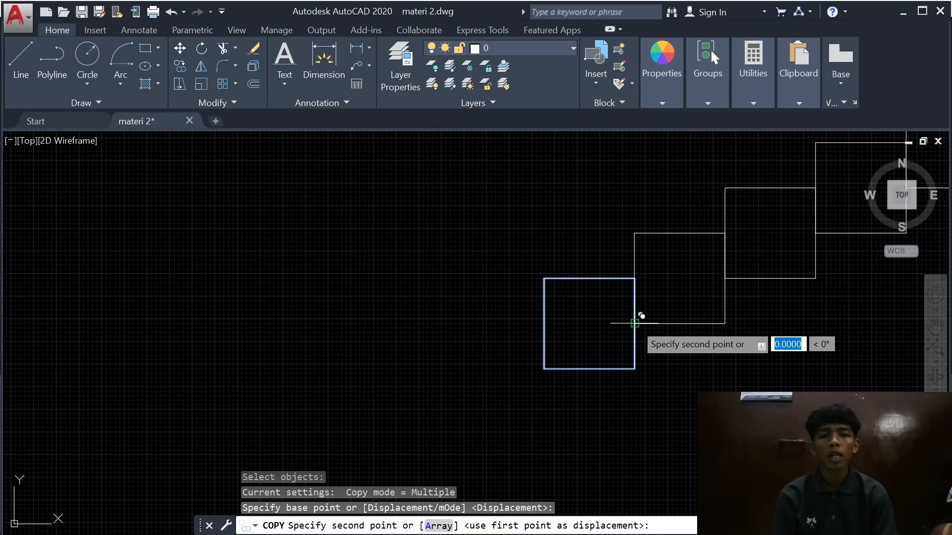
pyautogui.click(544, 279)
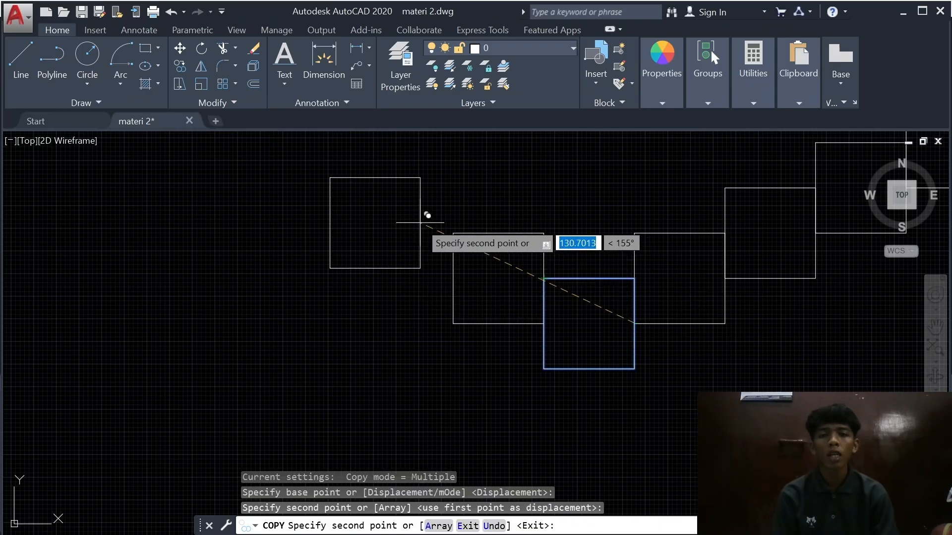
pyautogui.click(453, 232)
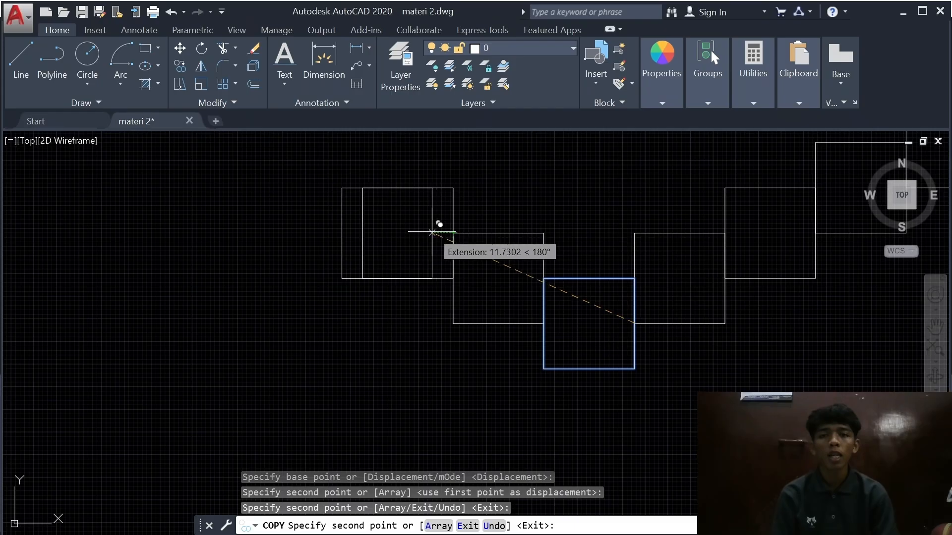
# Step: Extend the diagonal toward the upper left with three more copies, each attached at the previous copy's upper-left corner, and finish copying
pyautogui.moveTo(433, 232); pyautogui.dragTo(510, 315, button='middle')
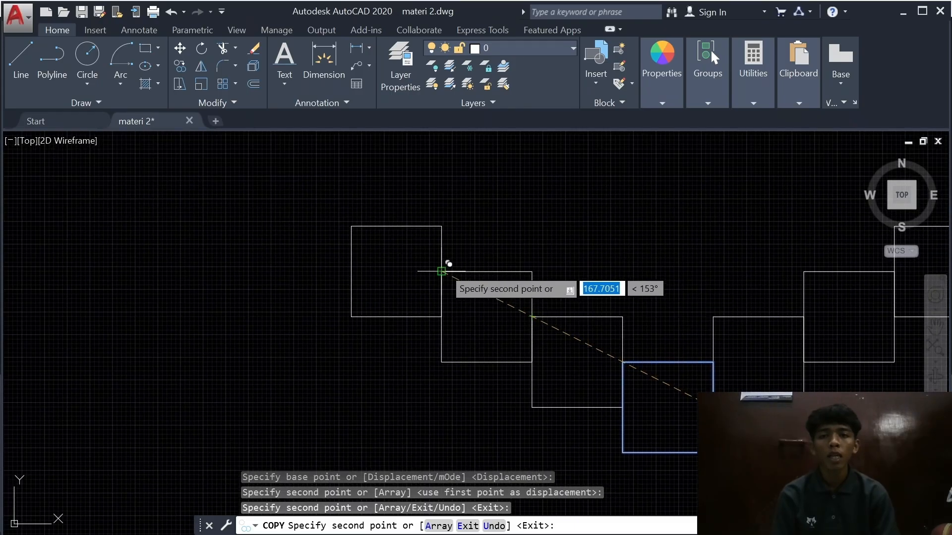
pyautogui.click(441, 271)
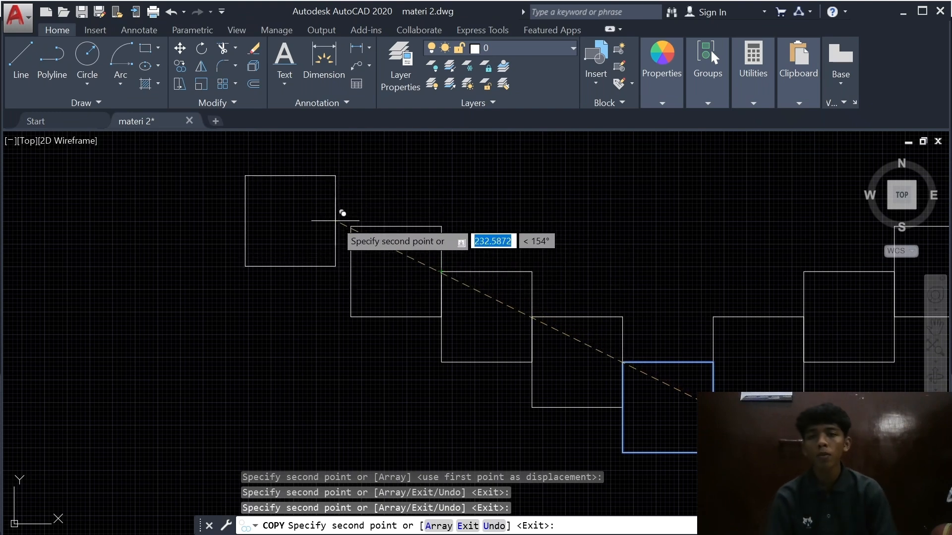
pyautogui.scroll(4, 344, 219)
pyautogui.scroll(5, 344, 221)
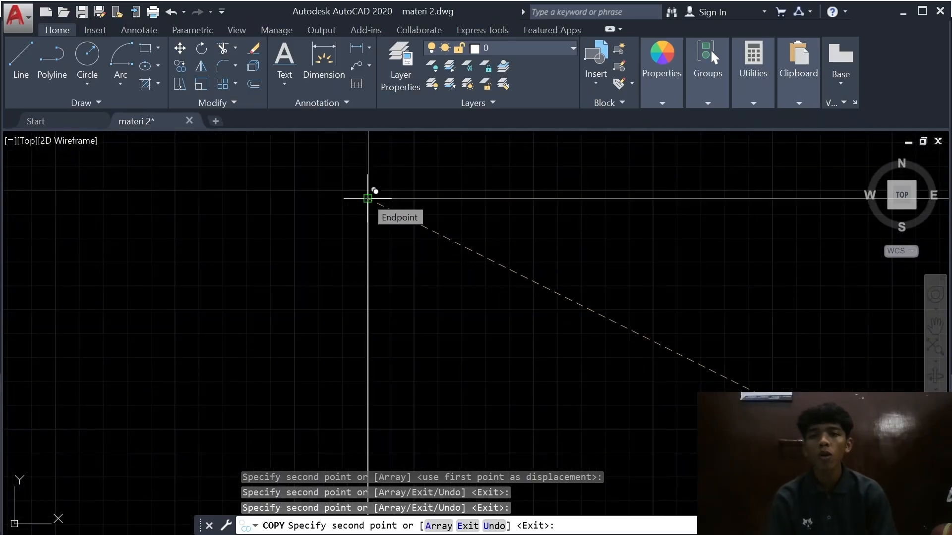
pyautogui.scroll(-4, 367, 196)
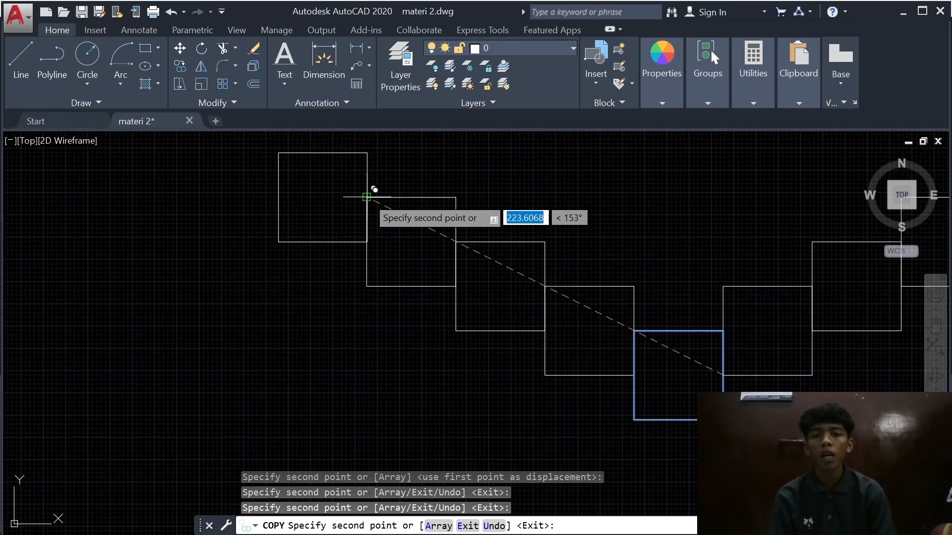
pyautogui.click(367, 197)
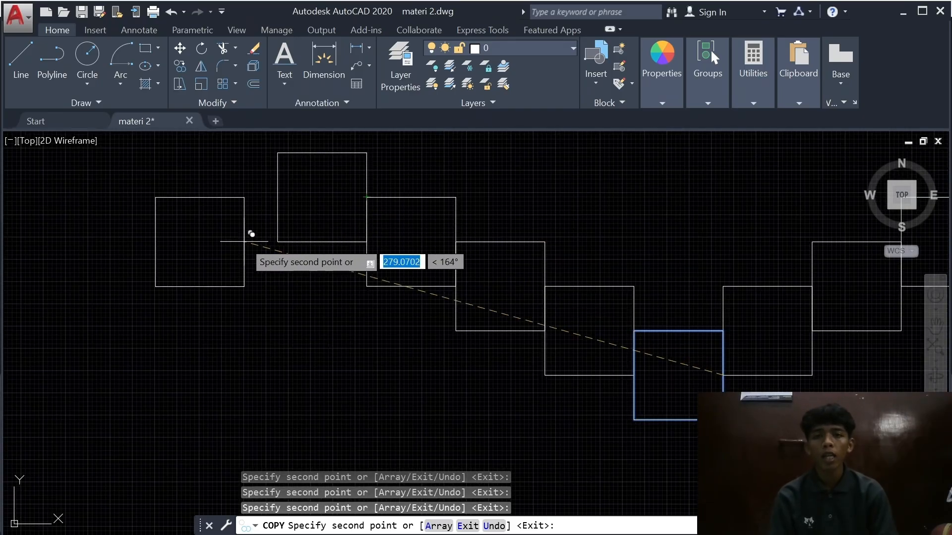
pyautogui.moveTo(291, 234)
pyautogui.mouseDown(button='middle')
pyautogui.moveTo(322, 339)
pyautogui.moveTo(356, 407)
pyautogui.mouseUp(button='middle')
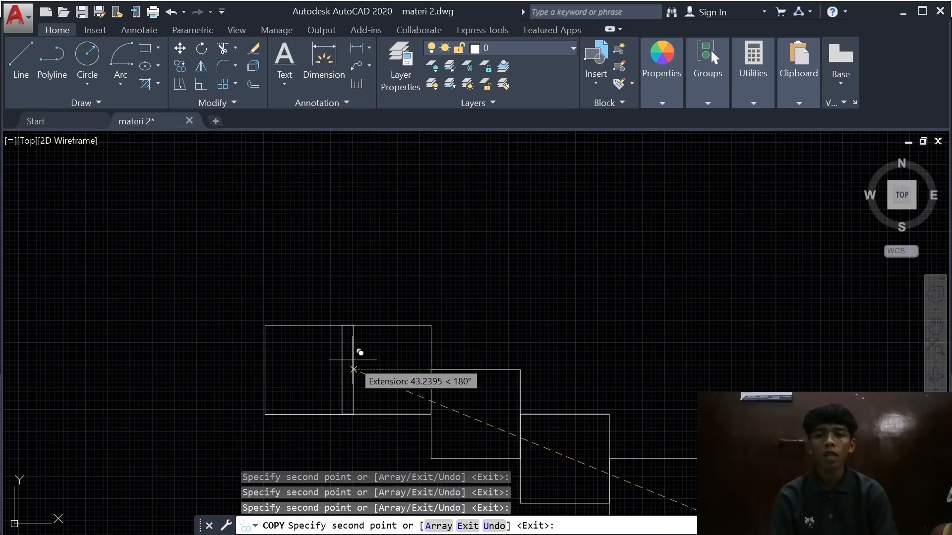
pyautogui.click(342, 325)
pyautogui.scroll(-4, 620, 327)
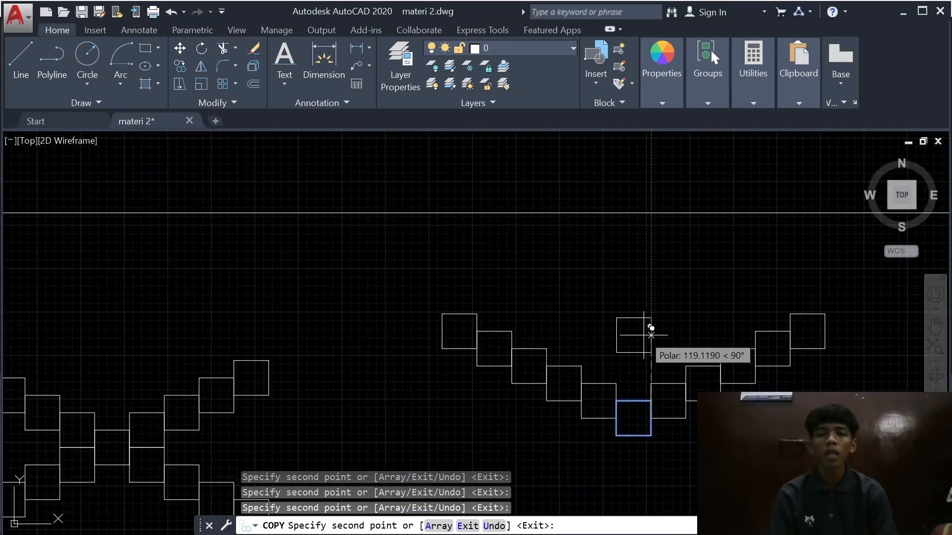
pyautogui.scroll(2, 635, 319)
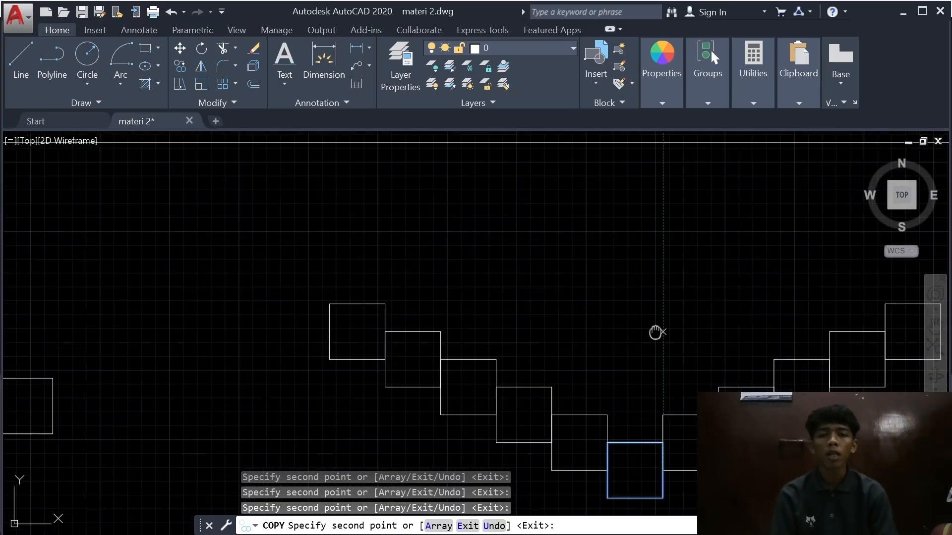
pyautogui.moveTo(657, 332); pyautogui.dragTo(401, 255, button='middle')
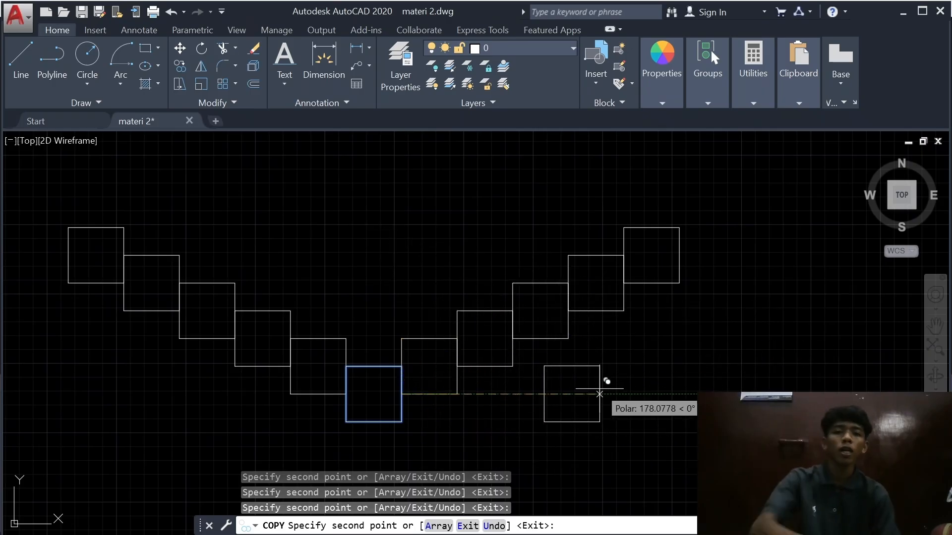
pyautogui.press('Return')
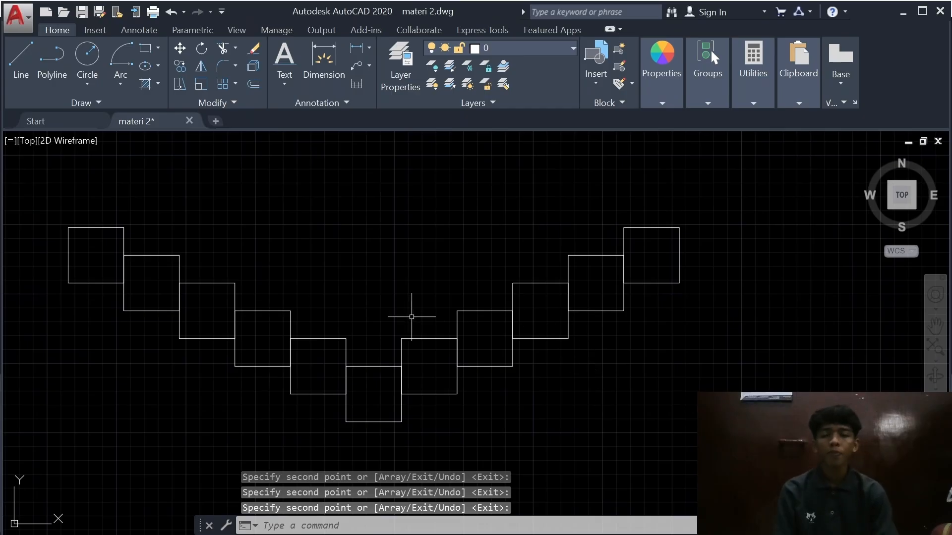
# Step: Compare the V-shaped chain of squares with the finished X-shaped pattern beside it
pyautogui.scroll(-2, 412, 317)
pyautogui.scroll(-2, 350, 346)
pyautogui.moveTo(342, 354); pyautogui.dragTo(548, 340, button='middle')
pyautogui.scroll(2, 519, 353)
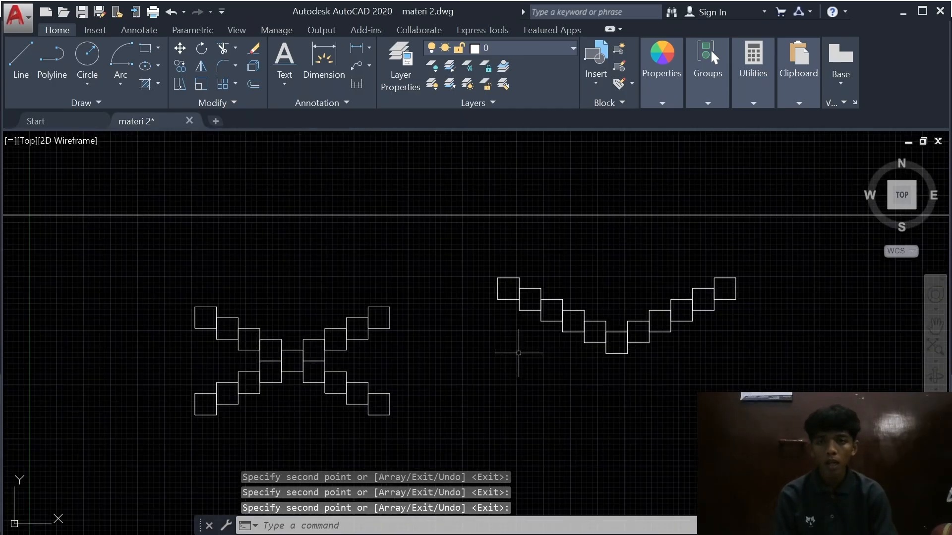
pyautogui.scroll(2, 470, 355)
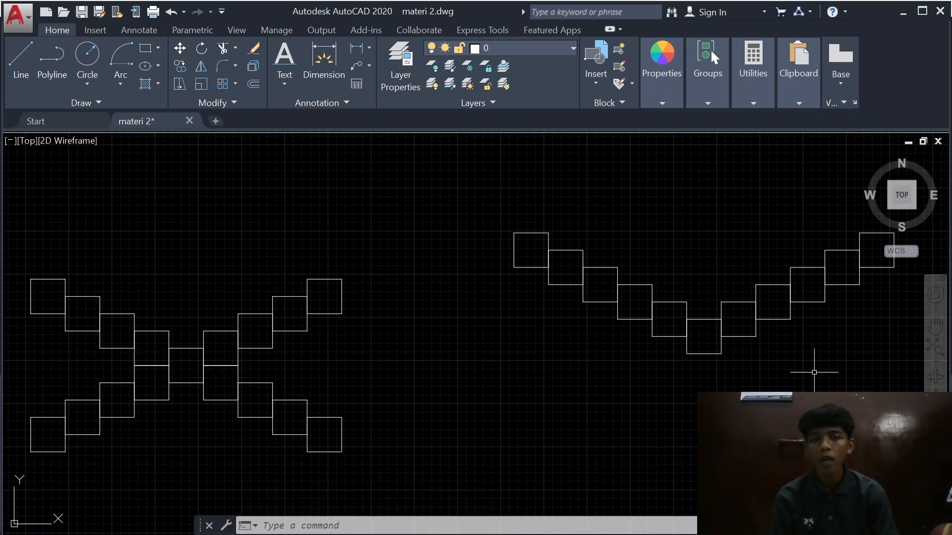
pyautogui.moveTo(814, 372); pyautogui.dragTo(577, 390, button='middle')
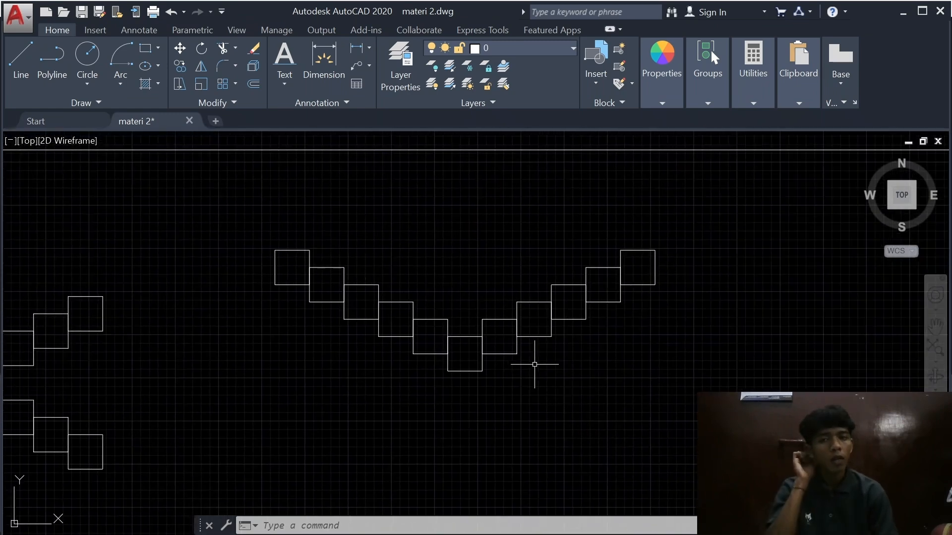
# Step: Copy the lowest square of the V from its left edge's midpoint to its lower-right corner
pyautogui.scroll(6, 461, 348)
pyautogui.scroll(-2, 463, 325)
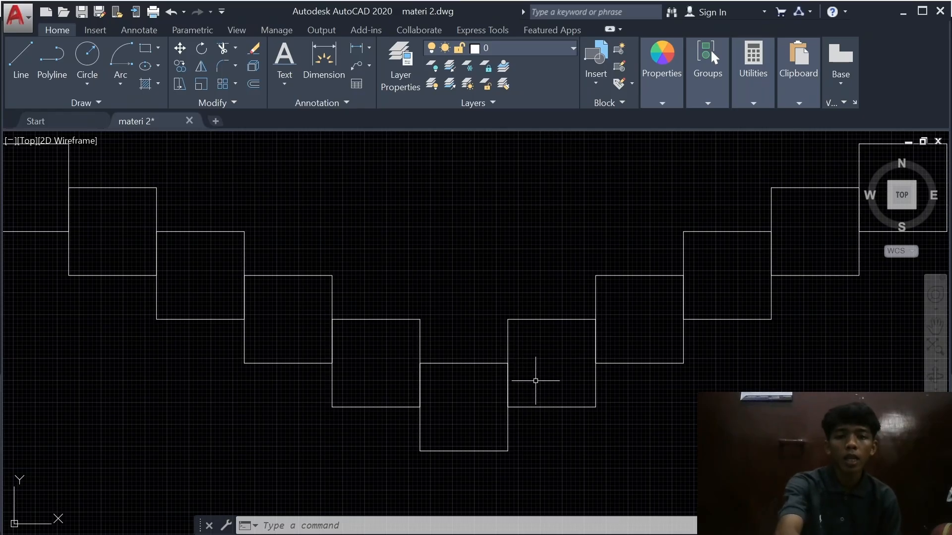
pyautogui.write('co')
pyautogui.press('Return')
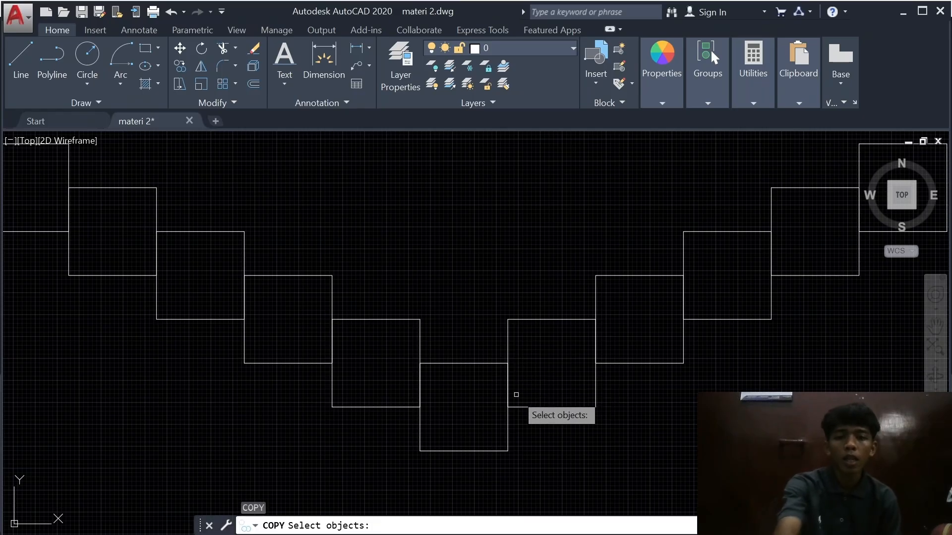
pyautogui.click(508, 433)
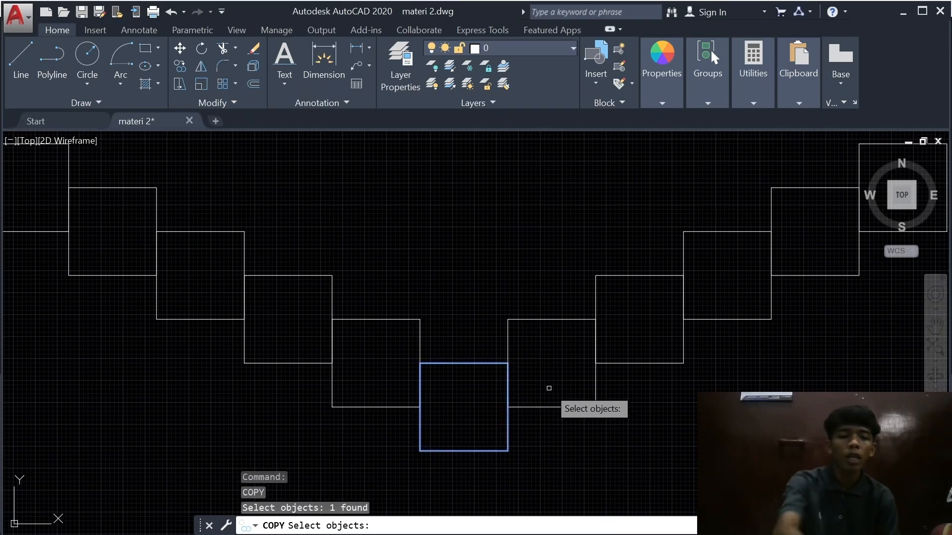
pyautogui.press('Return')
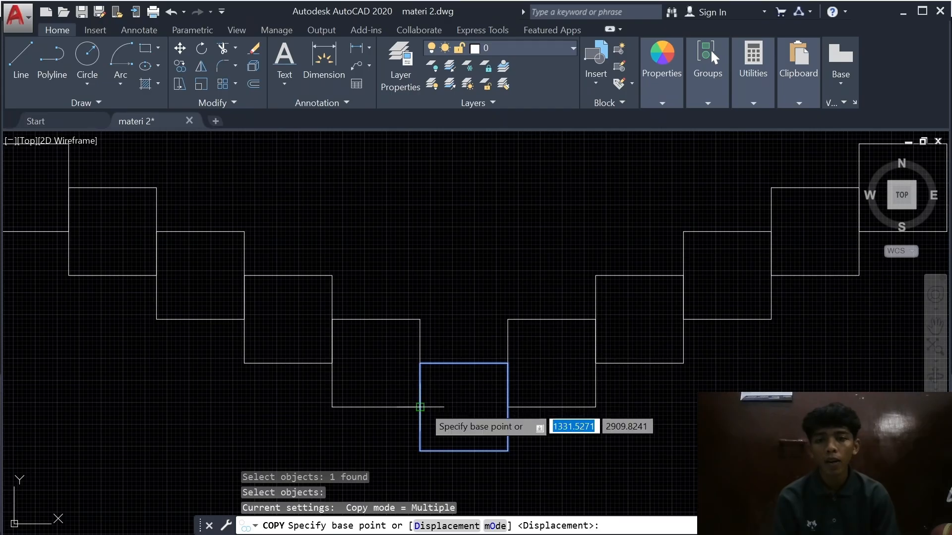
pyautogui.click(420, 407)
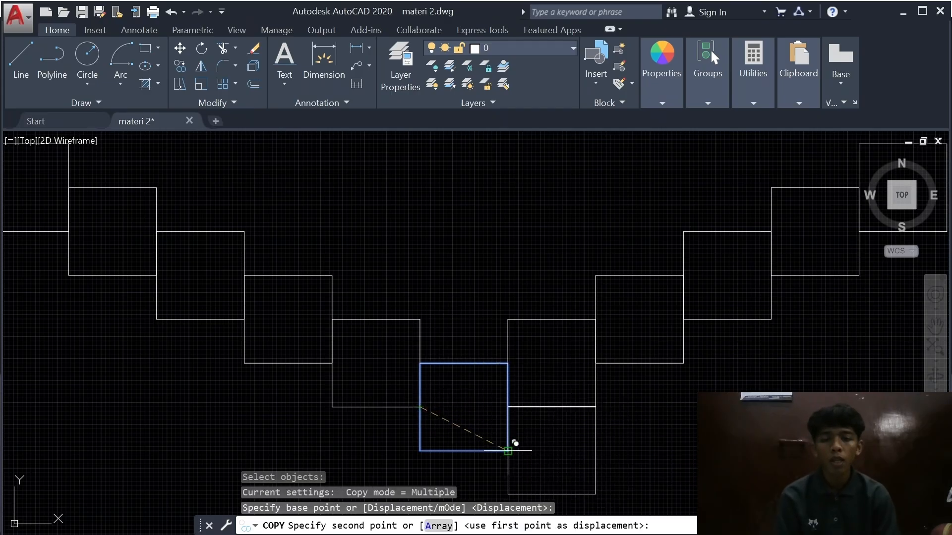
pyautogui.click(508, 451)
# Step: Extend the diagonal toward the lower right with four more copies, each attached at the previous copy's lower-right corner, and finish copying
pyautogui.scroll(-2, 604, 385)
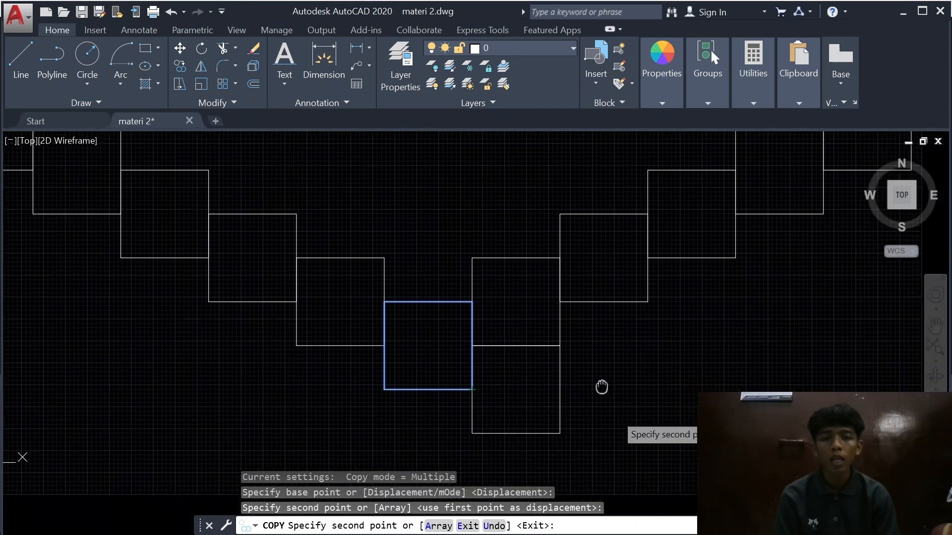
pyautogui.scroll(2, 543, 345)
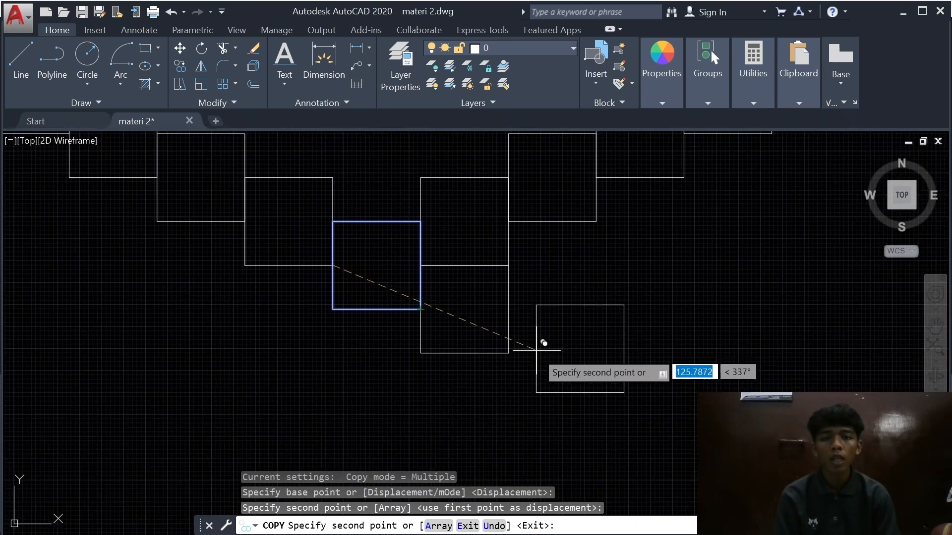
pyautogui.click(508, 353)
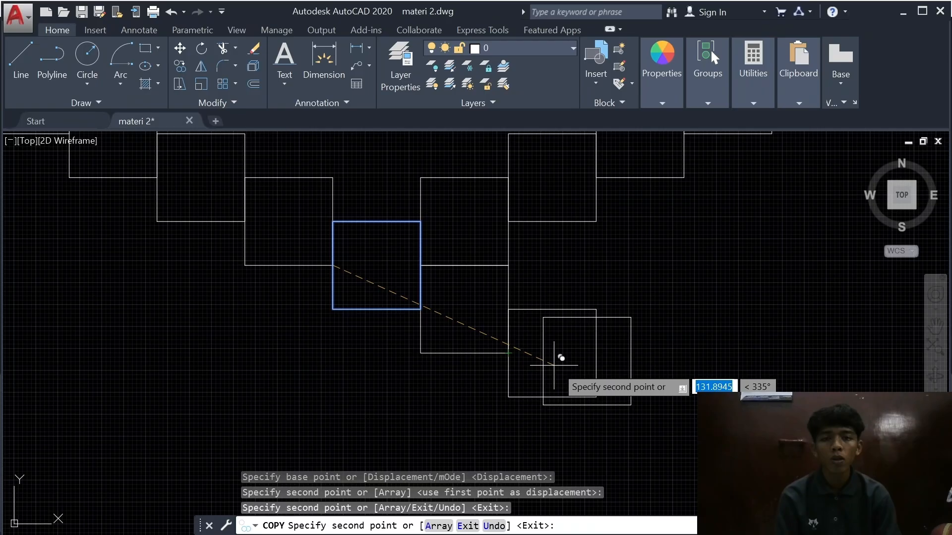
pyautogui.click(596, 396)
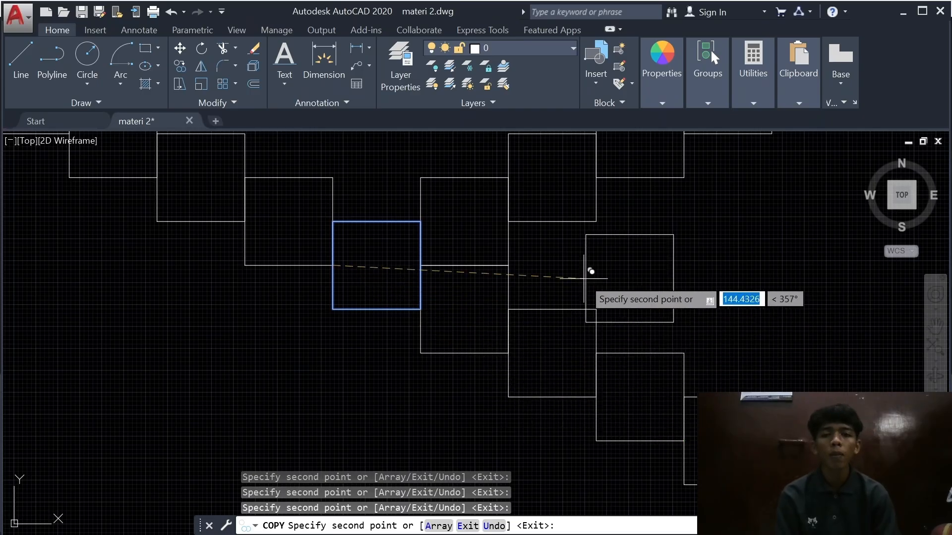
pyautogui.scroll(-4, 585, 274)
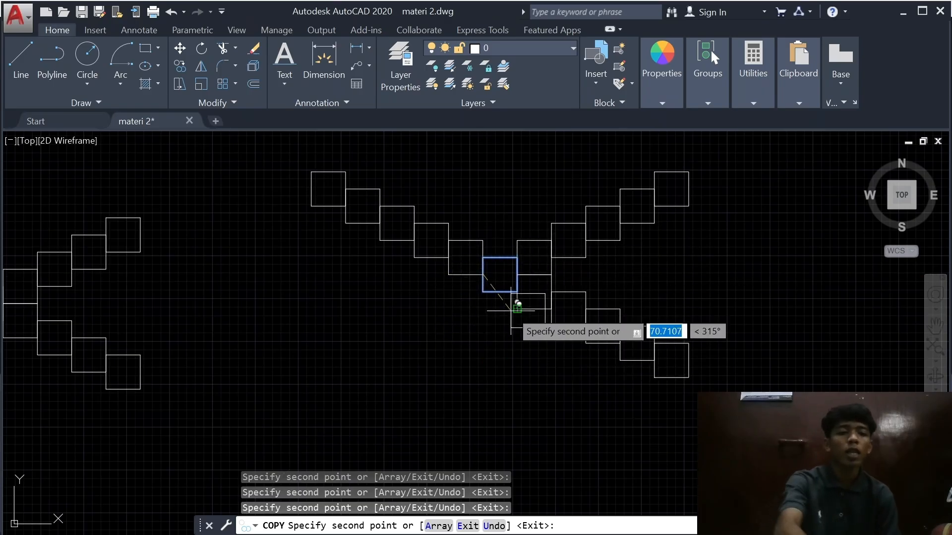
pyautogui.press('Return')
# Step: Copy the central square from its right edge's midpoint to its lower-left corner
pyautogui.scroll(4, 531, 275)
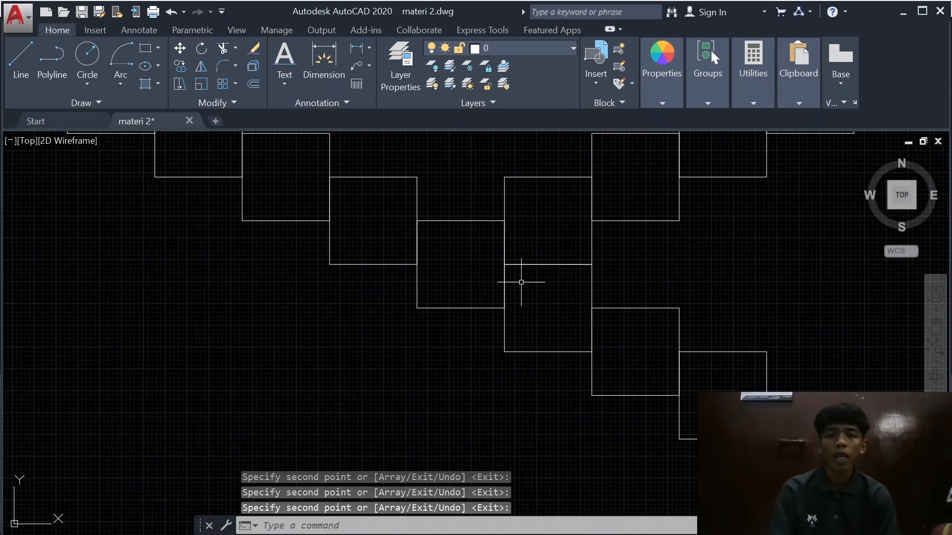
pyautogui.scroll(-2, 521, 281)
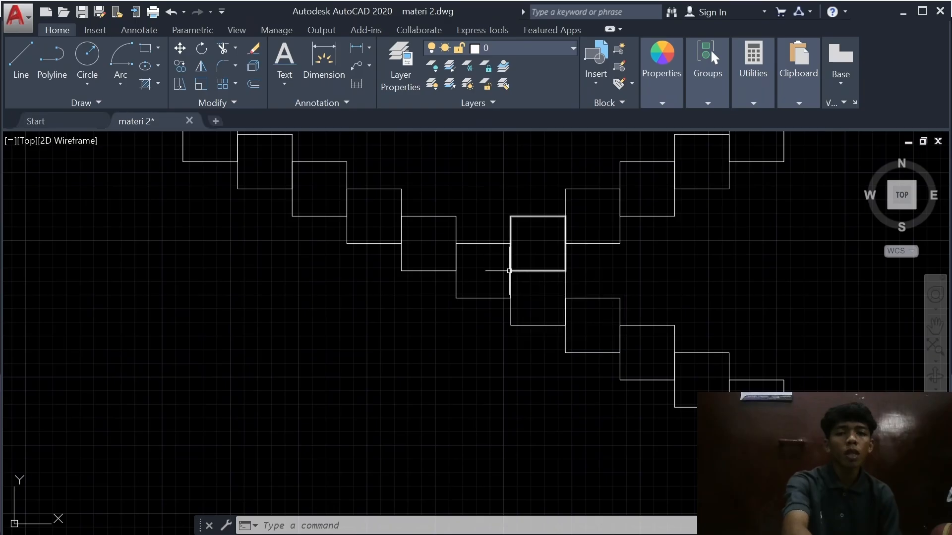
pyautogui.write('co')
pyautogui.press('Return')
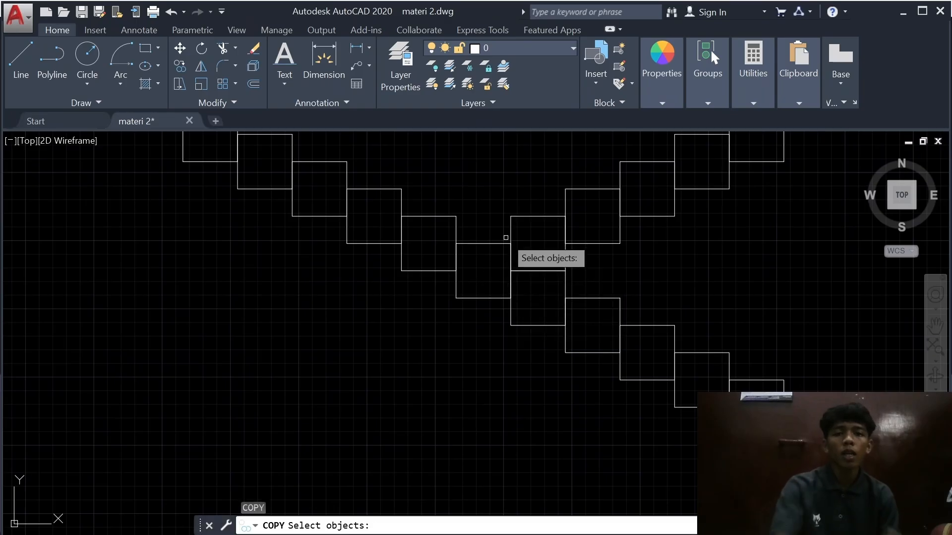
pyautogui.click(476, 243)
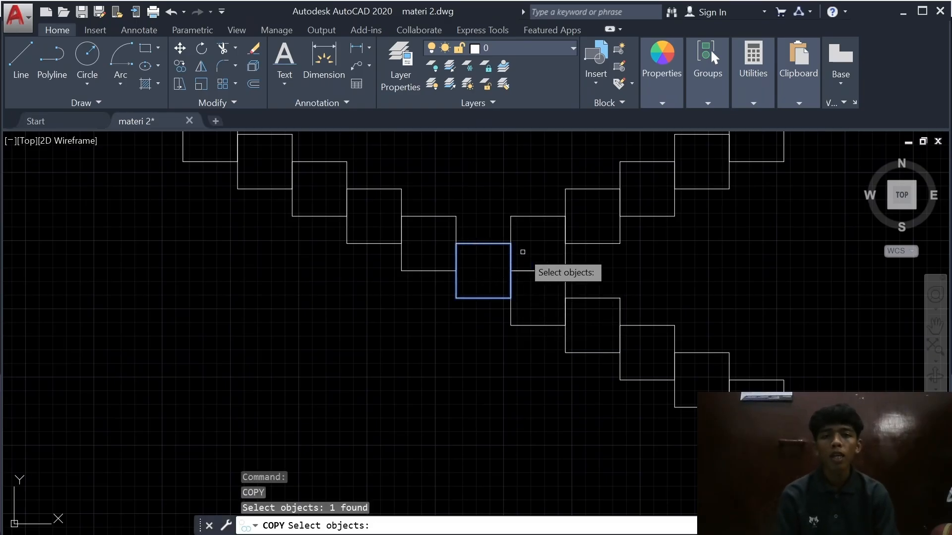
pyautogui.press('Return')
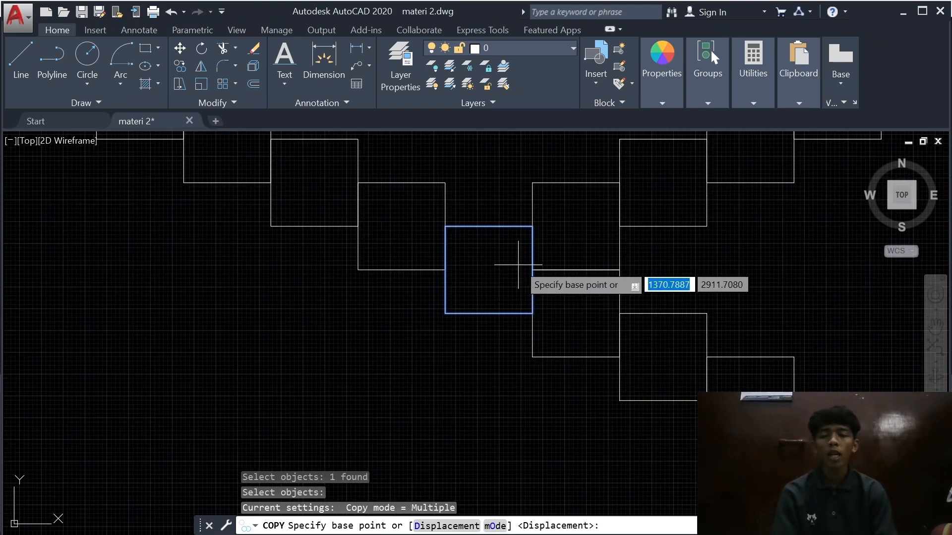
pyautogui.scroll(8, 516, 271)
pyautogui.scroll(-4, 516, 271)
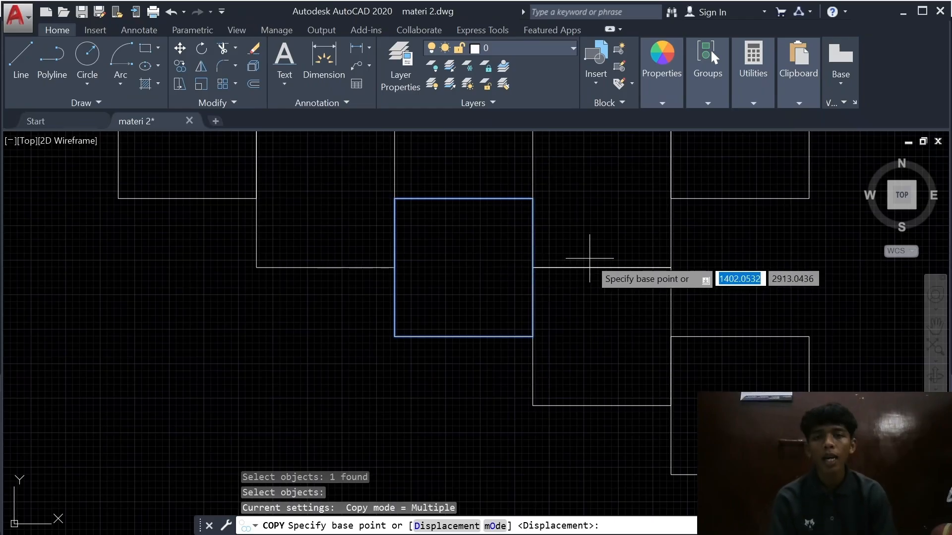
pyautogui.scroll(-4, 600, 261)
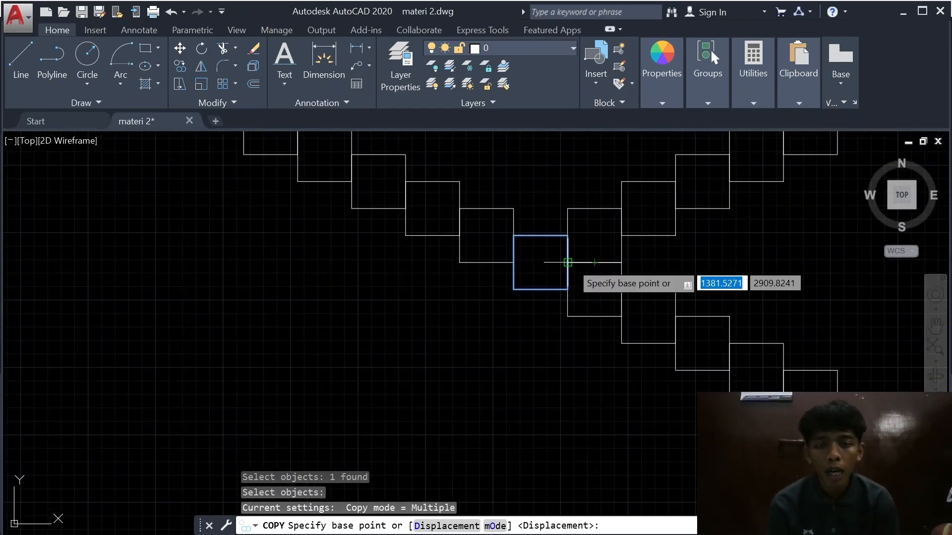
pyautogui.click(569, 262)
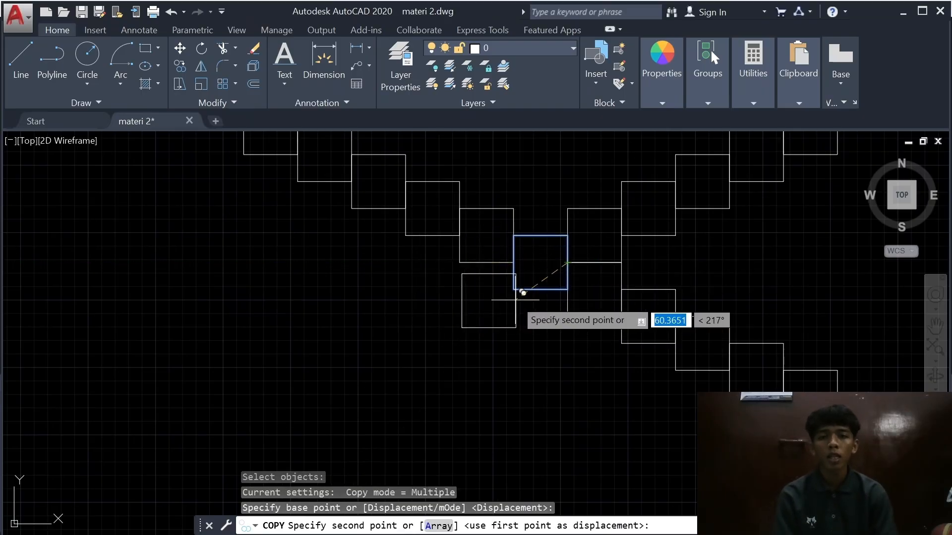
pyautogui.scroll(8, 518, 285)
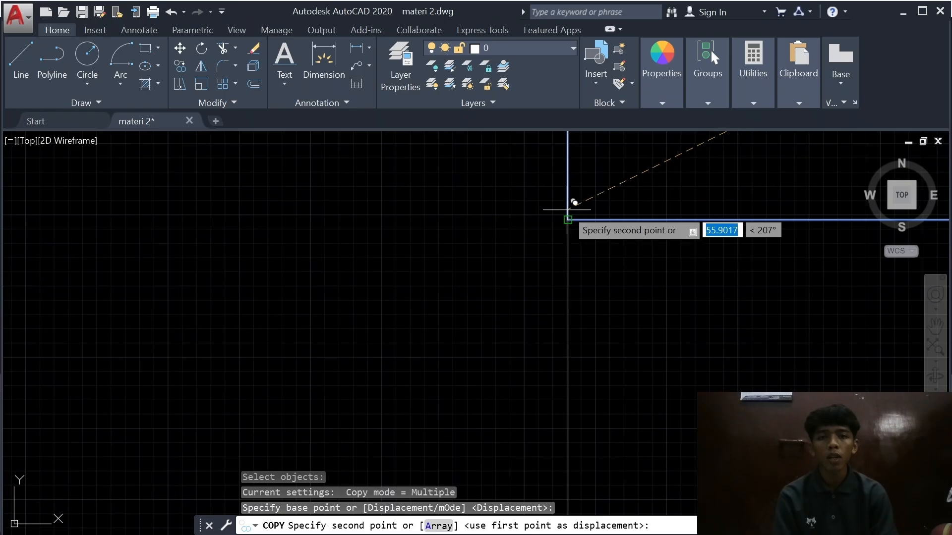
pyautogui.scroll(3, 570, 205)
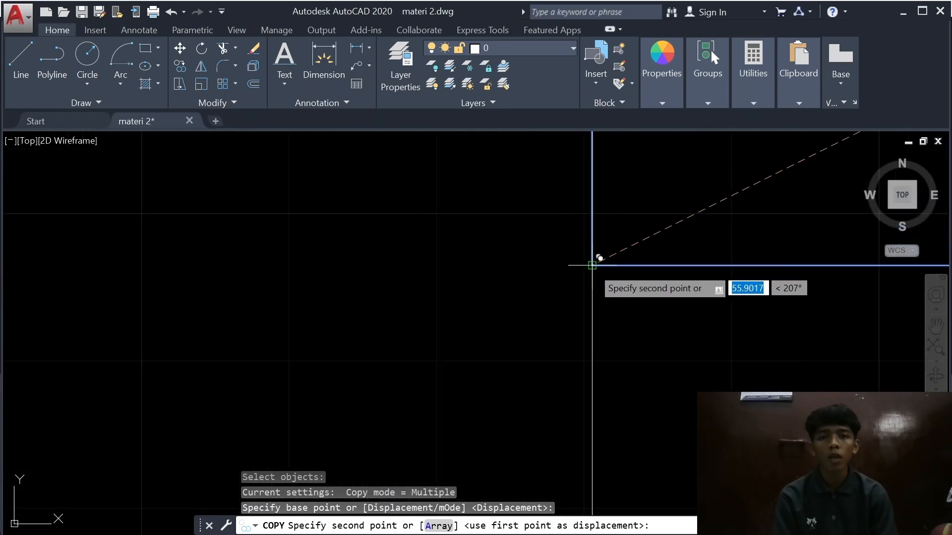
pyautogui.scroll(-4, 597, 266)
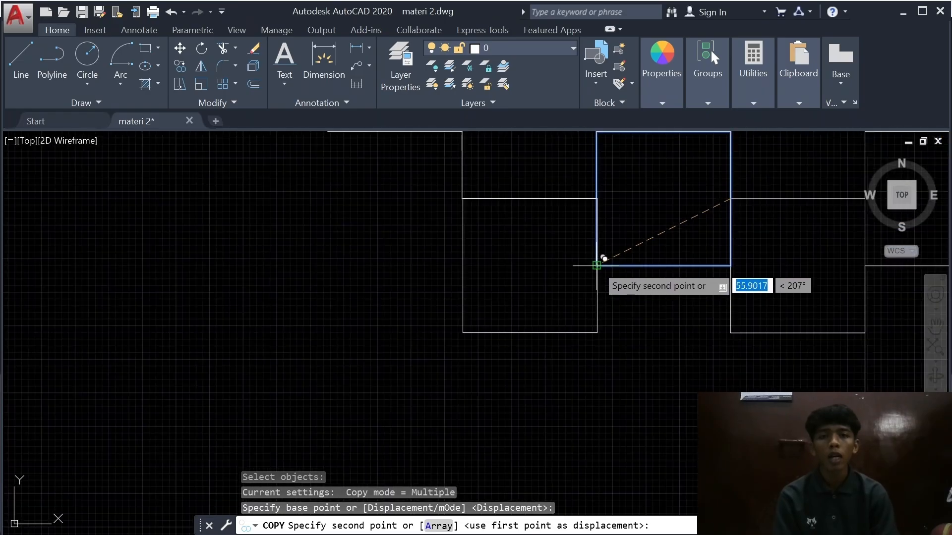
pyautogui.click(597, 266)
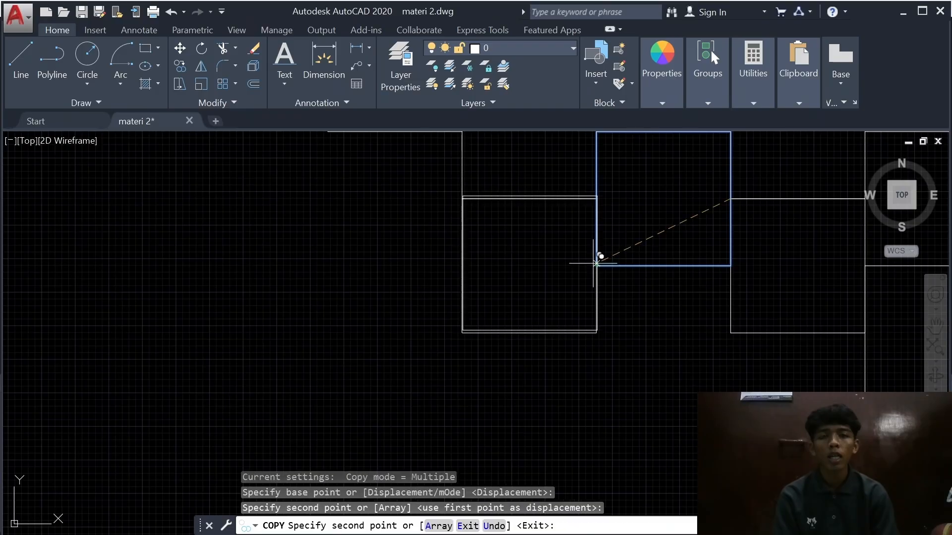
# Step: Extend the diagonal toward the lower left with four more copies, each attached at the previous copy's lower-left corner, and finish copying
pyautogui.click(462, 333)
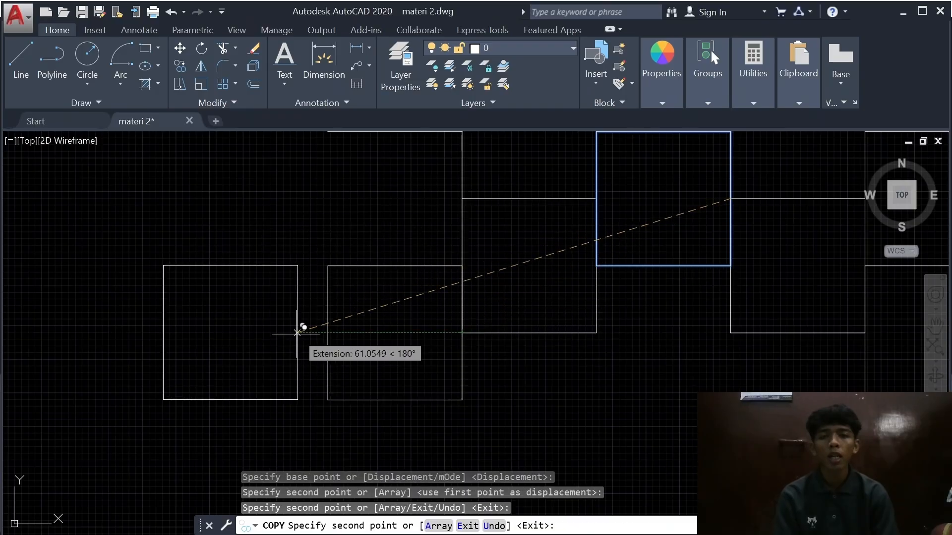
pyautogui.click(327, 400)
pyautogui.scroll(-4, 378, 344)
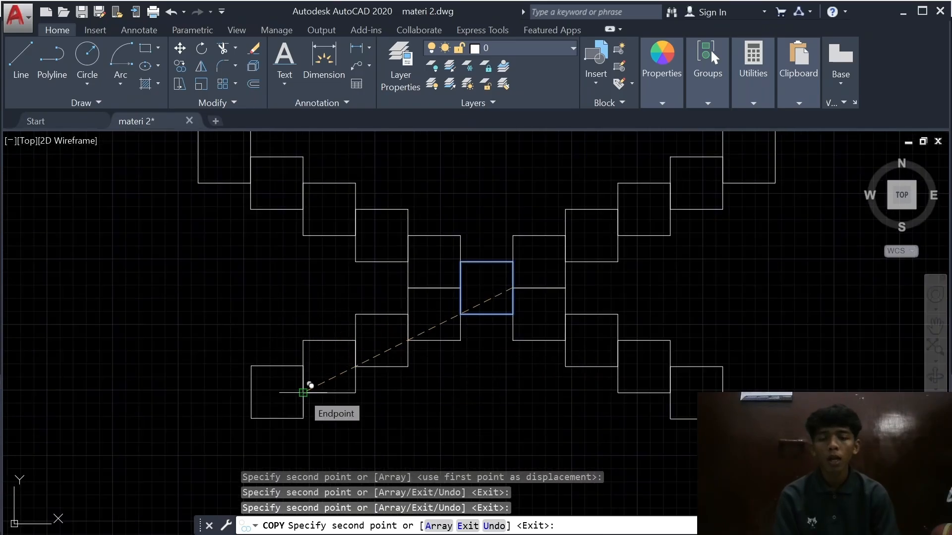
pyautogui.click(310, 387)
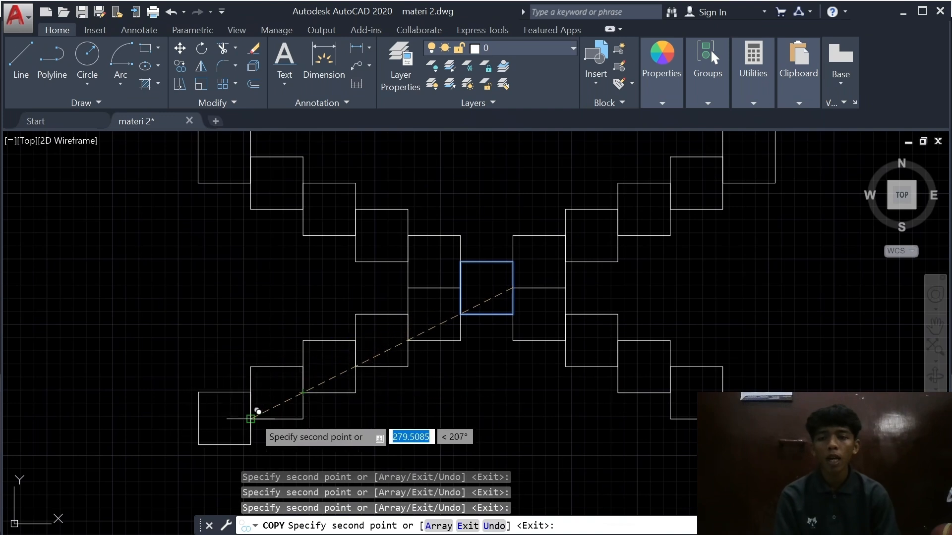
pyautogui.click(254, 413)
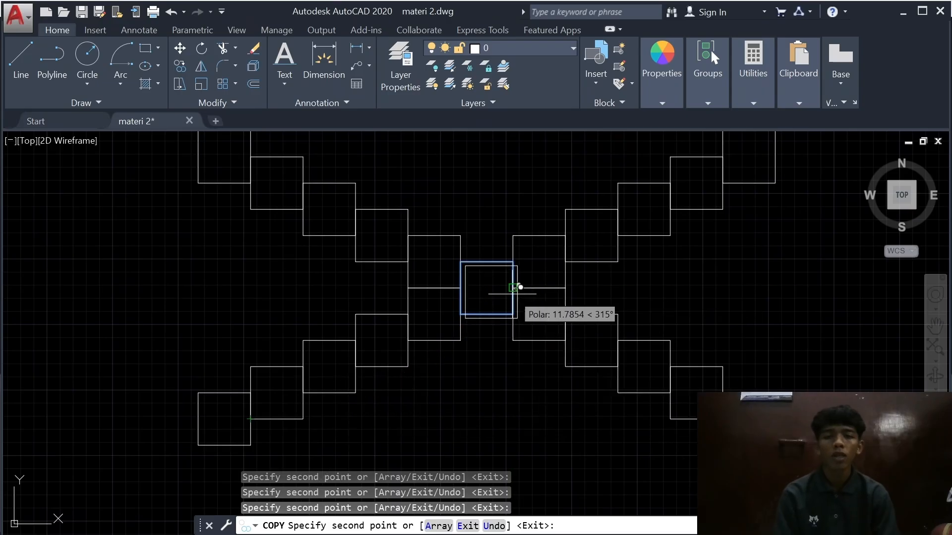
pyautogui.press('Escape')
# Step: Compare the completed X-shaped pattern of squares with the smaller reference pattern beside it
pyautogui.scroll(-2, 636, 302)
pyautogui.scroll(-3, 636, 301)
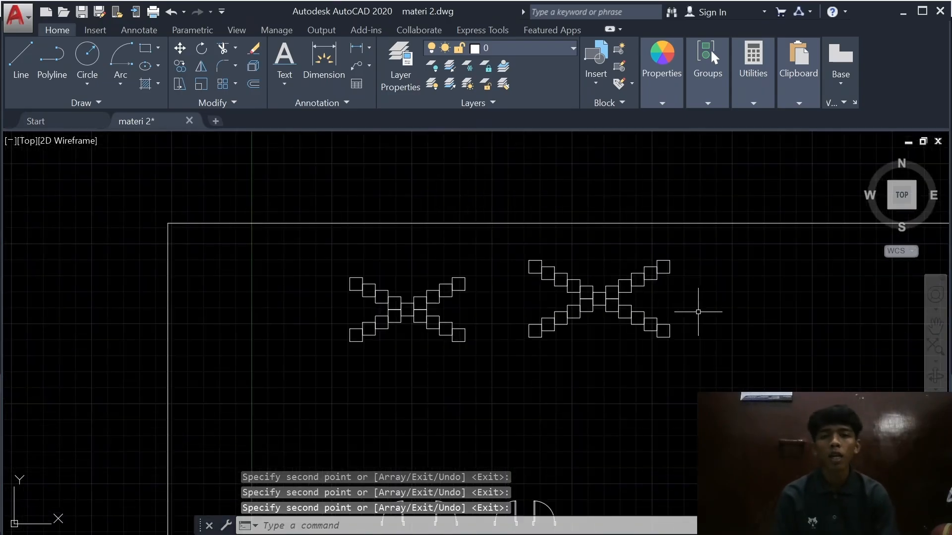
pyautogui.scroll(3, 665, 302)
pyautogui.scroll(2, 314, 238)
pyautogui.scroll(-3, 351, 265)
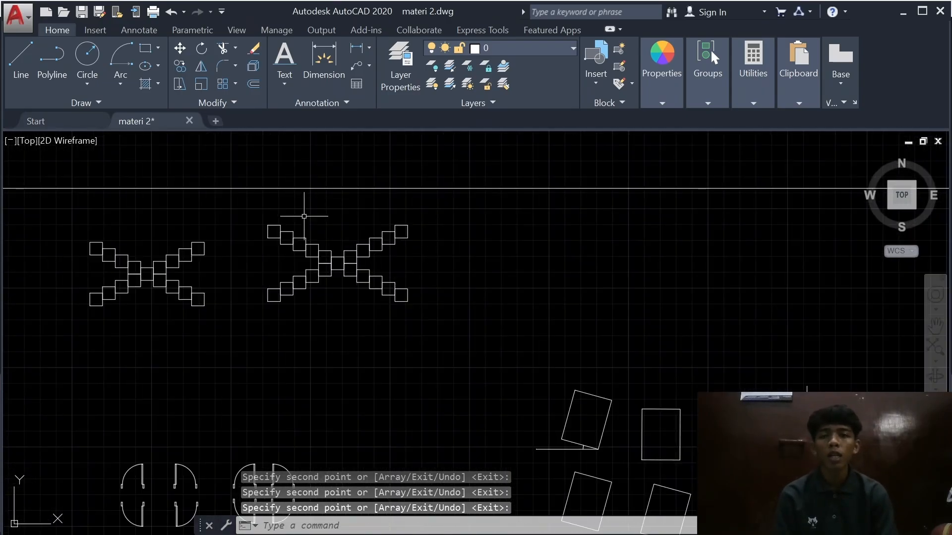
pyautogui.moveTo(304, 216)
pyautogui.mouseDown(button='middle')
pyautogui.moveTo(347, 244)
pyautogui.moveTo(463, 273)
pyautogui.mouseUp(button='middle')
pyautogui.scroll(4, 447, 260)
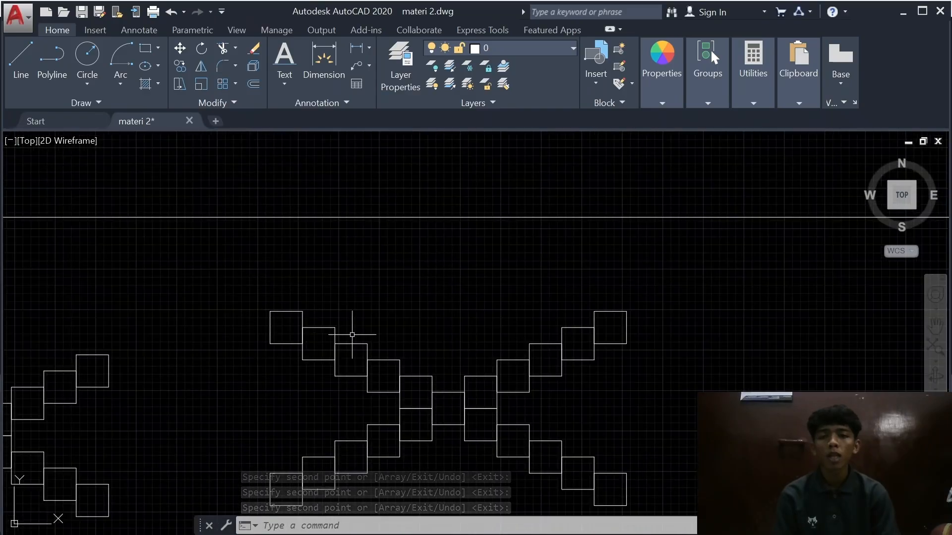
pyautogui.scroll(2, 421, 317)
pyautogui.moveTo(465, 340); pyautogui.dragTo(438, 188, button='middle')
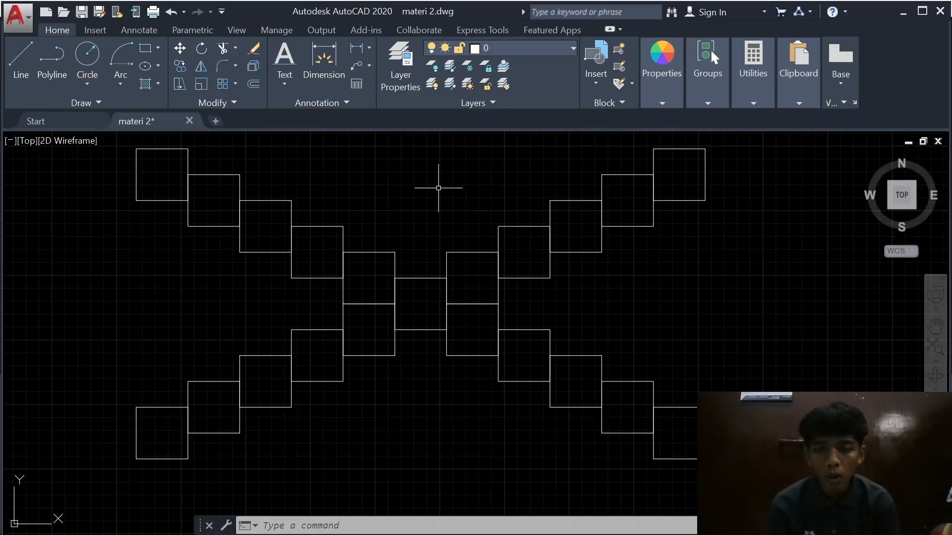
pyautogui.scroll(-2, 437, 193)
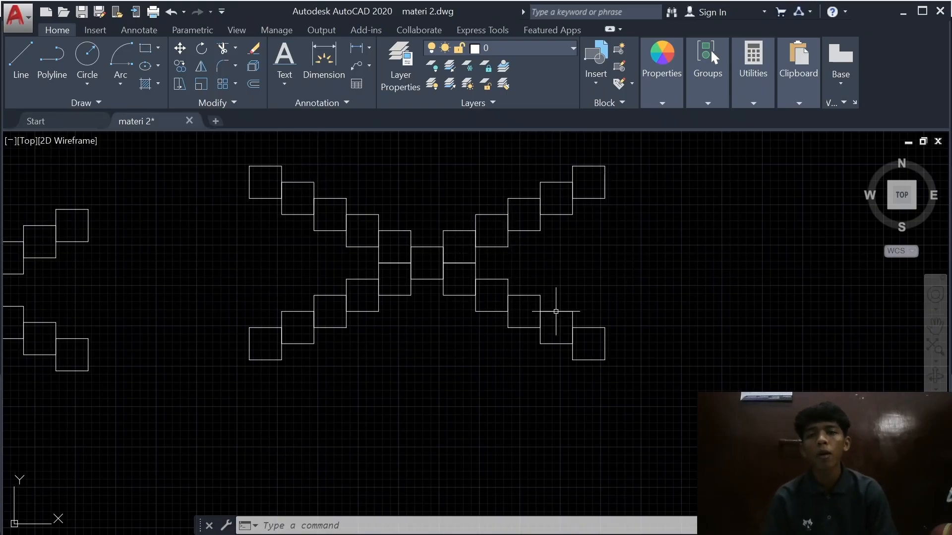
pyautogui.scroll(-3, 572, 299)
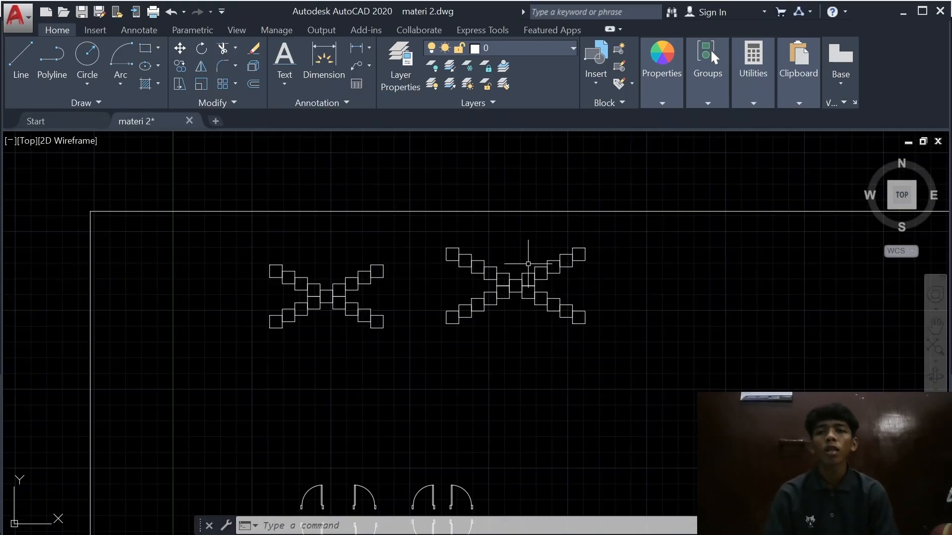
# Step: Examine the tilted rectangle aligned with the line at the 45° angle dimension
pyautogui.scroll(4, 637, 274)
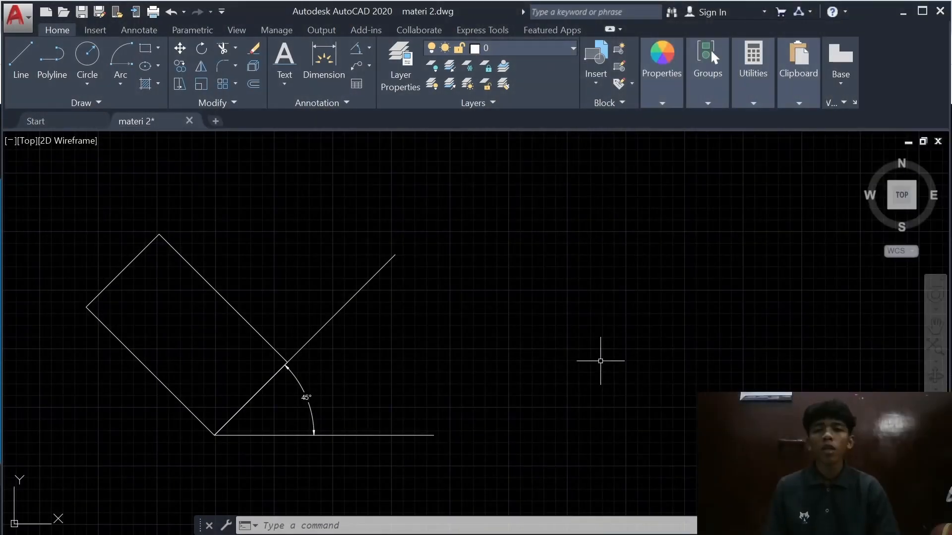
pyautogui.scroll(-4, 535, 335)
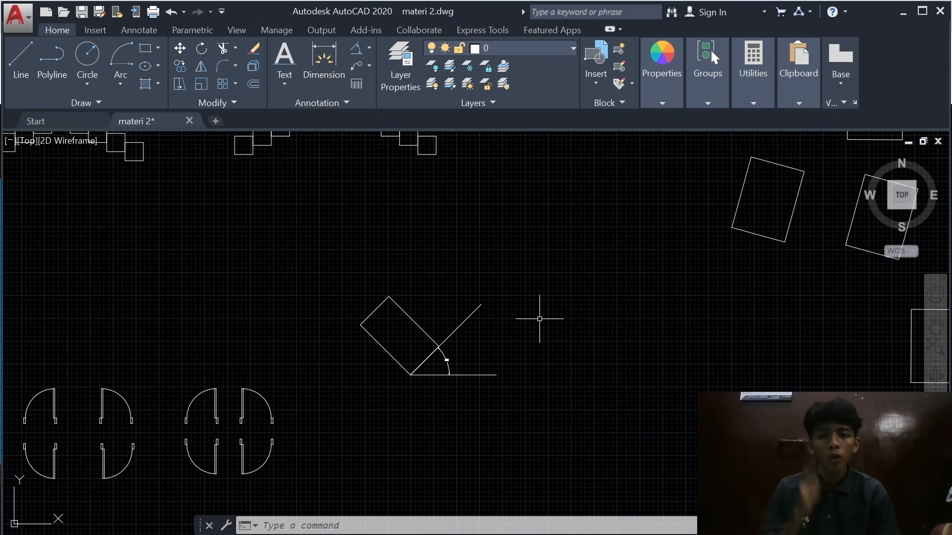
pyautogui.scroll(4, 466, 292)
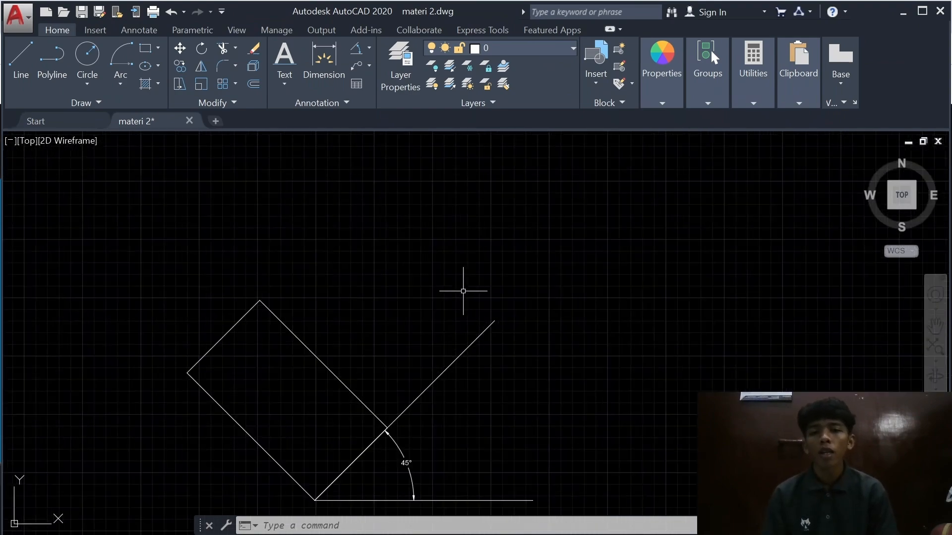
# Step: Look over the group of tilted and upright rectangles lying beside the 45° example
pyautogui.scroll(-2, 397, 450)
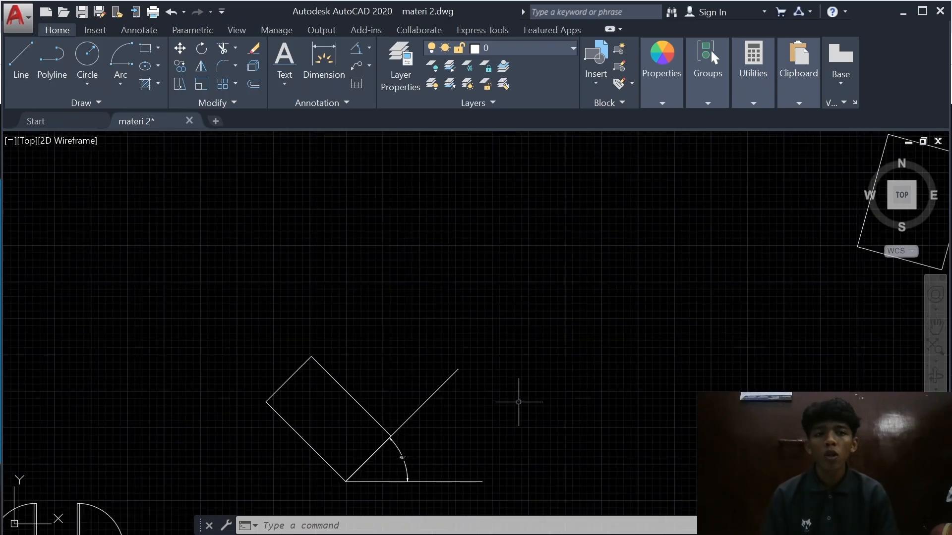
pyautogui.scroll(-2, 680, 321)
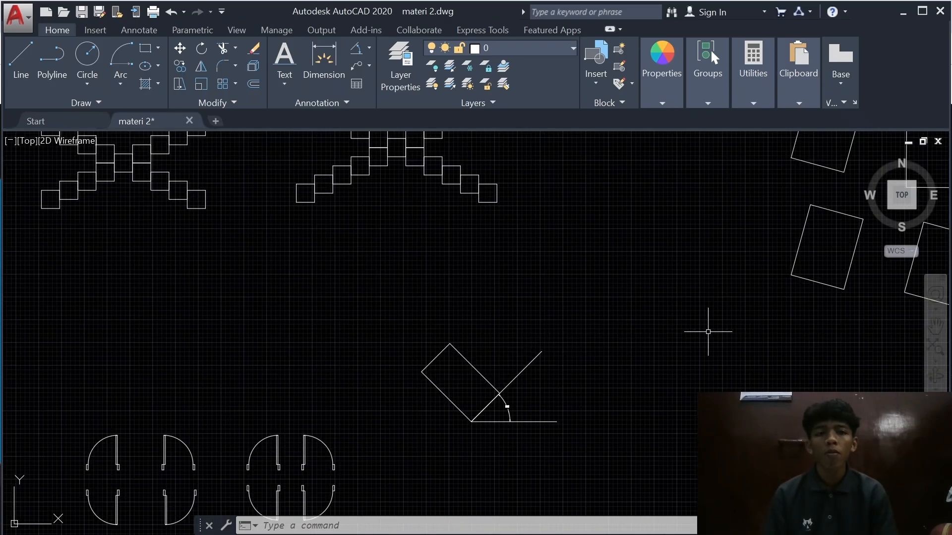
pyautogui.scroll(5, 563, 355)
pyautogui.scroll(2, 601, 318)
pyautogui.scroll(-4, 725, 321)
pyautogui.scroll(1, 739, 331)
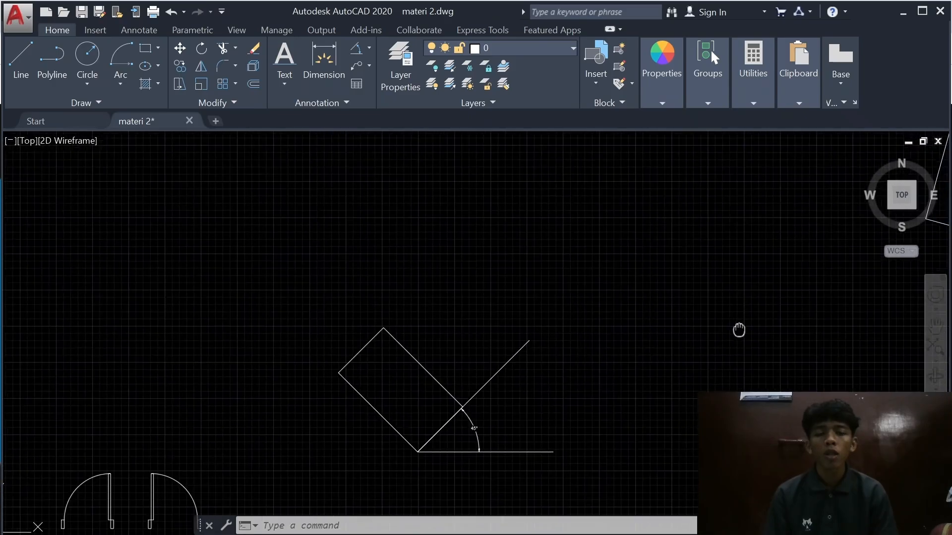
pyautogui.moveTo(739, 331); pyautogui.dragTo(326, 427, button='middle')
pyautogui.moveTo(598, 318); pyautogui.dragTo(410, 490, button='middle')
pyautogui.scroll(-2, 410, 490)
pyautogui.scroll(4, 592, 388)
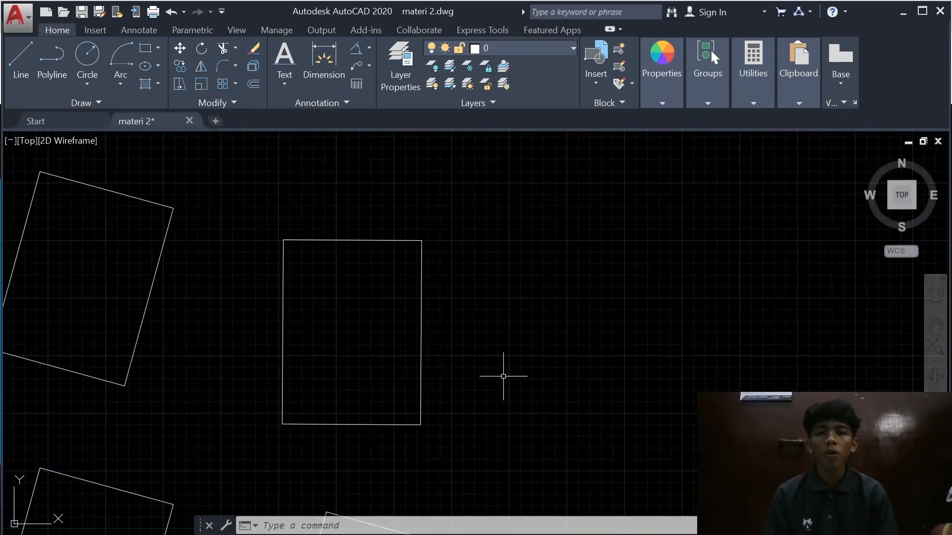
pyautogui.moveTo(503, 377); pyautogui.dragTo(466, 363, button='middle')
pyautogui.moveTo(333, 307); pyautogui.dragTo(516, 303, button='middle')
pyautogui.scroll(-2, 272, 361)
pyautogui.moveTo(468, 412)
pyautogui.mouseDown(button='middle')
pyautogui.moveTo(511, 344)
pyautogui.moveTo(588, 272)
pyautogui.mouseUp(button='middle')
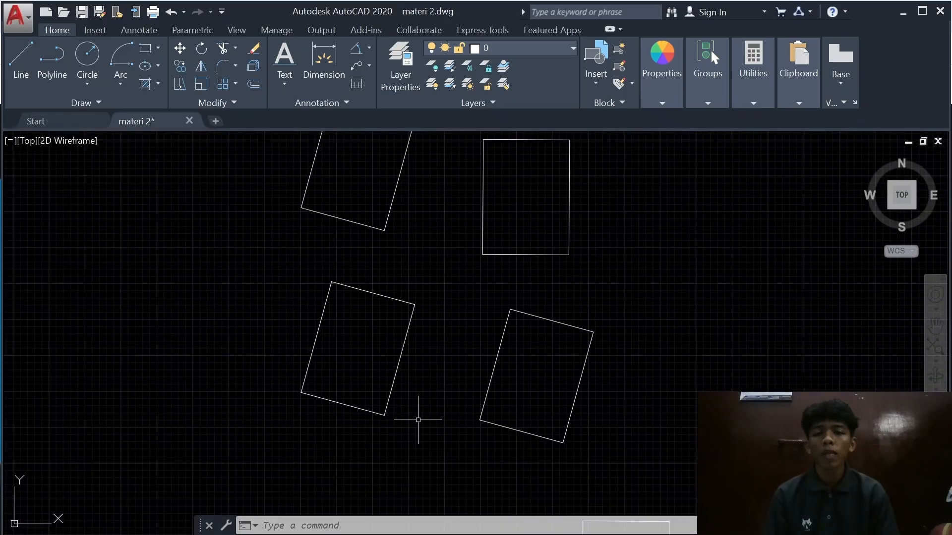
# Step: Review the reference rectangle and how its short edge lies along the 45° line
pyautogui.moveTo(199, 356)
pyautogui.mouseDown(button='middle')
pyautogui.moveTo(486, 342)
pyautogui.moveTo(619, 313)
pyautogui.mouseUp(button='middle')
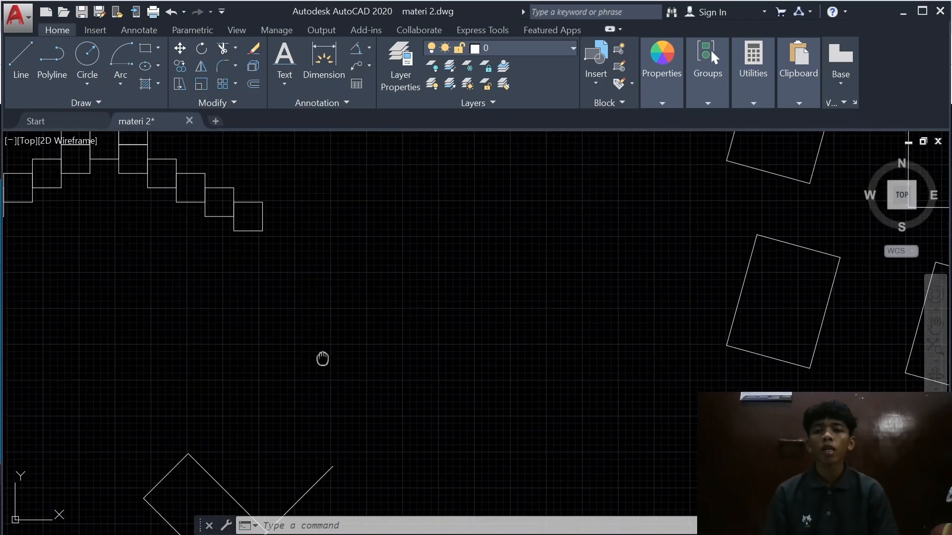
pyautogui.moveTo(323, 357); pyautogui.dragTo(466, 262, button='middle')
pyautogui.scroll(-3, 516, 326)
pyautogui.scroll(3, 519, 329)
pyautogui.scroll(2, 519, 329)
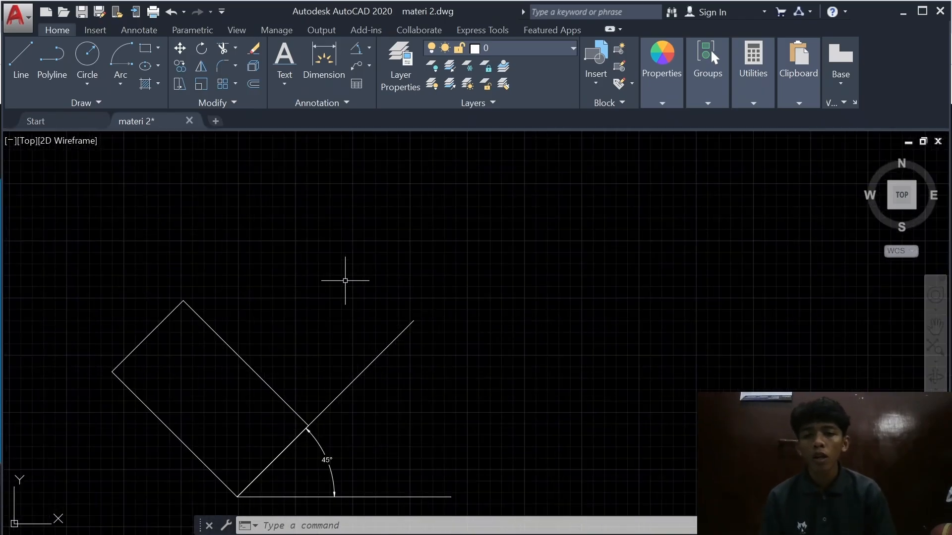
pyautogui.moveTo(346, 278); pyautogui.dragTo(443, 251, button='middle')
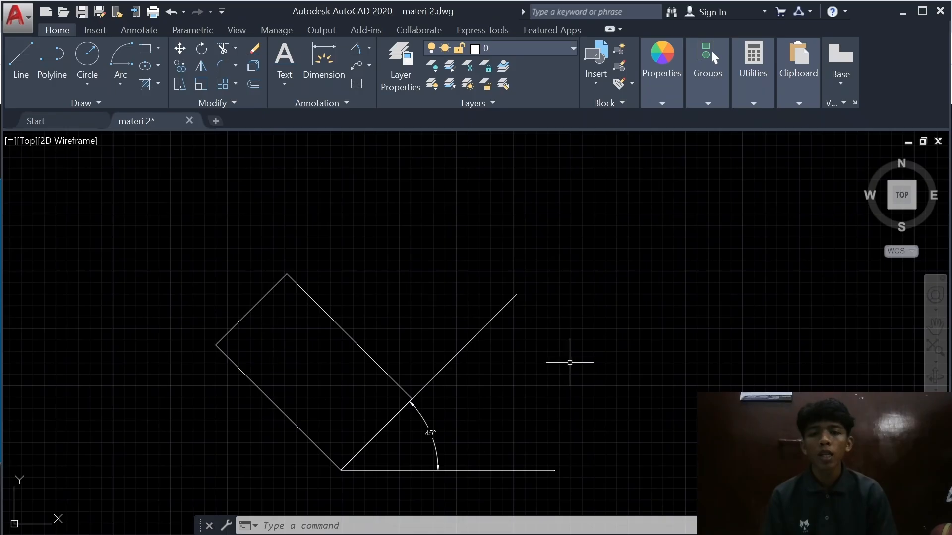
pyautogui.moveTo(719, 369); pyautogui.dragTo(452, 371, button='middle')
pyautogui.scroll(-2, 484, 367)
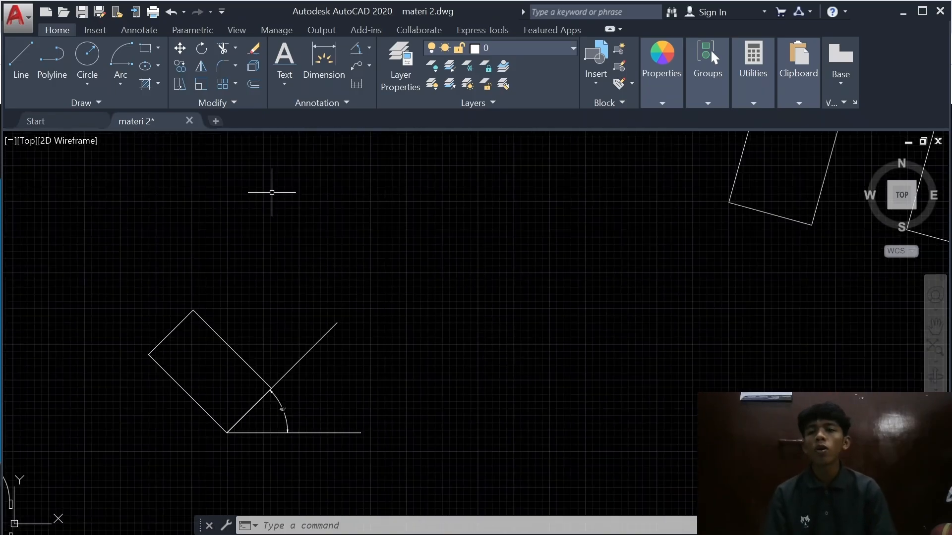
pyautogui.click(158, 54)
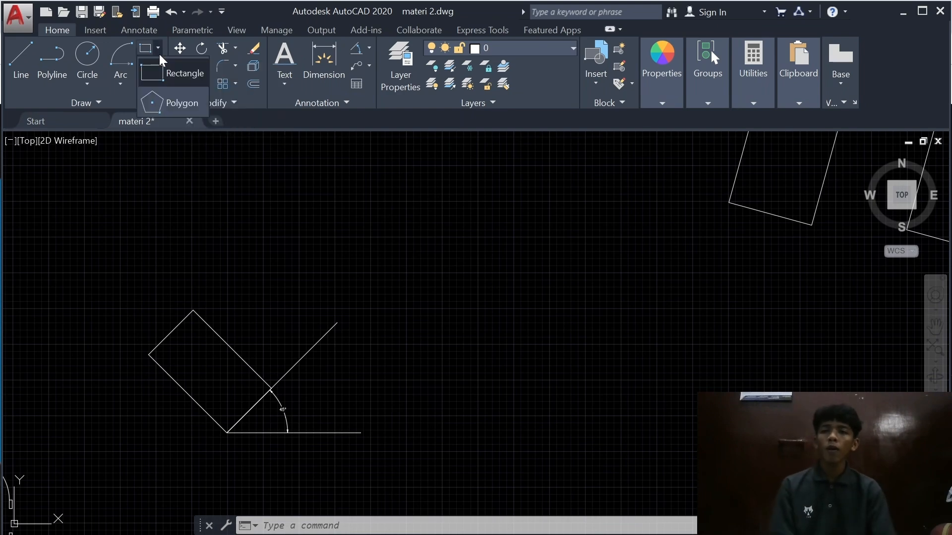
pyautogui.click(485, 313)
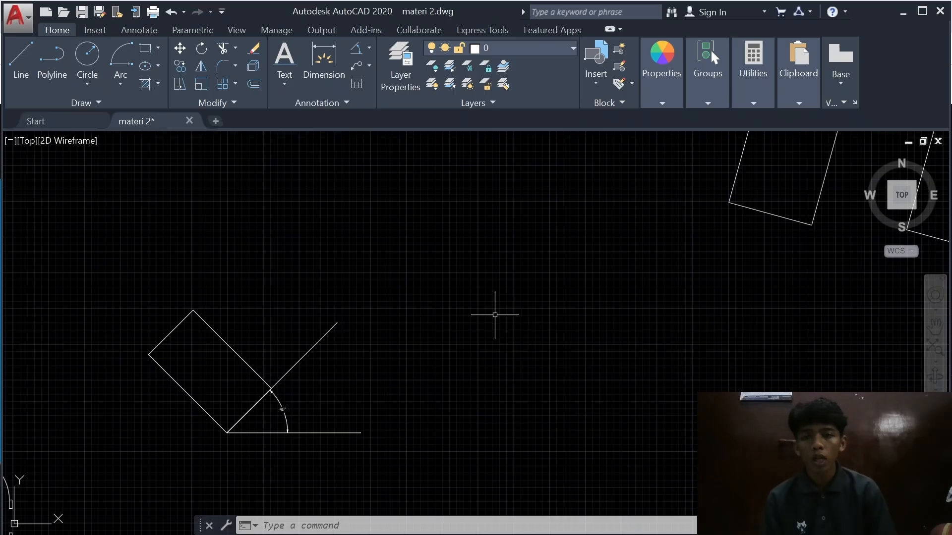
pyautogui.click(495, 315)
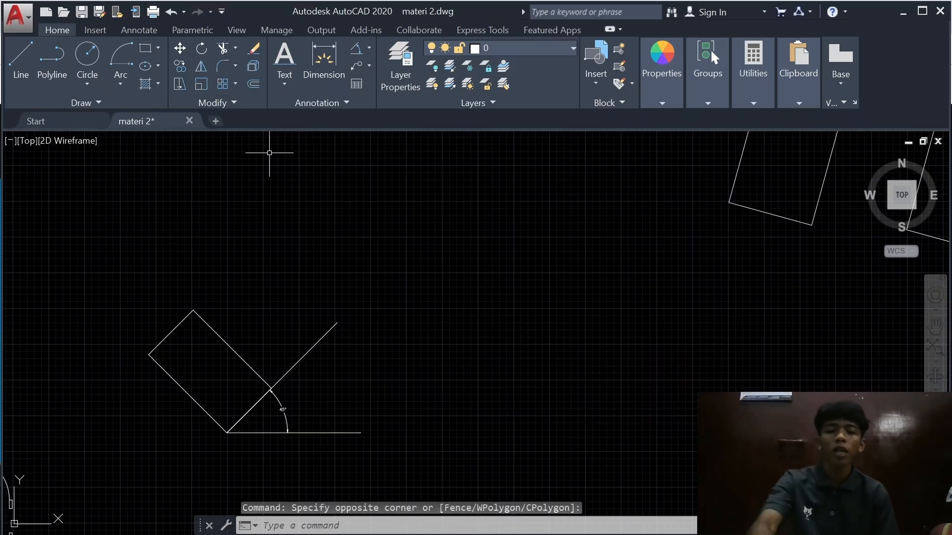
# Step: Draw a rectangle 200 wide and 100 high in the empty area beside the 45° reference rectangle
pyautogui.write('rec')
pyautogui.press('Return')
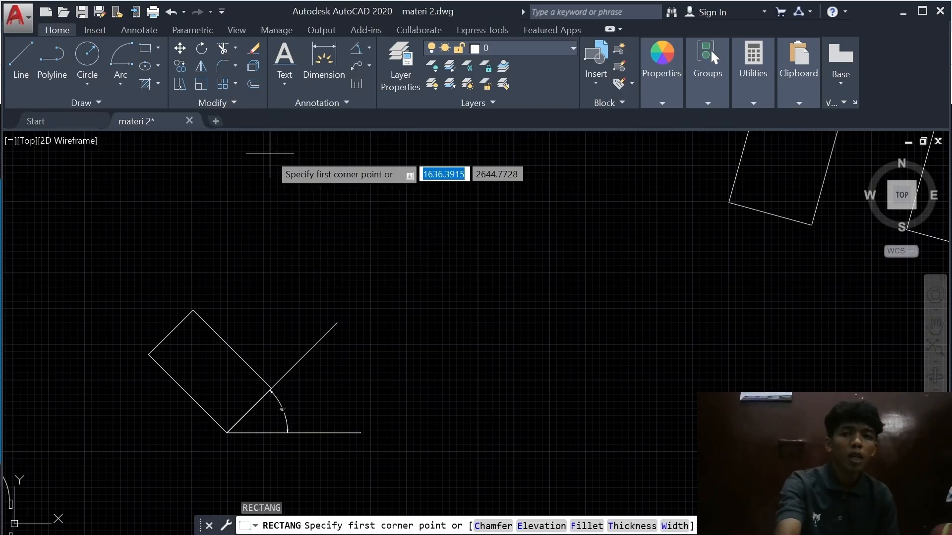
pyautogui.click(449, 315)
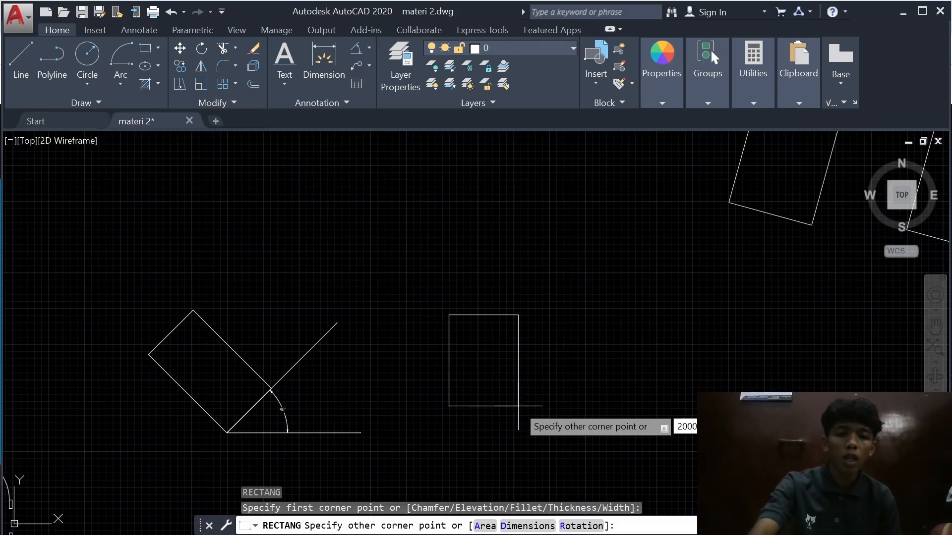
pyautogui.press('Tab')
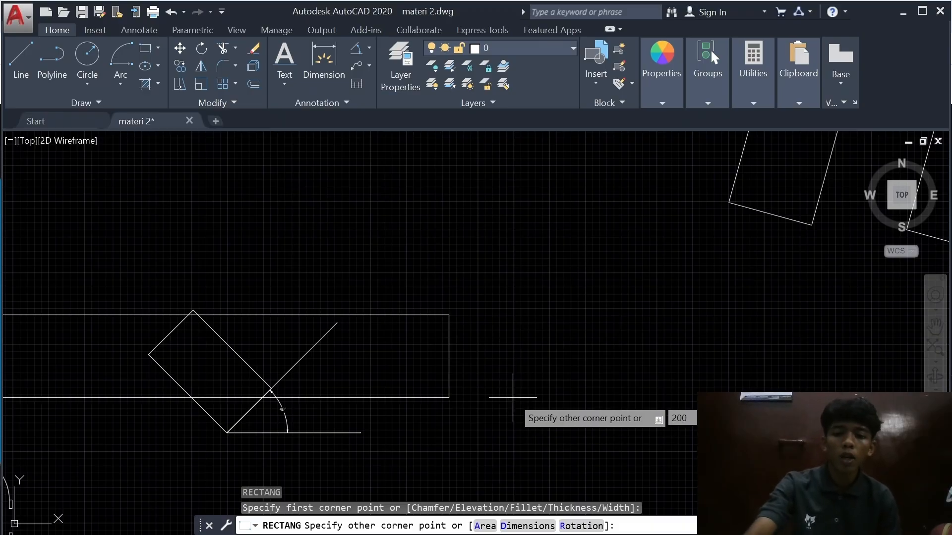
pyautogui.write('100')
pyautogui.press('Return')
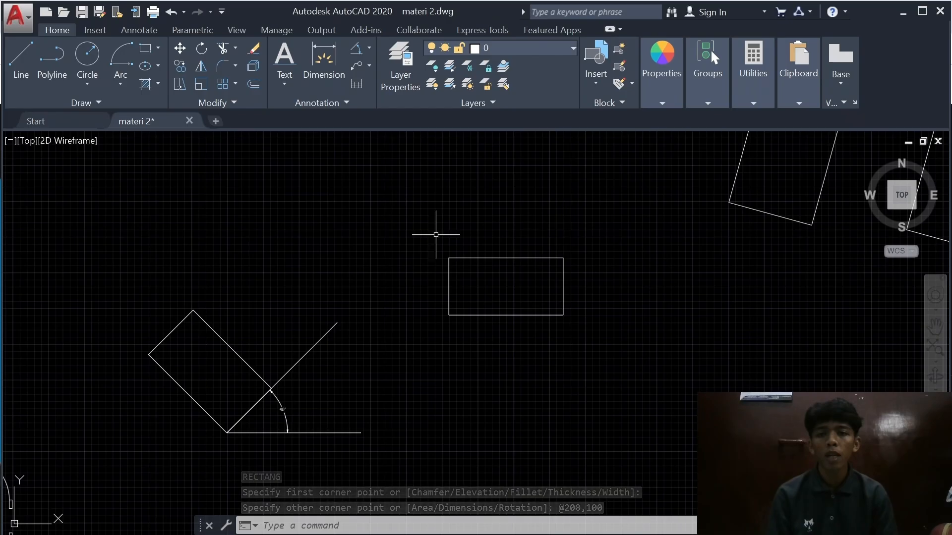
# Step: Delete the 200 by 100 rectangle beside the 45° reference
pyautogui.click(416, 216)
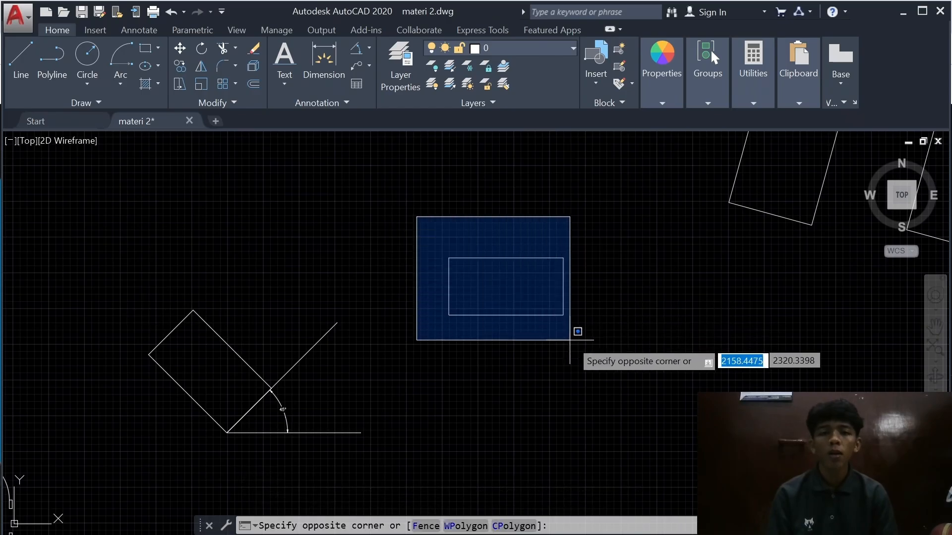
pyautogui.click(599, 342)
pyautogui.press('Delete')
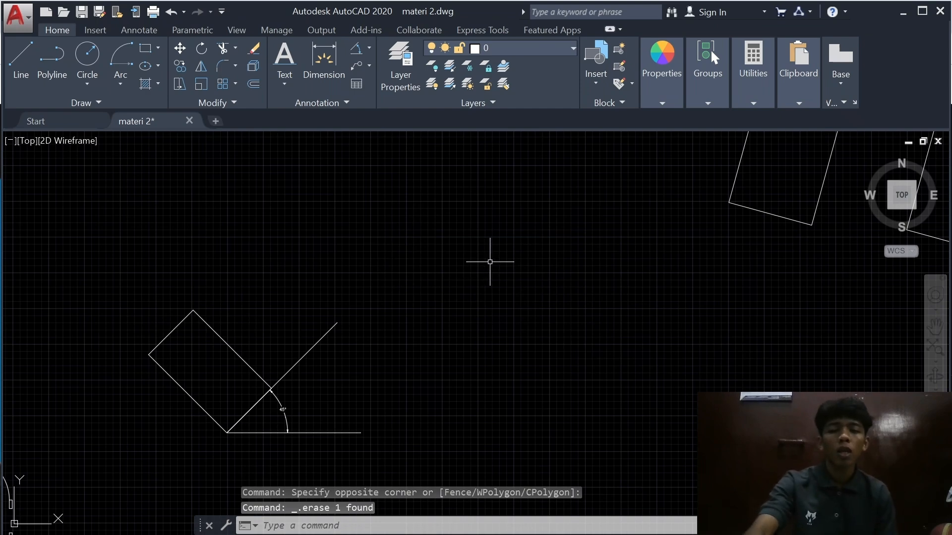
# Step: Draw an upright rectangle 100 wide and 200 high in the empty area beside the 45° reference rectangle
pyautogui.write('rec')
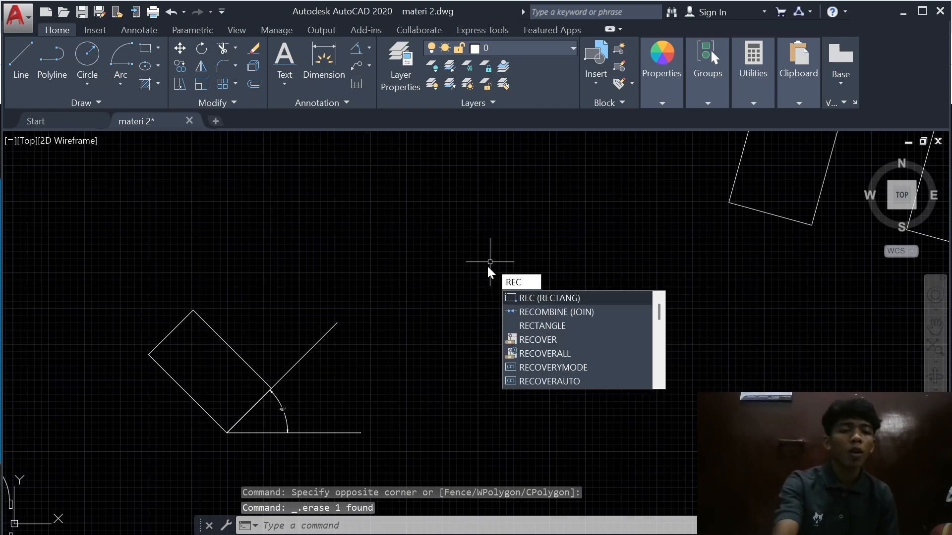
pyautogui.press('Return')
pyautogui.click(471, 307)
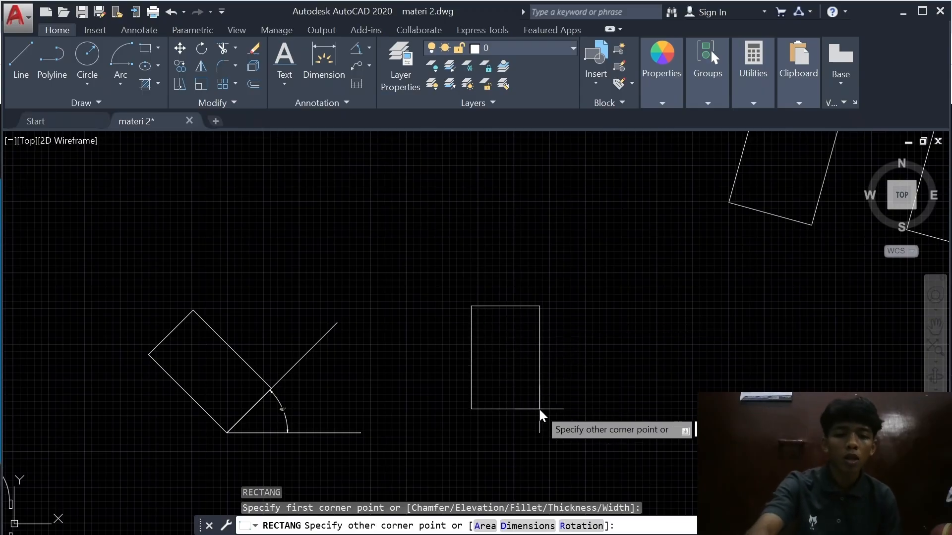
pyautogui.write(',')
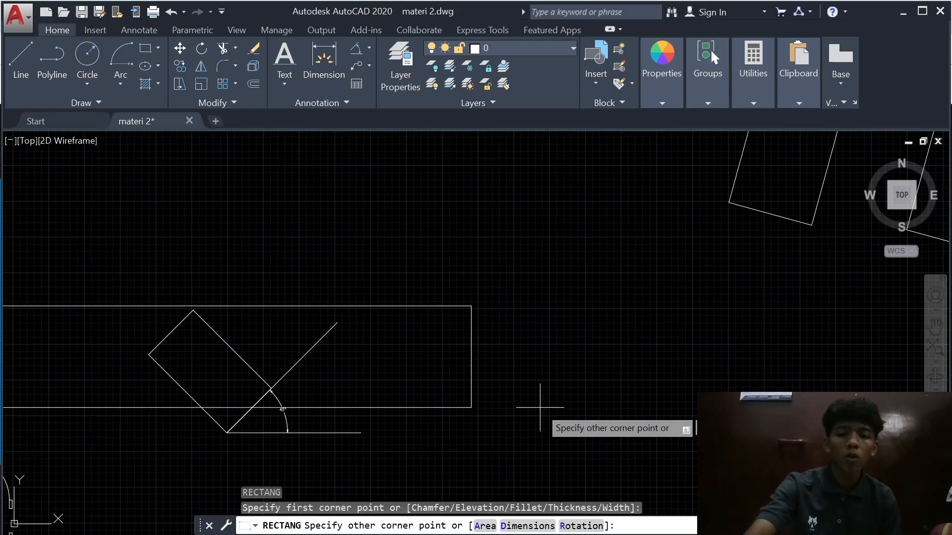
pyautogui.press('Return')
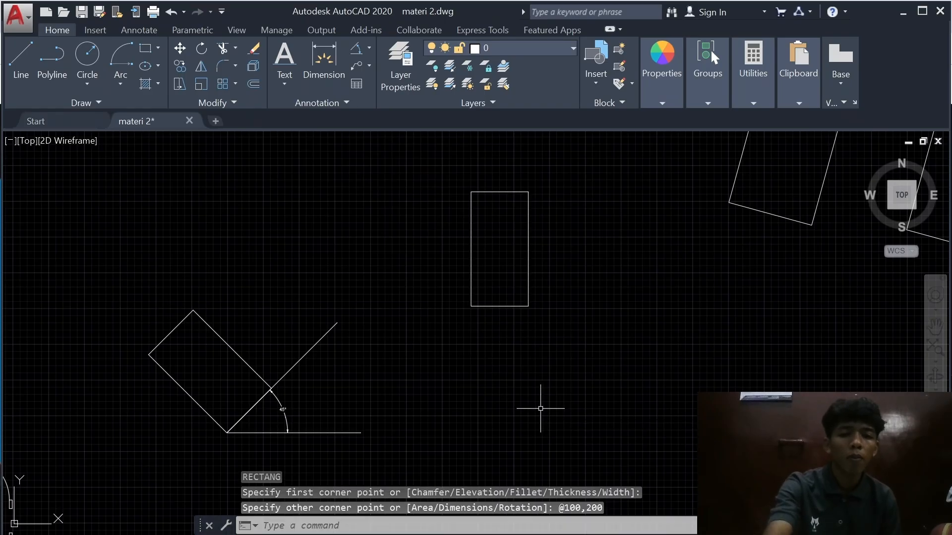
# Step: Rotate the upright 100 by 200 rectangle by 45° about its lower-left corner
pyautogui.moveTo(603, 278); pyautogui.dragTo(572, 326, button='middle')
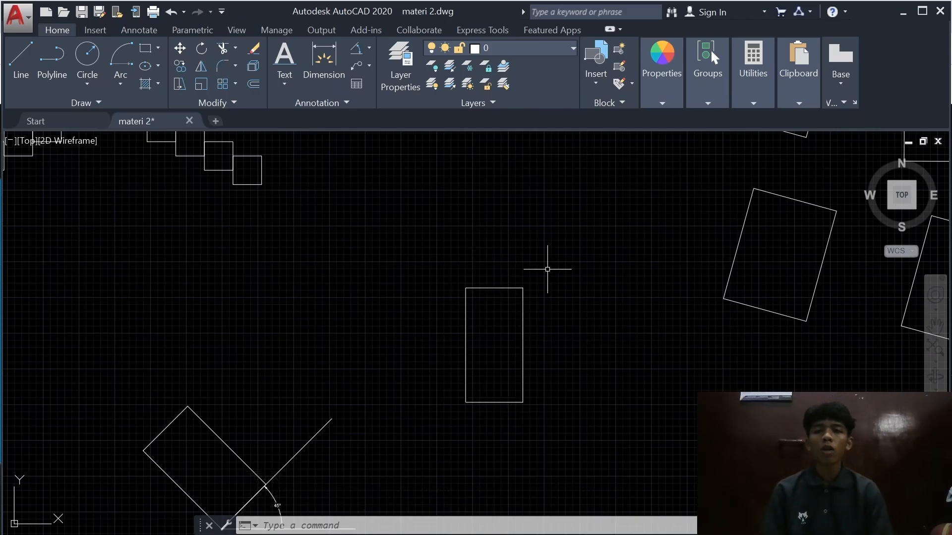
pyautogui.moveTo(363, 381)
pyautogui.mouseDown(button='middle')
pyautogui.moveTo(374, 296)
pyautogui.moveTo(330, 323)
pyautogui.mouseUp(button='middle')
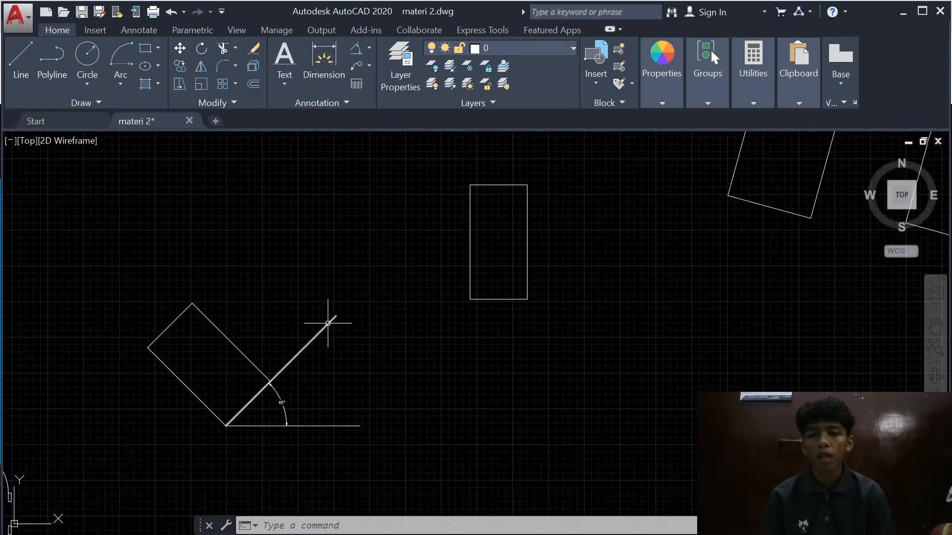
pyautogui.scroll(2, 430, 304)
pyautogui.moveTo(415, 349); pyautogui.dragTo(325, 408, button='middle')
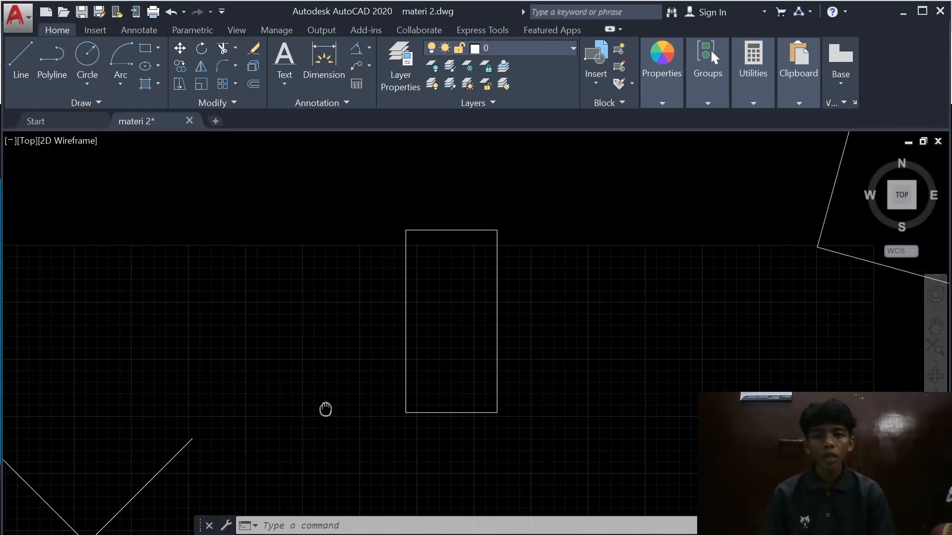
pyautogui.scroll(-4, 568, 314)
pyautogui.scroll(4, 555, 292)
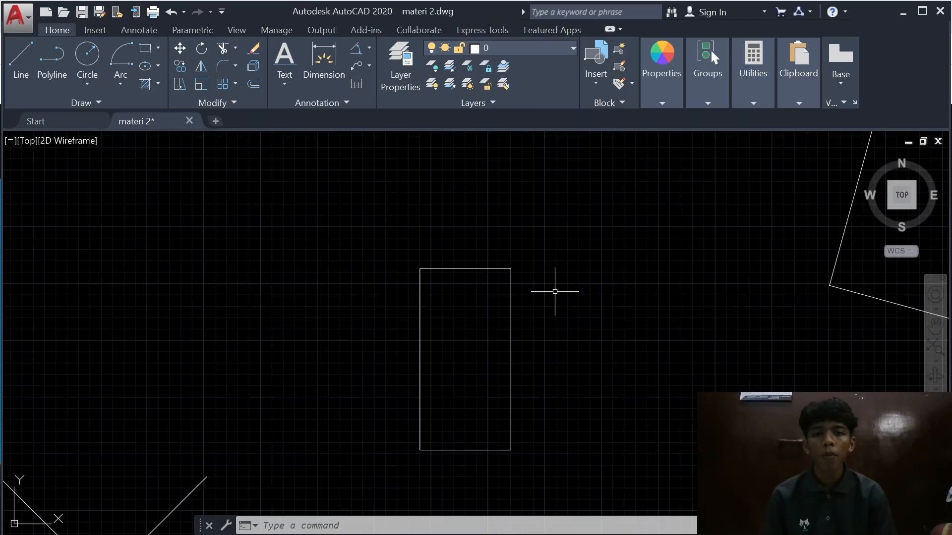
pyautogui.click(594, 234)
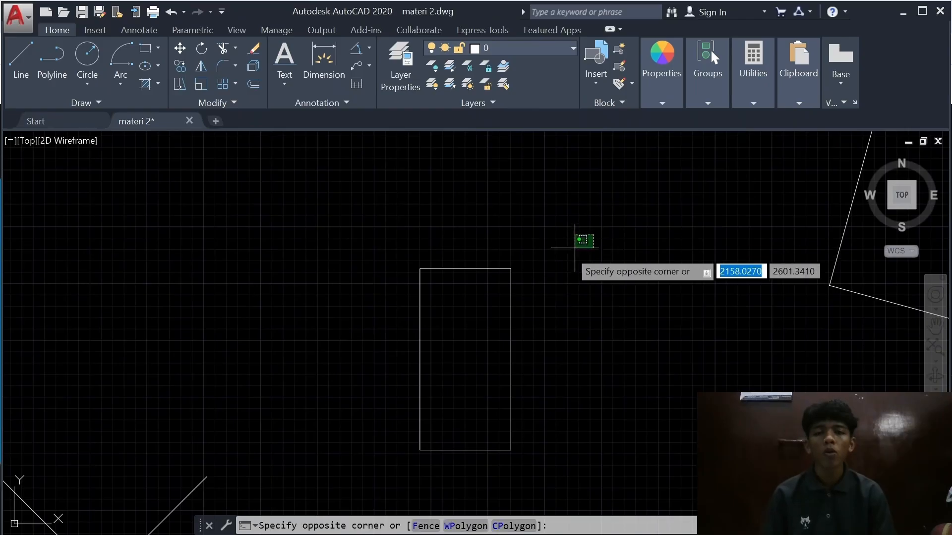
pyautogui.click(341, 462)
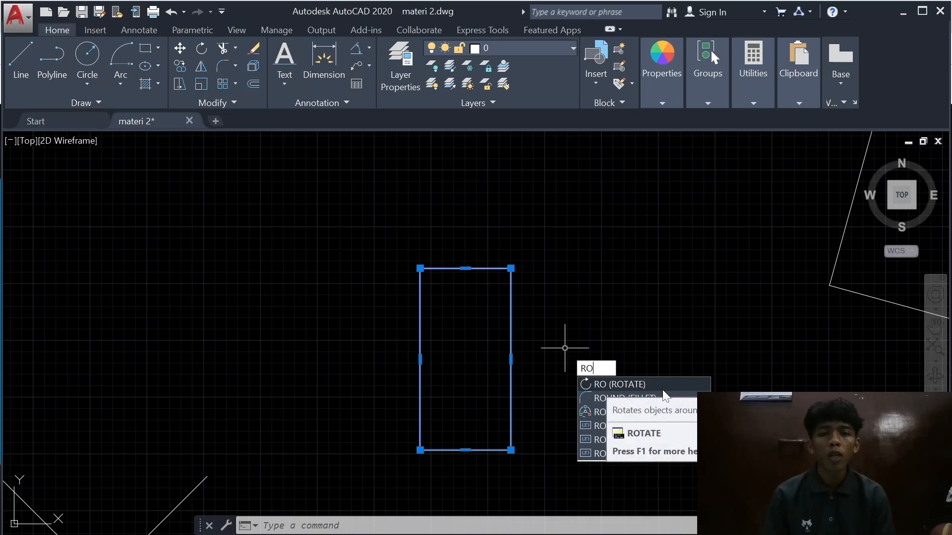
pyautogui.click(630, 383)
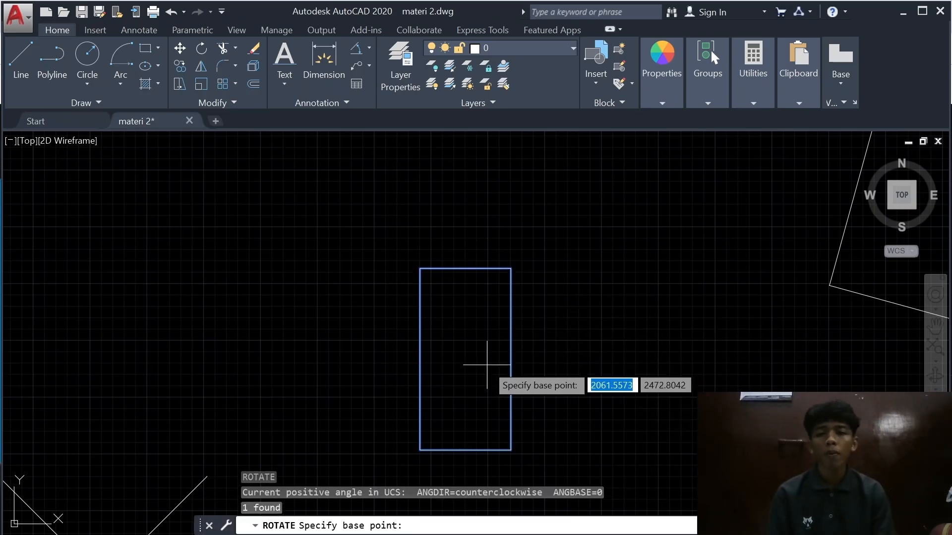
pyautogui.scroll(-2, 573, 379)
pyautogui.moveTo(570, 379); pyautogui.dragTo(564, 326, button='middle')
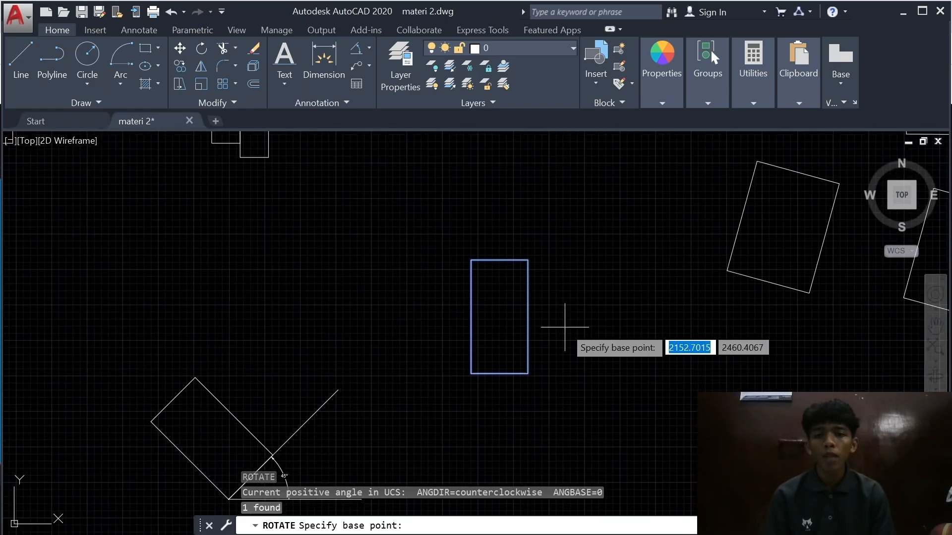
pyautogui.click(471, 373)
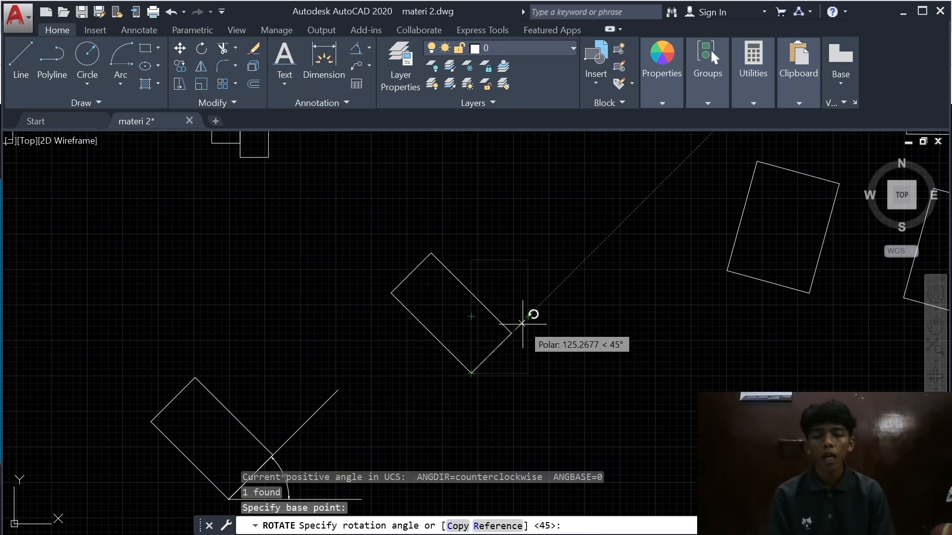
pyautogui.write('4')
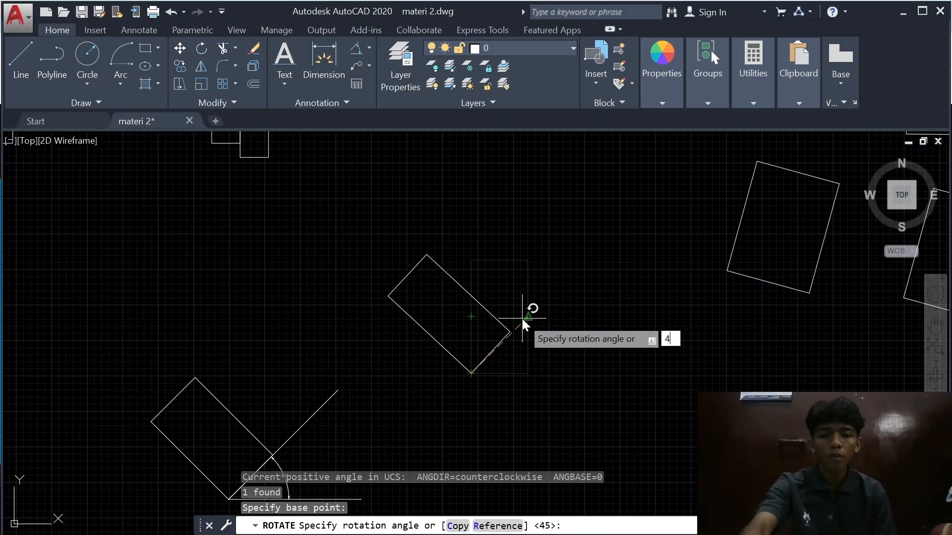
pyautogui.write('5')
pyautogui.press('Return')
# Step: Compare the rotated rectangle with the 45° reference figure, examining the reference's inclined line, horizontal baseline and angle dimension
pyautogui.scroll(-2, 529, 284)
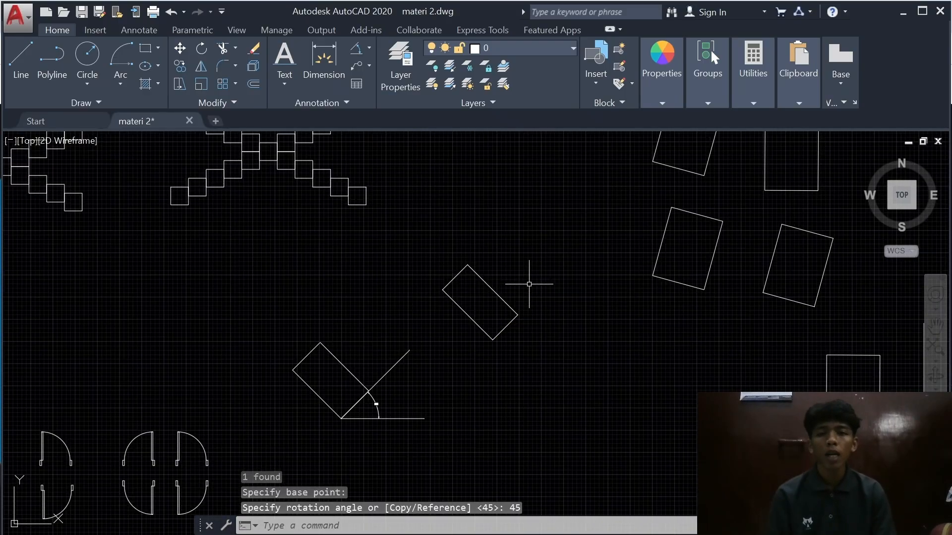
pyautogui.scroll(4, 474, 279)
pyautogui.scroll(-2, 486, 240)
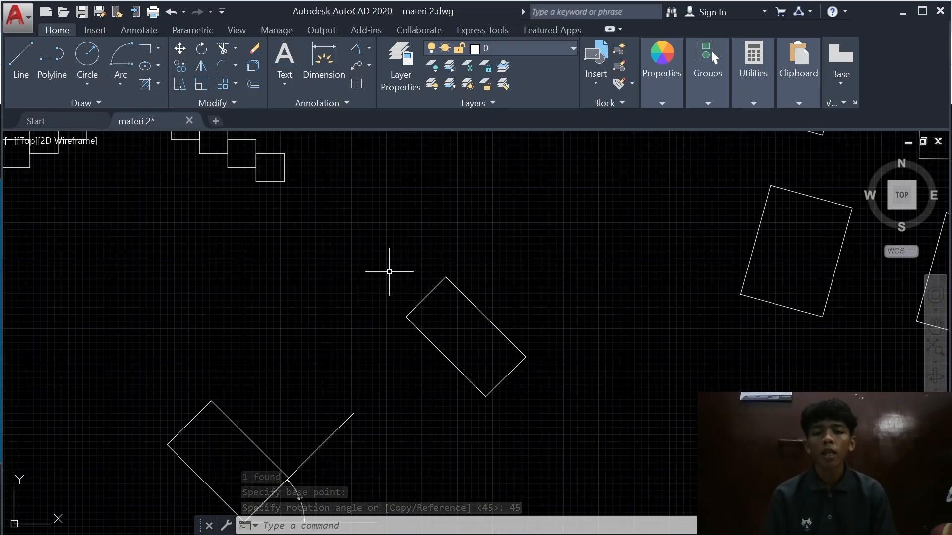
pyautogui.click(442, 246)
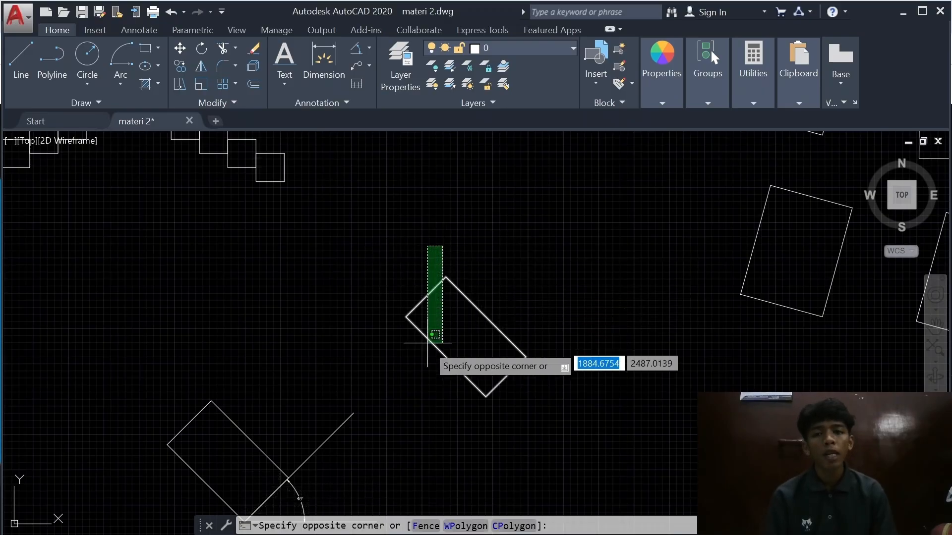
pyautogui.click(523, 392)
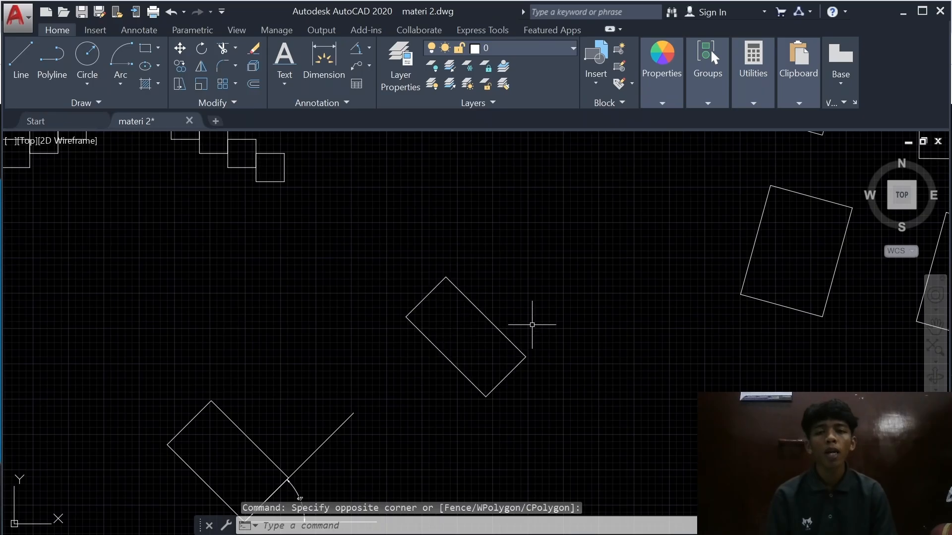
pyautogui.scroll(-3, 564, 325)
pyautogui.scroll(8, 440, 393)
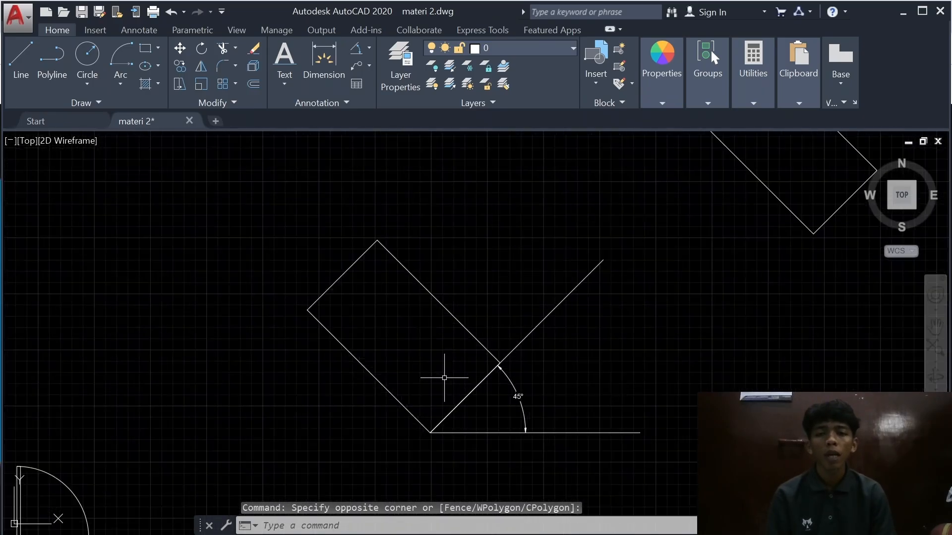
pyautogui.moveTo(744, 361); pyautogui.dragTo(419, 332, button='middle')
pyautogui.scroll(-2, 419, 333)
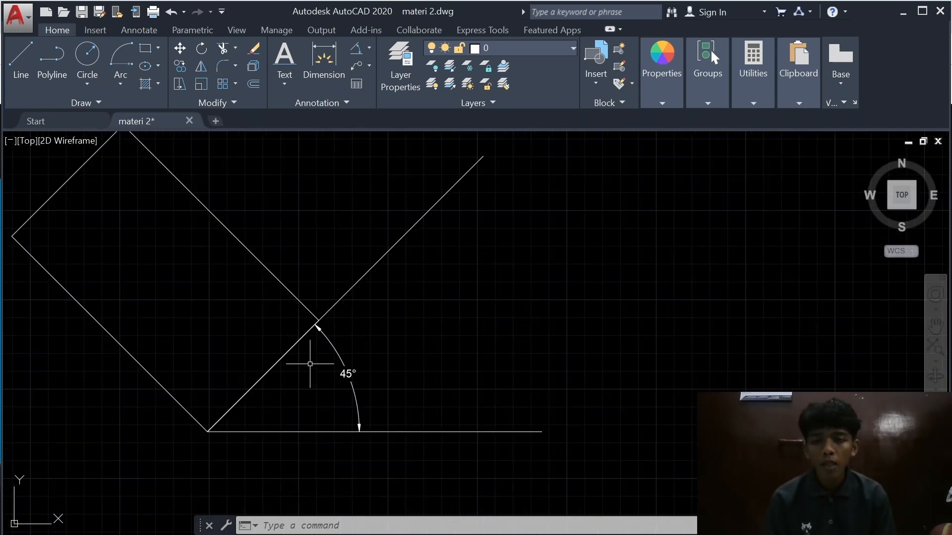
pyautogui.scroll(-2, 313, 377)
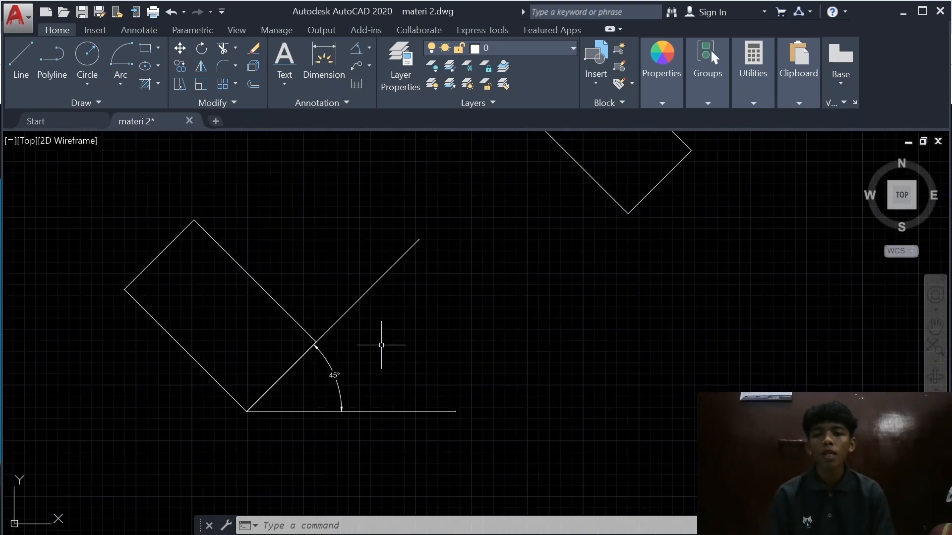
pyautogui.scroll(-2, 643, 280)
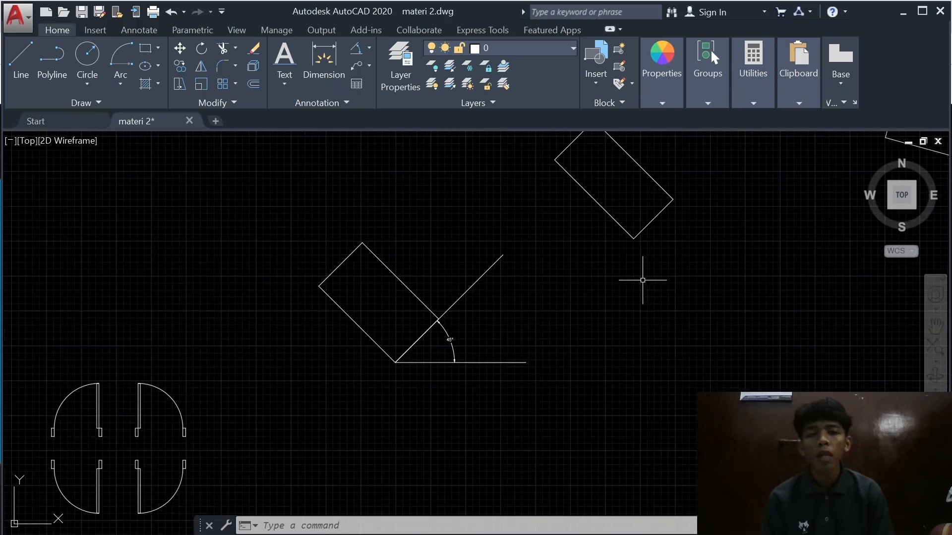
pyautogui.scroll(2, 527, 251)
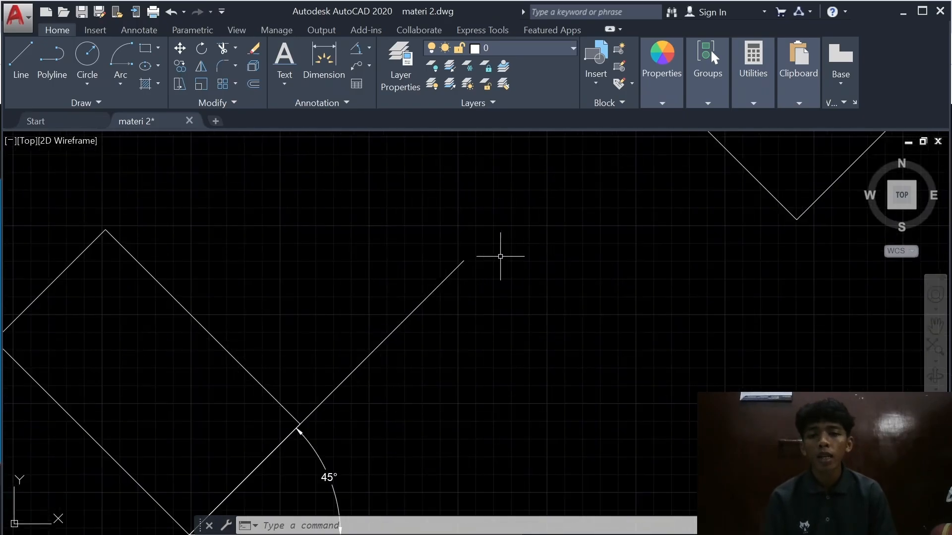
pyautogui.scroll(-2, 482, 253)
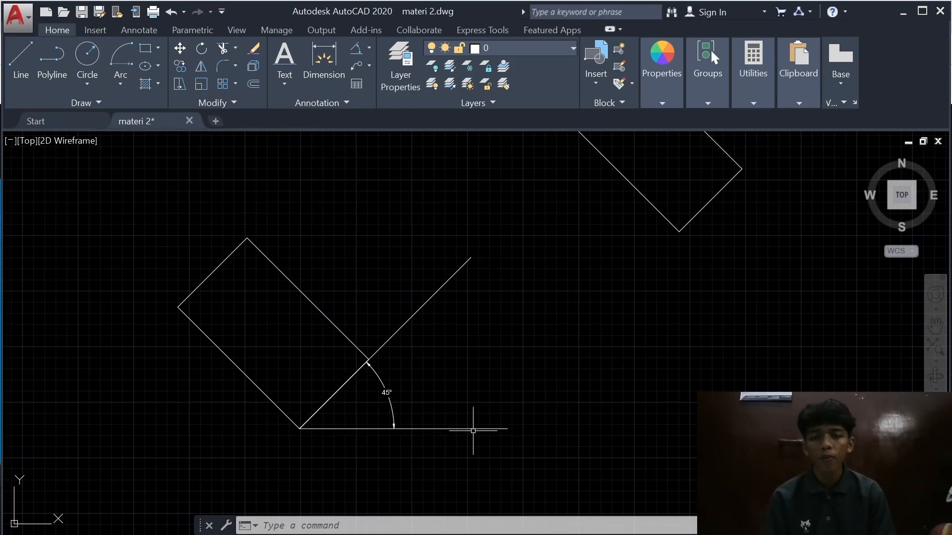
pyautogui.moveTo(727, 318); pyautogui.dragTo(623, 372, button='middle')
pyautogui.scroll(-2, 714, 290)
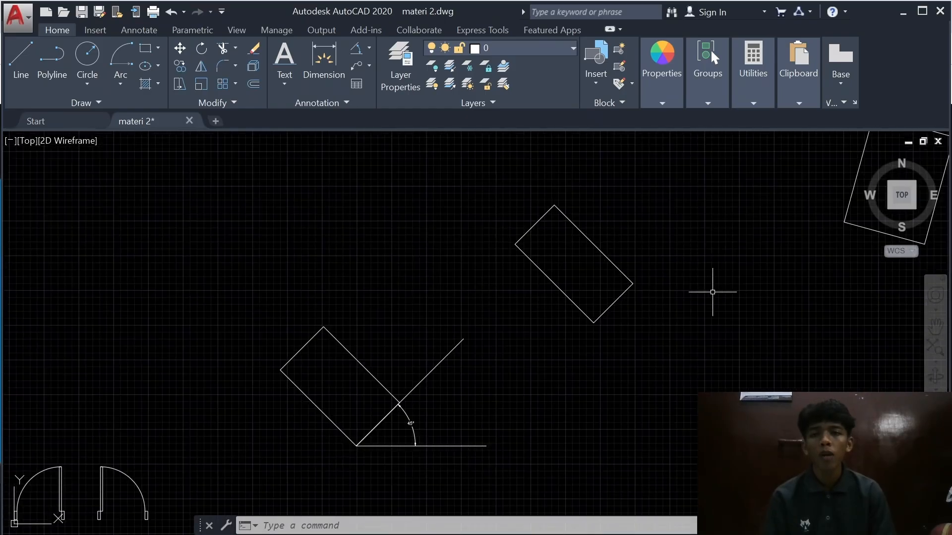
pyautogui.moveTo(712, 287); pyautogui.dragTo(538, 358, button='middle')
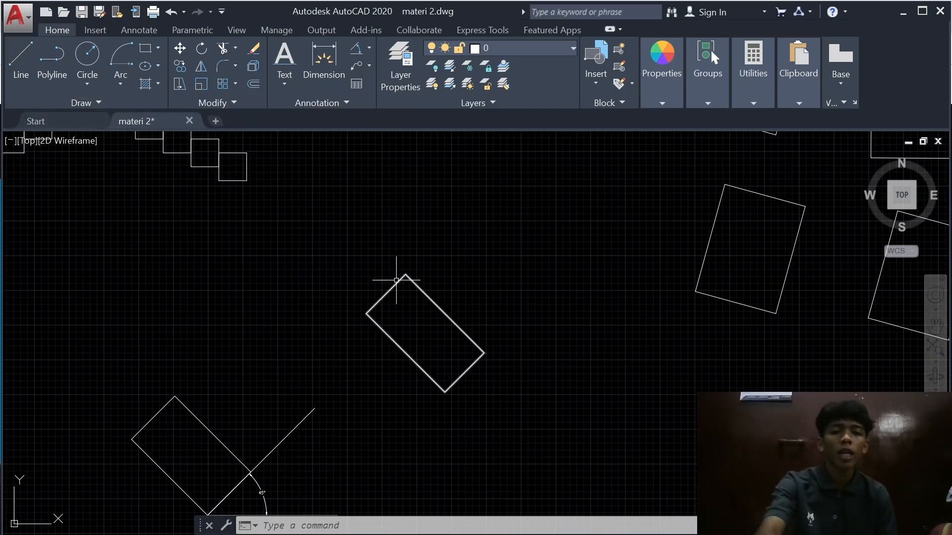
# Step: Draw a 190-long line at 45° from the rotated rectangle's lowest corner, running along its short side and beyond it
pyautogui.write('l')
pyautogui.press('Return')
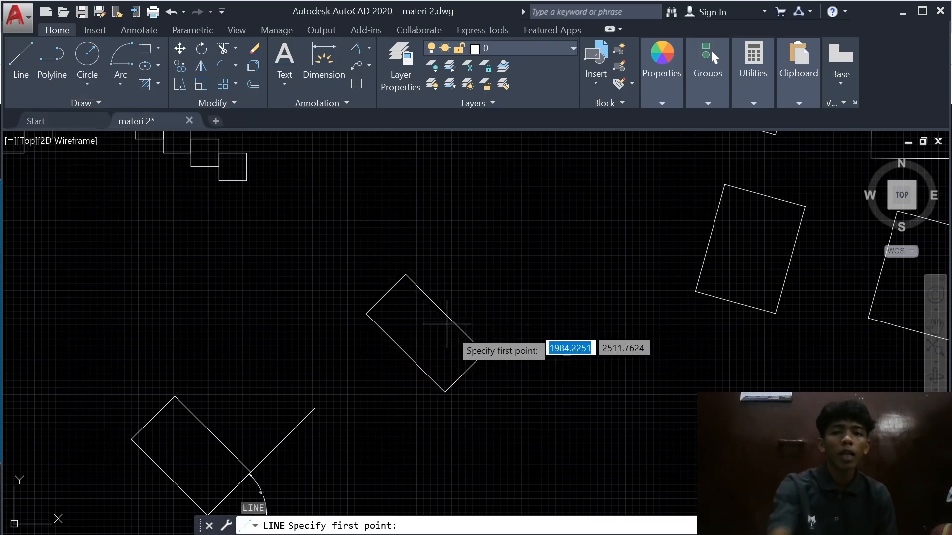
pyautogui.scroll(4, 466, 374)
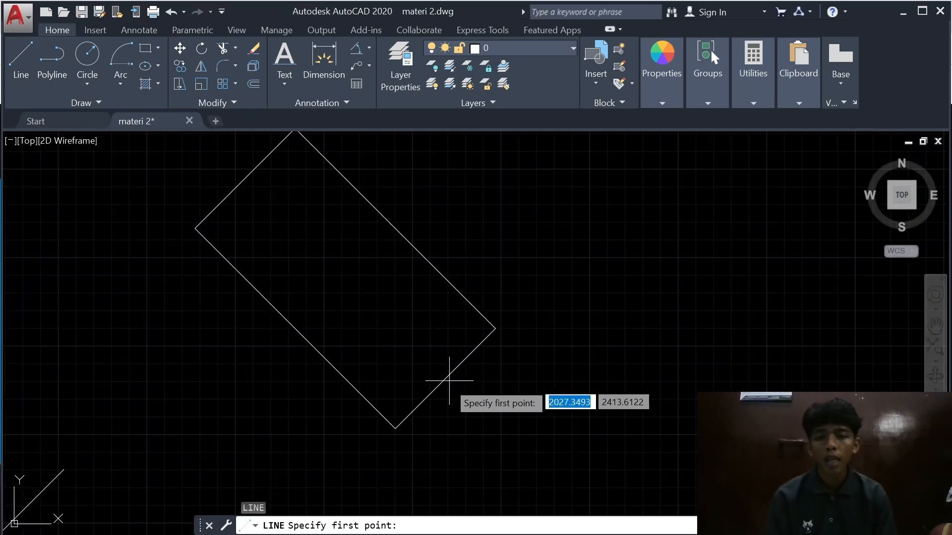
pyautogui.click(395, 429)
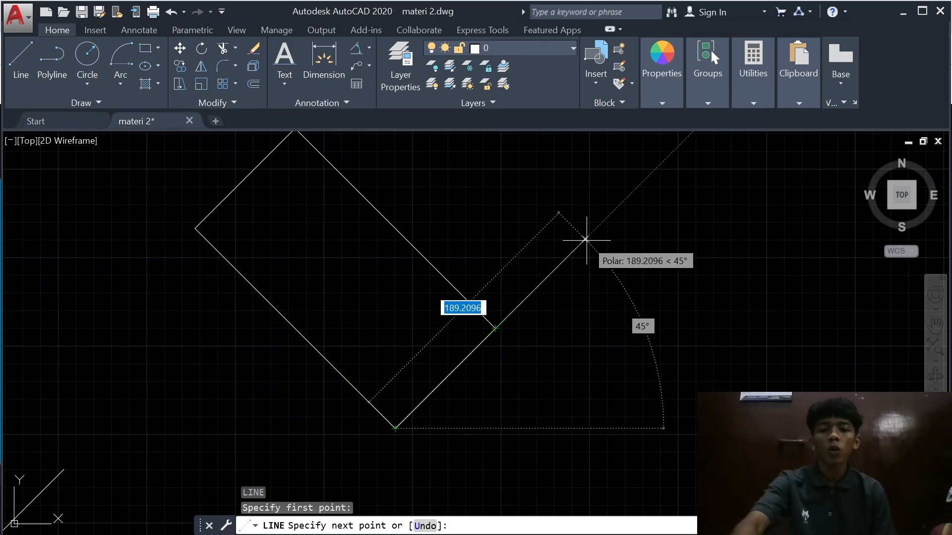
pyautogui.write('1')
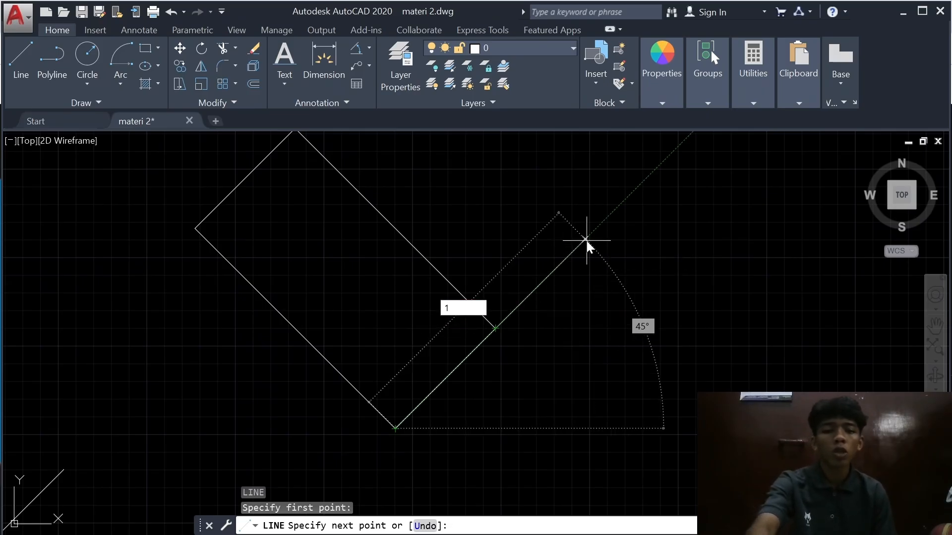
pyautogui.write('90')
pyautogui.press('Return')
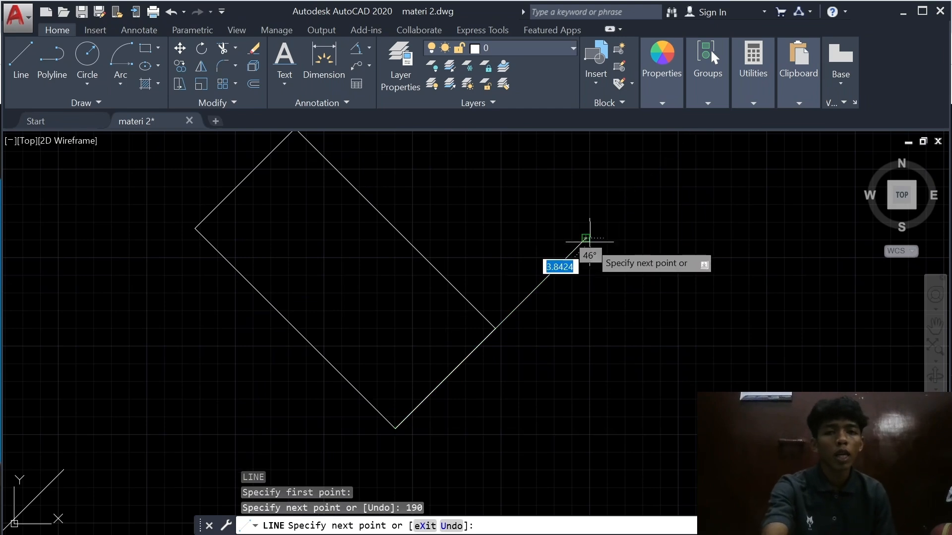
pyautogui.press('Return')
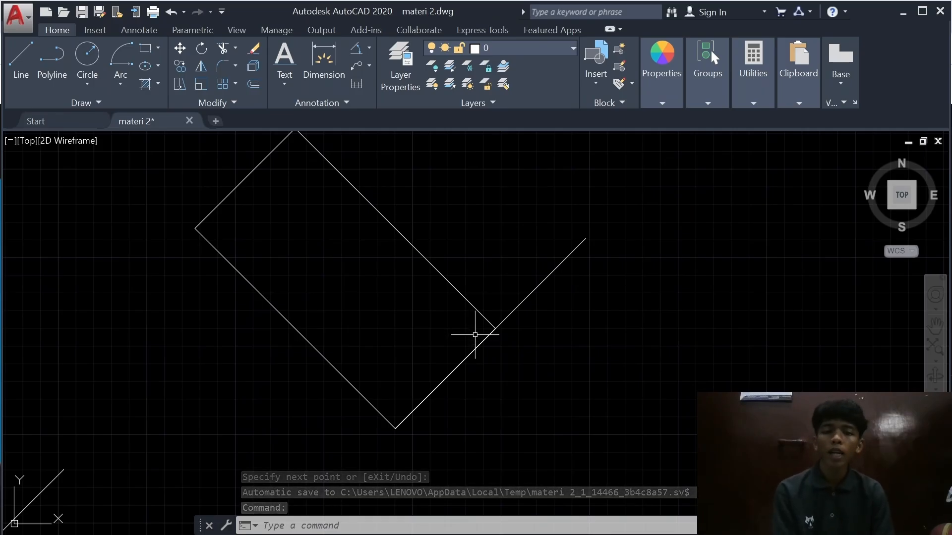
# Step: Draw a 190-long horizontal line to the right from the rotated rectangle's lowest corner
pyautogui.press('Return')
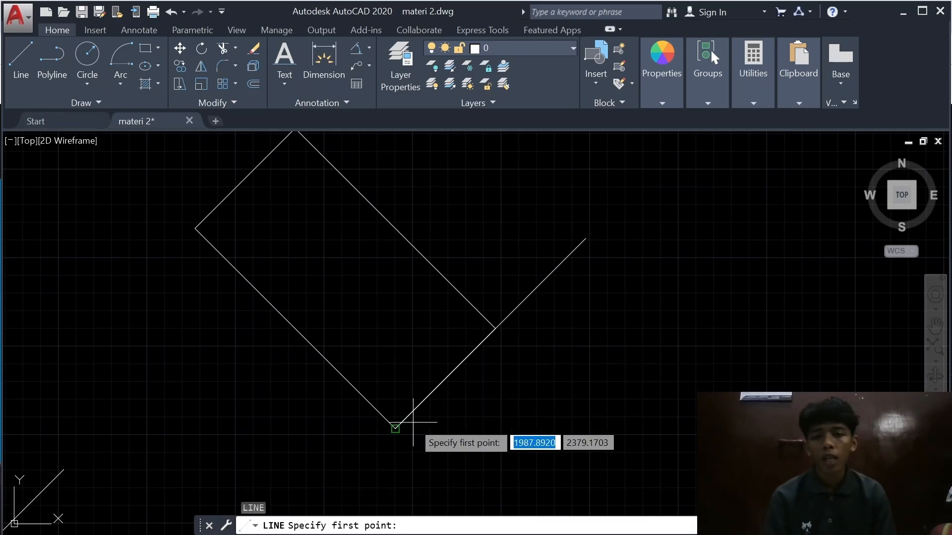
pyautogui.click(395, 429)
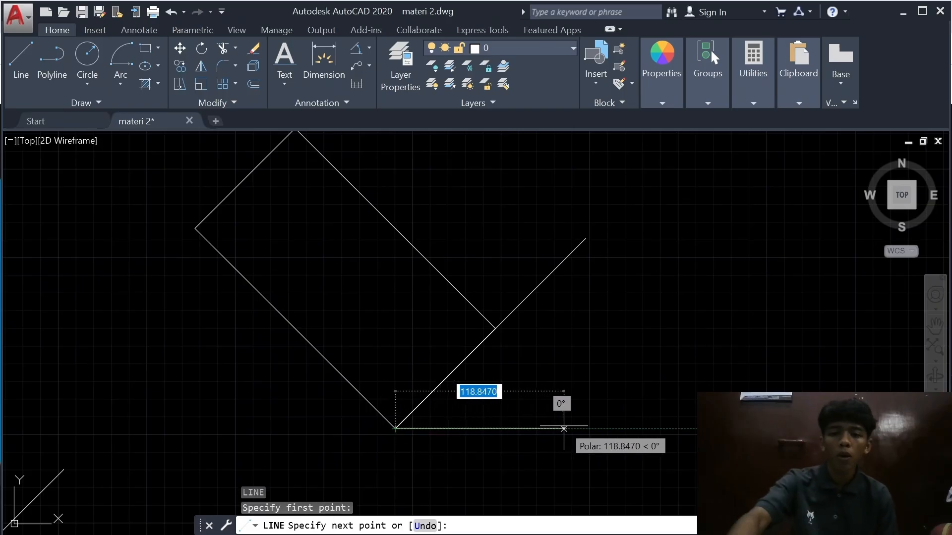
pyautogui.write('190')
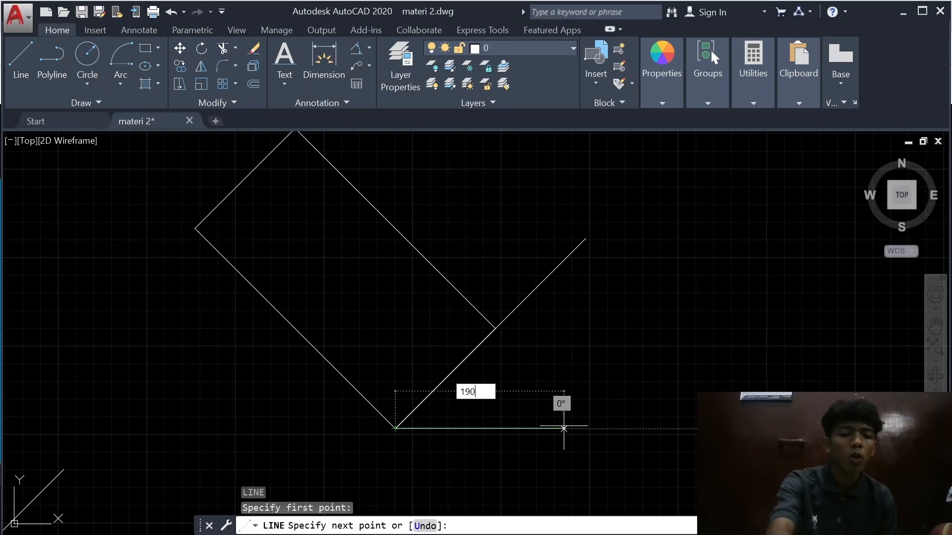
pyautogui.press('Return')
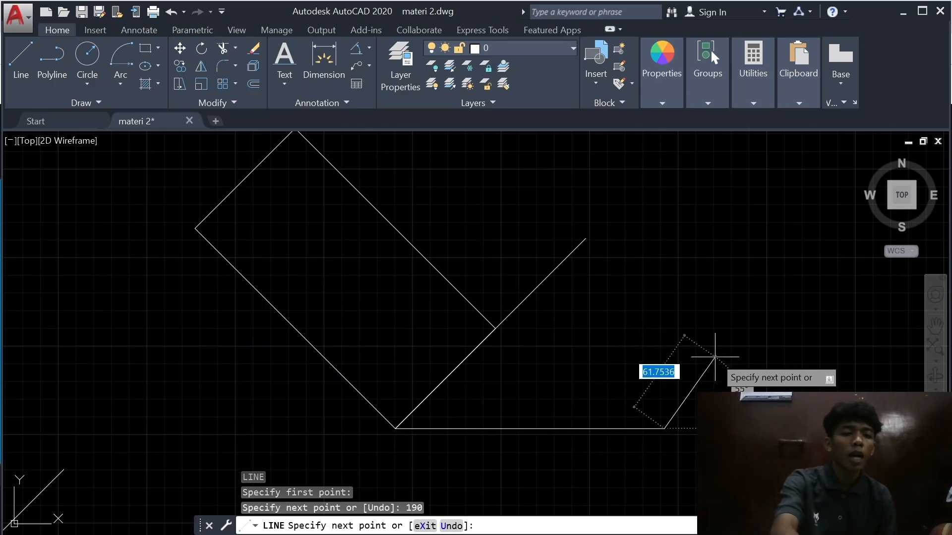
pyautogui.press('Return')
pyautogui.scroll(-2, 457, 303)
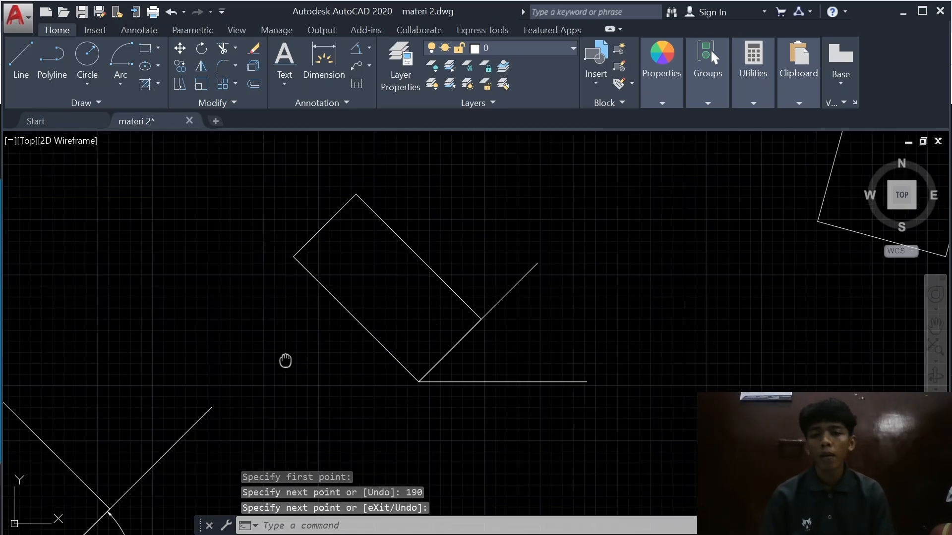
# Step: Add an angular dimension between the inclined and horizontal lines of the new figure, placing its arc within the length of the rectangle's short side
pyautogui.moveTo(286, 361); pyautogui.dragTo(574, 314, button='middle')
pyautogui.scroll(5, 474, 323)
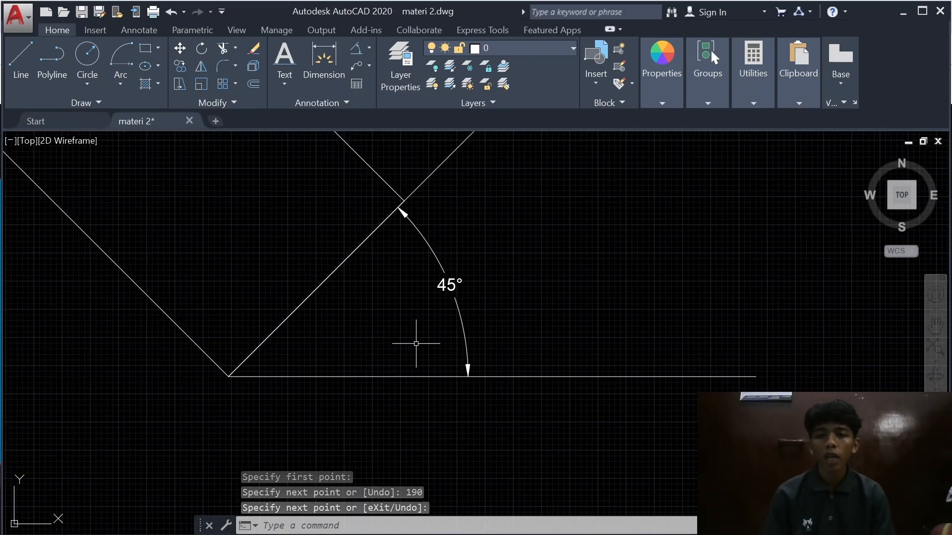
pyautogui.scroll(-4, 604, 288)
pyautogui.moveTo(727, 268); pyautogui.dragTo(338, 432, button='middle')
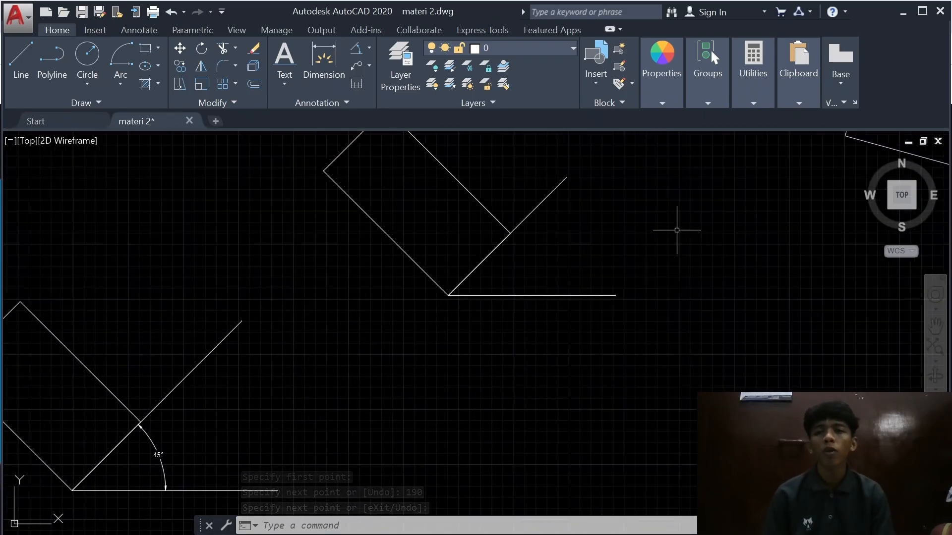
pyautogui.scroll(-3, 677, 230)
pyautogui.moveTo(605, 276)
pyautogui.mouseDown(button='middle')
pyautogui.moveTo(565, 355)
pyautogui.moveTo(525, 355)
pyautogui.moveTo(523, 342)
pyautogui.mouseUp(button='middle')
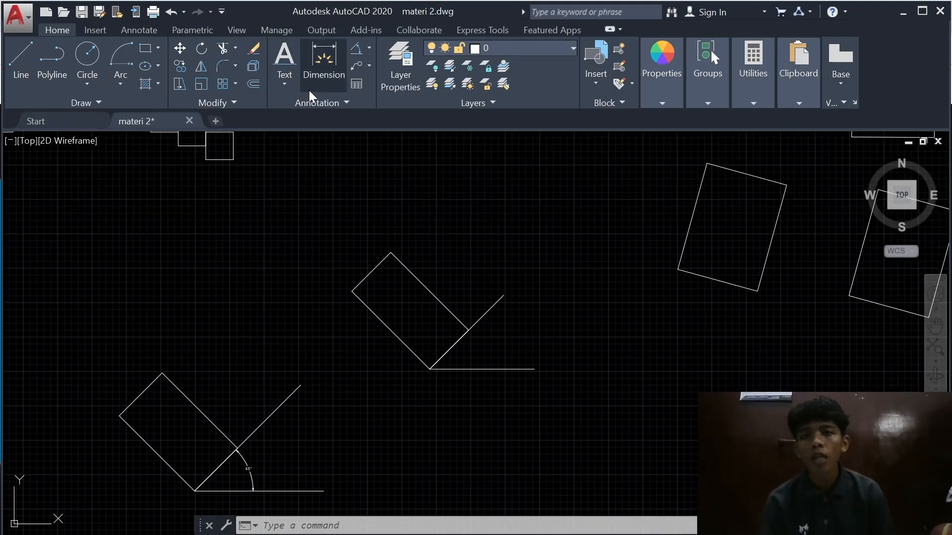
pyautogui.click(370, 48)
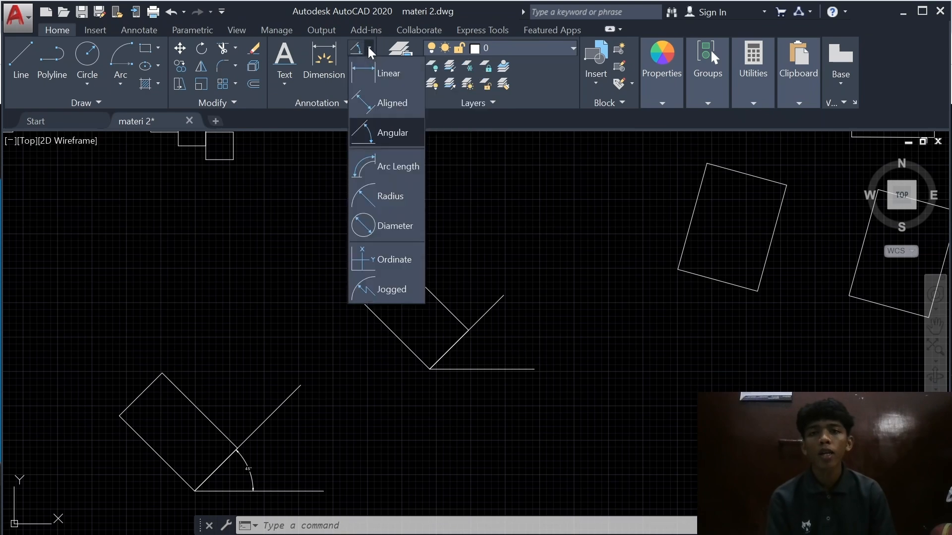
pyautogui.click(394, 138)
pyautogui.scroll(2, 530, 320)
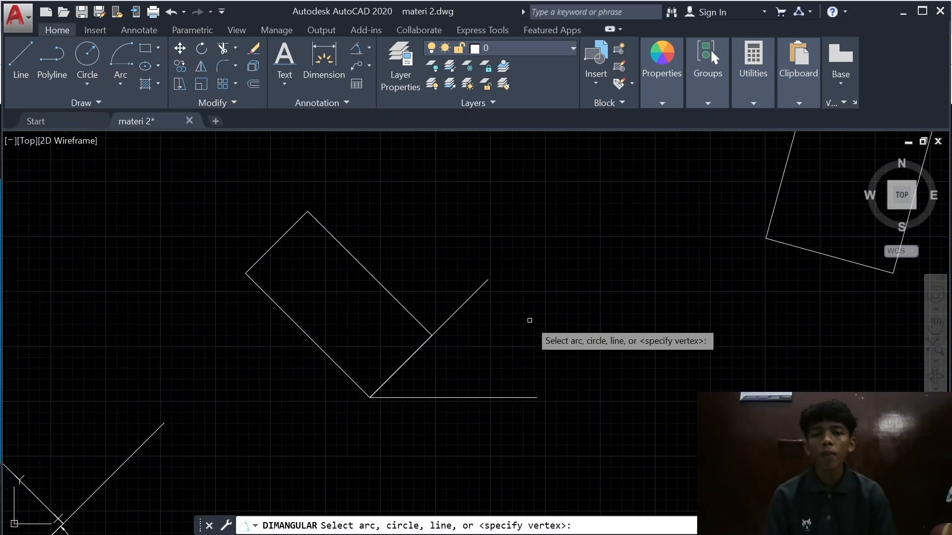
pyautogui.scroll(2, 529, 321)
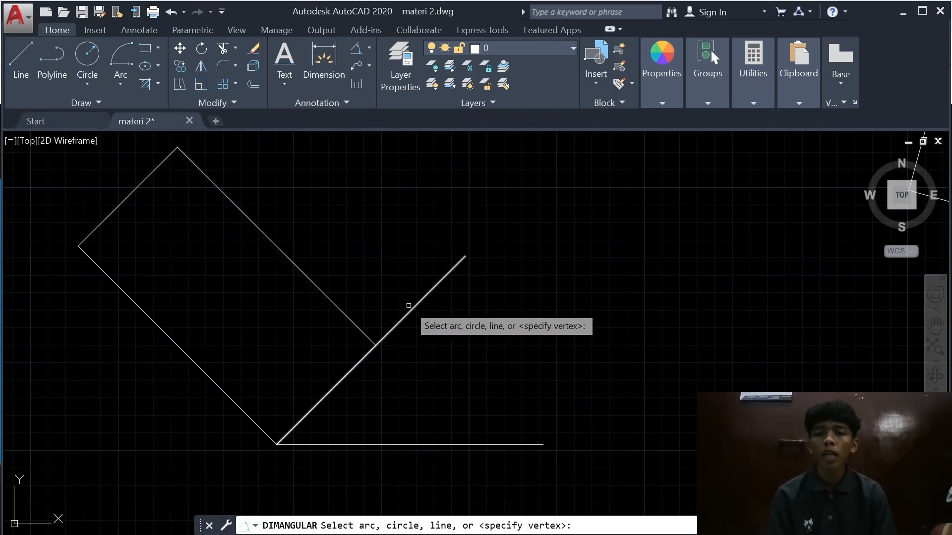
pyautogui.click(366, 356)
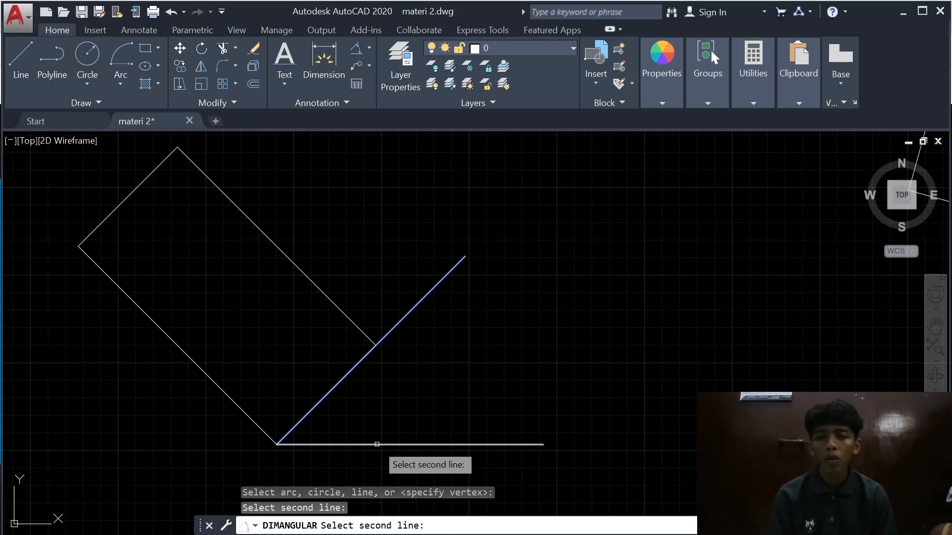
pyautogui.click(375, 443)
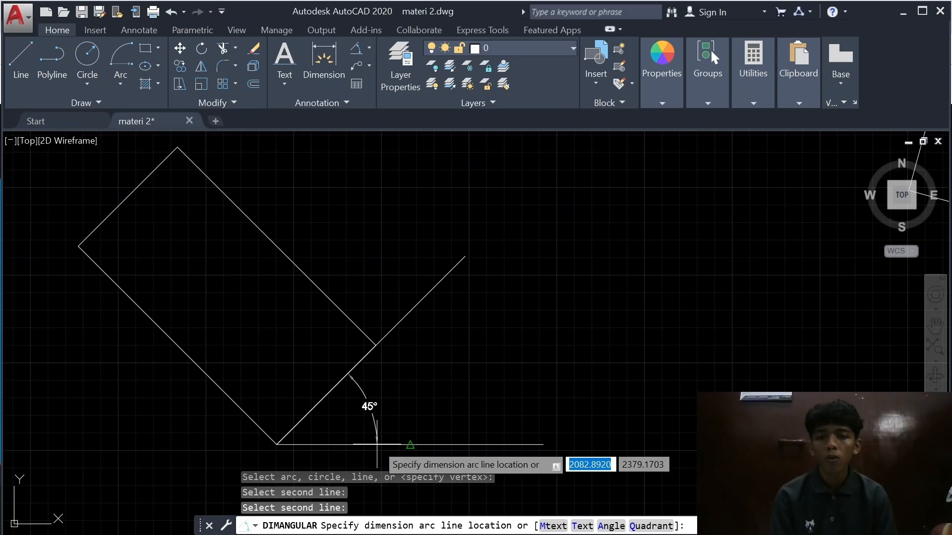
pyautogui.click(367, 419)
pyautogui.scroll(-4, 490, 358)
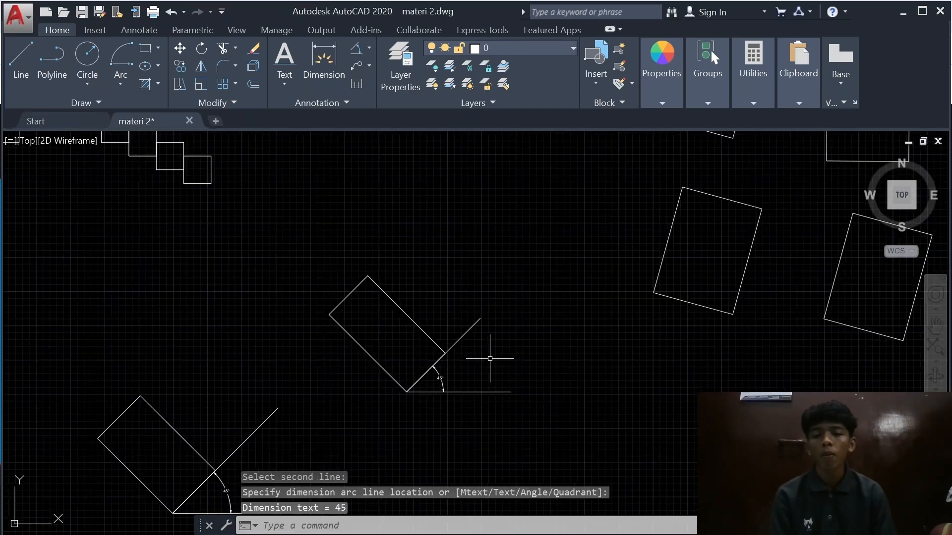
pyautogui.scroll(4, 505, 353)
pyautogui.scroll(-3, 410, 356)
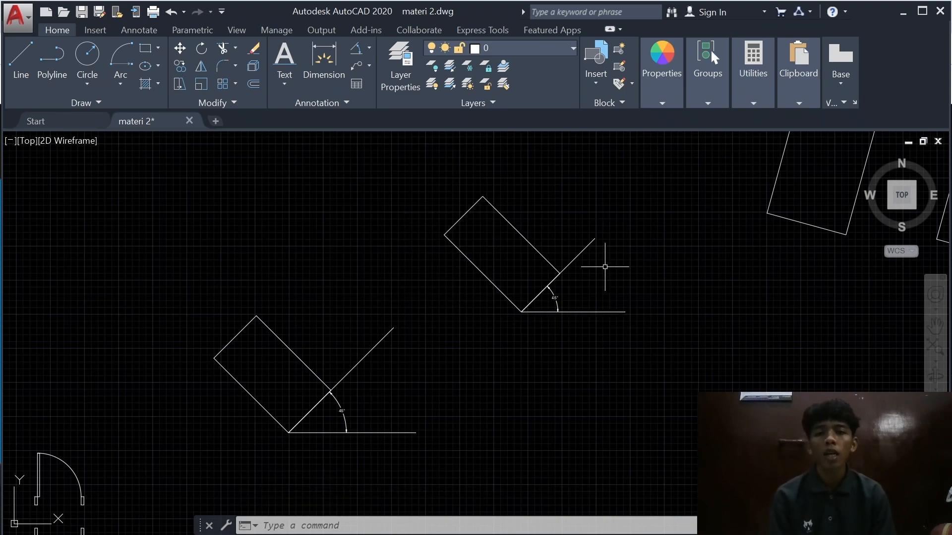
pyautogui.scroll(5, 590, 268)
pyautogui.scroll(-5, 574, 276)
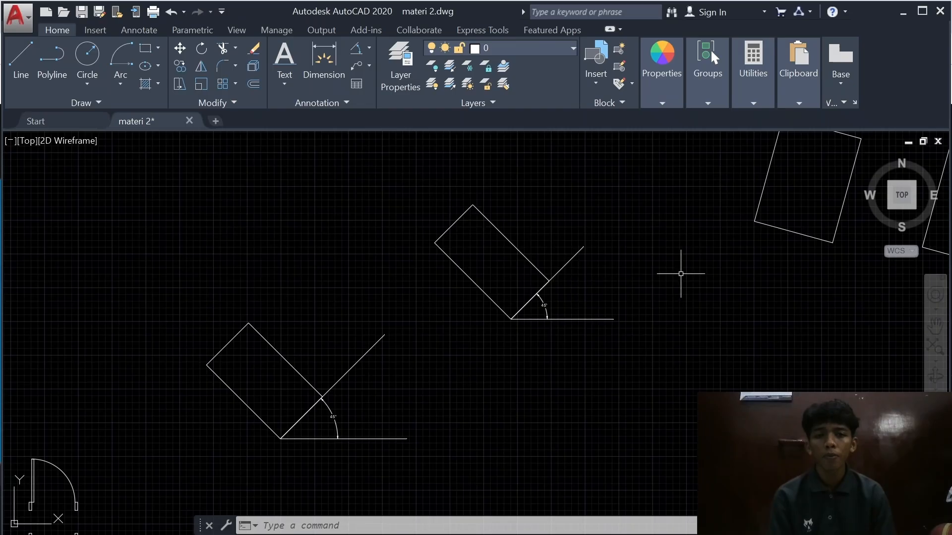
pyautogui.scroll(-2, 681, 274)
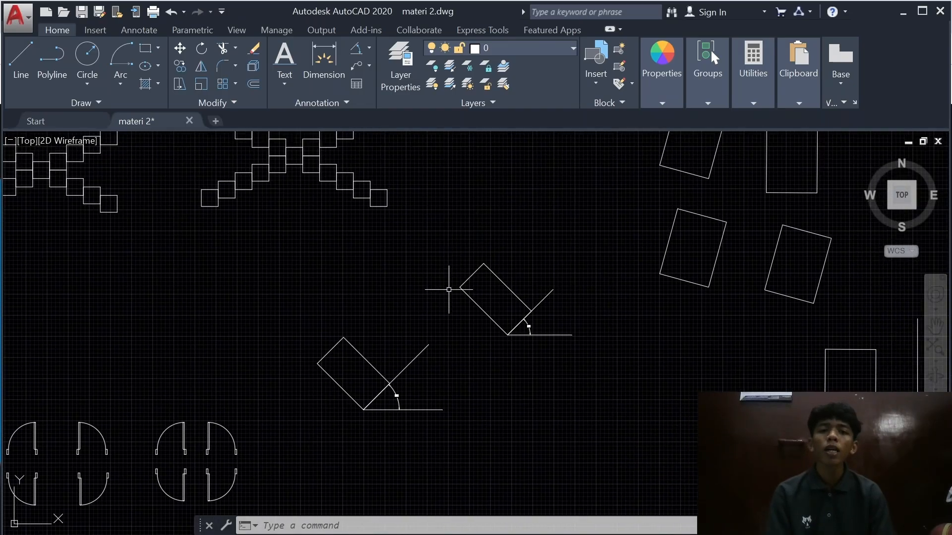
# Step: Draw an upright 100 by 200 rectangle to the right of the lower 45° figure
pyautogui.scroll(3, 555, 284)
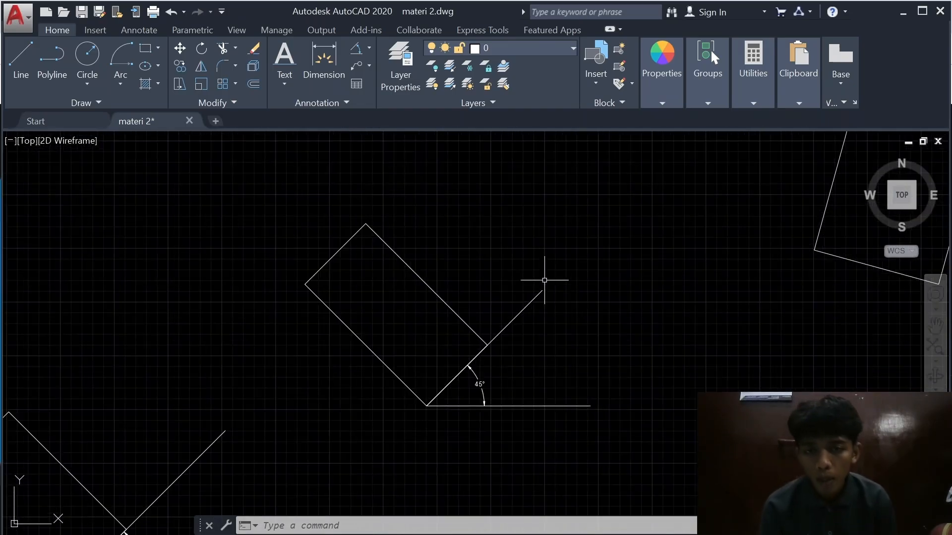
pyautogui.scroll(-2, 527, 258)
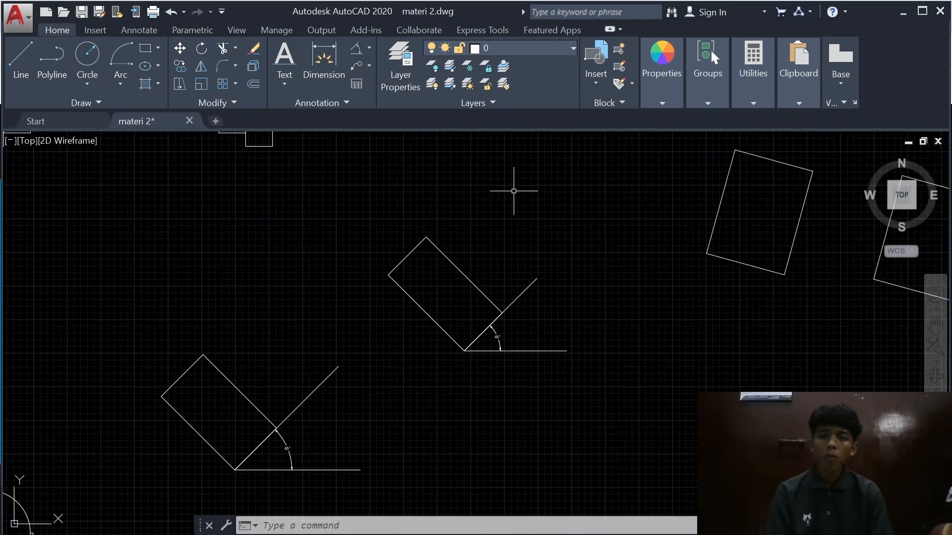
pyautogui.moveTo(565, 285); pyautogui.dragTo(363, 84, button='middle')
pyautogui.moveTo(392, 285); pyautogui.dragTo(555, 346, button='middle')
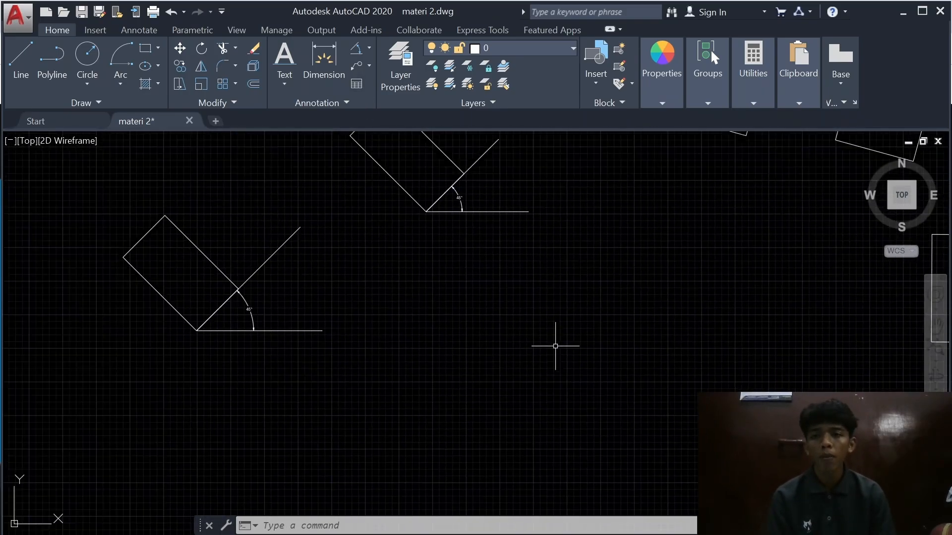
pyautogui.click(160, 48)
pyautogui.click(163, 72)
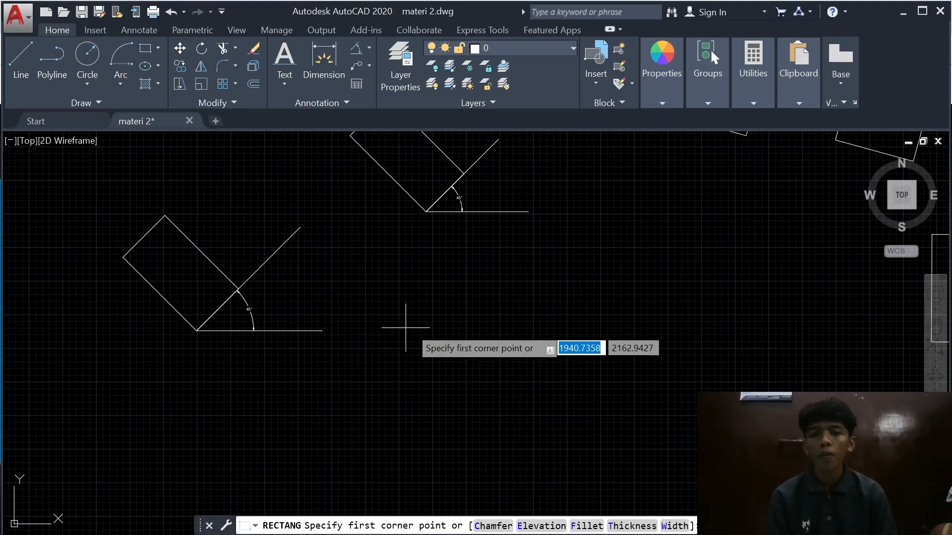
pyautogui.click(474, 327)
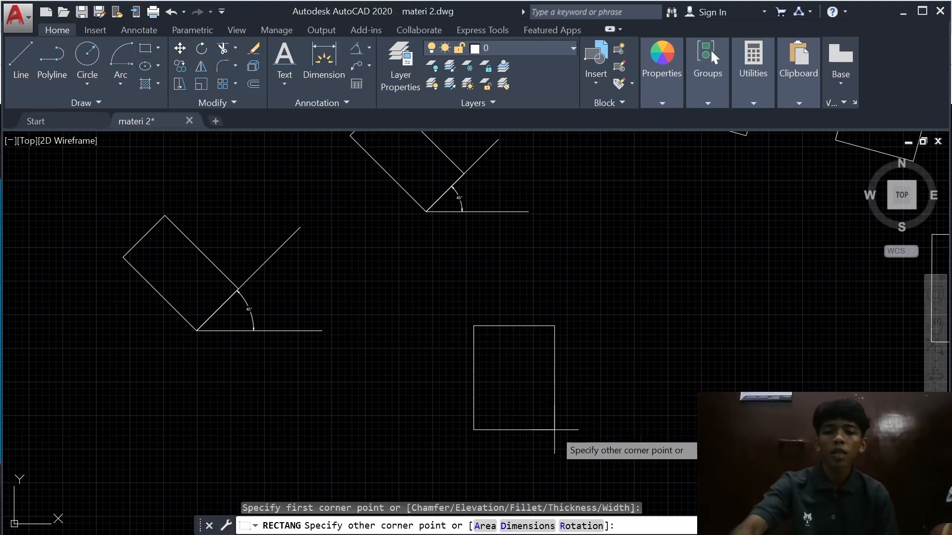
pyautogui.write('d')
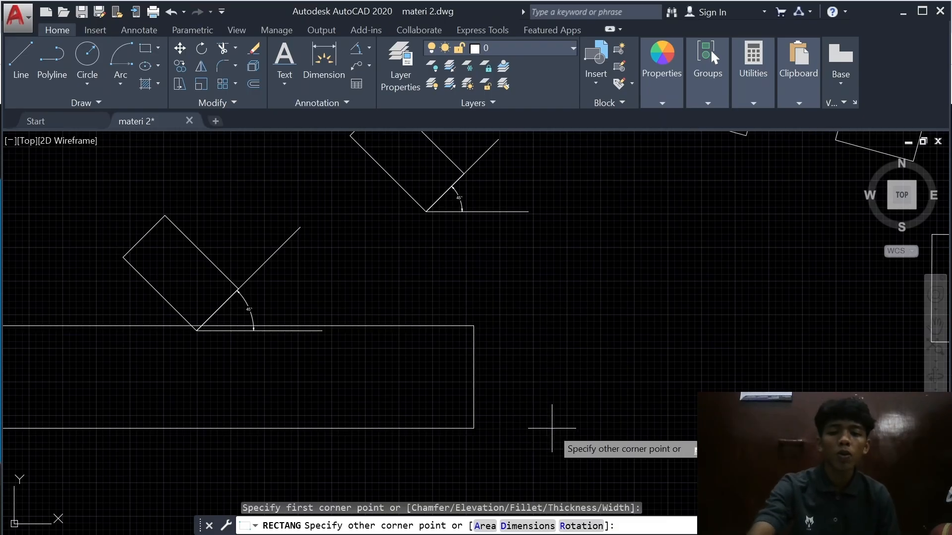
pyautogui.write('@100,200')
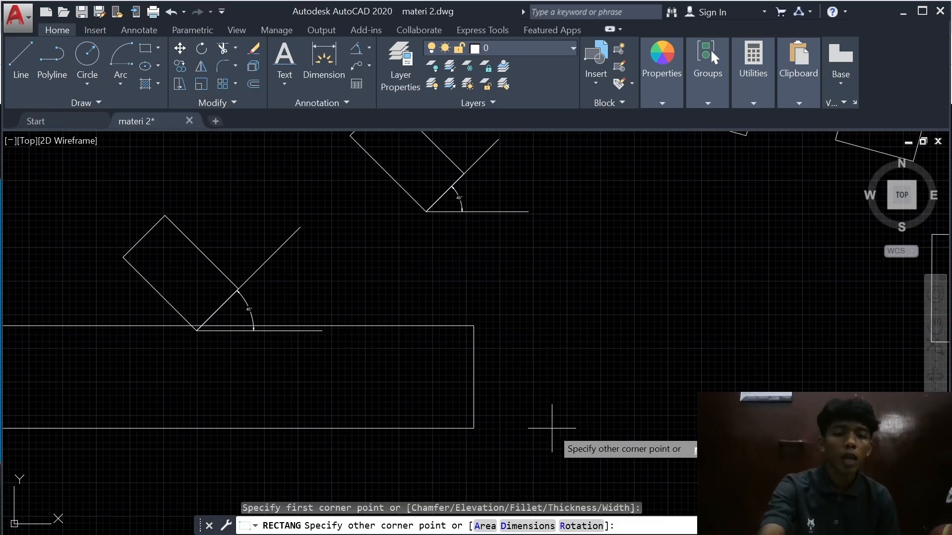
pyautogui.press('Return')
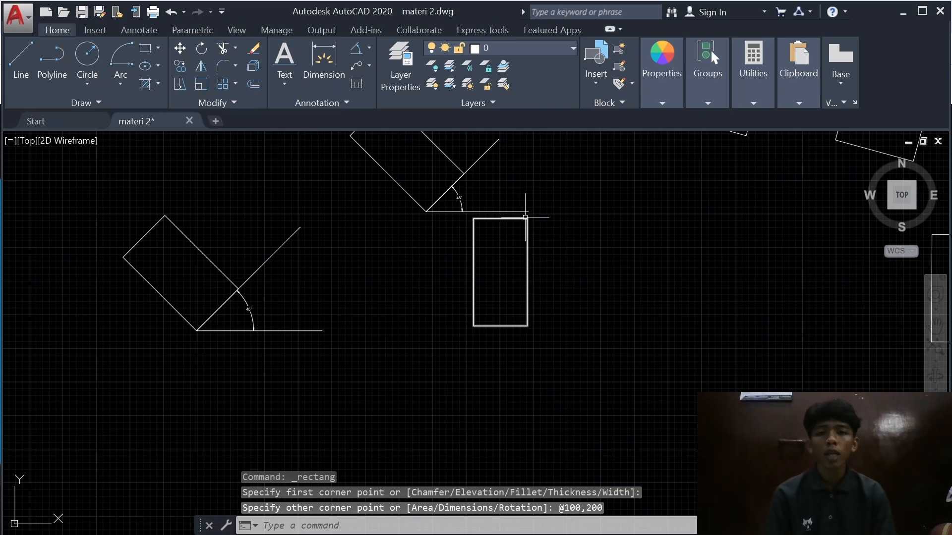
pyautogui.moveTo(528, 220)
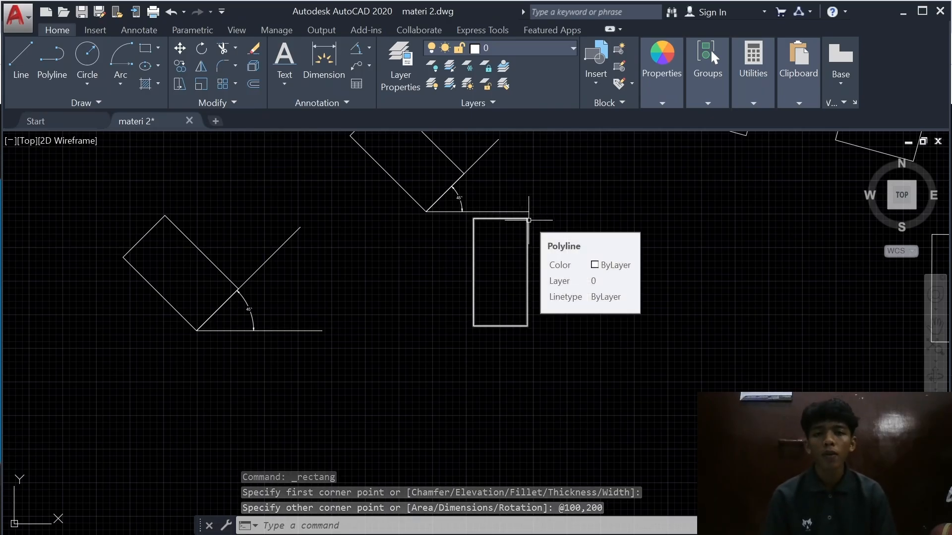
pyautogui.click(529, 220)
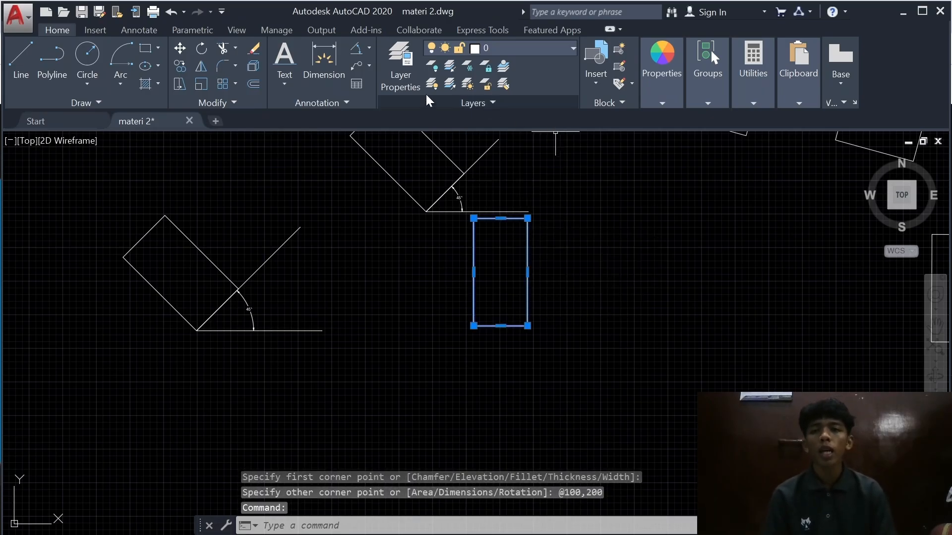
pyautogui.click(203, 47)
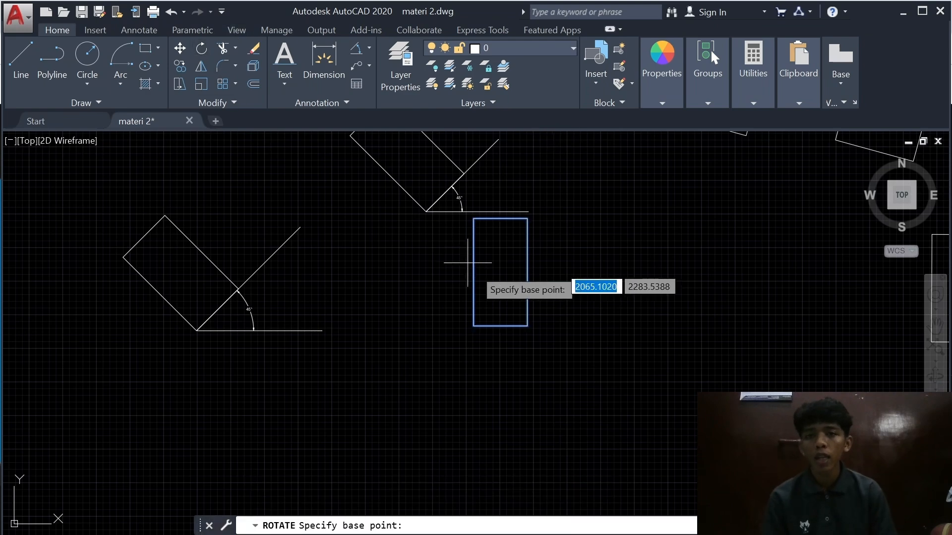
pyautogui.click(474, 325)
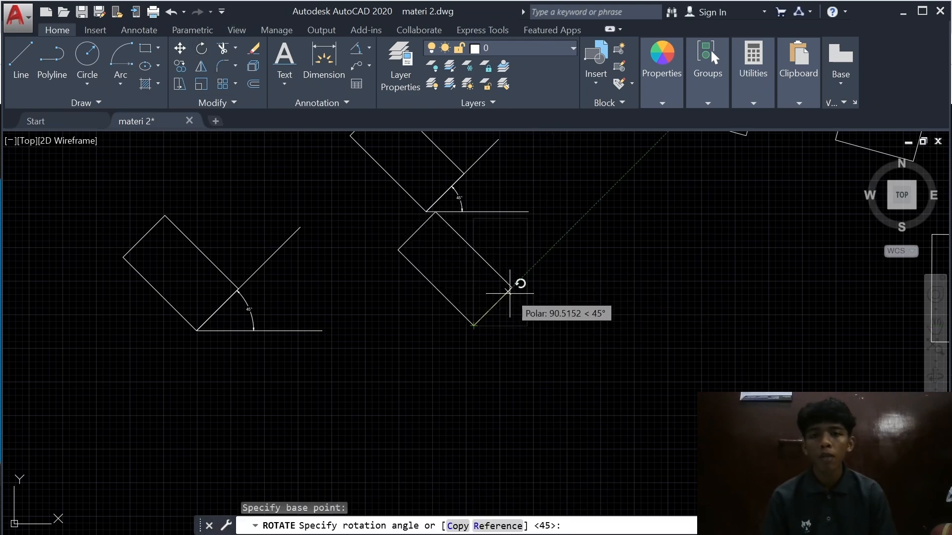
pyautogui.press('Escape')
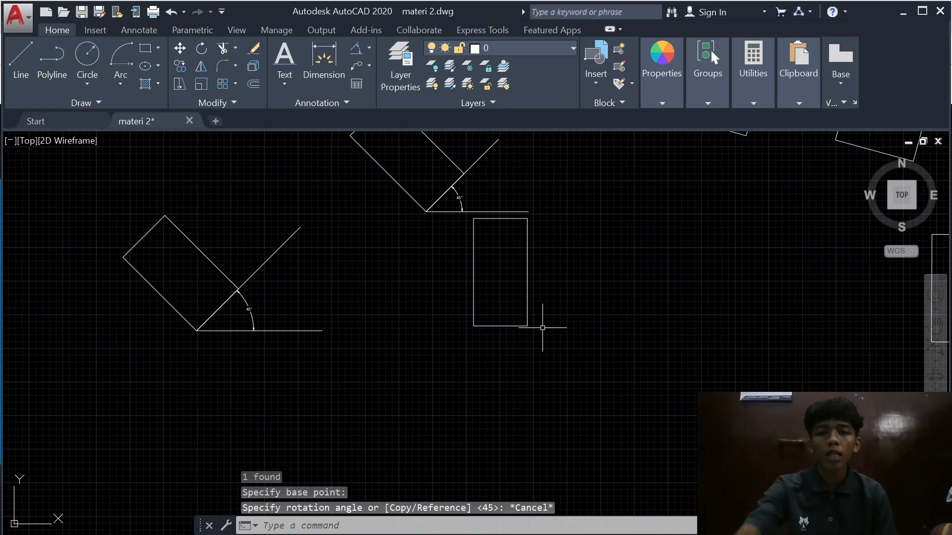
pyautogui.click(525, 327)
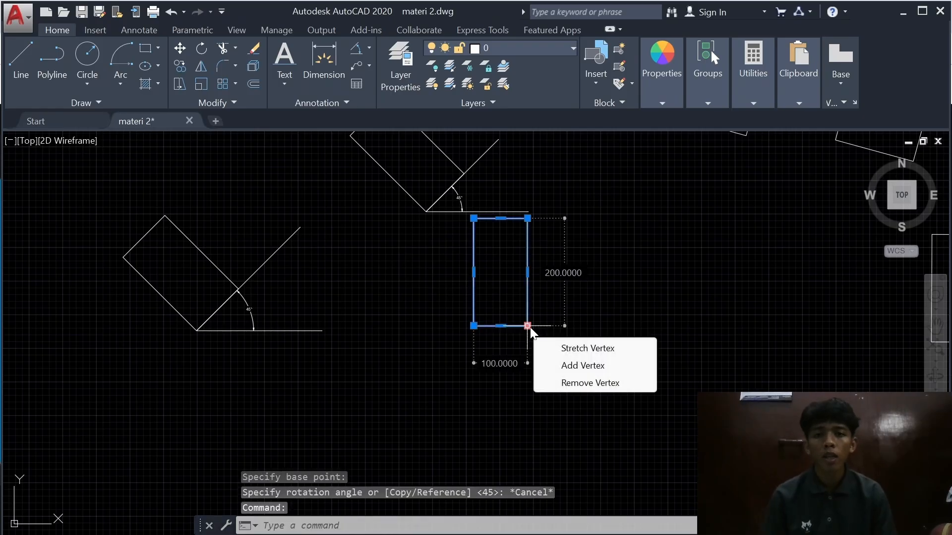
pyautogui.press('Escape')
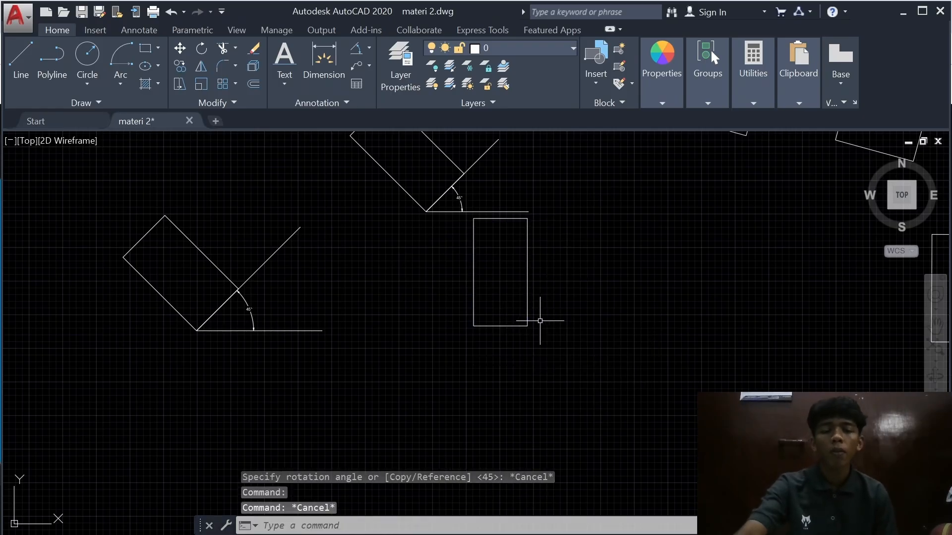
pyautogui.write('ro')
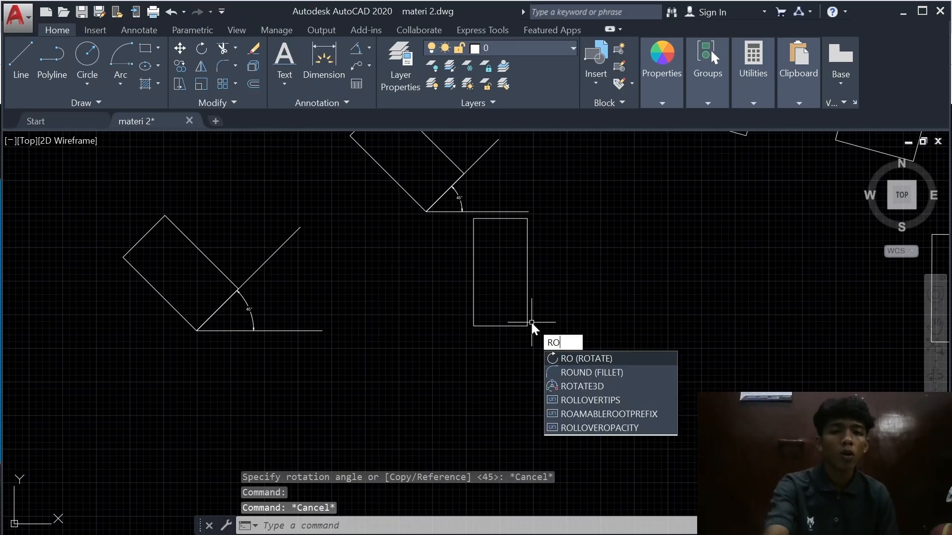
pyautogui.press('Return')
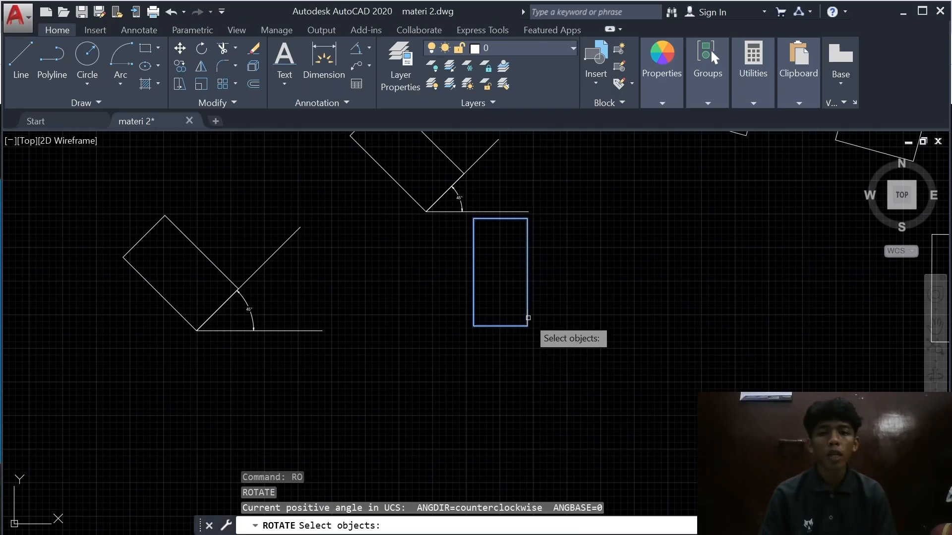
pyautogui.click(526, 317)
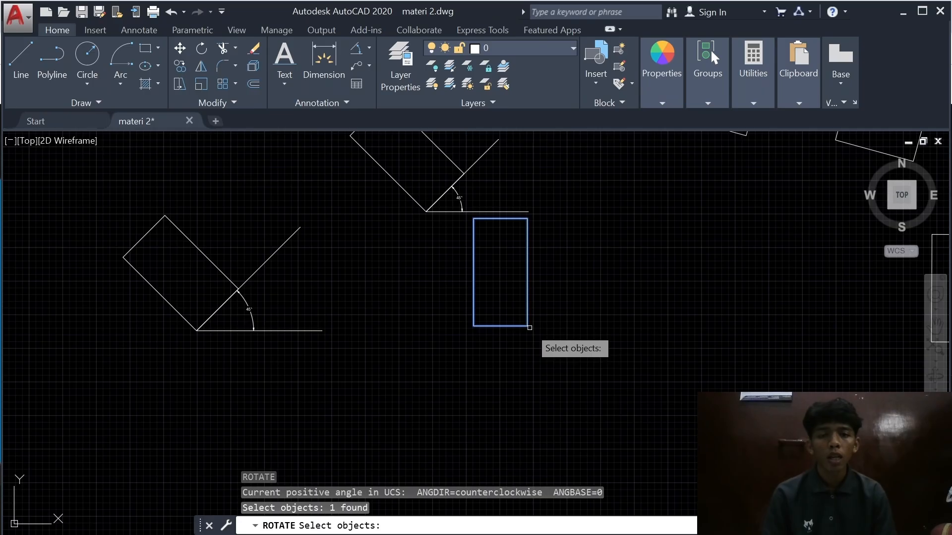
pyautogui.press('Return')
pyautogui.click(527, 326)
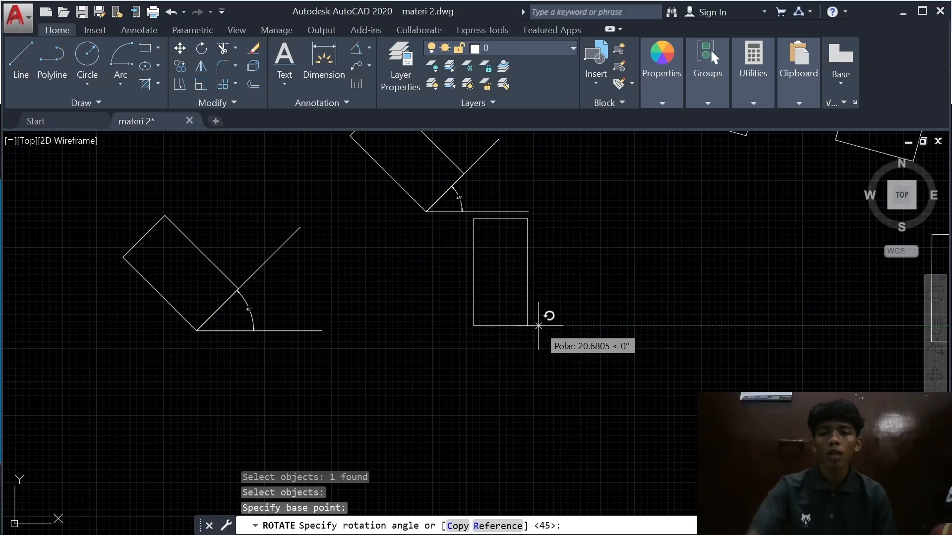
pyautogui.press('Escape')
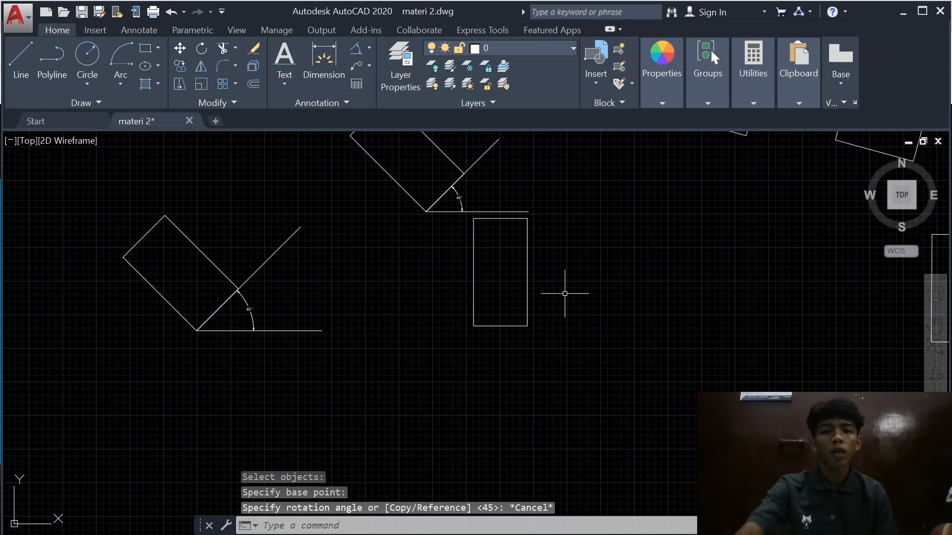
# Step: Delete the upright rectangle next to the 45° figures
pyautogui.click(546, 259)
pyautogui.click(460, 327)
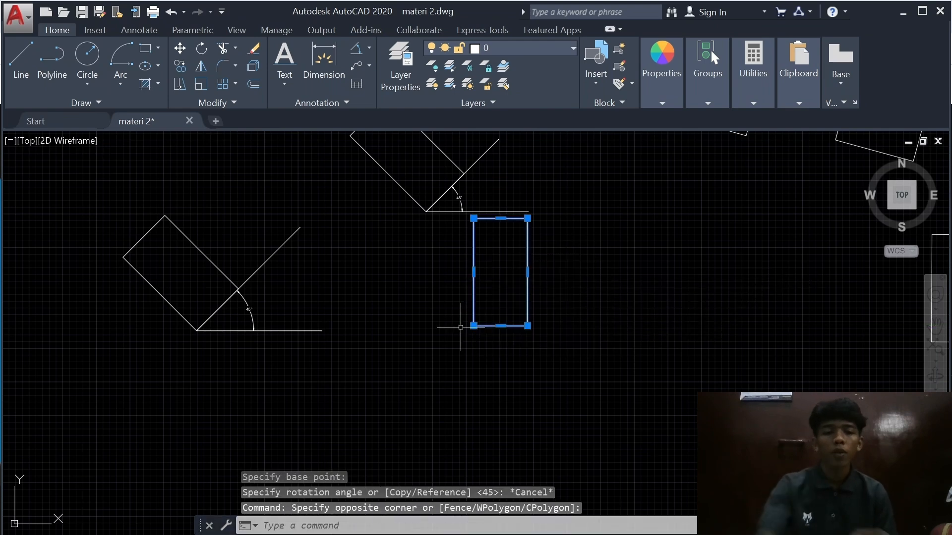
pyautogui.press('Delete')
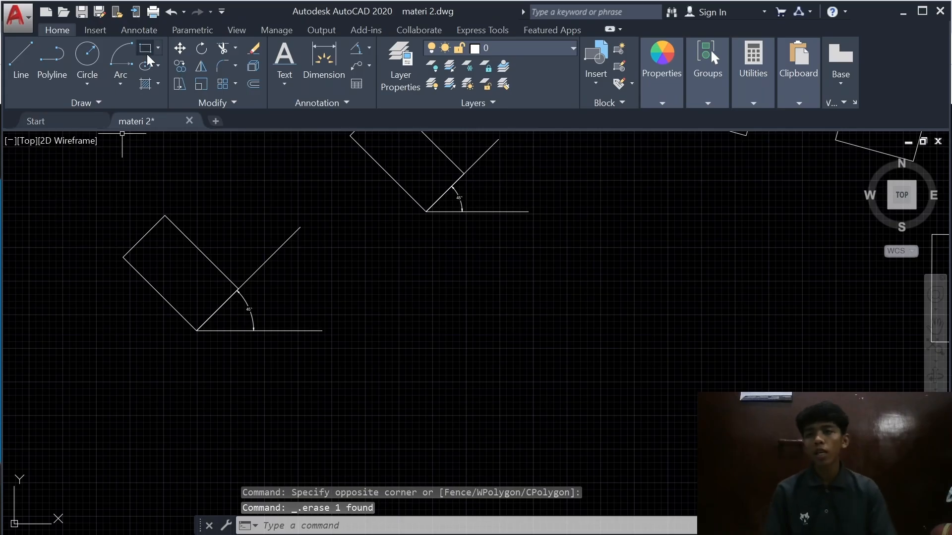
# Step: Draw a new rectangle 100 wide and 200 high in the empty area below and to the right of the 45° figures
pyautogui.write('RE')
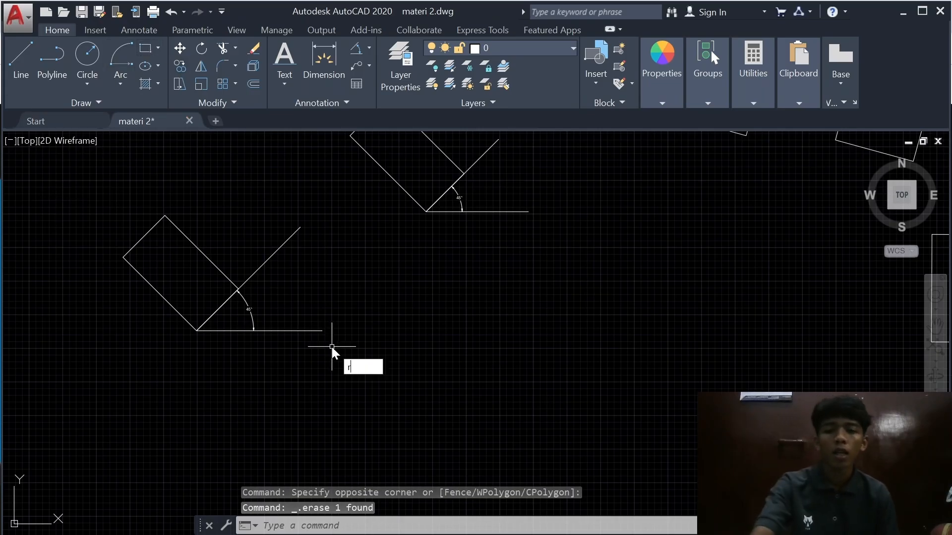
pyautogui.write('C')
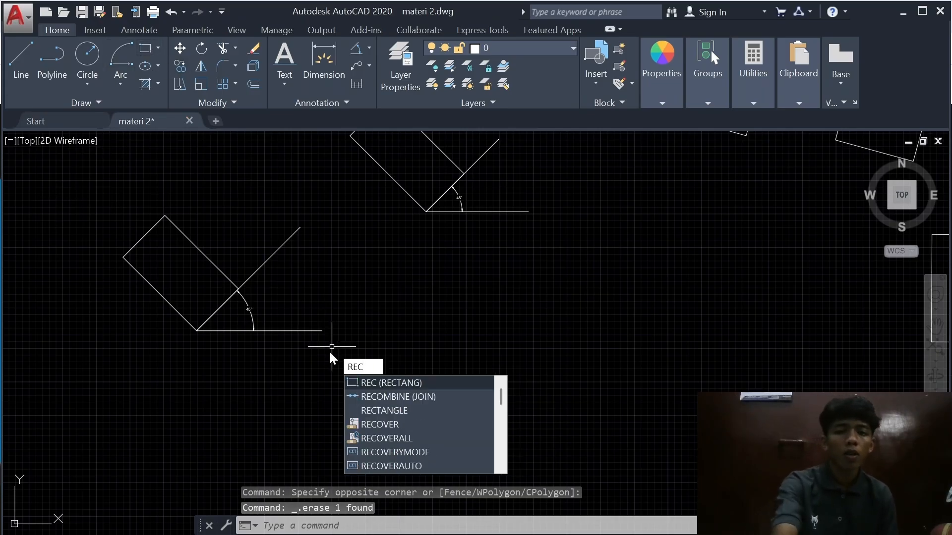
pyautogui.press('Return')
pyautogui.click(466, 445)
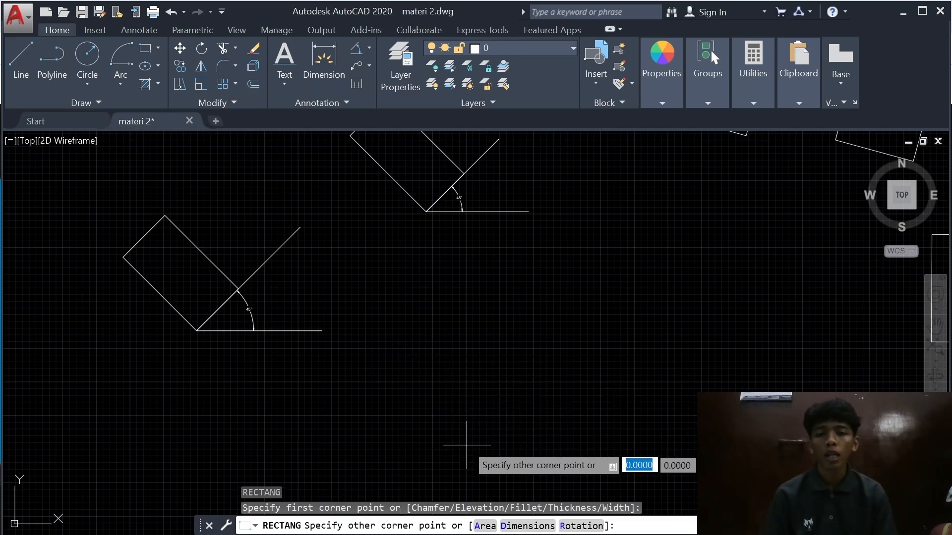
pyautogui.write('1')
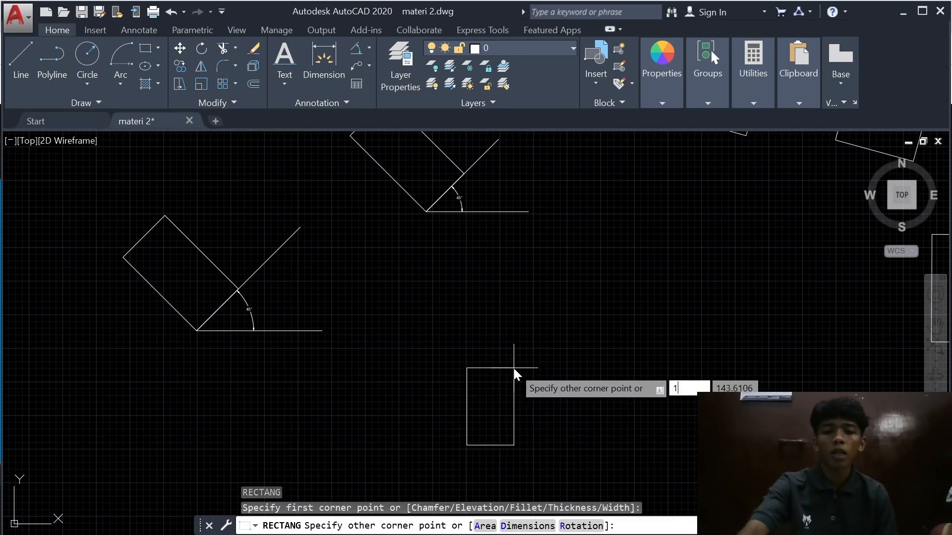
pyautogui.write('00')
pyautogui.press('Tab')
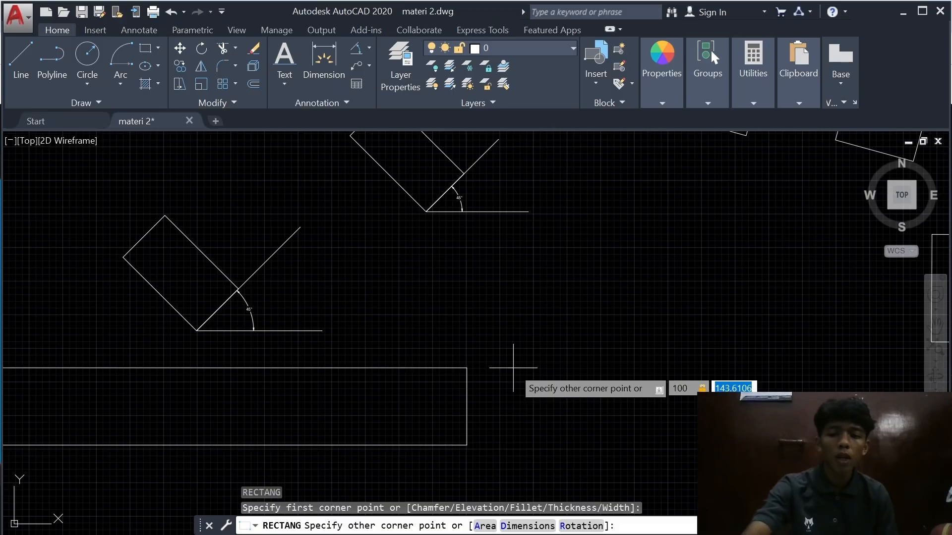
pyautogui.write('200')
pyautogui.press('Return')
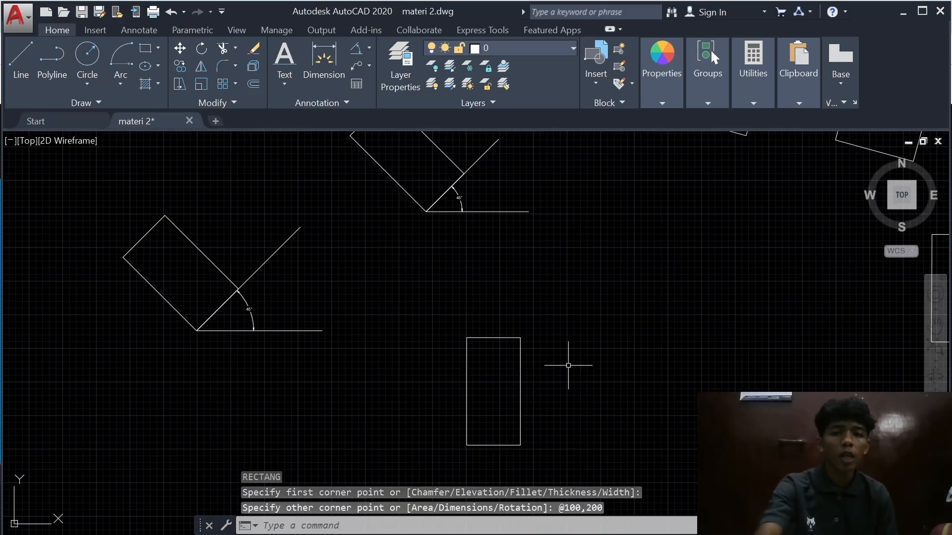
# Step: Rotate the new upright 100 by 200 rectangle 30° about its lower-left corner
pyautogui.scroll(-1, 555, 337)
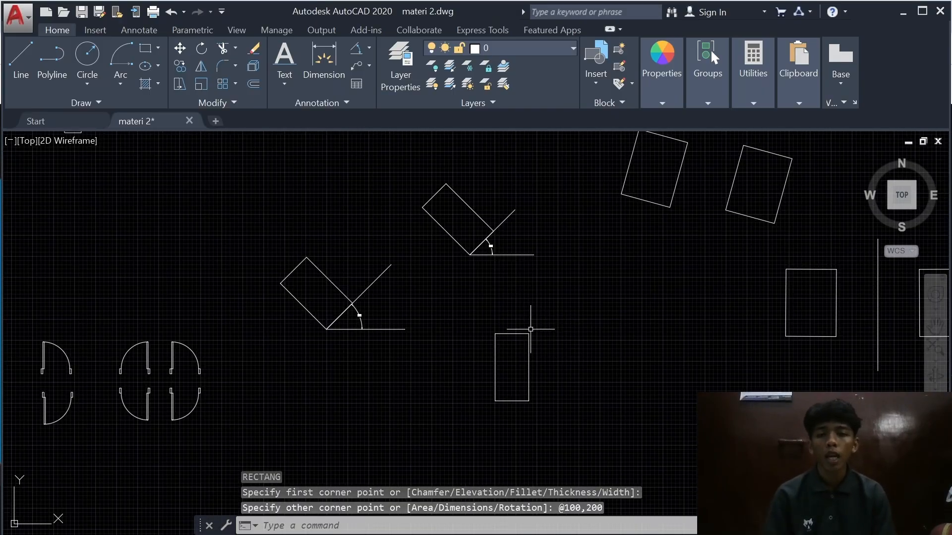
pyautogui.scroll(-2, 562, 327)
pyautogui.scroll(3, 556, 315)
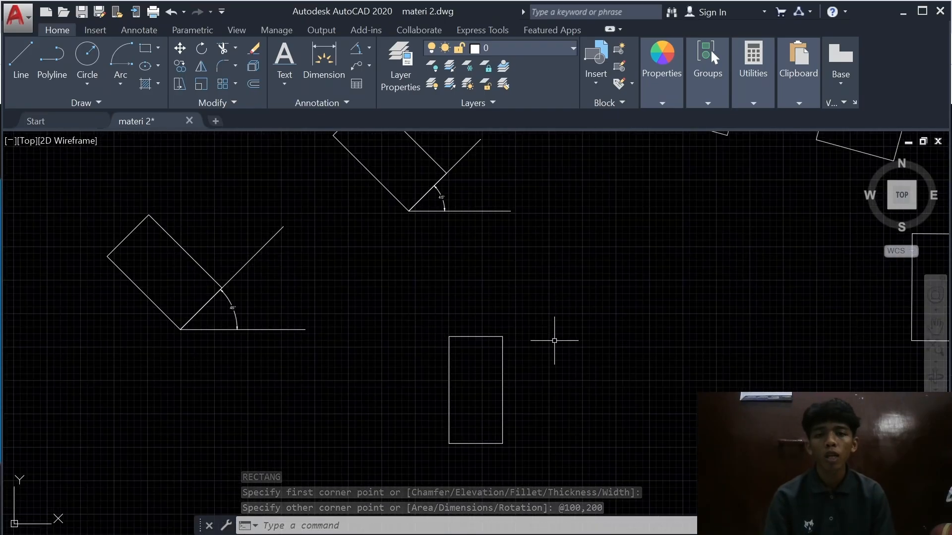
pyautogui.moveTo(557, 332); pyautogui.dragTo(547, 274, button='middle')
pyautogui.click(544, 221)
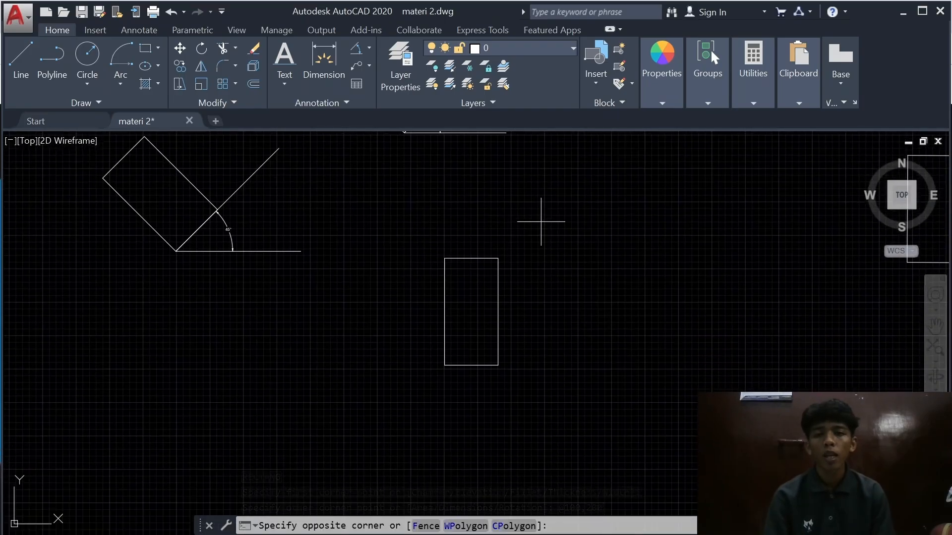
pyautogui.click(412, 391)
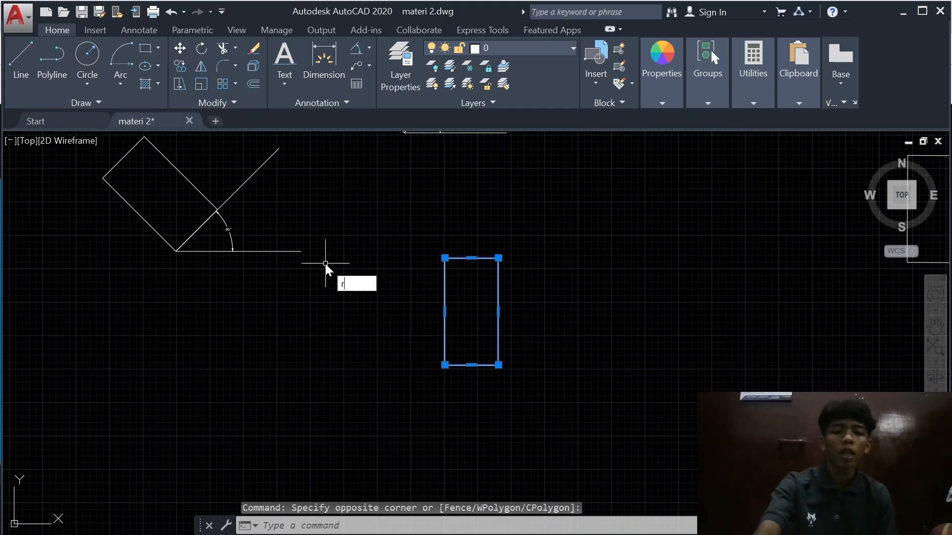
pyautogui.write('o')
pyautogui.press('Return')
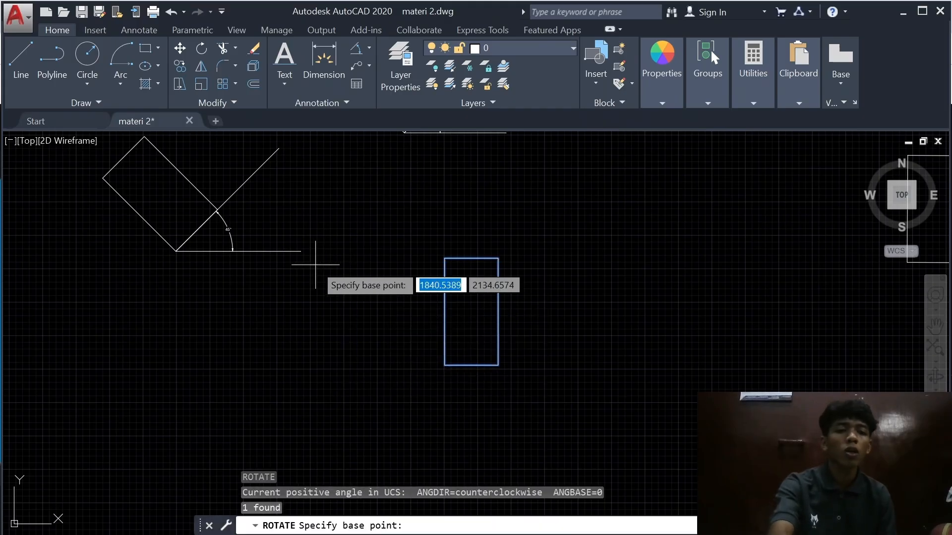
pyautogui.click(449, 366)
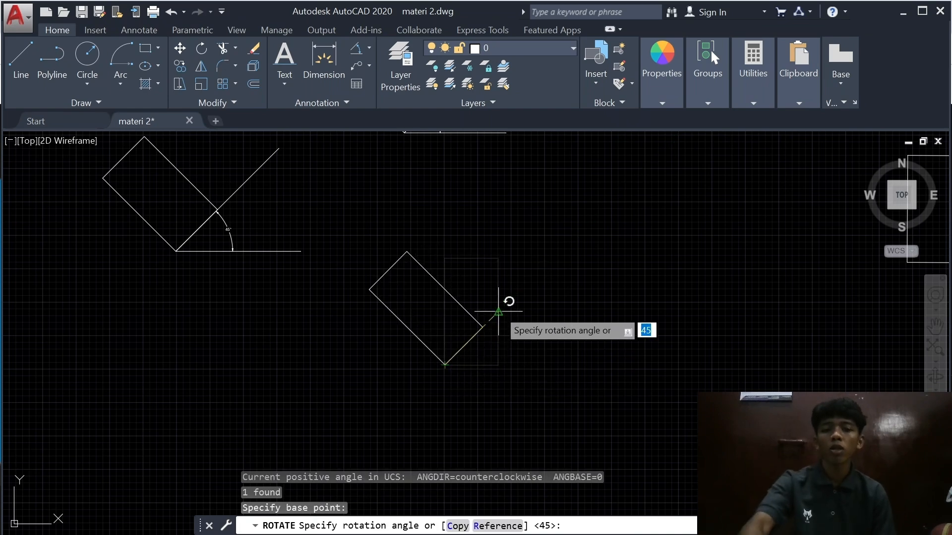
pyautogui.write('30')
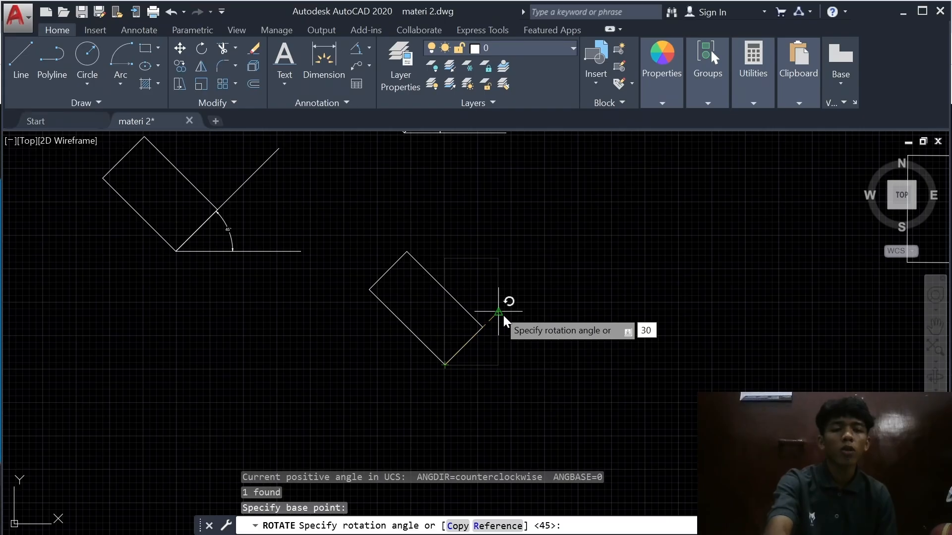
pyautogui.press('Return')
# Step: Draw a 190-long line from the rotated rectangle's lowest corner along its lower short side at 30°
pyautogui.scroll(5, 520, 319)
pyautogui.scroll(-5, 478, 330)
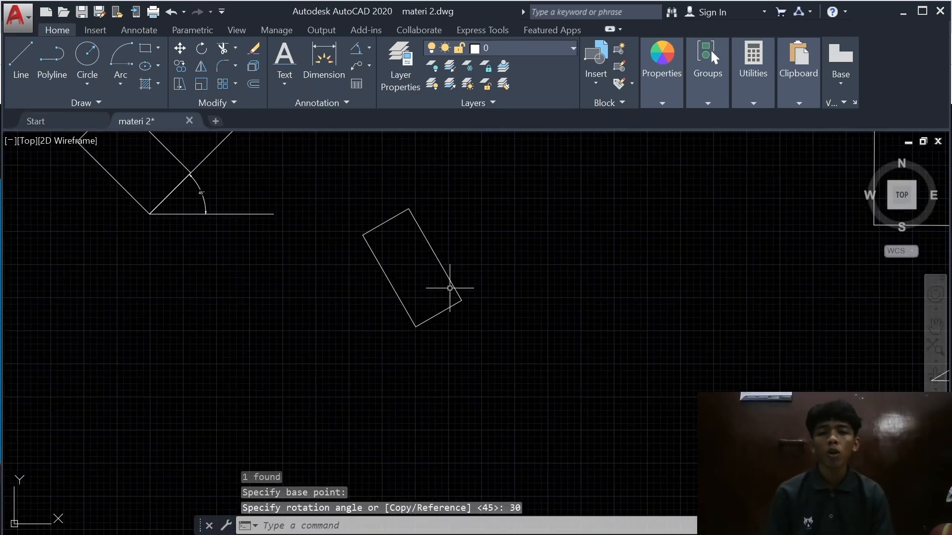
pyautogui.scroll(-3, 413, 201)
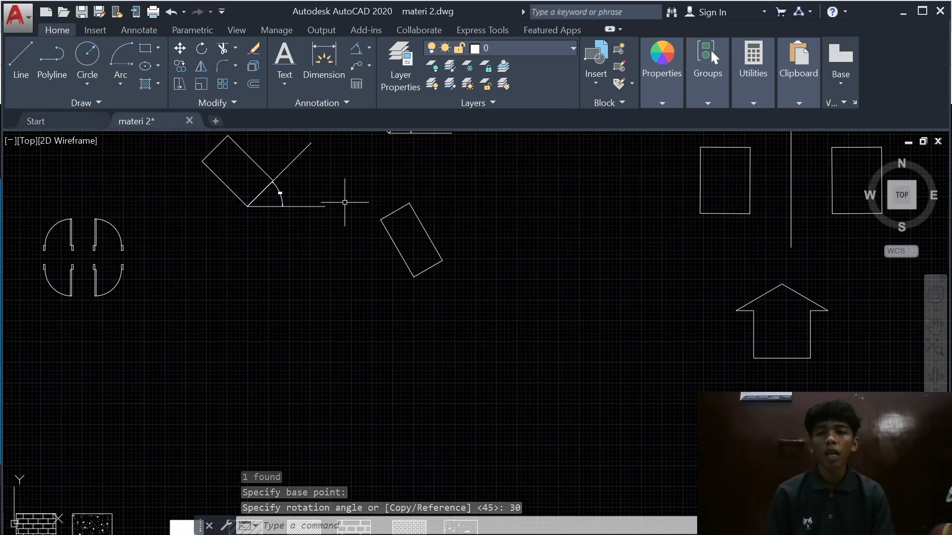
pyautogui.scroll(-2, 453, 284)
pyautogui.scroll(1, 442, 285)
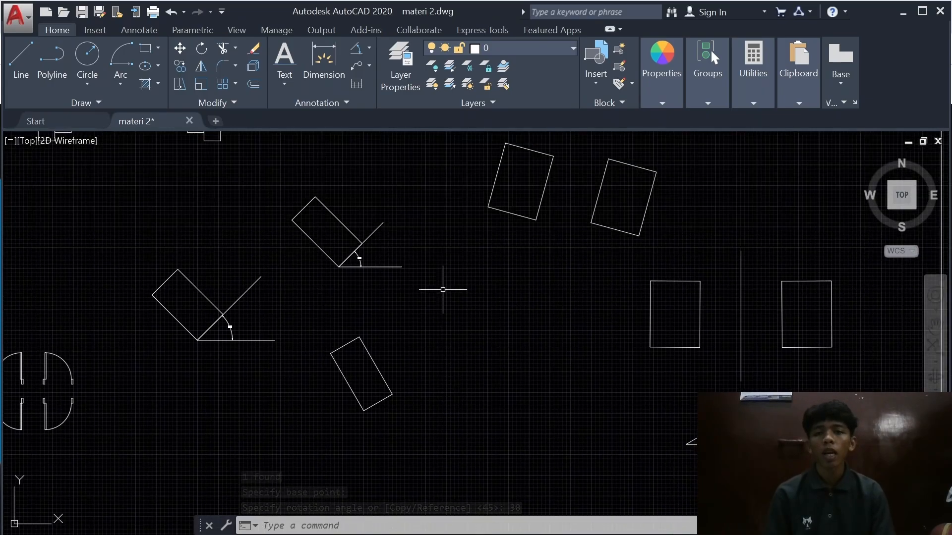
pyautogui.scroll(5, 367, 270)
pyautogui.scroll(4, 377, 274)
pyautogui.scroll(-2, 404, 323)
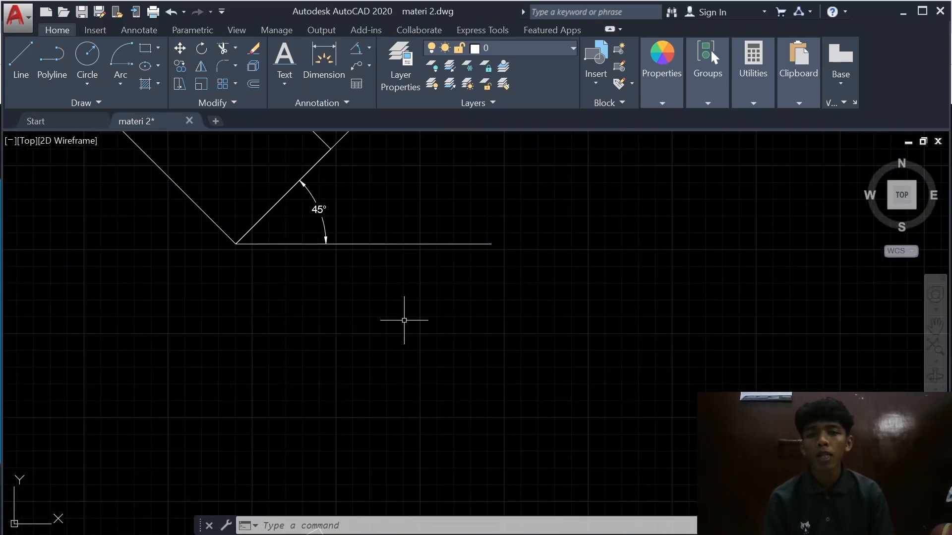
pyautogui.scroll(-4, 438, 306)
pyautogui.moveTo(475, 351); pyautogui.dragTo(430, 264, button='middle')
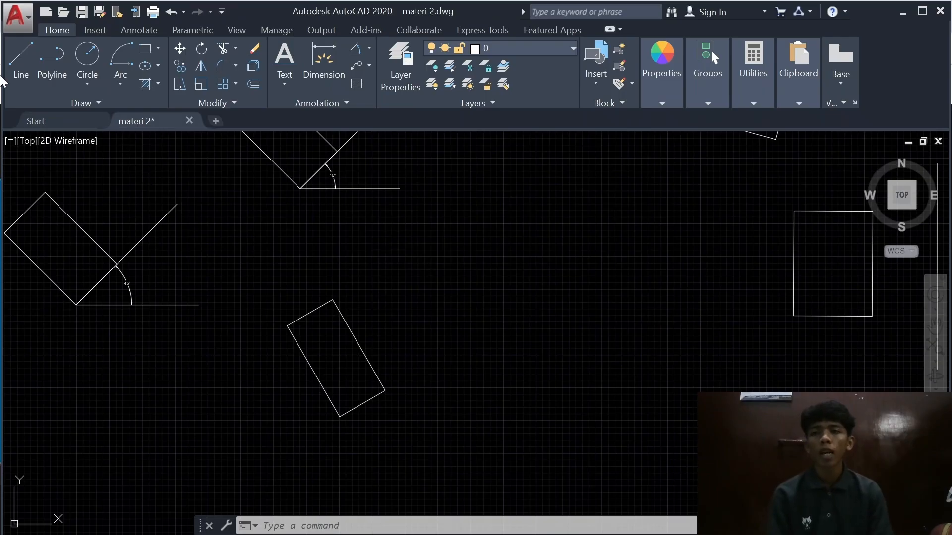
pyautogui.click(21, 57)
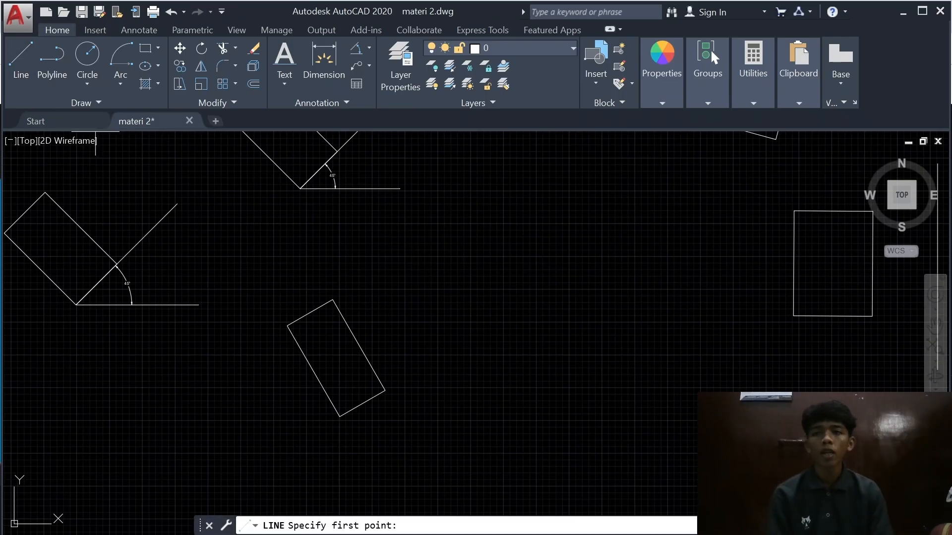
pyautogui.click(339, 416)
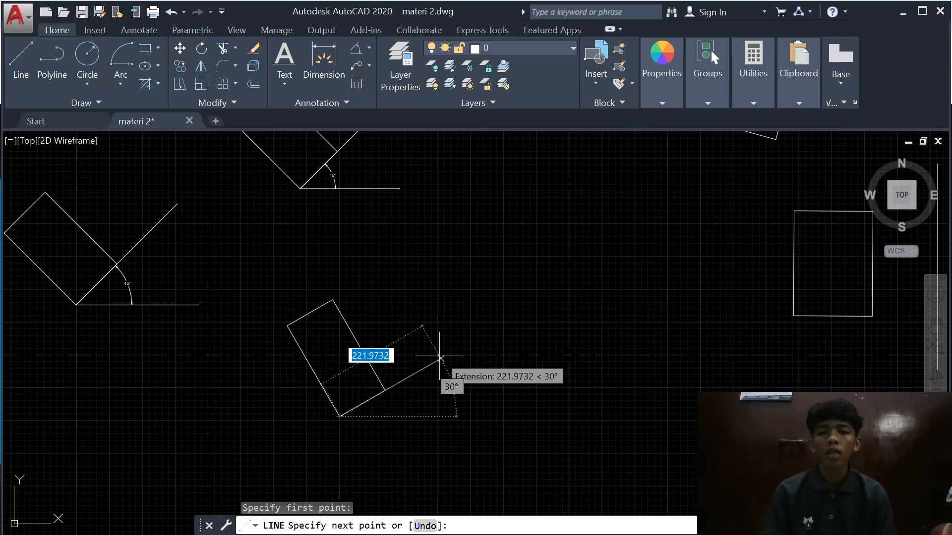
pyautogui.write('190')
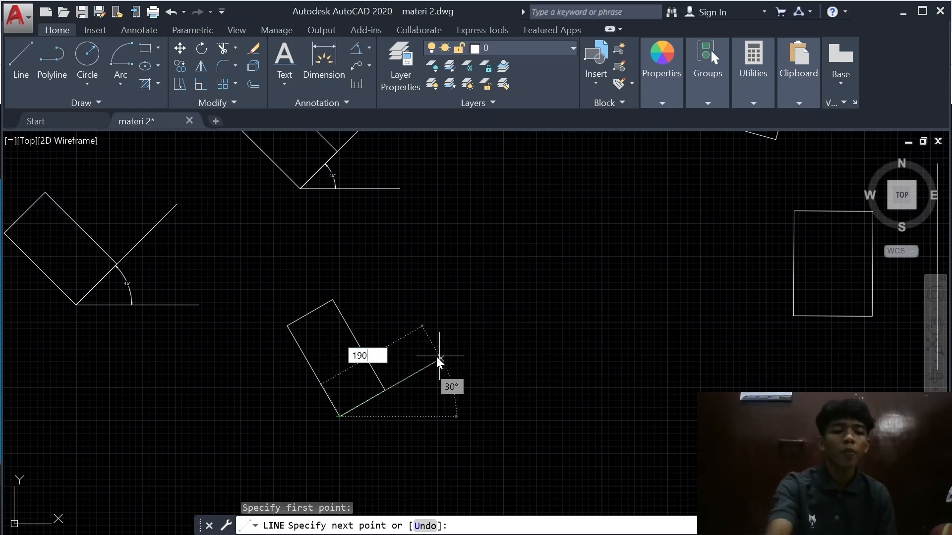
pyautogui.press('Return')
pyautogui.press('Return')
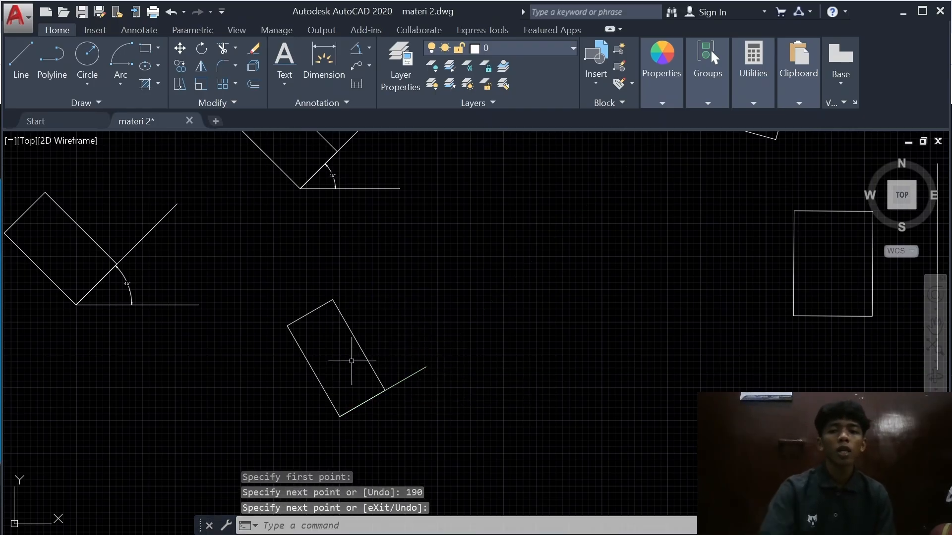
# Step: Draw a 190-long horizontal line to the right from the rotated rectangle's lowest corner
pyautogui.scroll(4, 377, 355)
pyautogui.scroll(-4, 377, 355)
pyautogui.scroll(6, 369, 307)
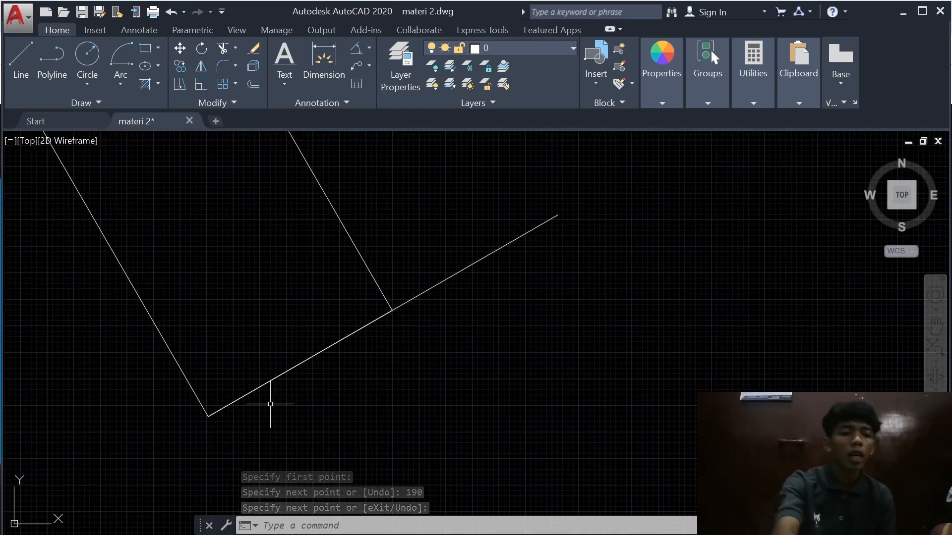
pyautogui.press('Return')
pyautogui.click(209, 416)
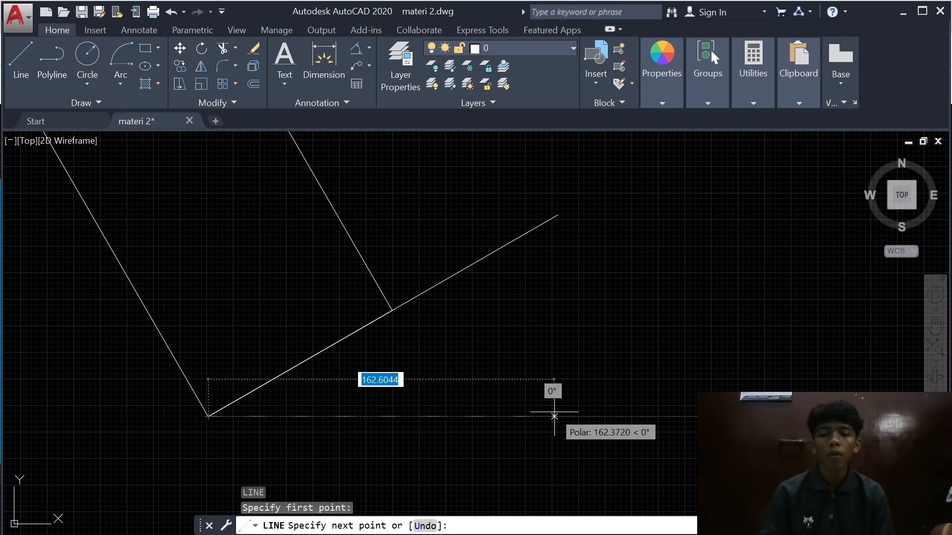
pyautogui.write('190')
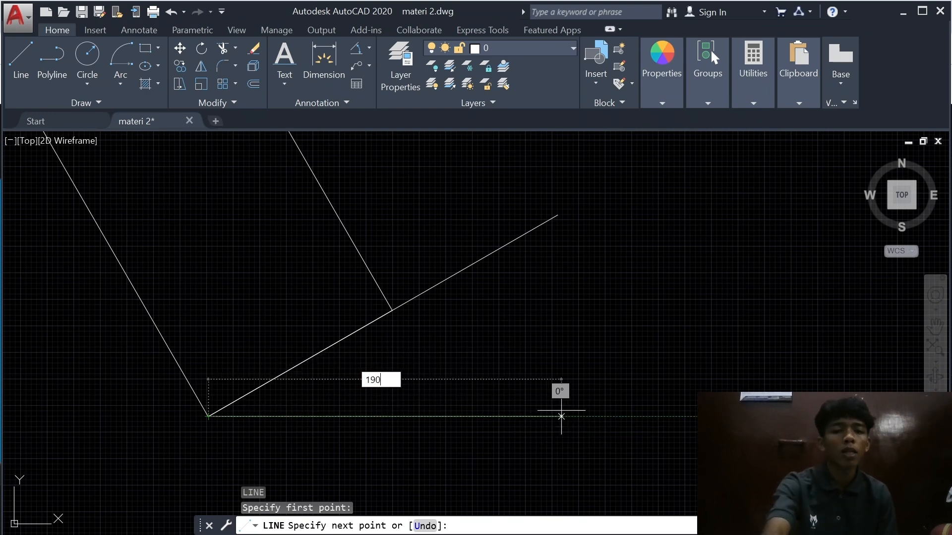
pyautogui.press('Return')
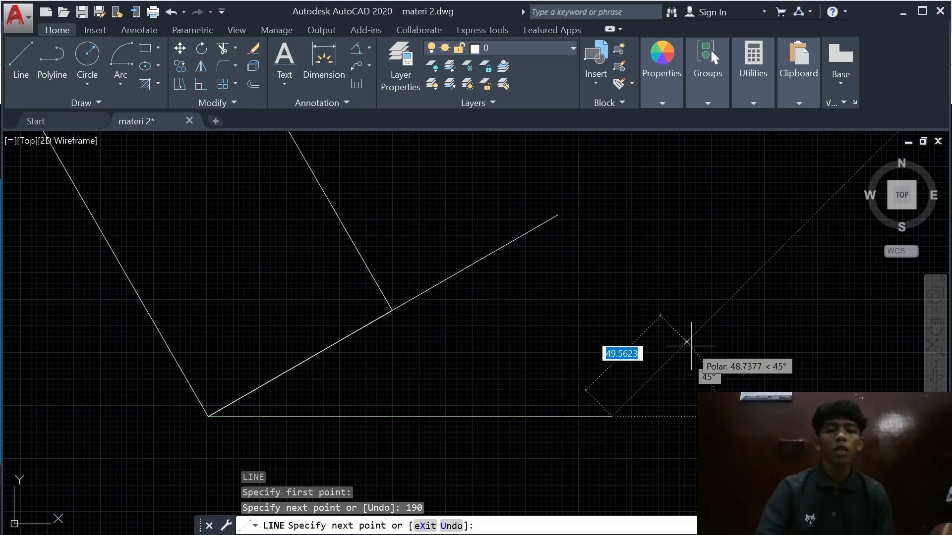
pyautogui.press('Return')
# Step: Add an angular dimension between the new figure's inclined and horizontal lines, placing its arc within the length of the rectangle's short side
pyautogui.scroll(-4, 585, 300)
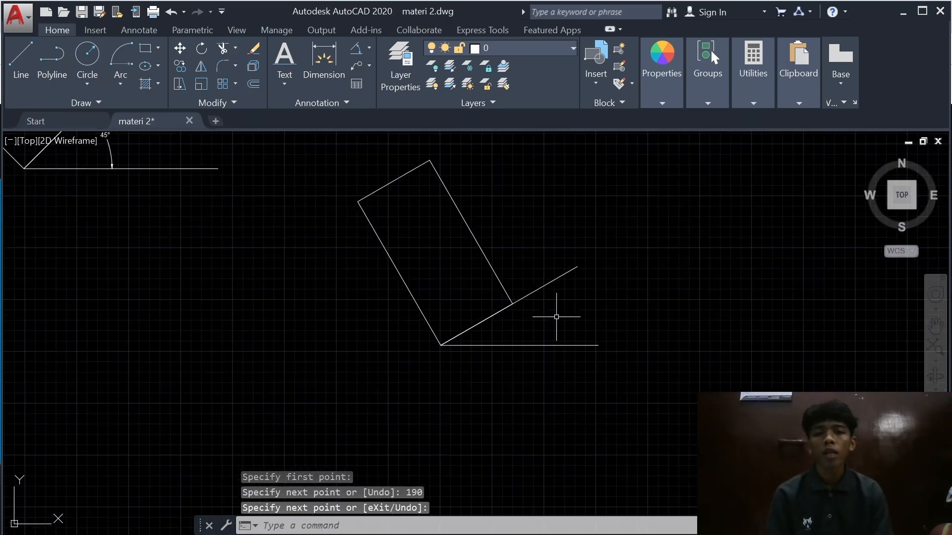
pyautogui.scroll(-4, 557, 315)
pyautogui.moveTo(568, 247); pyautogui.dragTo(551, 367, button='middle')
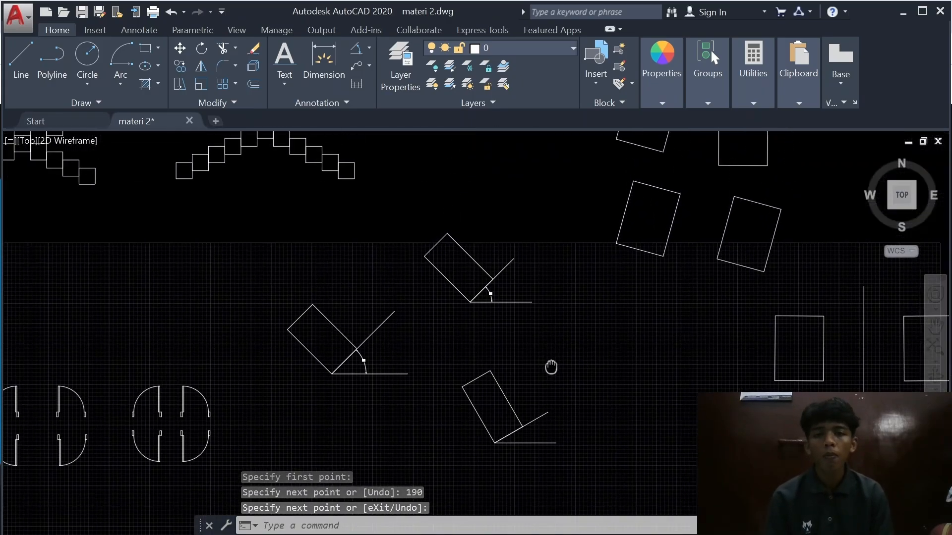
pyautogui.scroll(6, 551, 367)
pyautogui.moveTo(471, 291); pyautogui.dragTo(459, 442, button='middle')
pyautogui.scroll(-2, 487, 334)
pyautogui.scroll(-2, 487, 334)
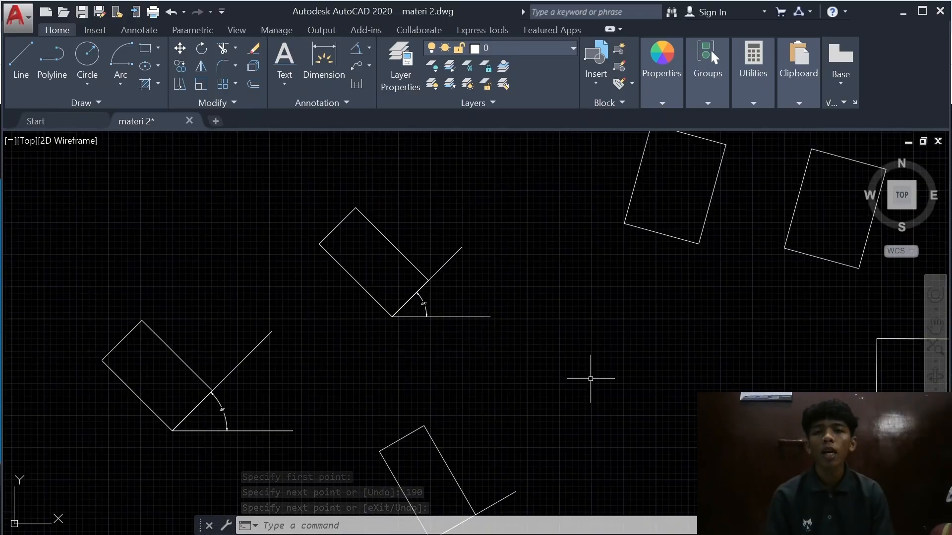
pyautogui.scroll(2, 590, 379)
pyautogui.moveTo(553, 313); pyautogui.dragTo(468, 205, button='middle')
pyautogui.moveTo(464, 395); pyautogui.dragTo(431, 288, button='middle')
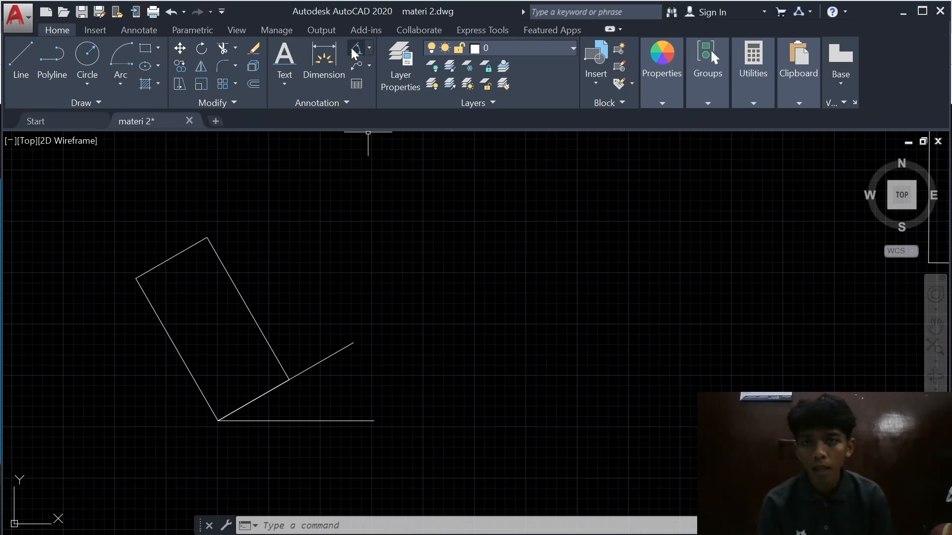
pyautogui.click(370, 49)
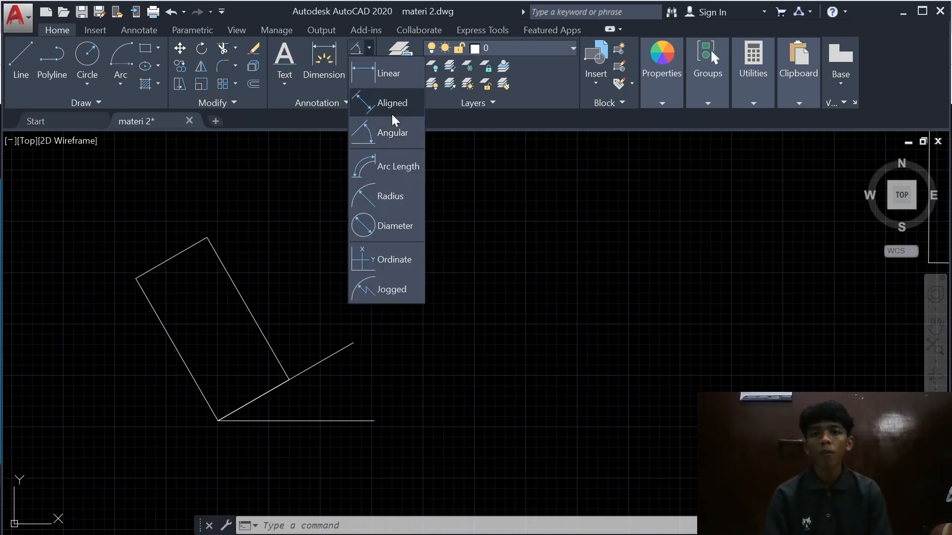
pyautogui.click(392, 133)
pyautogui.scroll(2, 417, 366)
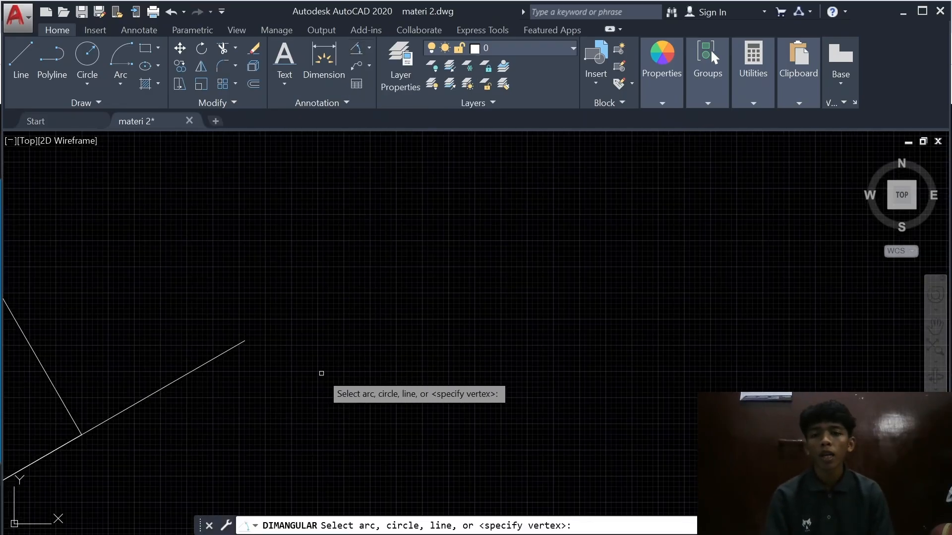
pyautogui.moveTo(322, 374); pyautogui.dragTo(690, 229, button='middle')
pyautogui.moveTo(285, 347); pyautogui.dragTo(491, 284, button='middle')
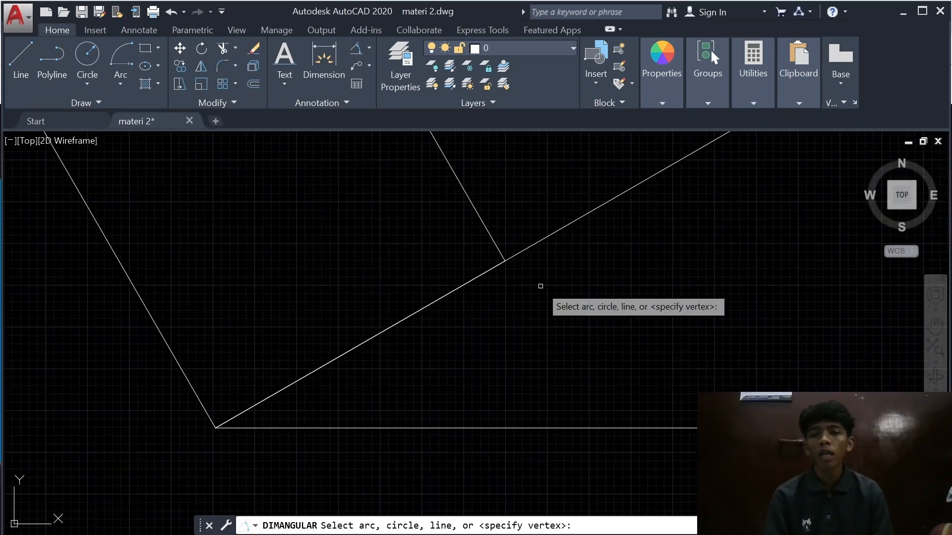
pyautogui.click(421, 310)
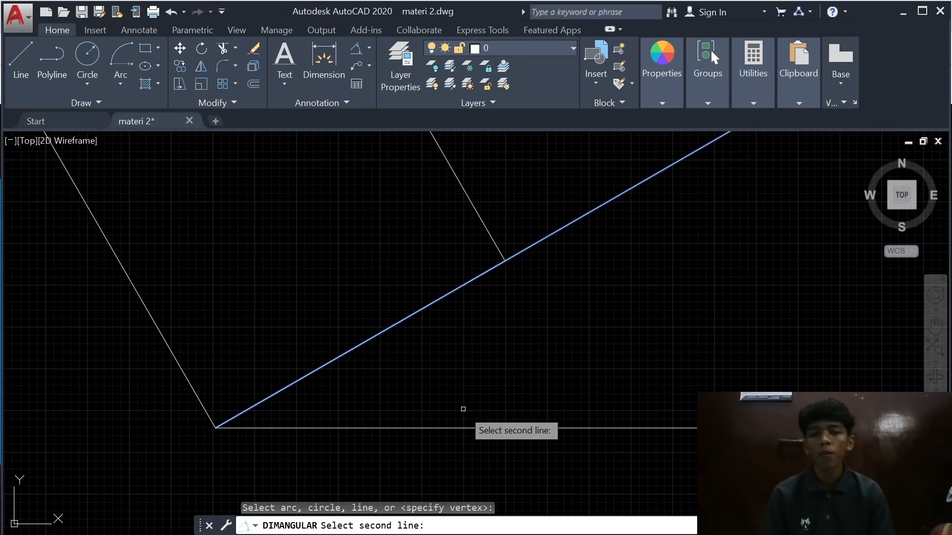
pyautogui.click(454, 426)
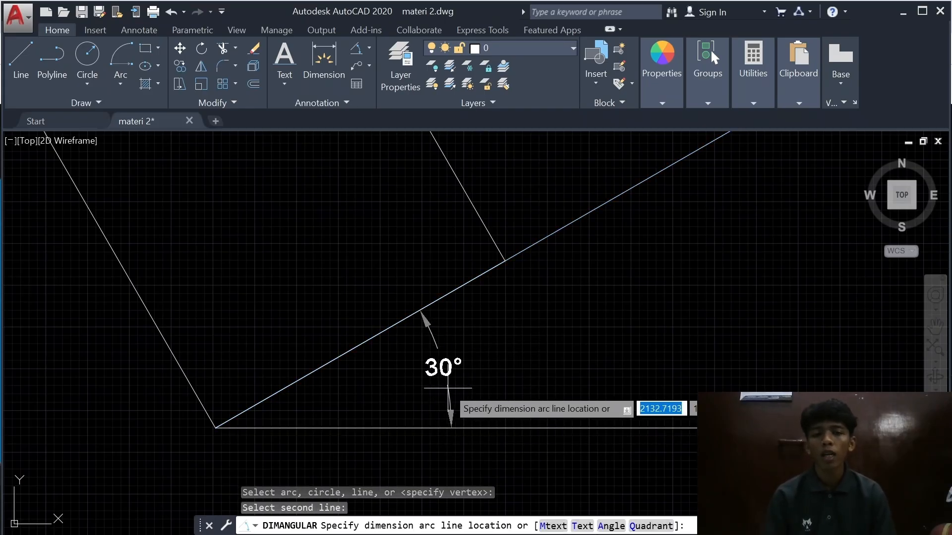
pyautogui.scroll(-2, 449, 389)
pyautogui.scroll(-2, 449, 388)
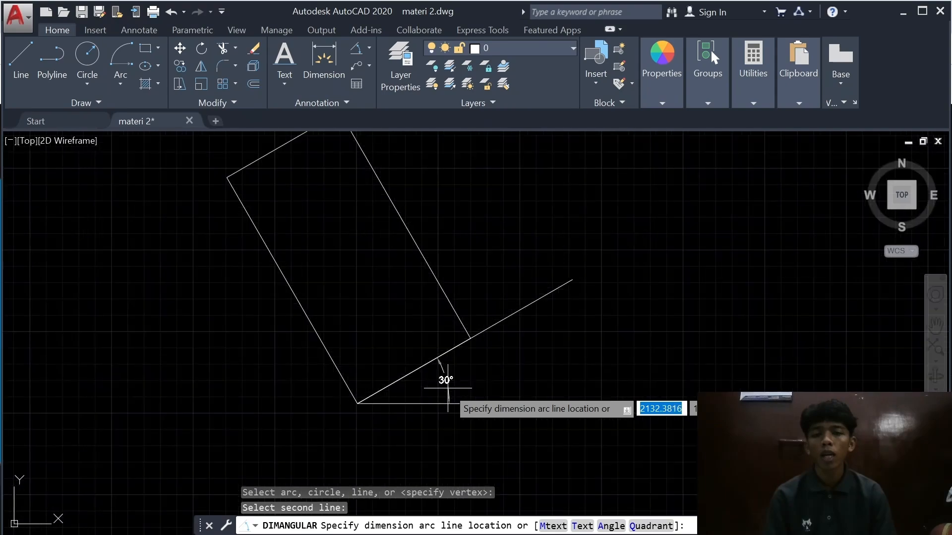
pyautogui.click(448, 388)
# Step: Inspect the dimensioned figure and compare it with the two 45° figures above it
pyautogui.scroll(-4, 573, 262)
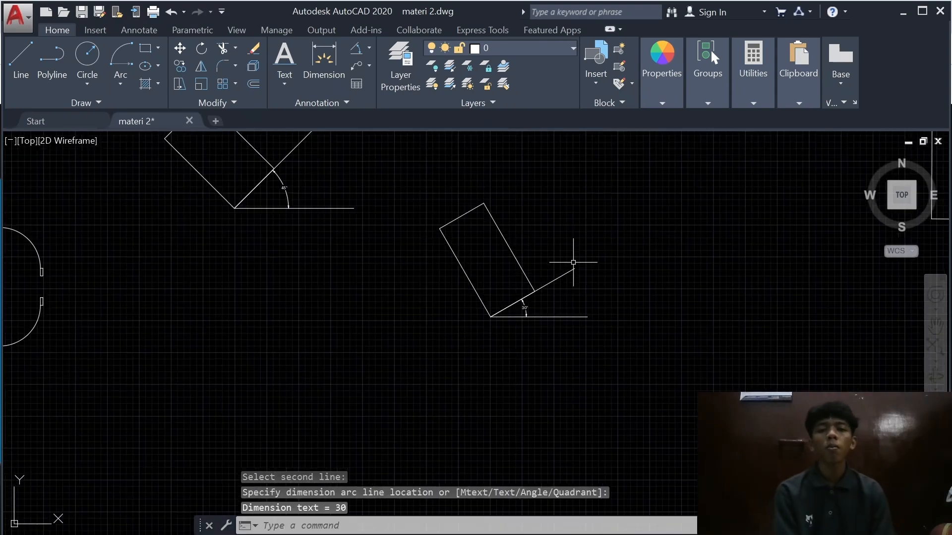
pyautogui.scroll(-5, 493, 270)
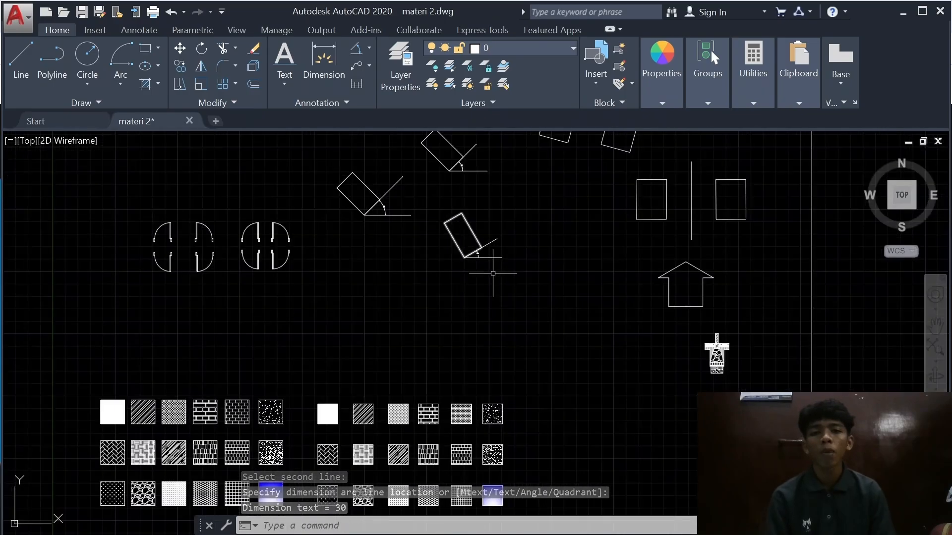
pyautogui.scroll(5, 488, 386)
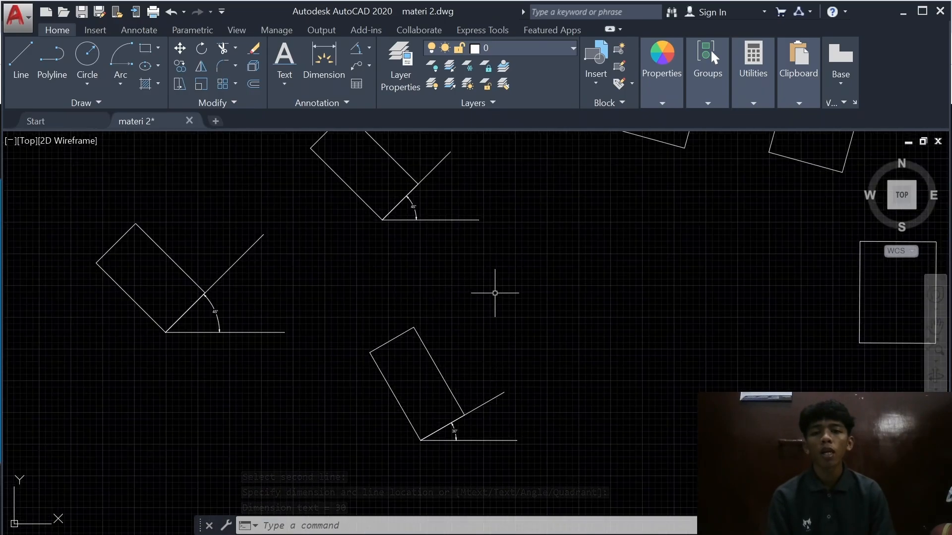
pyautogui.scroll(2, 484, 297)
pyautogui.scroll(-2, 484, 303)
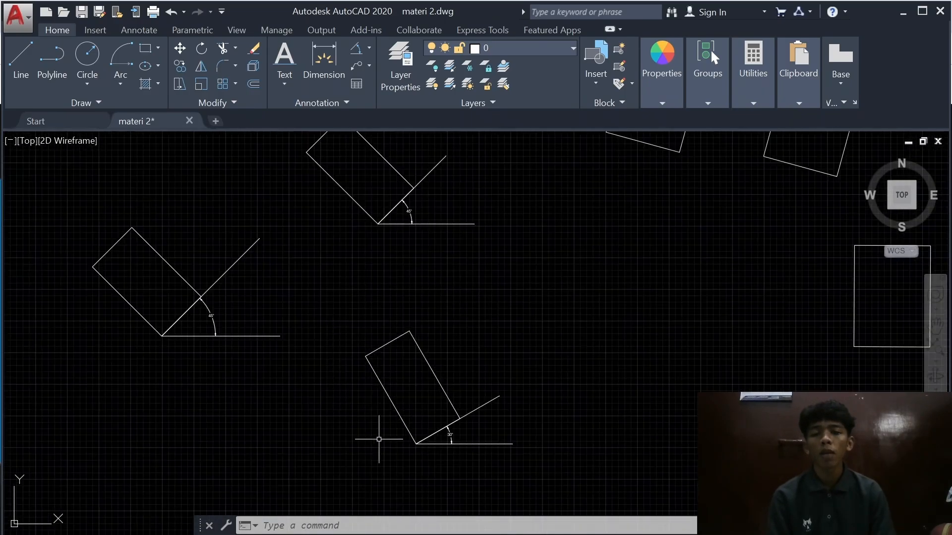
pyautogui.scroll(4, 436, 371)
pyautogui.moveTo(472, 388); pyautogui.dragTo(431, 245, button='middle')
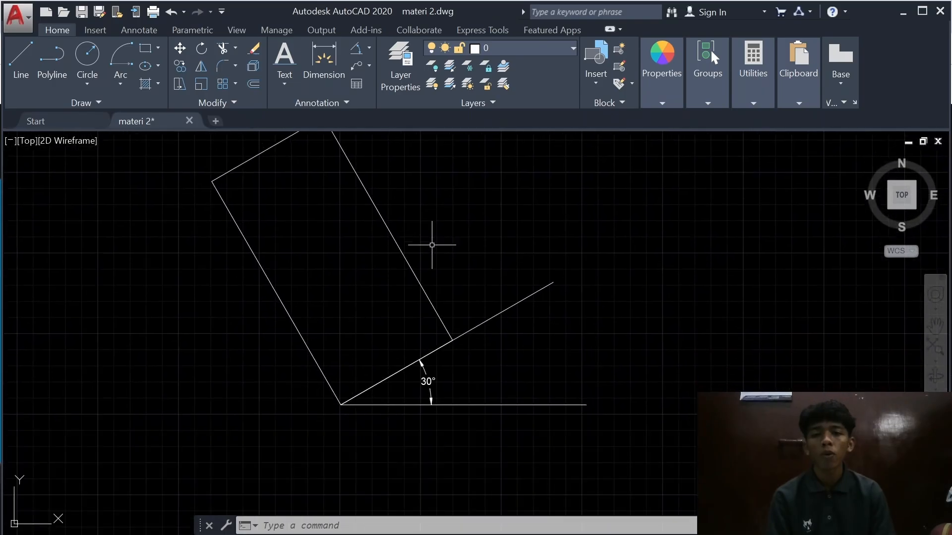
# Step: Compare the new 30° figure with the 45° figures and survey the surrounding practice figures on the sheet
pyautogui.moveTo(413, 363); pyautogui.dragTo(429, 448, button='middle')
pyautogui.scroll(-4, 476, 292)
pyautogui.moveTo(460, 272); pyautogui.dragTo(467, 453, button='middle')
pyautogui.scroll(4, 431, 323)
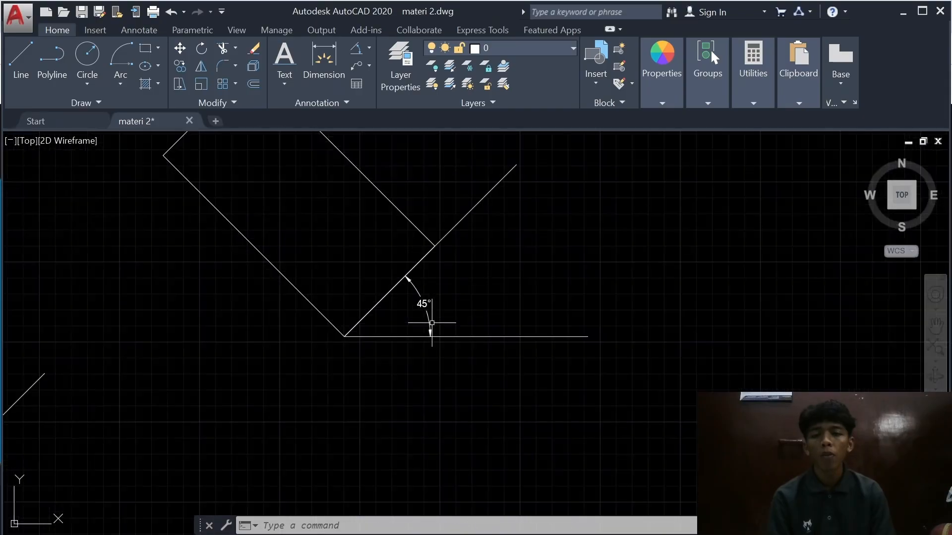
pyautogui.scroll(-4, 432, 329)
pyautogui.moveTo(472, 356)
pyautogui.mouseDown(button='middle')
pyautogui.moveTo(501, 366)
pyautogui.moveTo(484, 266)
pyautogui.moveTo(509, 391)
pyautogui.moveTo(539, 389)
pyautogui.moveTo(542, 362)
pyautogui.moveTo(521, 311)
pyautogui.moveTo(534, 349)
pyautogui.moveTo(552, 352)
pyautogui.mouseUp(button='middle')
pyautogui.scroll(-2, 487, 272)
pyautogui.scroll(2, 539, 389)
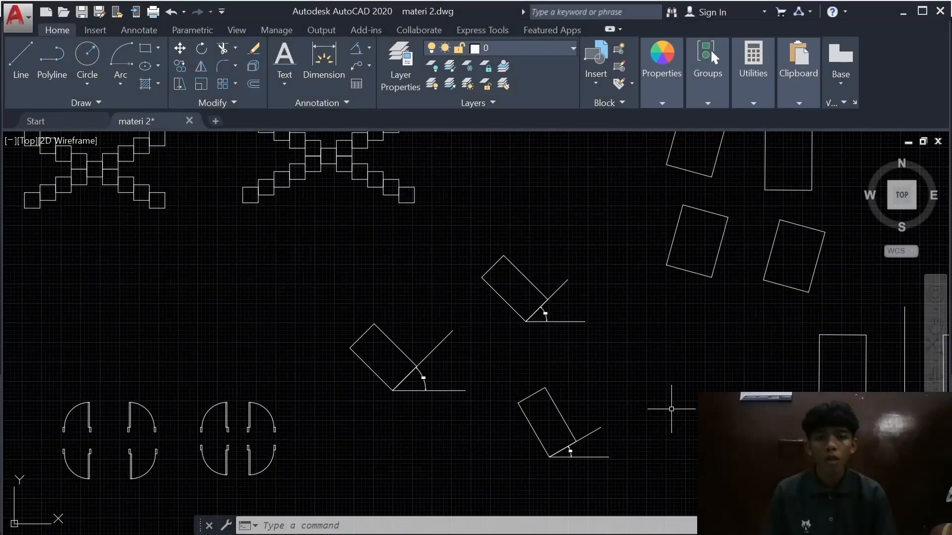
pyautogui.scroll(-1, 586, 335)
pyautogui.scroll(-2, 586, 335)
pyautogui.scroll(-2, 618, 340)
pyautogui.moveTo(621, 340)
pyautogui.mouseDown(button='middle')
pyautogui.moveTo(633, 405)
pyautogui.moveTo(607, 325)
pyautogui.mouseUp(button='middle')
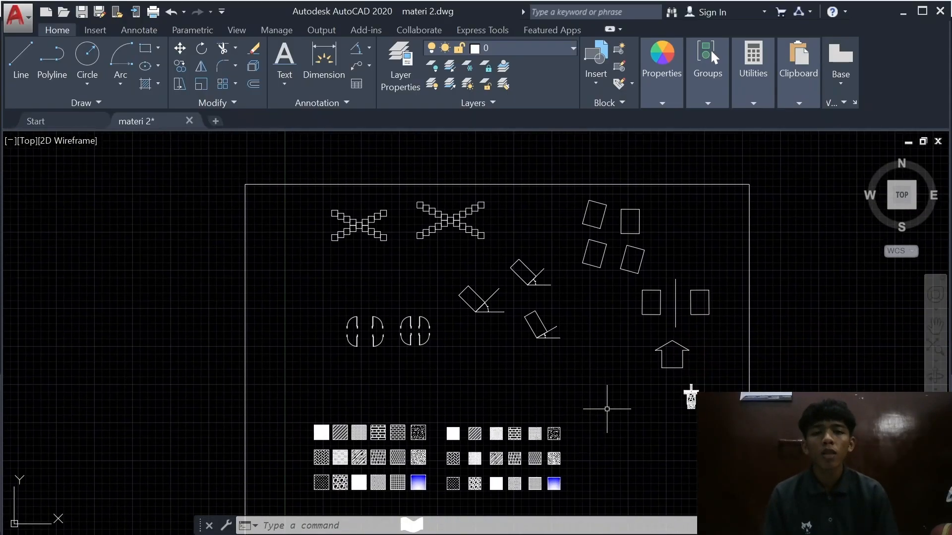
# Step: Examine the mirror reference, two rectangles on either side of a vertical line, and the group of four rectangles above it
pyautogui.scroll(4, 607, 409)
pyautogui.scroll(2, 597, 397)
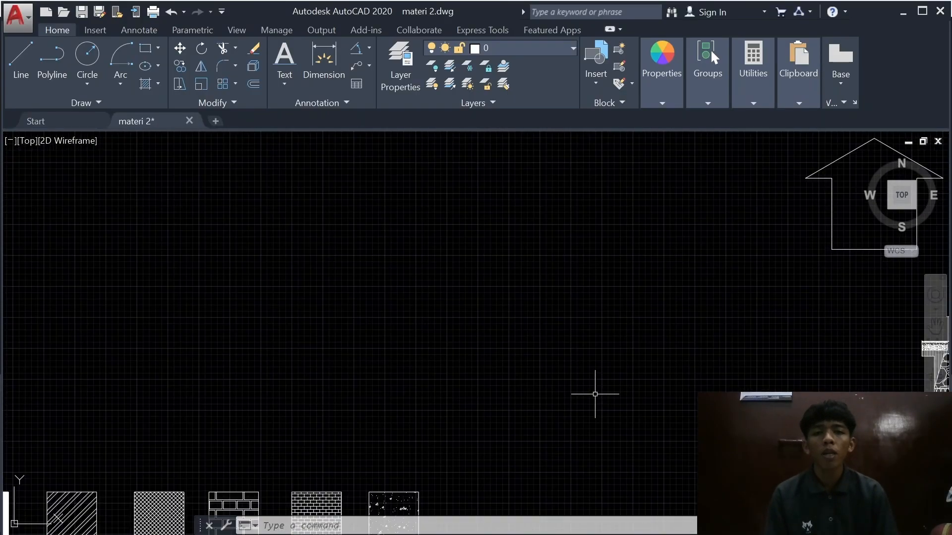
pyautogui.moveTo(614, 335); pyautogui.dragTo(361, 476, button='middle')
pyautogui.moveTo(678, 353); pyautogui.dragTo(525, 427, button='middle')
pyautogui.scroll(-4, 496, 240)
pyautogui.scroll(2, 510, 273)
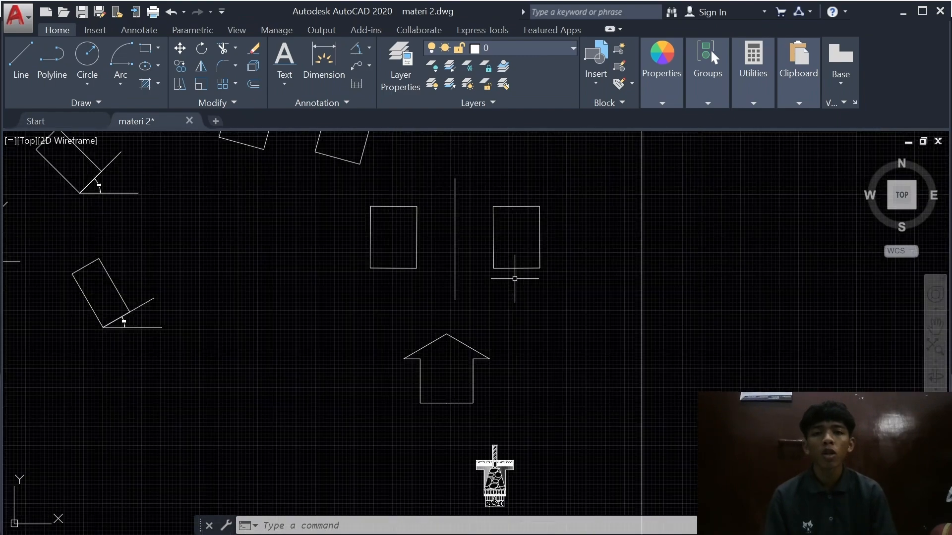
pyautogui.scroll(2, 498, 274)
pyautogui.moveTo(525, 233); pyautogui.dragTo(549, 328, button='middle')
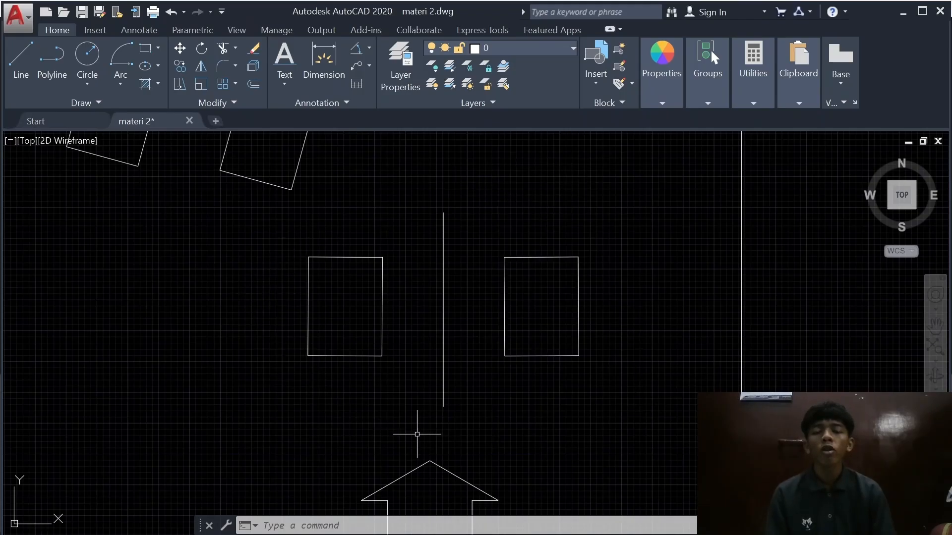
pyautogui.scroll(-3, 527, 380)
pyautogui.moveTo(508, 221); pyautogui.dragTo(479, 371, button='middle')
pyautogui.scroll(4, 480, 259)
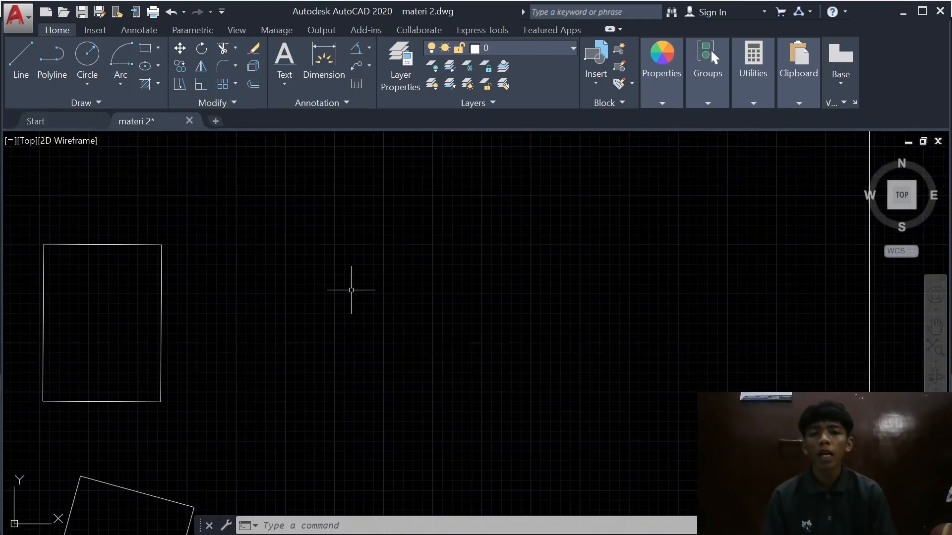
pyautogui.scroll(-2, 506, 245)
pyautogui.scroll(-2, 396, 362)
pyautogui.moveTo(228, 428); pyautogui.dragTo(554, 297, button='middle')
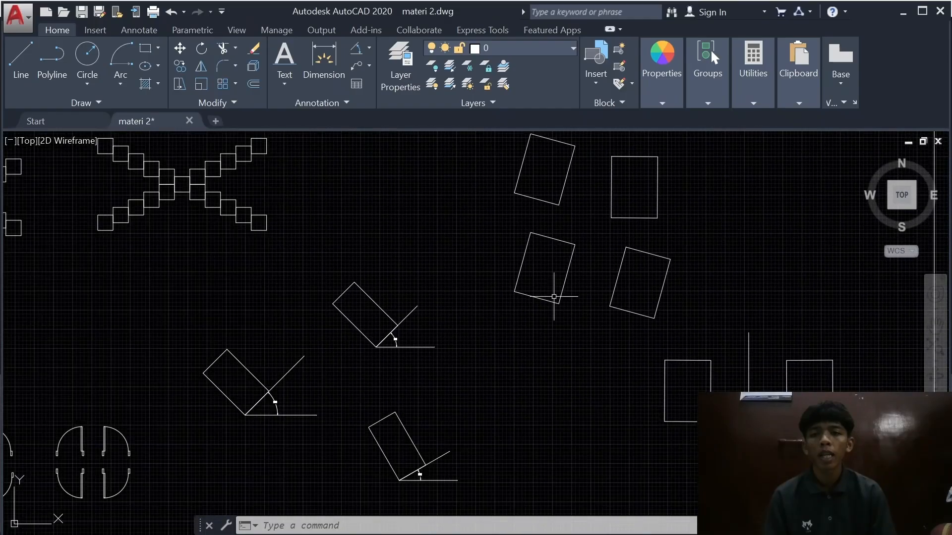
pyautogui.moveTo(228, 248); pyautogui.dragTo(293, 312, button='middle')
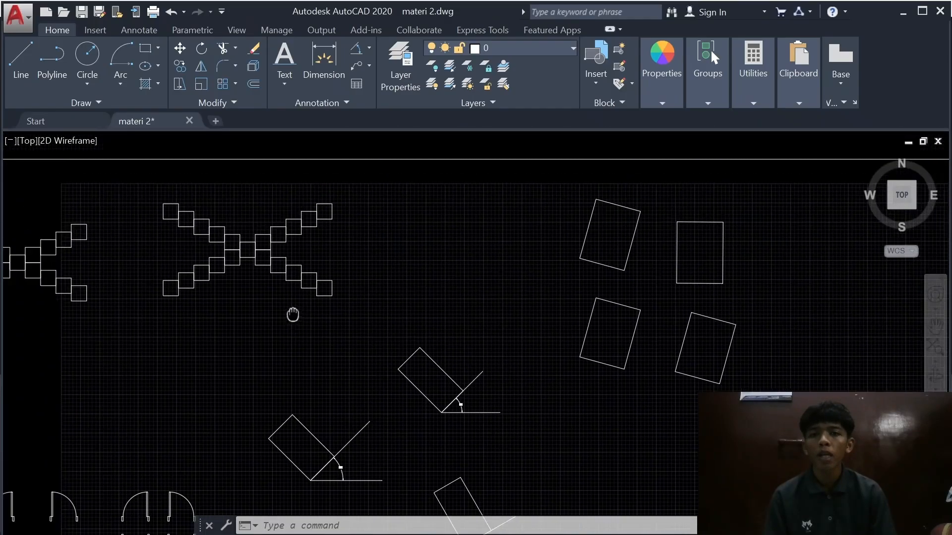
pyautogui.moveTo(857, 382); pyautogui.dragTo(544, 395, button='middle')
pyautogui.scroll(2, 518, 385)
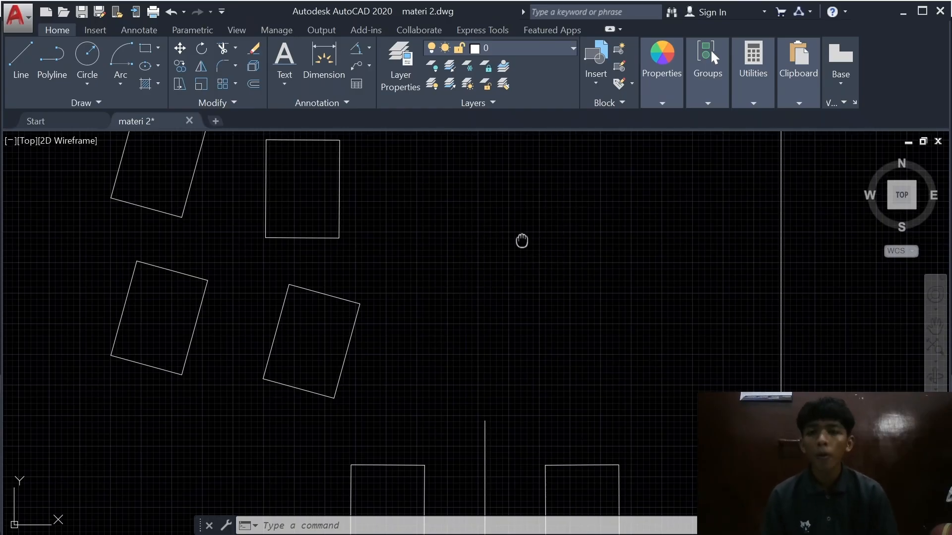
pyautogui.moveTo(521, 240); pyautogui.dragTo(523, 295, button='middle')
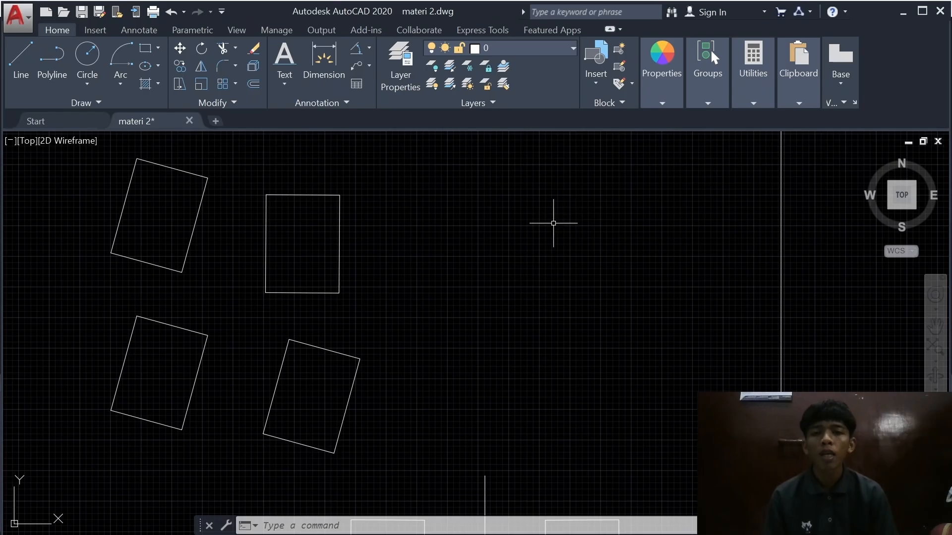
pyautogui.scroll(2, 553, 223)
pyautogui.scroll(-4, 544, 266)
pyautogui.moveTo(516, 486); pyautogui.dragTo(516, 272, button='middle')
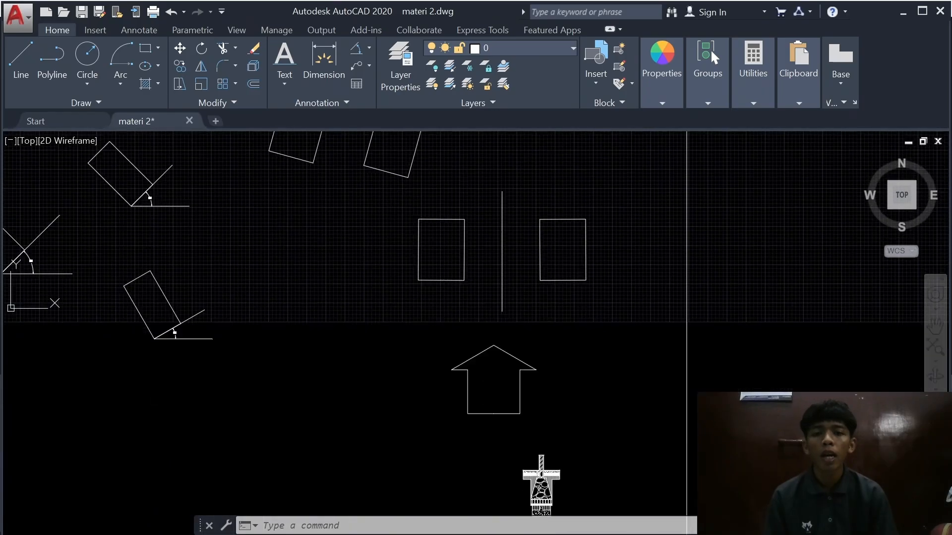
pyautogui.scroll(4, 507, 263)
pyautogui.moveTo(420, 239); pyautogui.dragTo(464, 279, button='middle')
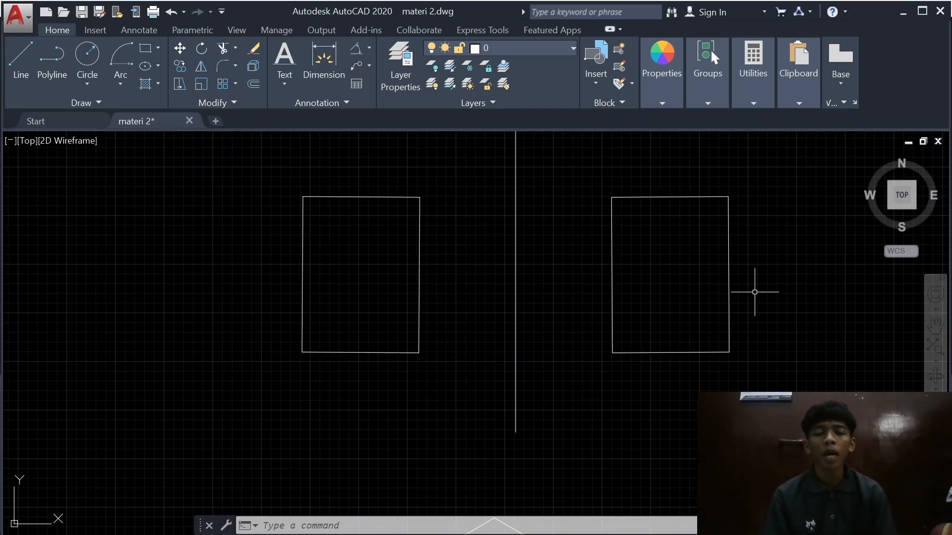
pyautogui.scroll(-2, 755, 292)
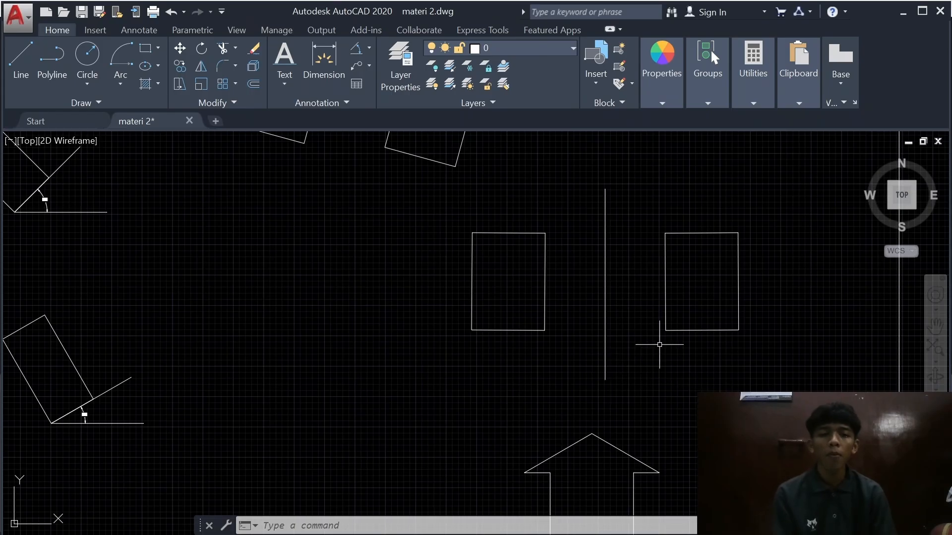
# Step: Draw a 50 by 100 rectangle in the empty area below and to the right of the 30° rotated figure
pyautogui.scroll(-4, 668, 366)
pyautogui.moveTo(668, 367); pyautogui.dragTo(666, 293, button='middle')
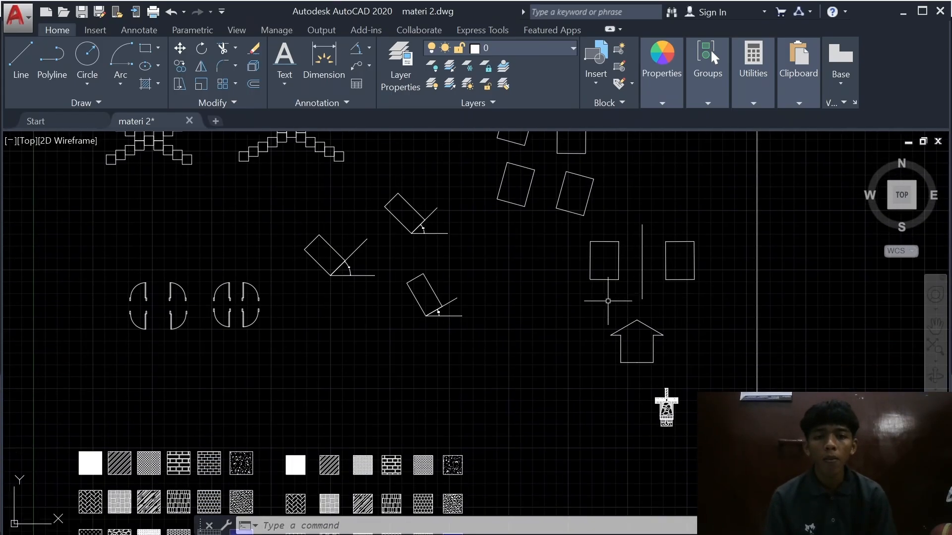
pyautogui.scroll(6, 608, 301)
pyautogui.moveTo(539, 296)
pyautogui.mouseDown(button='middle')
pyautogui.moveTo(755, 297)
pyautogui.moveTo(644, 294)
pyautogui.mouseUp(button='middle')
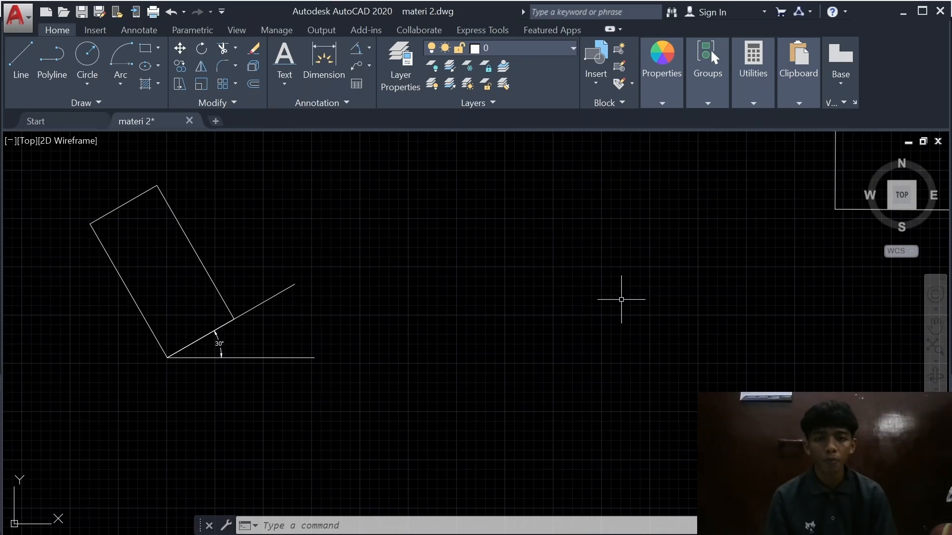
pyautogui.scroll(1, 621, 299)
pyautogui.moveTo(572, 294)
pyautogui.mouseDown(button='middle')
pyautogui.moveTo(573, 309)
pyautogui.moveTo(446, 304)
pyautogui.moveTo(471, 293)
pyautogui.moveTo(539, 166)
pyautogui.mouseUp(button='middle')
pyautogui.scroll(-1, 573, 307)
pyautogui.scroll(2, 541, 167)
pyautogui.scroll(-8, 620, 282)
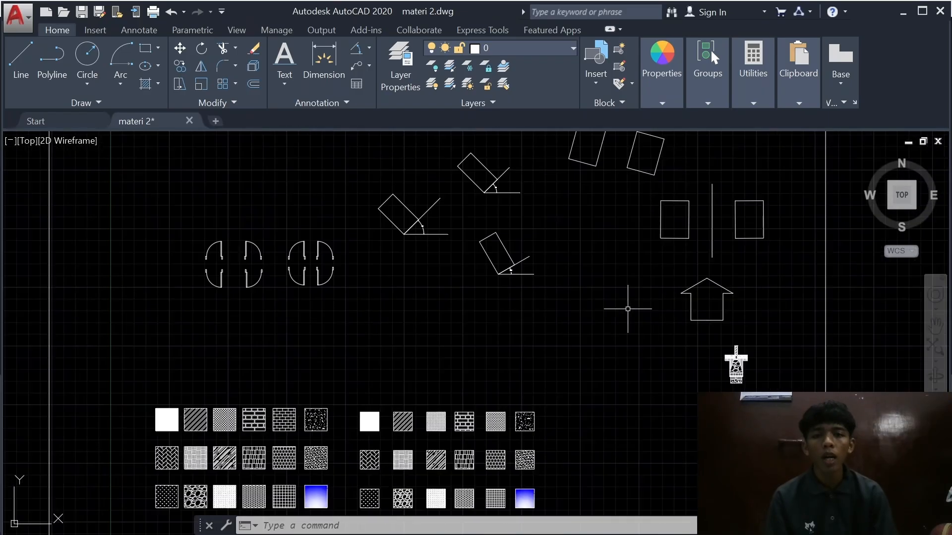
pyautogui.moveTo(632, 355); pyautogui.dragTo(552, 203, button='middle')
pyautogui.scroll(6, 597, 290)
pyautogui.moveTo(610, 365); pyautogui.dragTo(526, 335, button='middle')
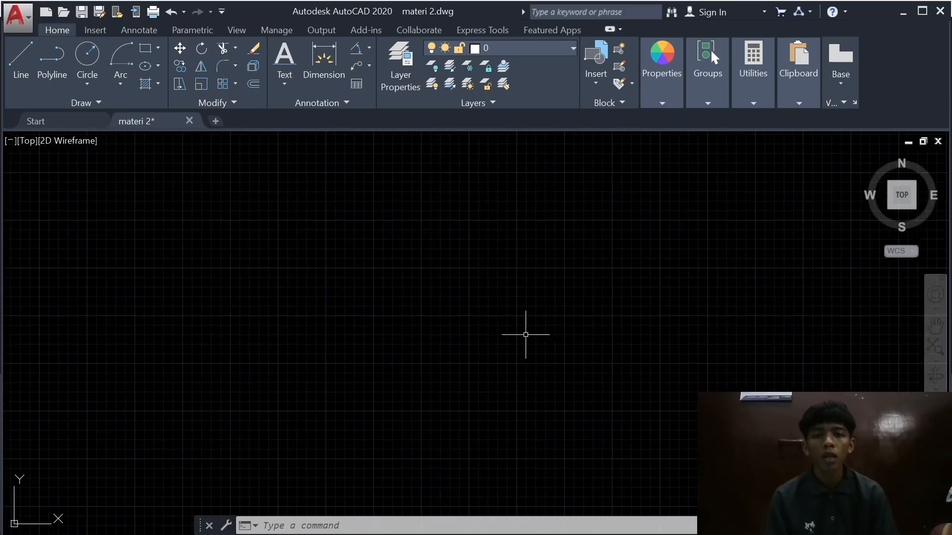
pyautogui.scroll(1, 520, 335)
pyautogui.moveTo(461, 299); pyautogui.dragTo(507, 365, button='middle')
pyautogui.scroll(-1, 506, 360)
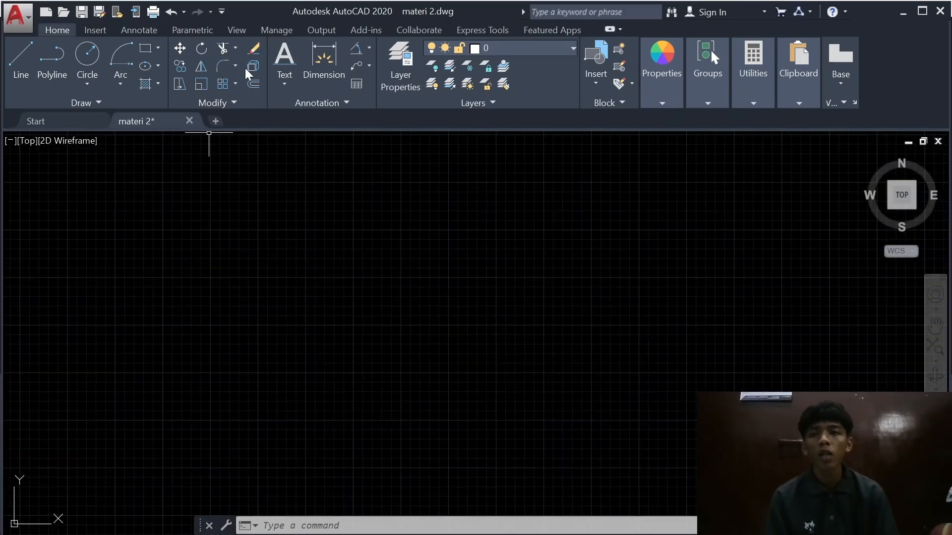
pyautogui.click(159, 49)
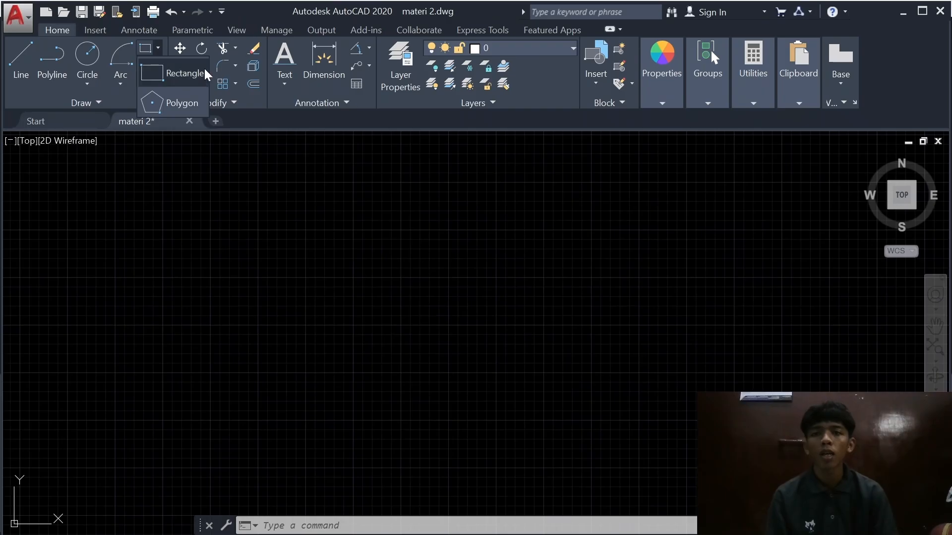
pyautogui.click(186, 128)
pyautogui.click(436, 263)
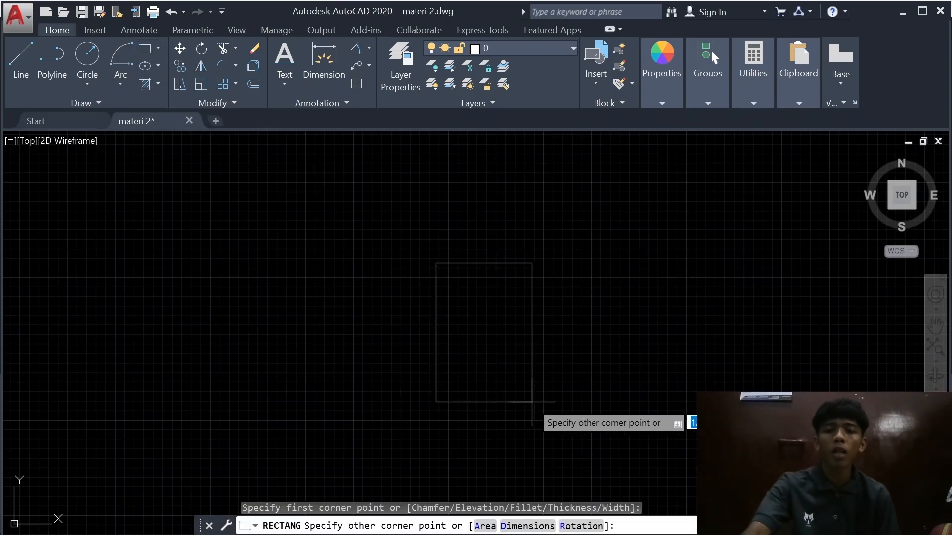
pyautogui.write('5')
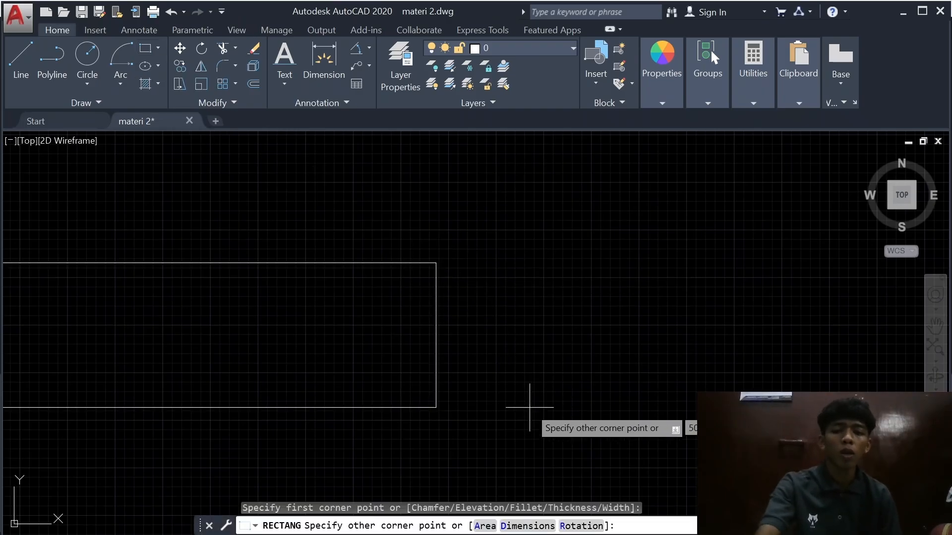
pyautogui.write('0,100')
pyautogui.press('Return')
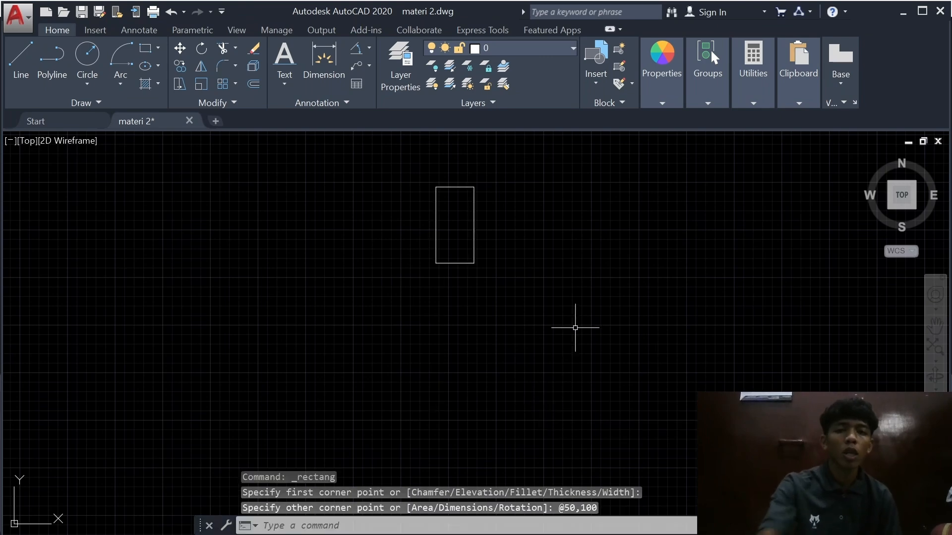
# Step: Draw a vertical line to the right of the new rectangle, extending past its top and bottom edges
pyautogui.scroll(4, 528, 297)
pyautogui.moveTo(503, 274)
pyautogui.mouseDown(button='middle')
pyautogui.moveTo(456, 299)
pyautogui.moveTo(542, 303)
pyautogui.mouseUp(button='middle')
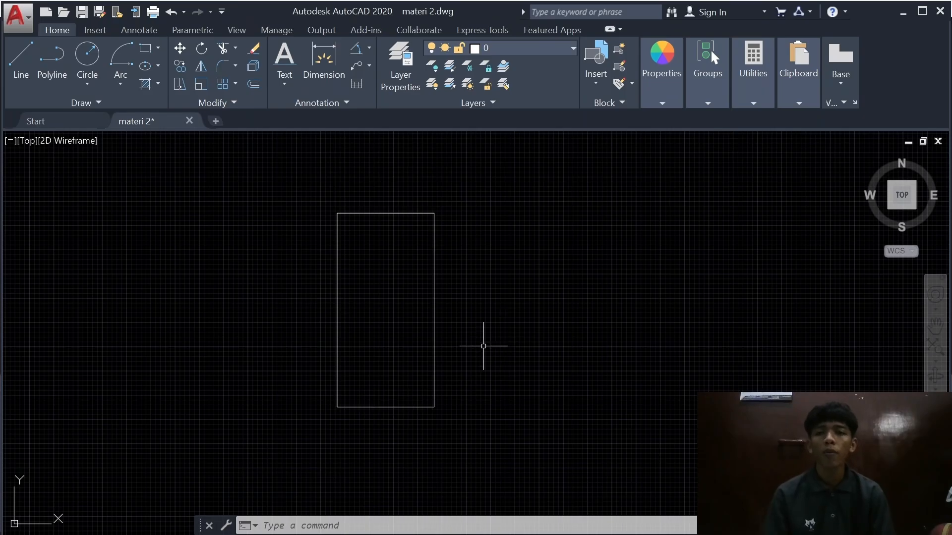
pyautogui.click(30, 52)
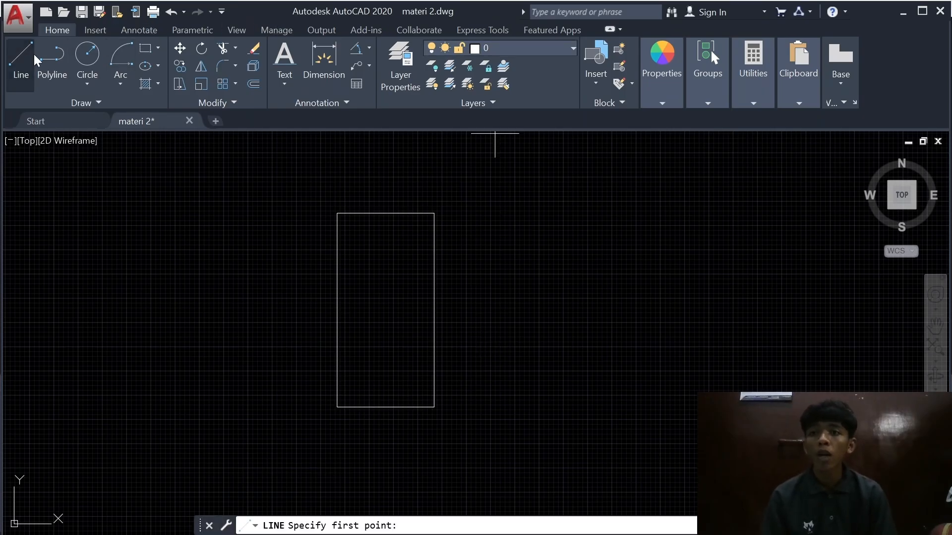
pyautogui.click(491, 175)
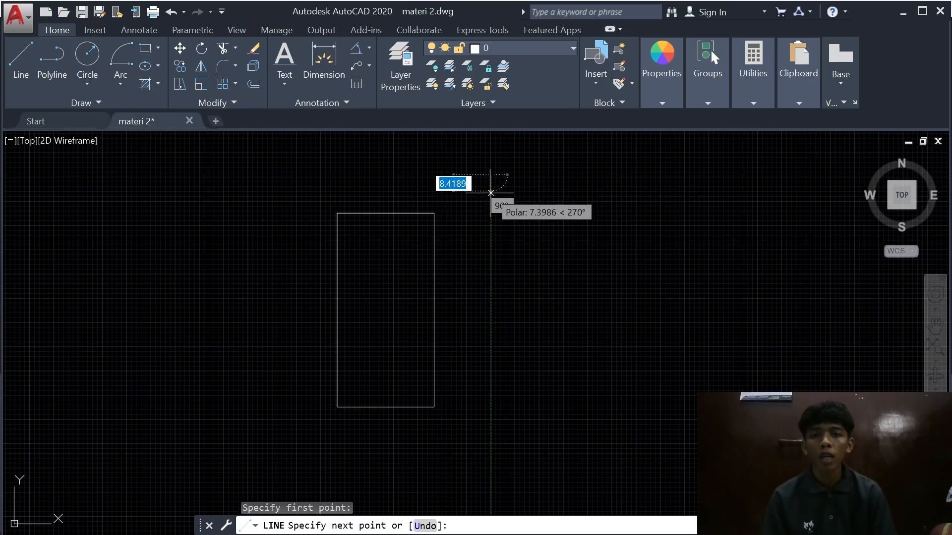
pyautogui.click(491, 434)
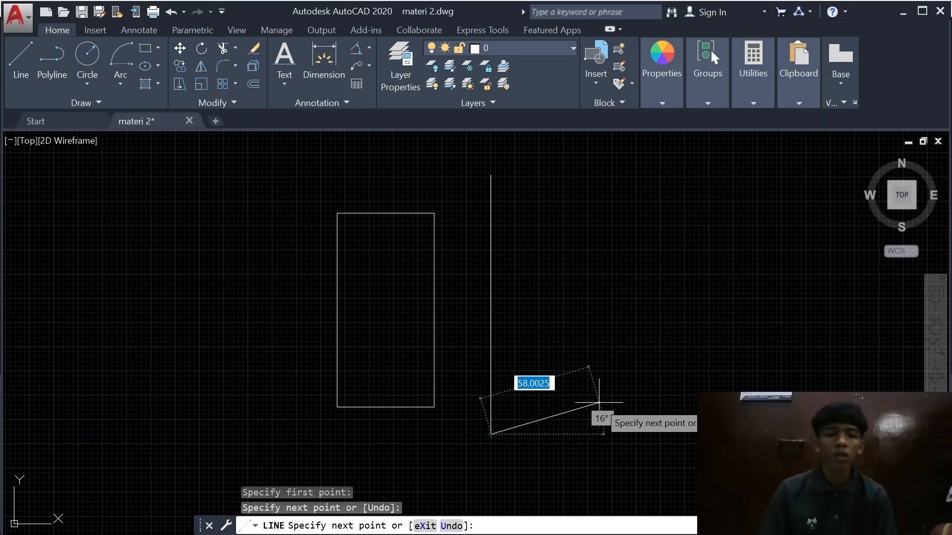
pyautogui.press('Return')
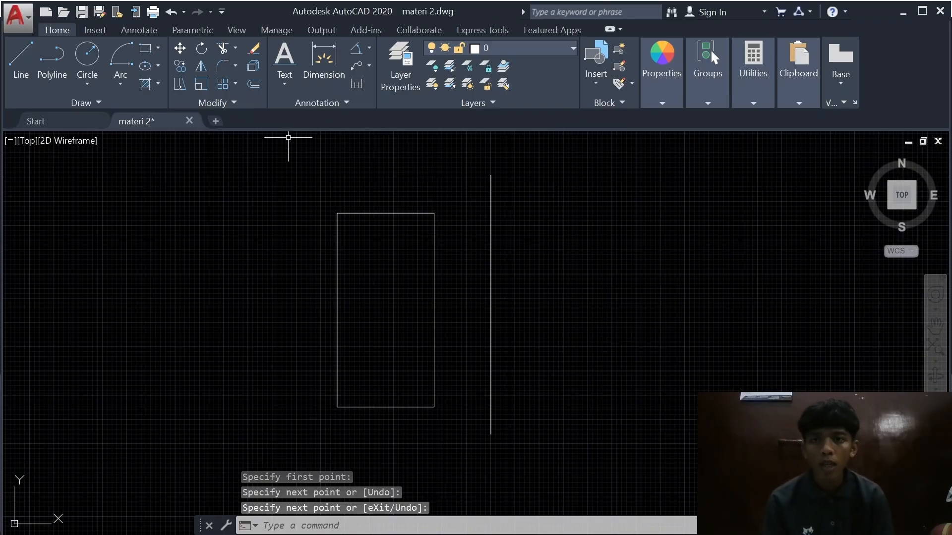
# Step: Try mirroring the rectangle about its own right edge while keeping the source object, and undo that mirror
pyautogui.click(367, 214)
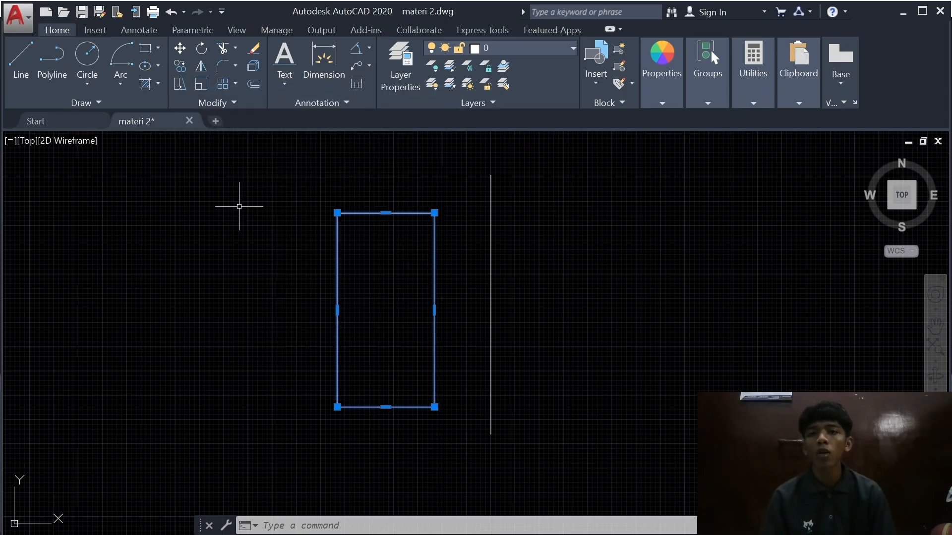
pyautogui.write('M')
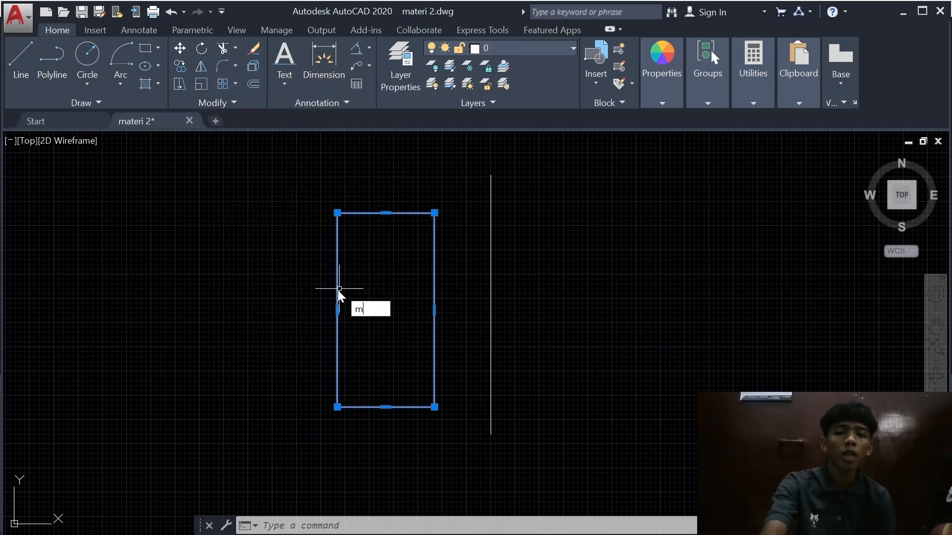
pyautogui.write('I')
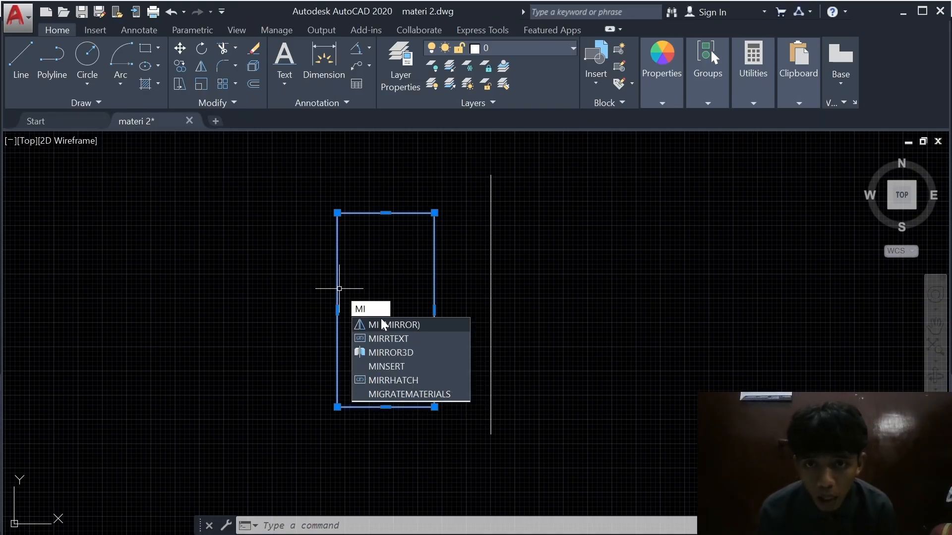
pyautogui.click(420, 323)
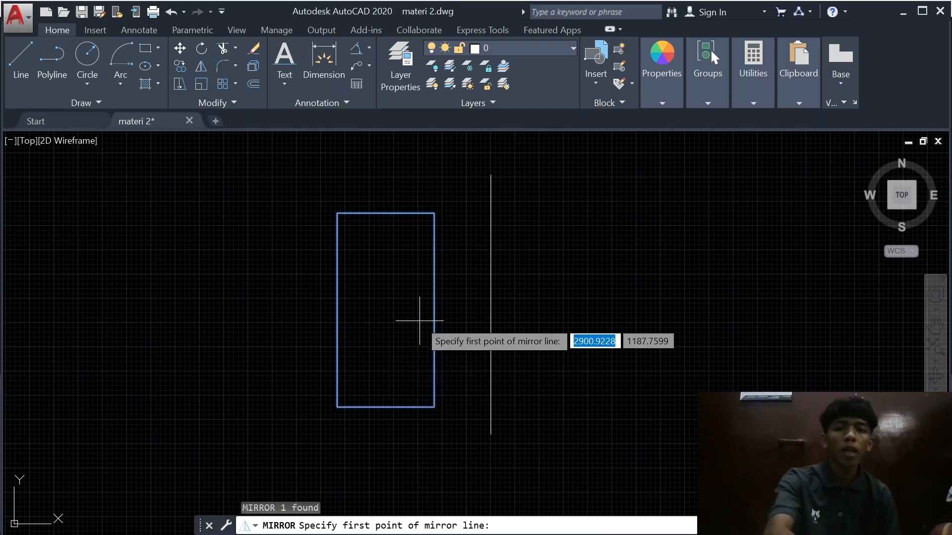
pyautogui.click(435, 213)
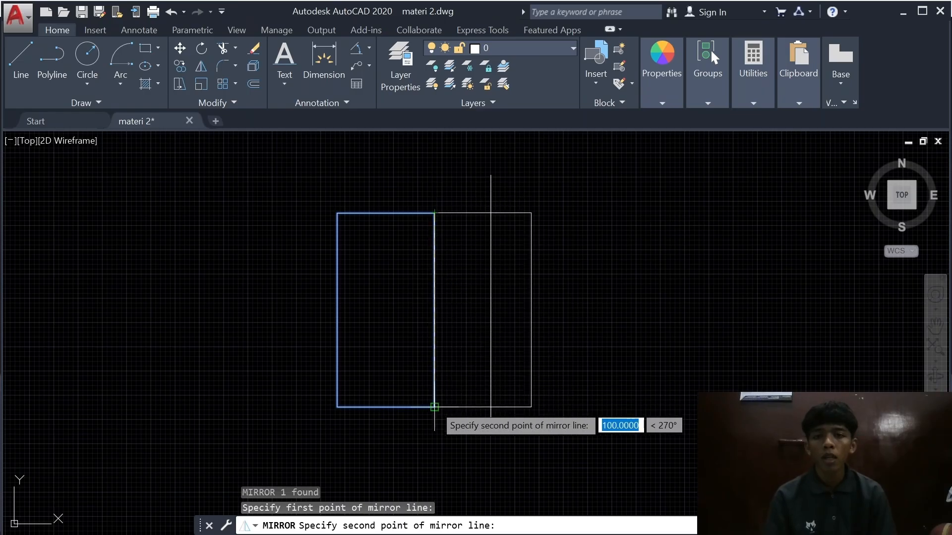
pyautogui.click(434, 407)
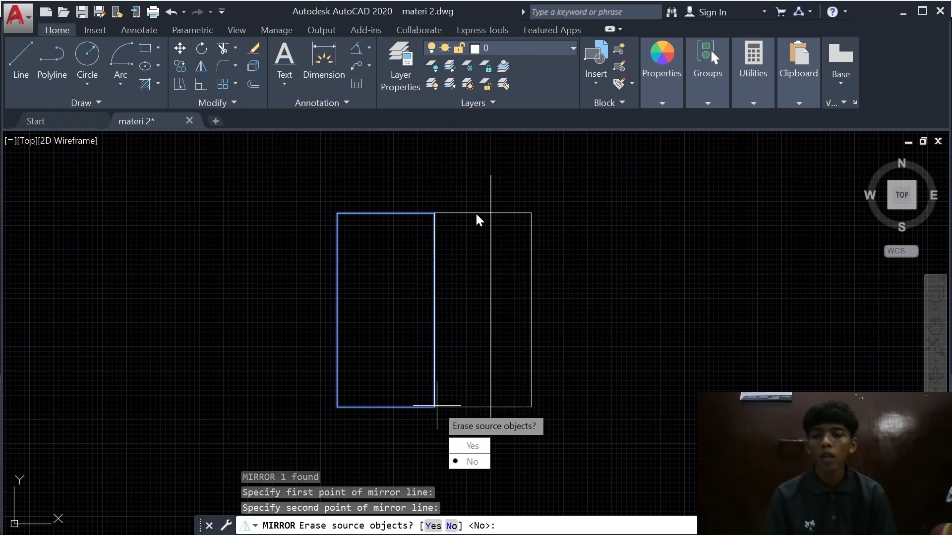
pyautogui.hotkey('ctrl', 'z')
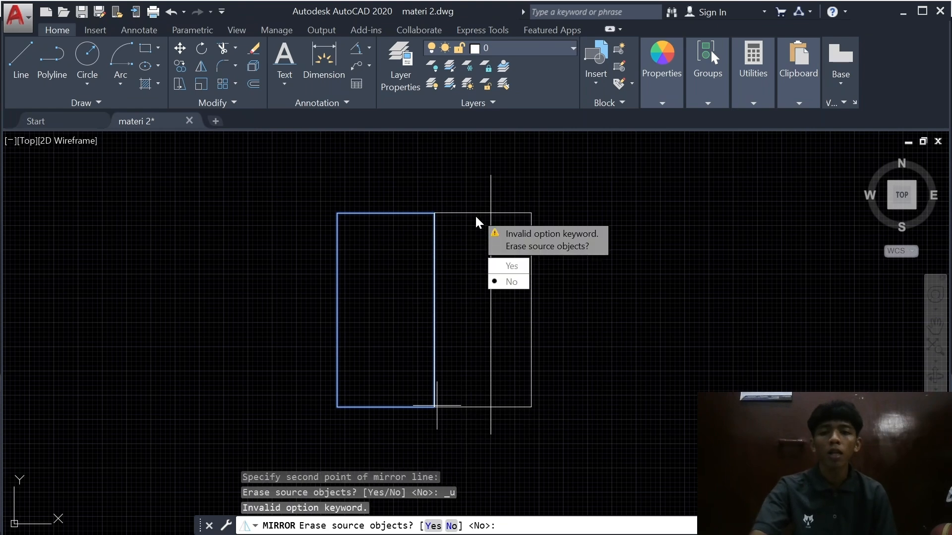
pyautogui.click(510, 282)
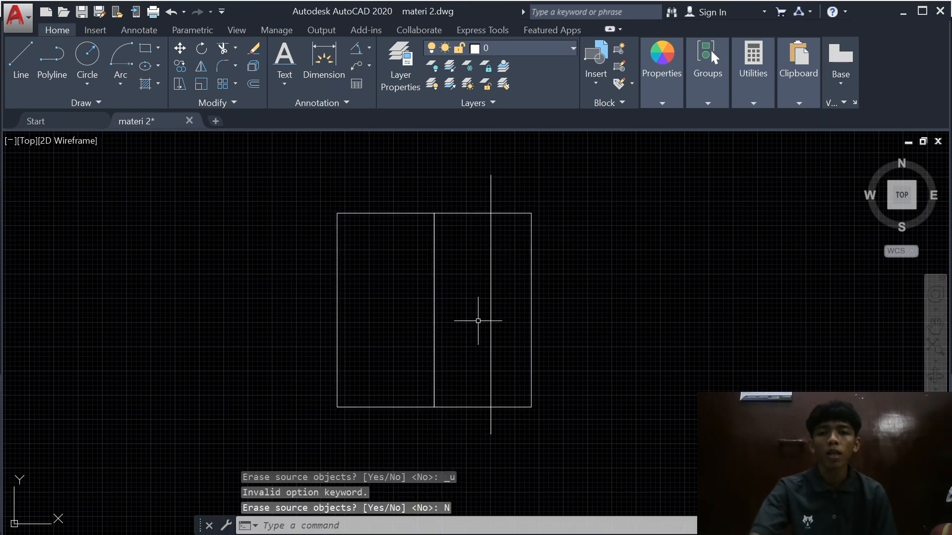
pyautogui.hotkey('ctrl', 'z')
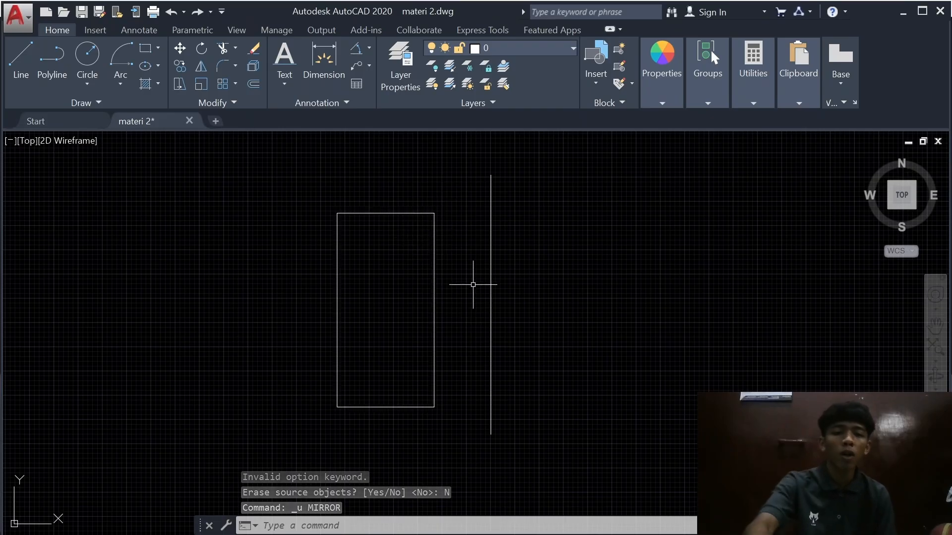
# Step: Mirror the rectangle about the vertical line, from its upper to its lower endpoint, keeping the source object
pyautogui.write('MI')
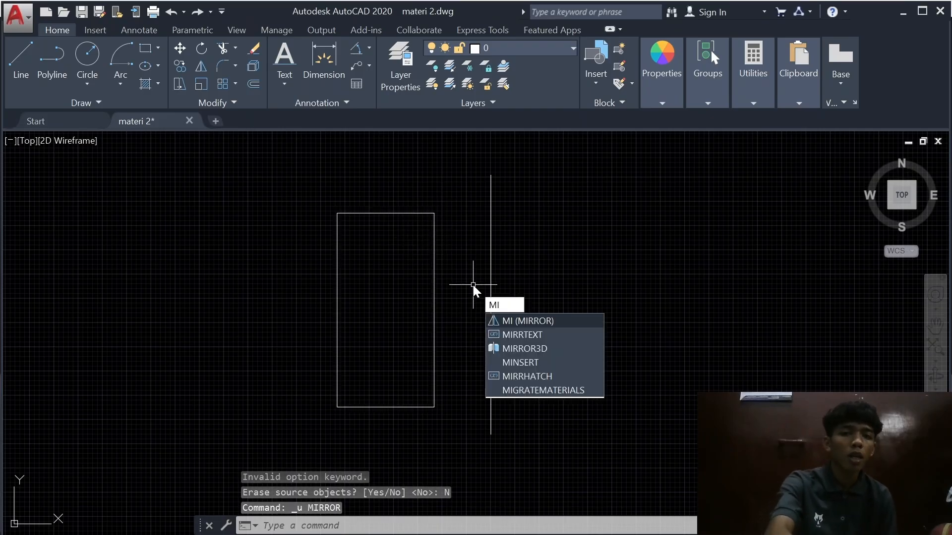
pyautogui.press('Return')
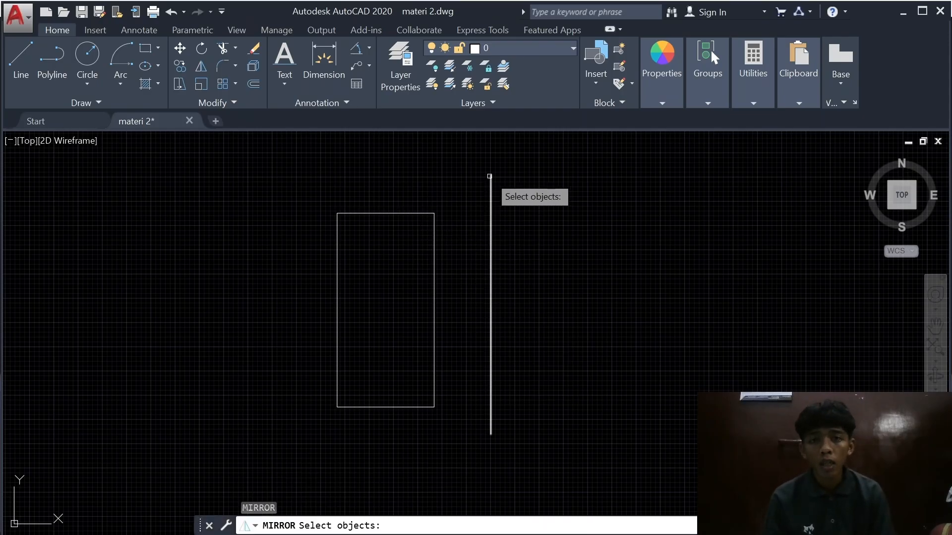
pyautogui.click(435, 215)
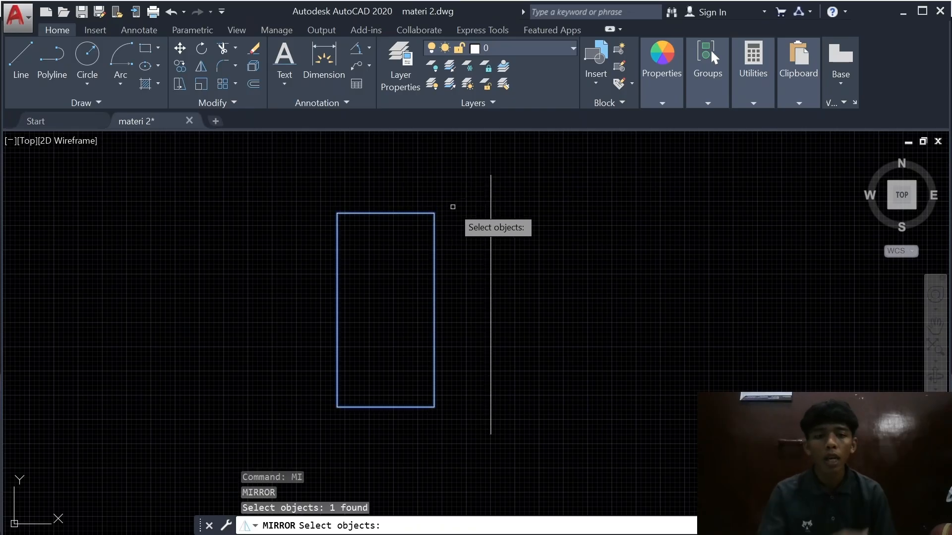
pyautogui.press('Return')
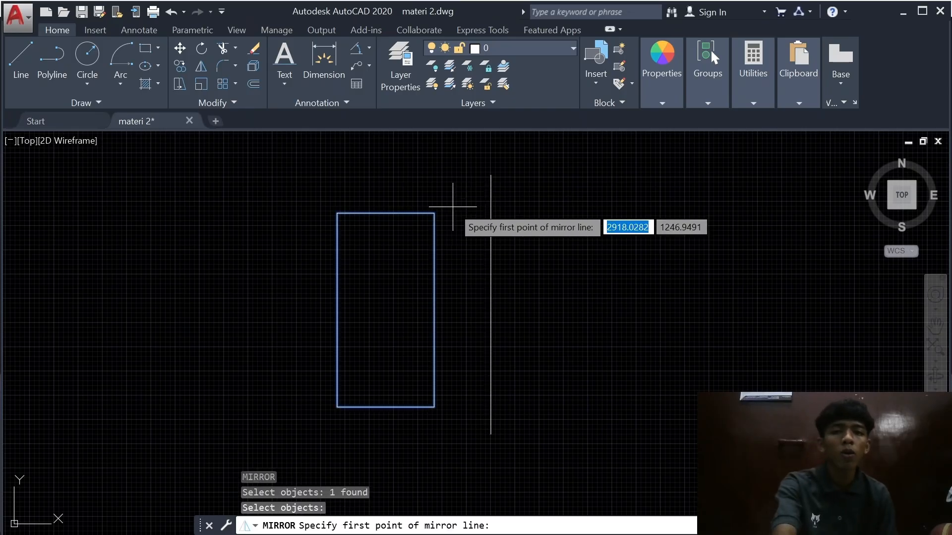
pyautogui.click(491, 175)
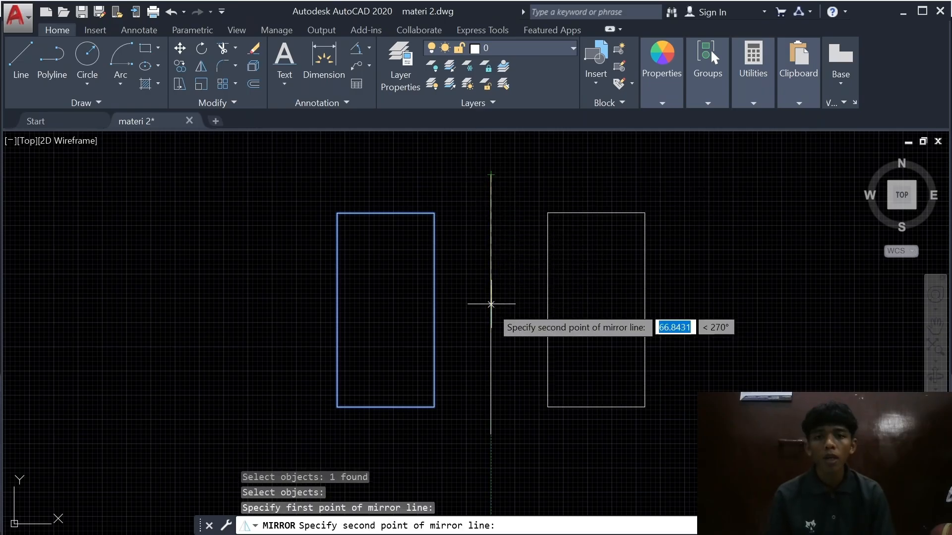
pyautogui.click(492, 436)
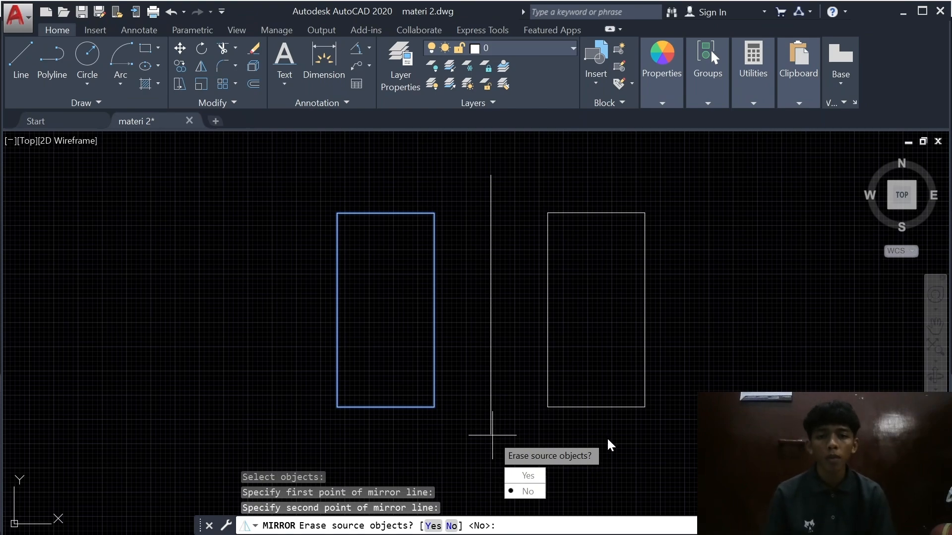
pyautogui.click(533, 491)
# Step: Inspect the two mirrored rectangles and the spacing on either side of the vertical line
pyautogui.scroll(-2, 550, 278)
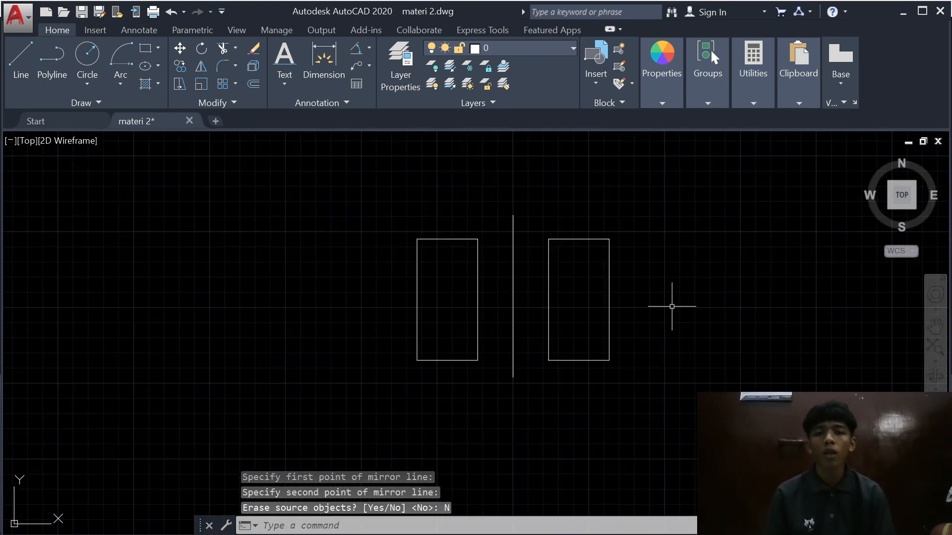
pyautogui.scroll(2, 656, 287)
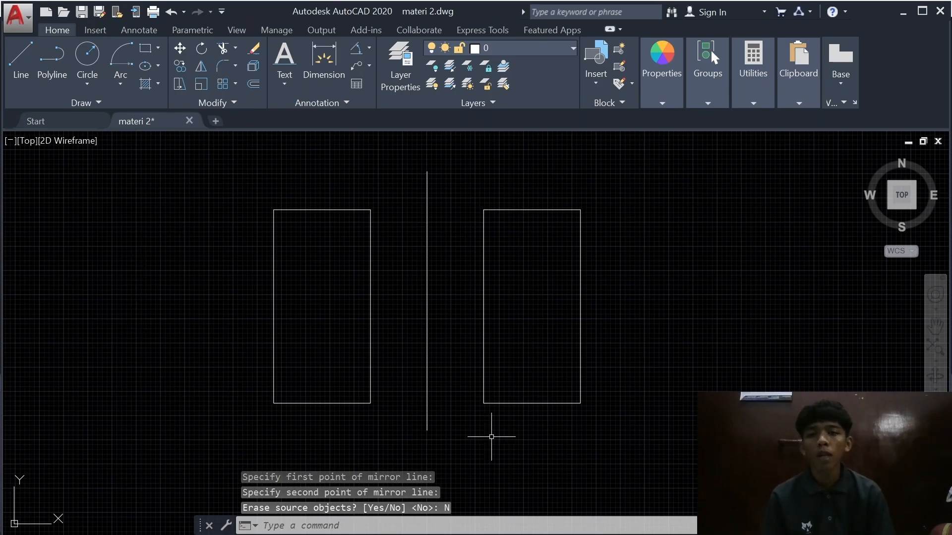
pyautogui.scroll(-3, 395, 188)
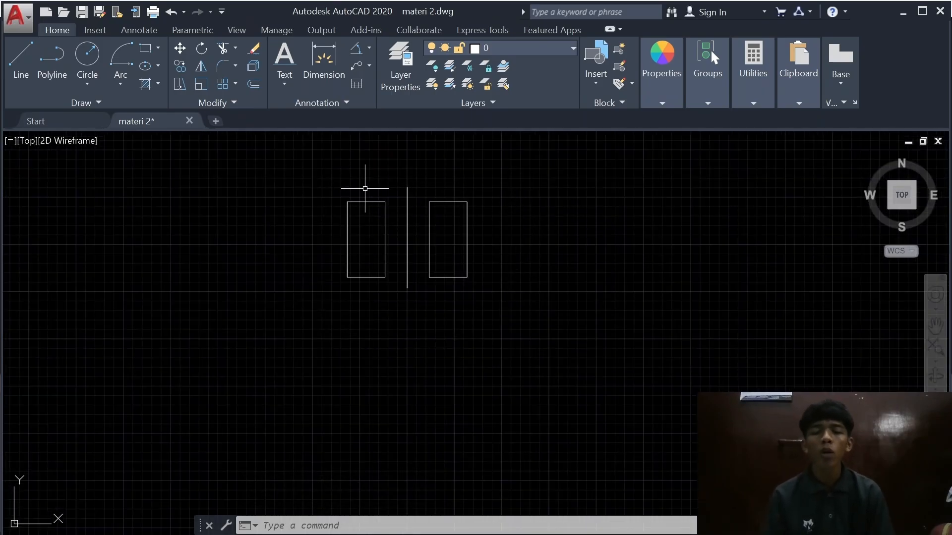
pyautogui.scroll(2, 383, 195)
pyautogui.scroll(2, 385, 202)
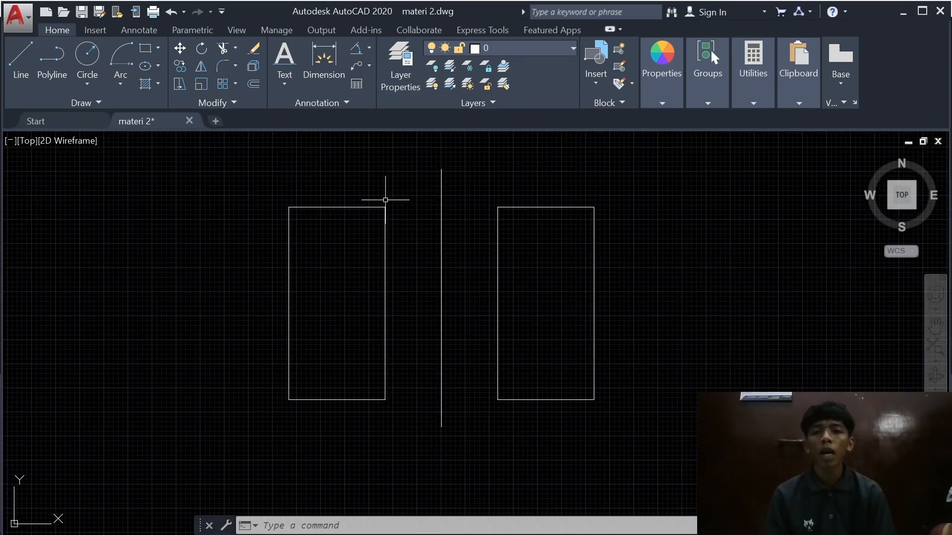
pyautogui.scroll(-2, 389, 203)
pyautogui.moveTo(601, 240); pyautogui.dragTo(382, 276, button='middle')
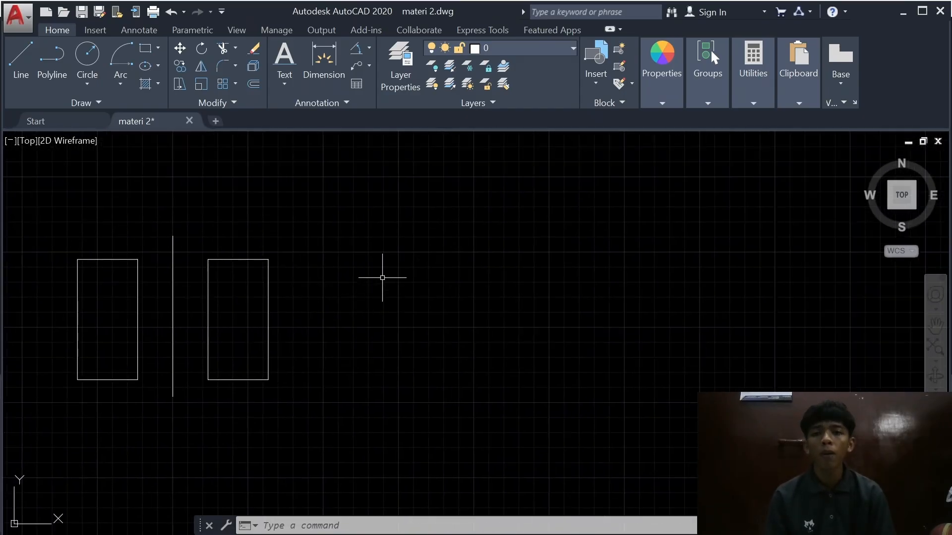
pyautogui.scroll(-3, 428, 261)
pyautogui.scroll(4, 316, 238)
pyautogui.moveTo(283, 223); pyautogui.dragTo(409, 252, button='middle')
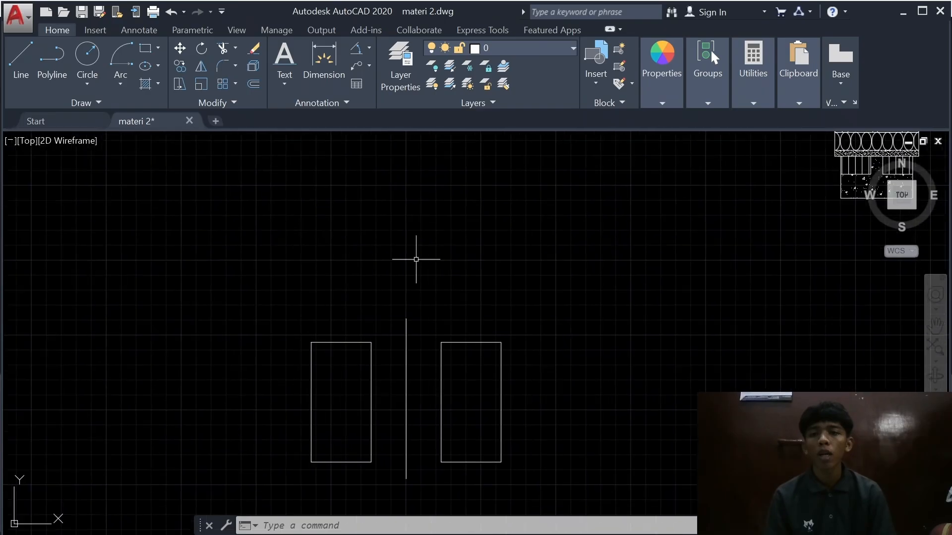
# Step: Examine the arrow-shaped reference figure below the mirror reference with two rectangles and a vertical line
pyautogui.scroll(-2, 429, 263)
pyautogui.moveTo(489, 259); pyautogui.dragTo(523, 480, button='middle')
pyautogui.moveTo(639, 164); pyautogui.dragTo(390, 513, button='middle')
pyautogui.scroll(-4, 511, 327)
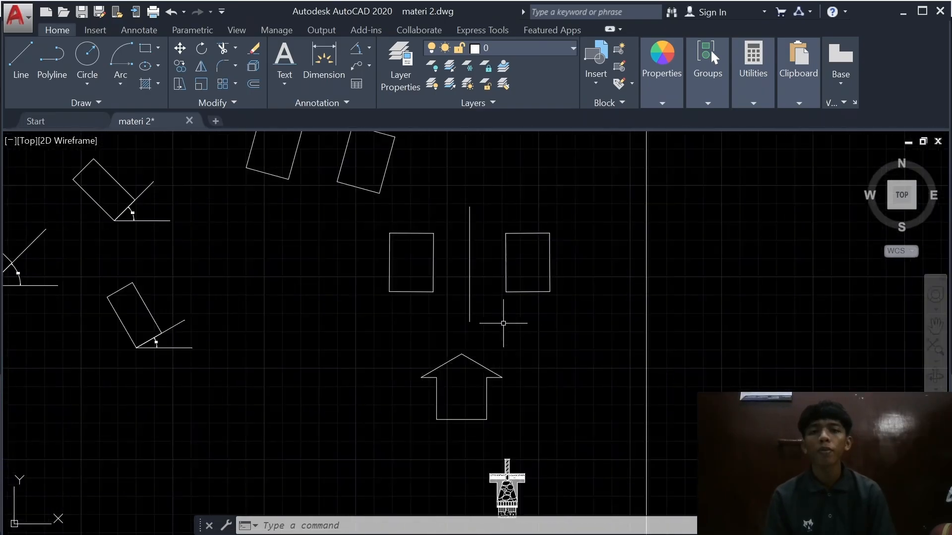
pyautogui.moveTo(474, 283)
pyautogui.mouseDown(button='middle')
pyautogui.moveTo(481, 418)
pyautogui.moveTo(470, 160)
pyautogui.mouseUp(button='middle')
pyautogui.scroll(4, 486, 410)
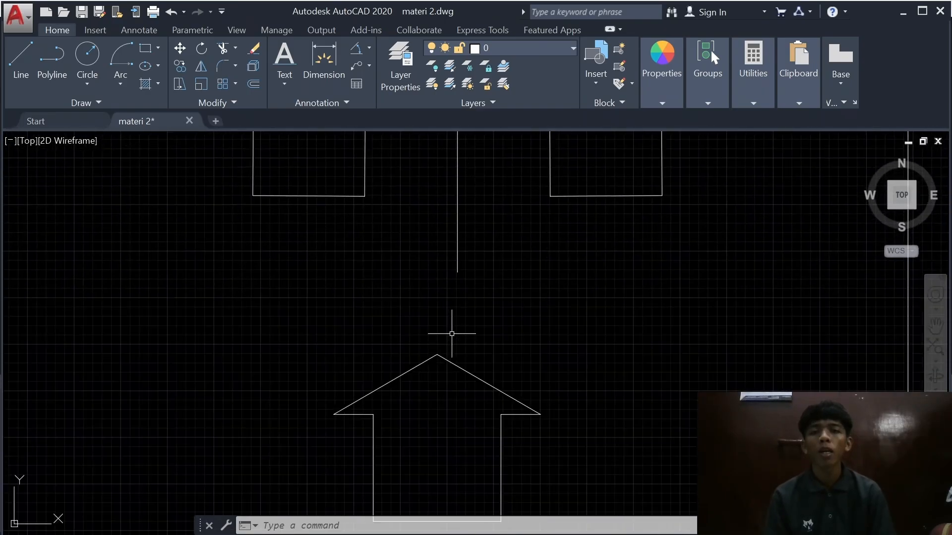
pyautogui.moveTo(477, 289); pyautogui.dragTo(478, 261, button='middle')
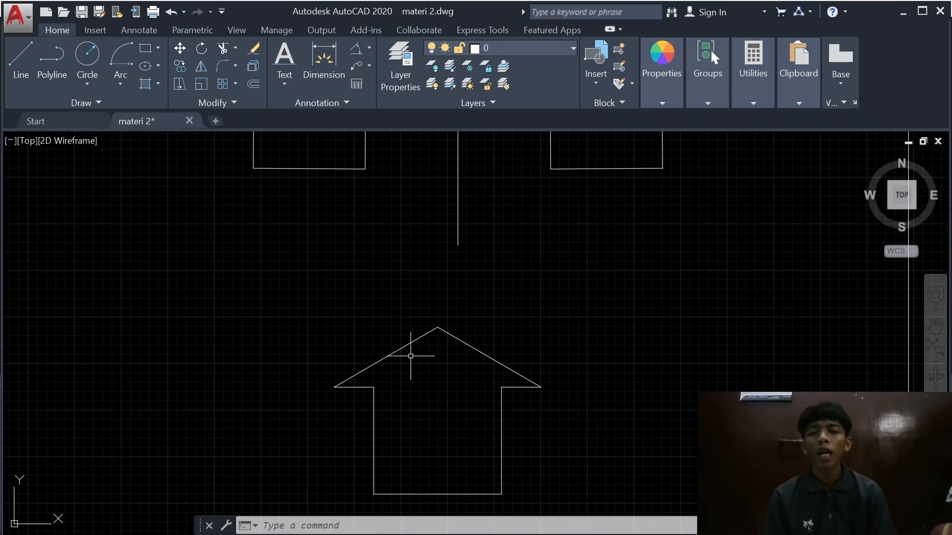
# Step: Draw the left half of the arrow as an open polyline in the empty area to the right of the mirrored rectangles
pyautogui.moveTo(222, 460); pyautogui.dragTo(632, 176, button='middle')
pyautogui.moveTo(546, 390); pyautogui.dragTo(534, 176, button='middle')
pyautogui.scroll(-5, 534, 176)
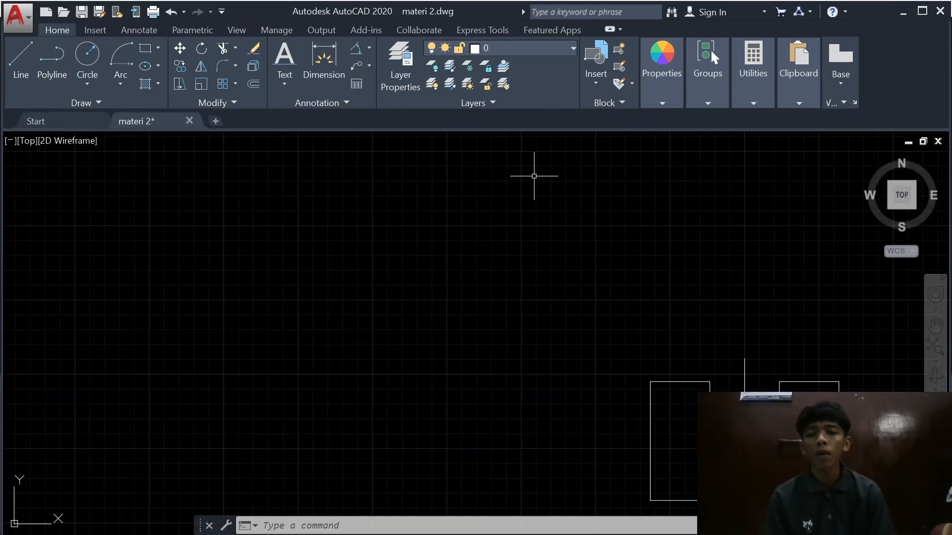
pyautogui.moveTo(543, 416)
pyautogui.mouseDown(button='middle')
pyautogui.moveTo(471, 306)
pyautogui.moveTo(270, 192)
pyautogui.mouseUp(button='middle')
pyautogui.moveTo(610, 330); pyautogui.dragTo(334, 411, button='middle')
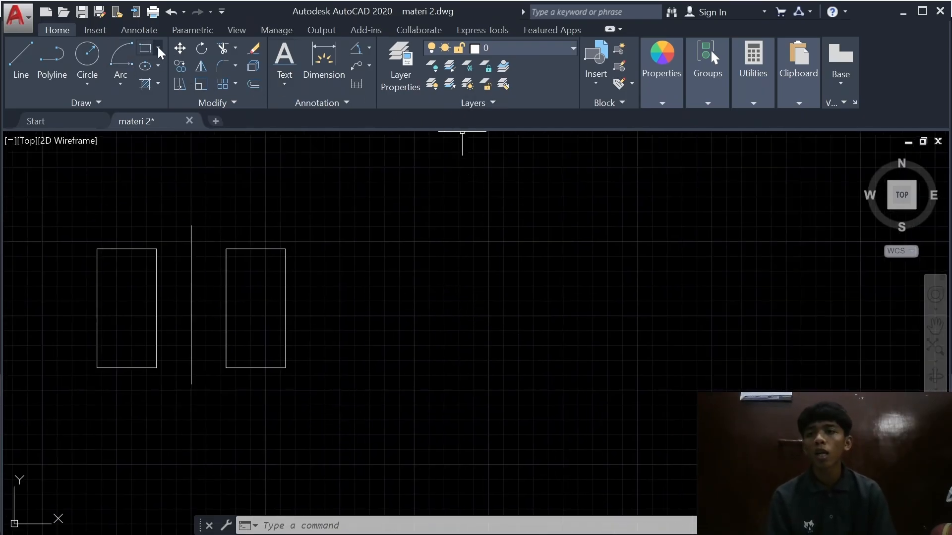
pyautogui.click(54, 60)
pyautogui.click(559, 236)
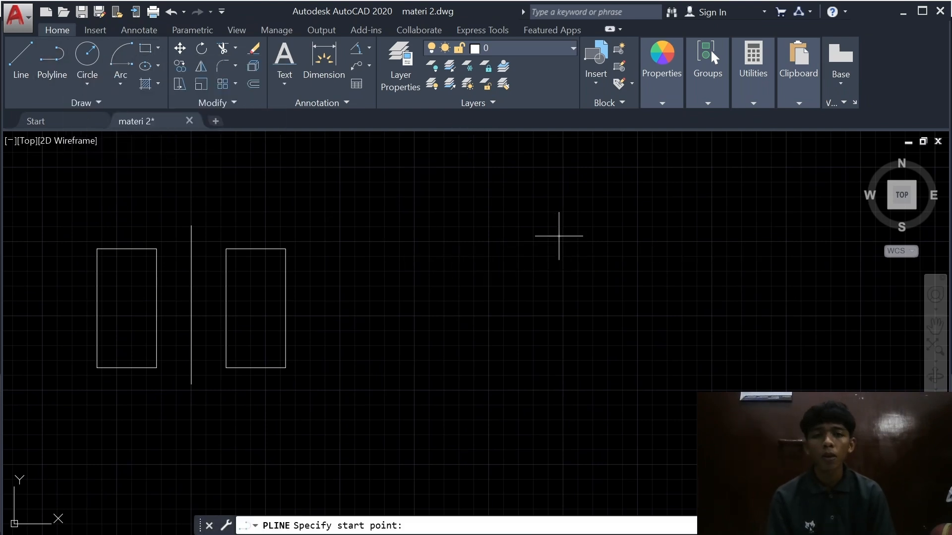
pyautogui.click(457, 311)
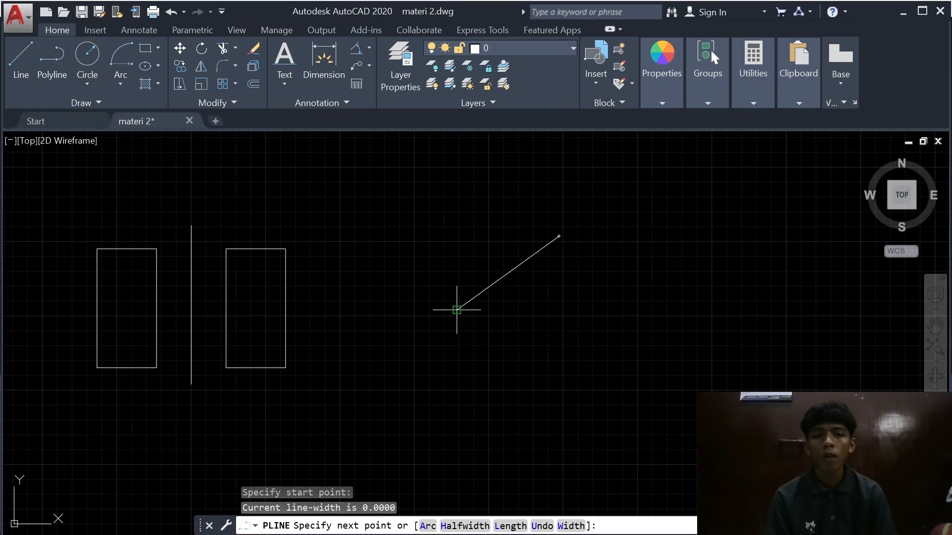
pyautogui.click(525, 310)
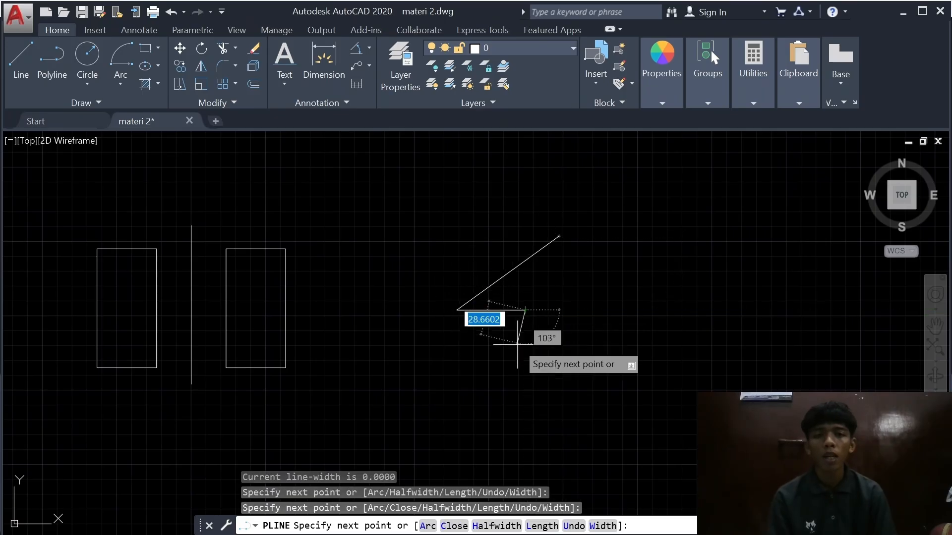
pyautogui.click(525, 419)
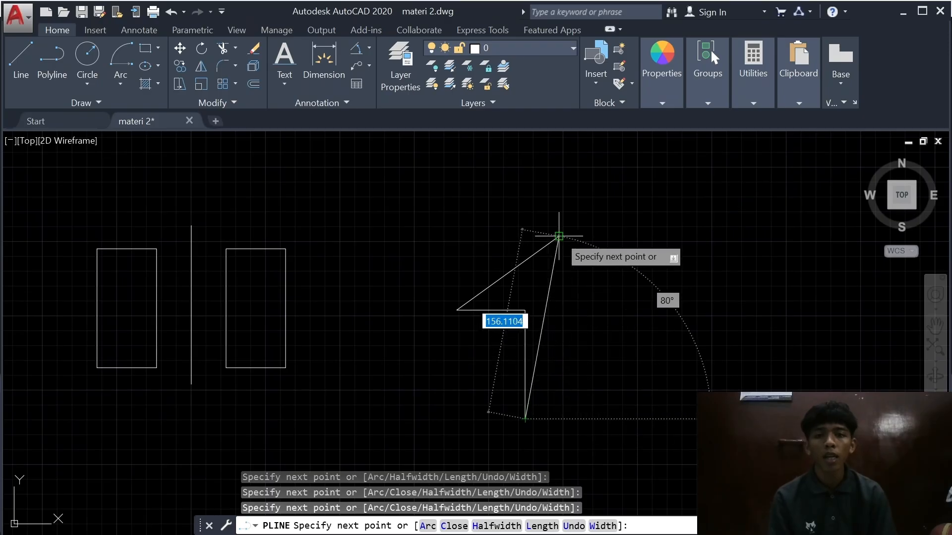
pyautogui.click(559, 419)
pyautogui.press('Return')
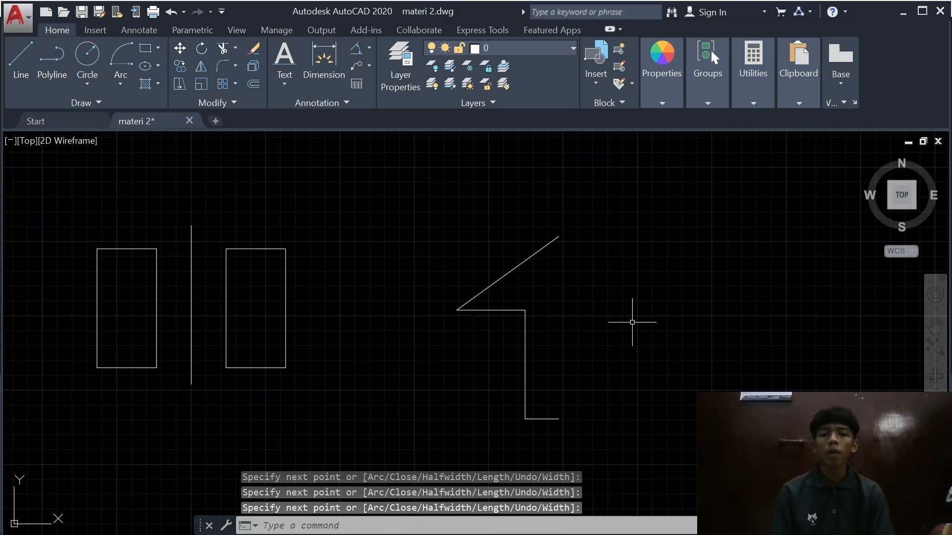
# Step: Mirror the half-arrow polyline about the vertical axis from its tip to its lower endpoint, keeping the source object
pyautogui.click(557, 237)
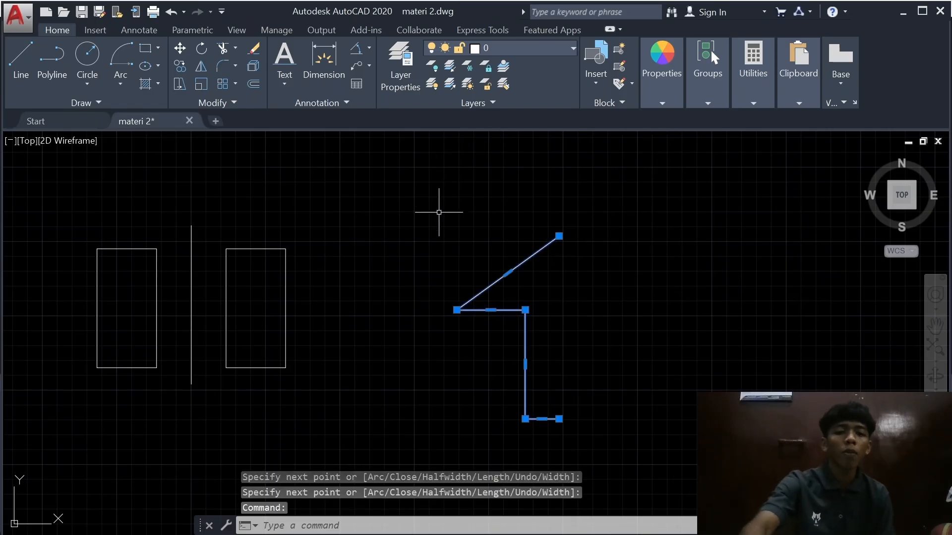
pyautogui.write('MI')
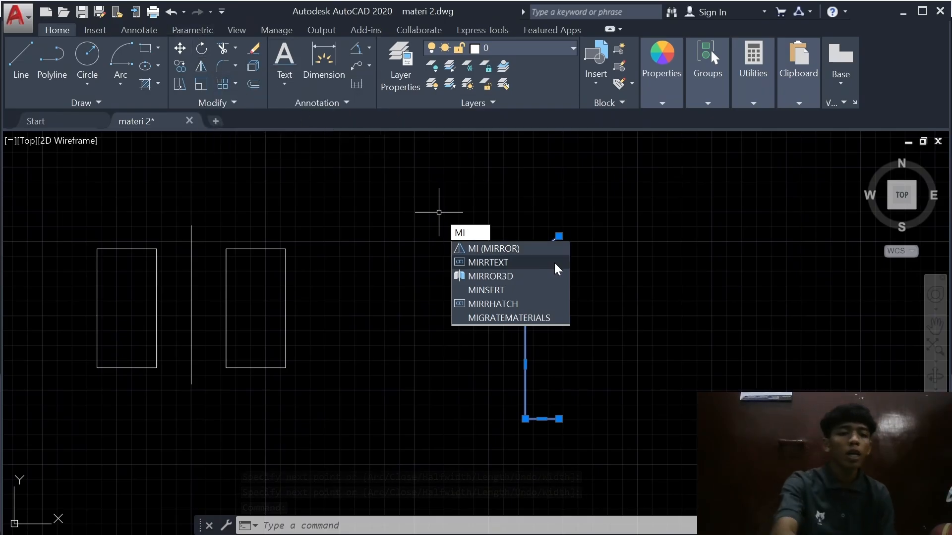
pyautogui.press('Return')
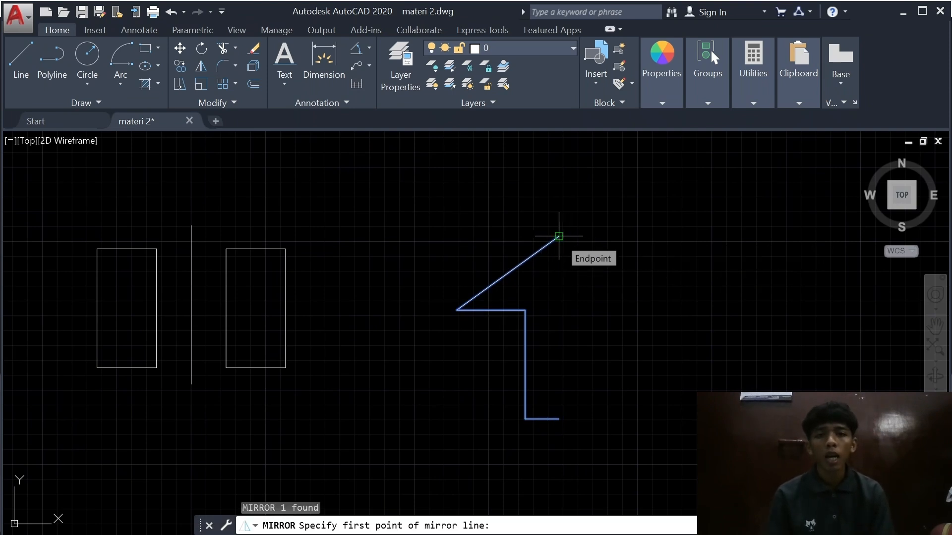
pyautogui.click(559, 236)
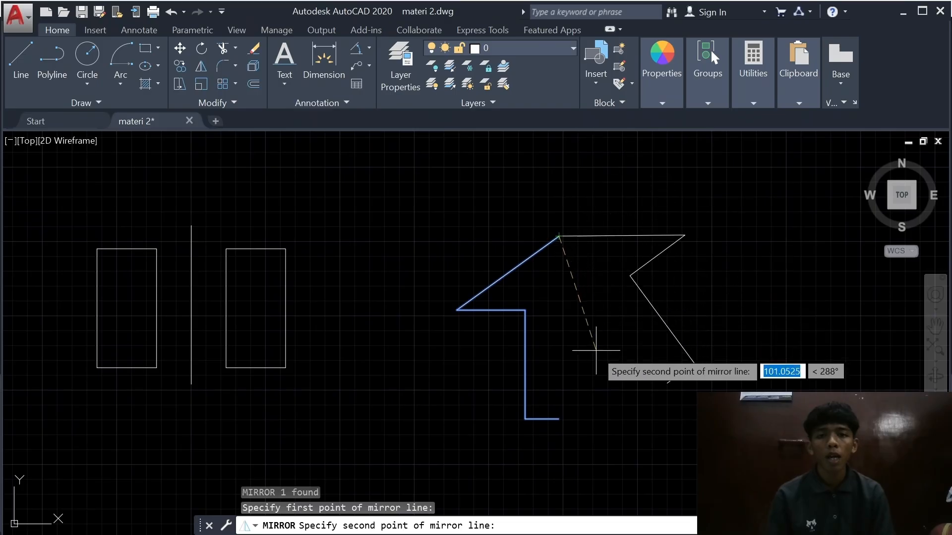
pyautogui.click(559, 420)
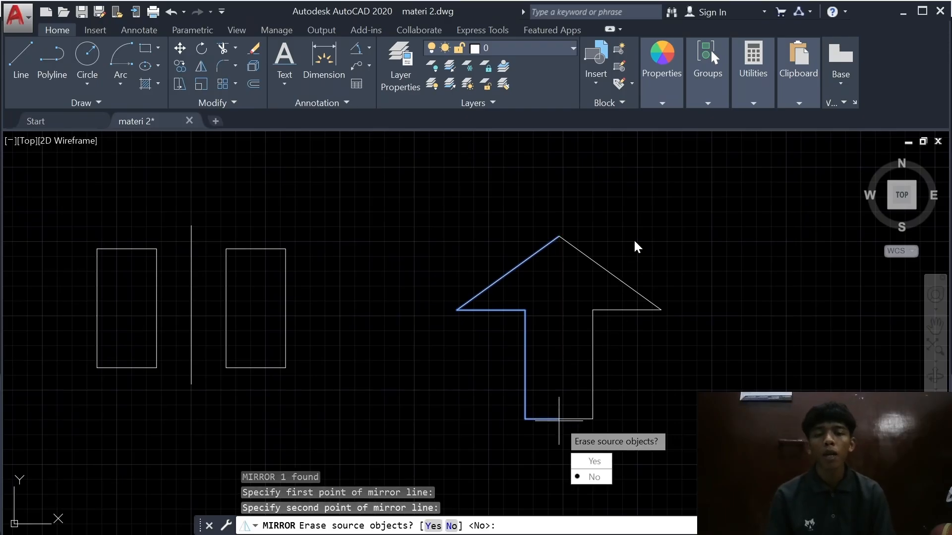
pyautogui.click(590, 478)
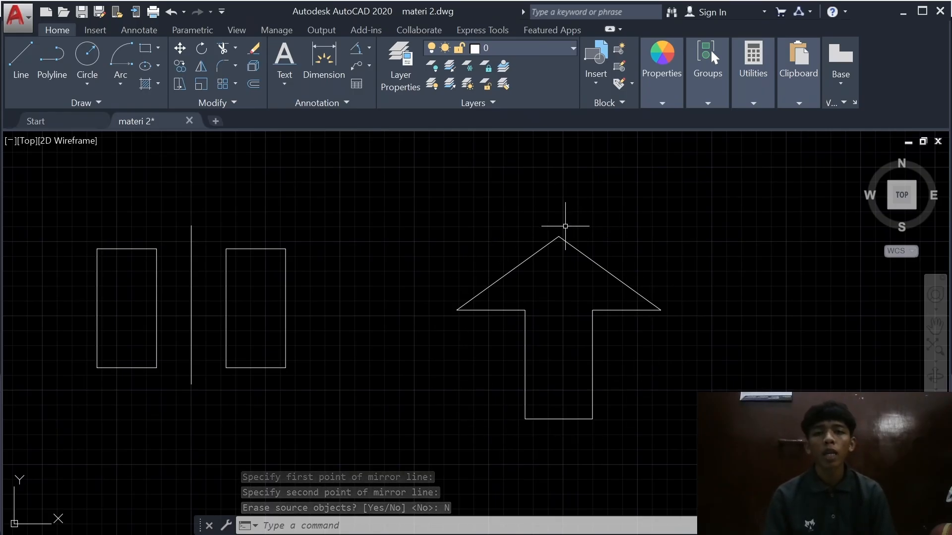
pyautogui.scroll(-2, 565, 226)
pyautogui.scroll(-1, 573, 210)
pyautogui.scroll(4, 575, 210)
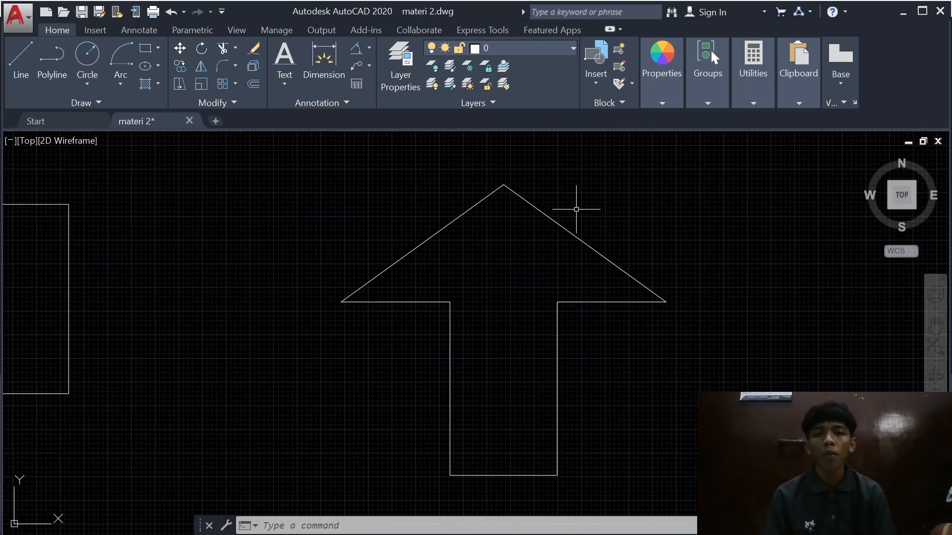
pyautogui.scroll(-4, 321, 287)
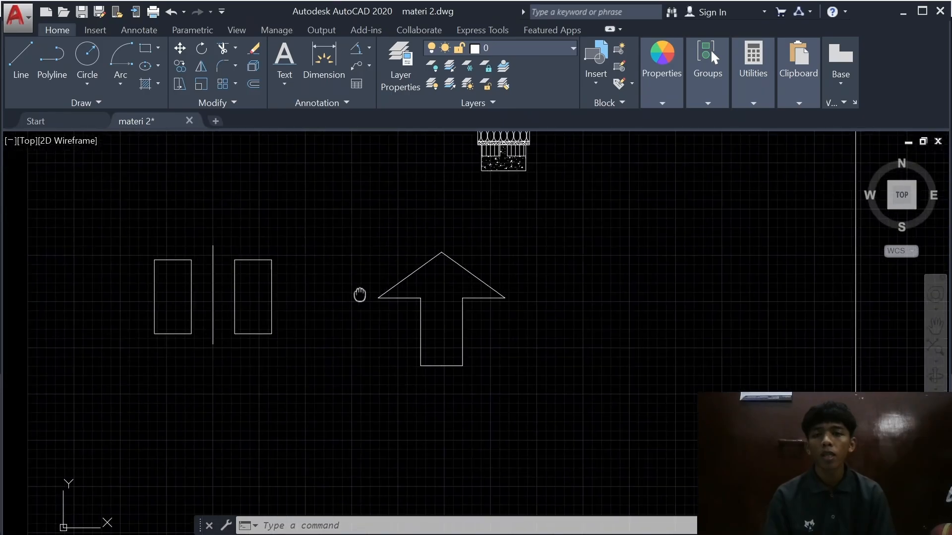
pyautogui.scroll(2, 573, 293)
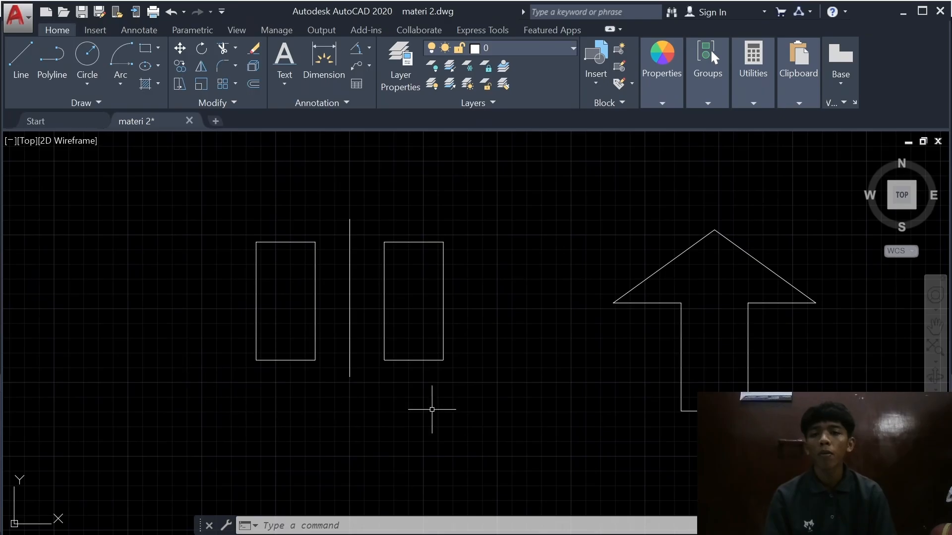
pyautogui.moveTo(671, 382); pyautogui.dragTo(489, 386, button='middle')
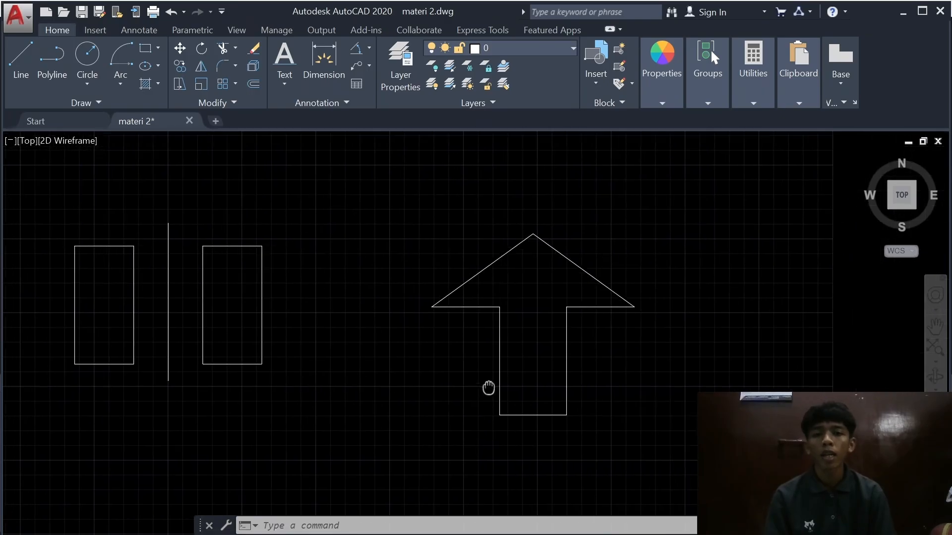
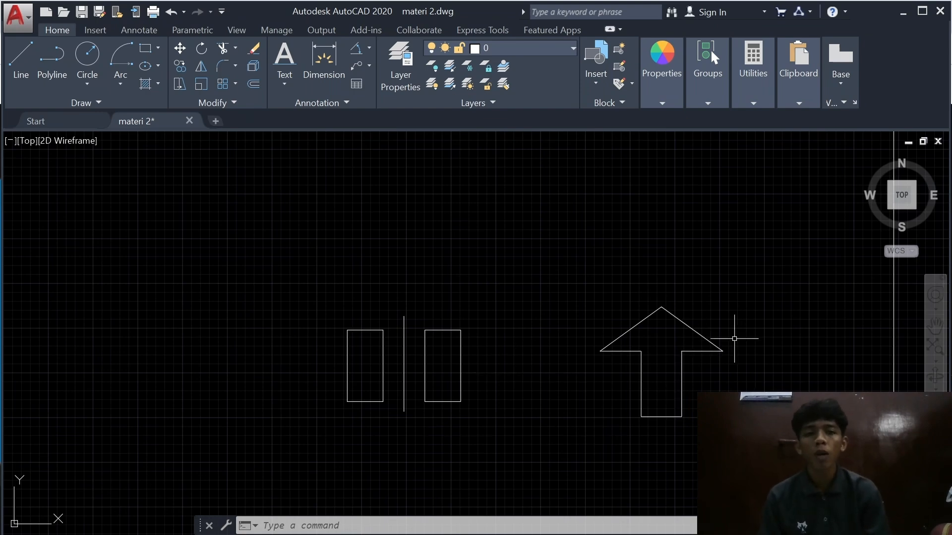
# Step: Move both halves of the arrow from its tip about 217 units up and to the right at about 49°
pyautogui.moveTo(752, 359); pyautogui.dragTo(650, 362, button='middle')
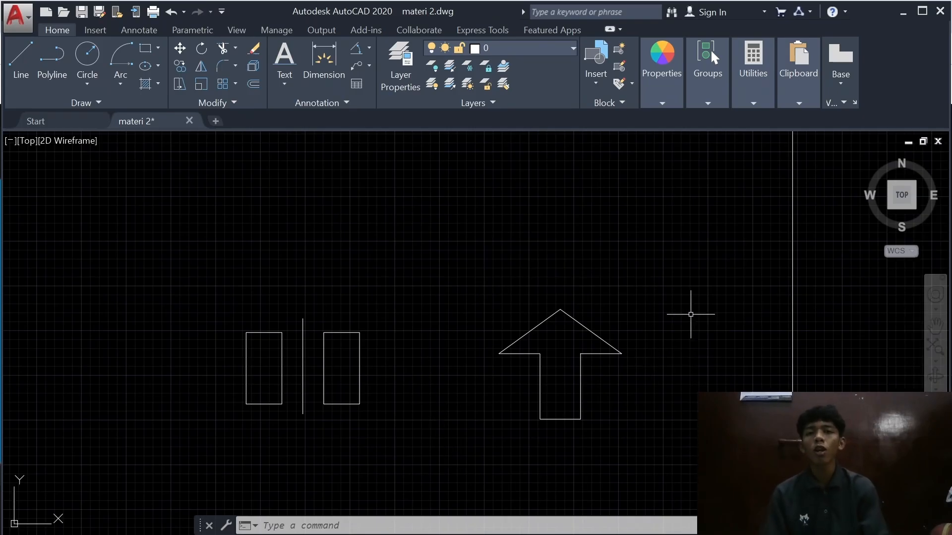
pyautogui.click(653, 278)
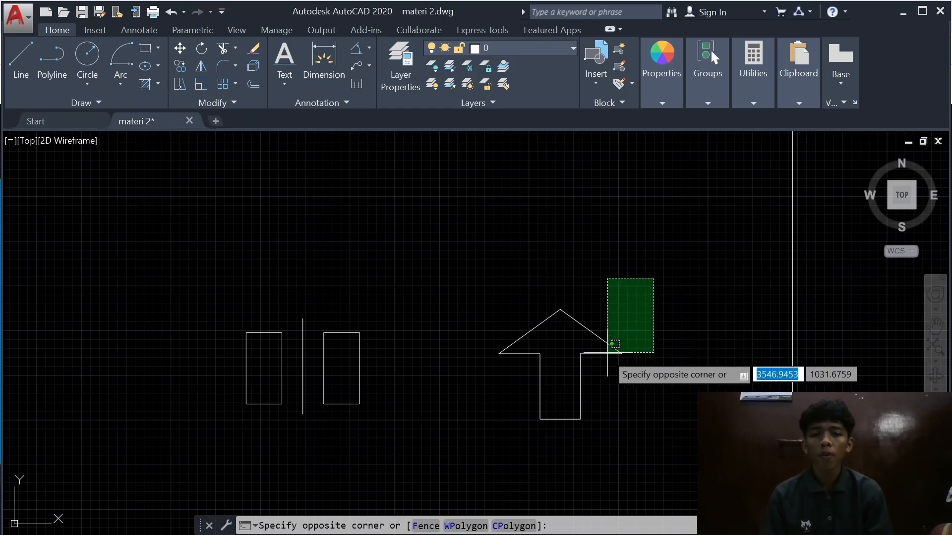
pyautogui.click(469, 431)
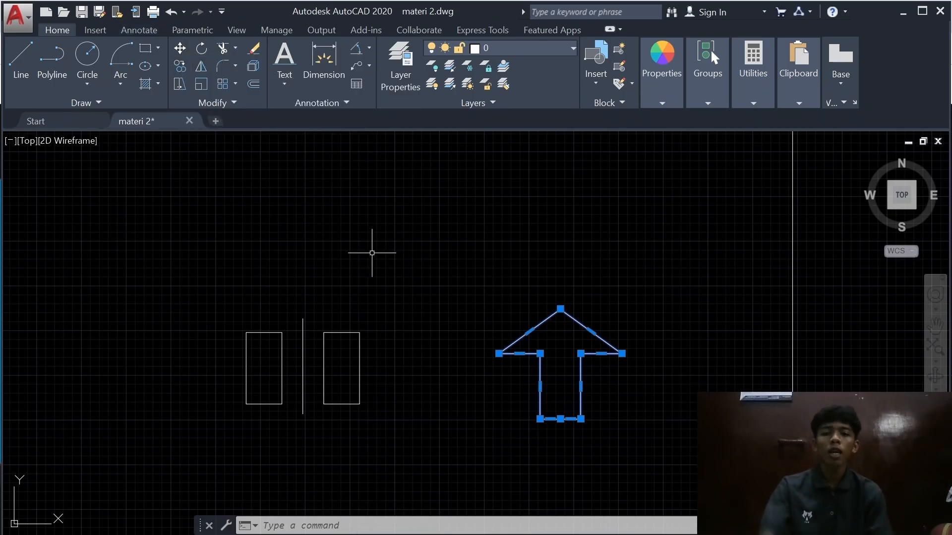
pyautogui.write('M')
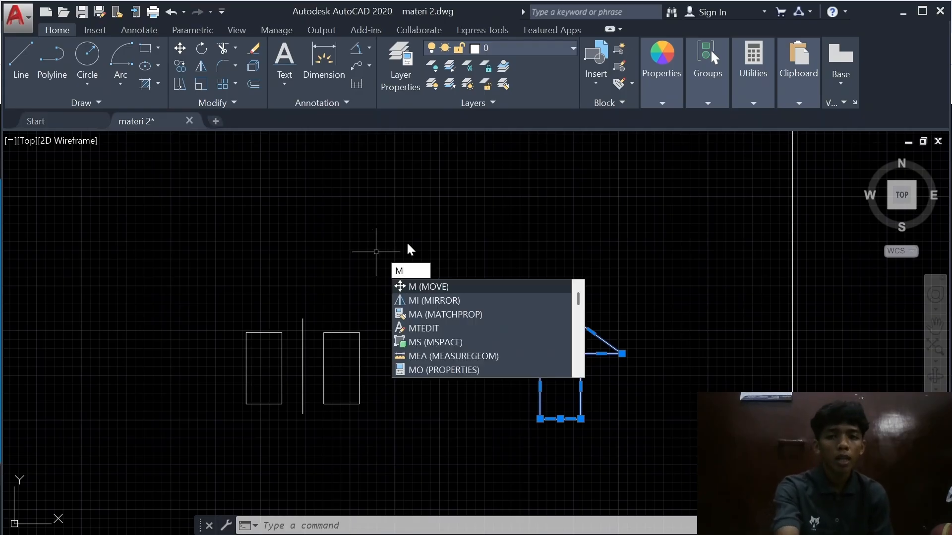
pyautogui.press('Return')
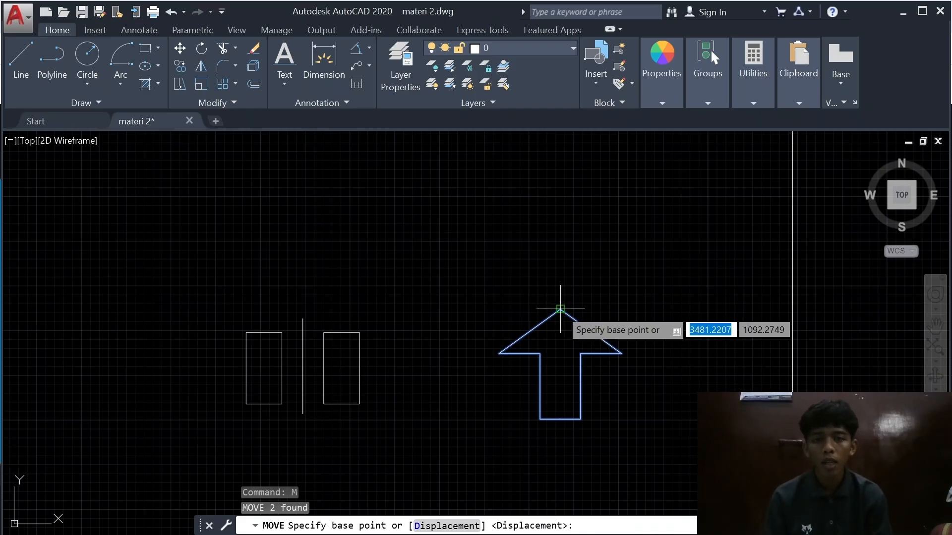
pyautogui.click(560, 309)
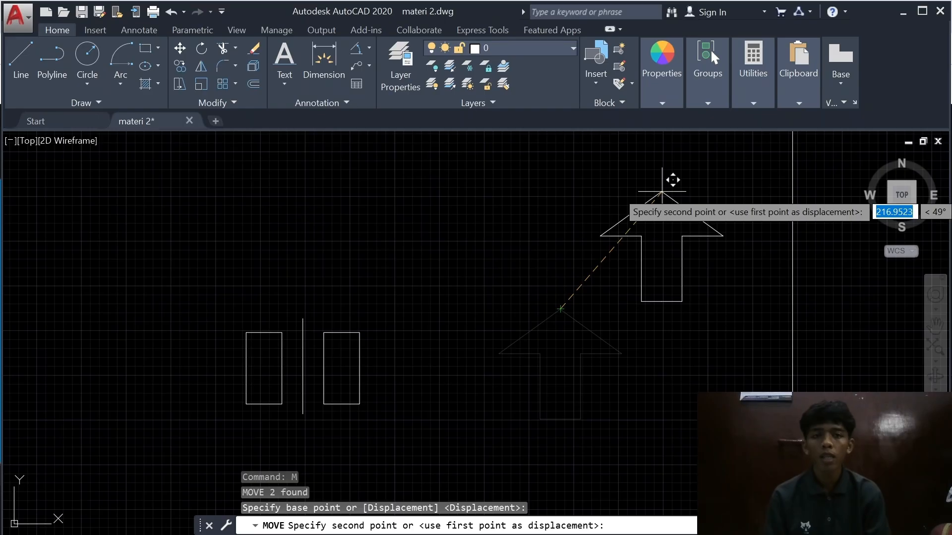
pyautogui.click(662, 192)
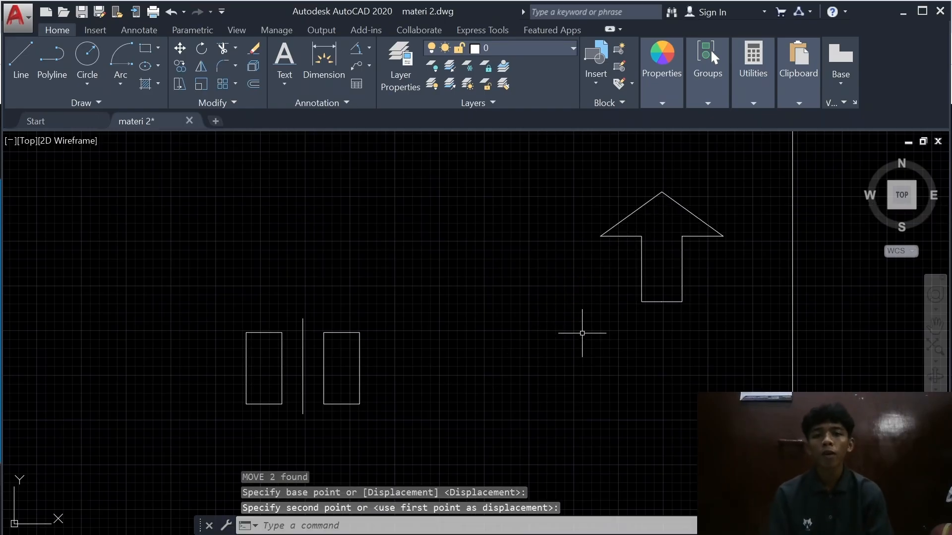
# Step: Move the two rectangles and the vertical line, using the line's midpoint as base point, about 230 units toward the arrow at about 16°
pyautogui.scroll(2, 579, 331)
pyautogui.scroll(-2, 581, 339)
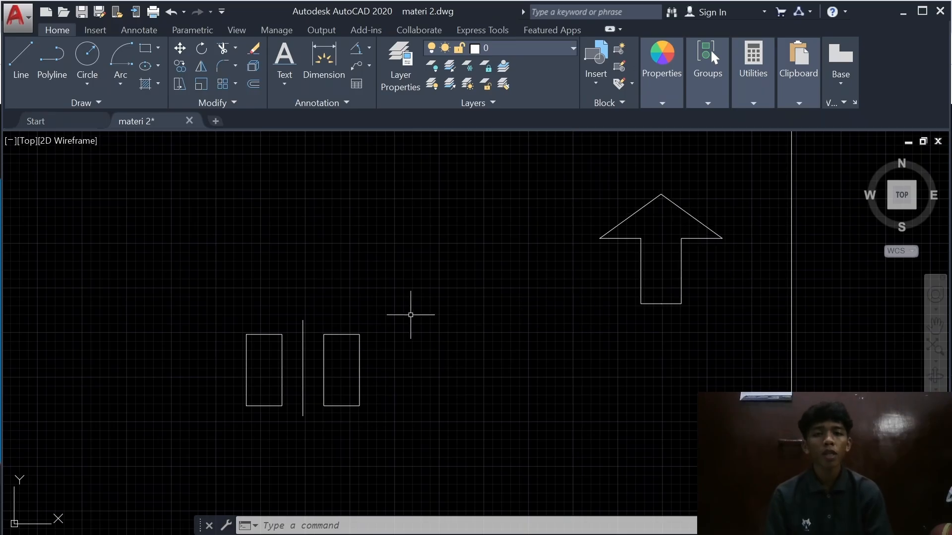
pyautogui.moveTo(386, 297); pyautogui.dragTo(514, 299, button='middle')
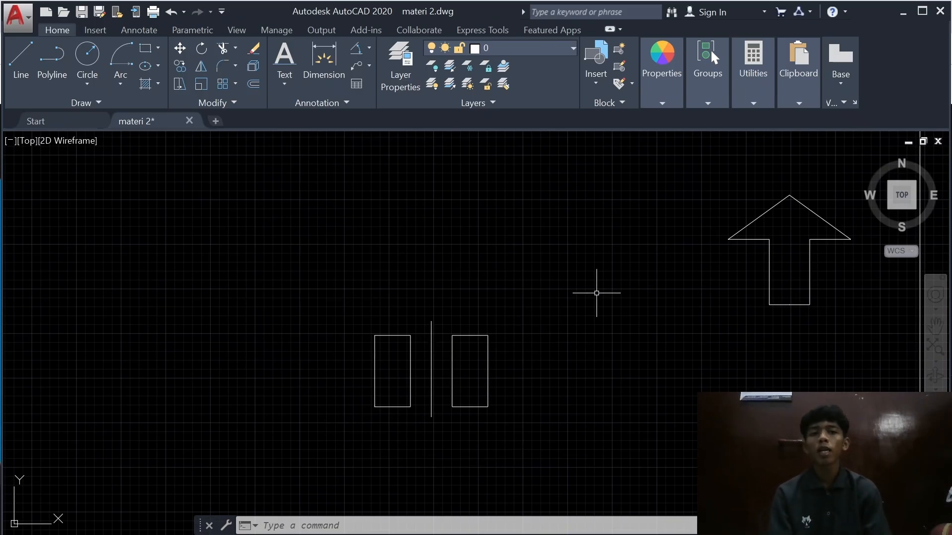
pyautogui.click(527, 291)
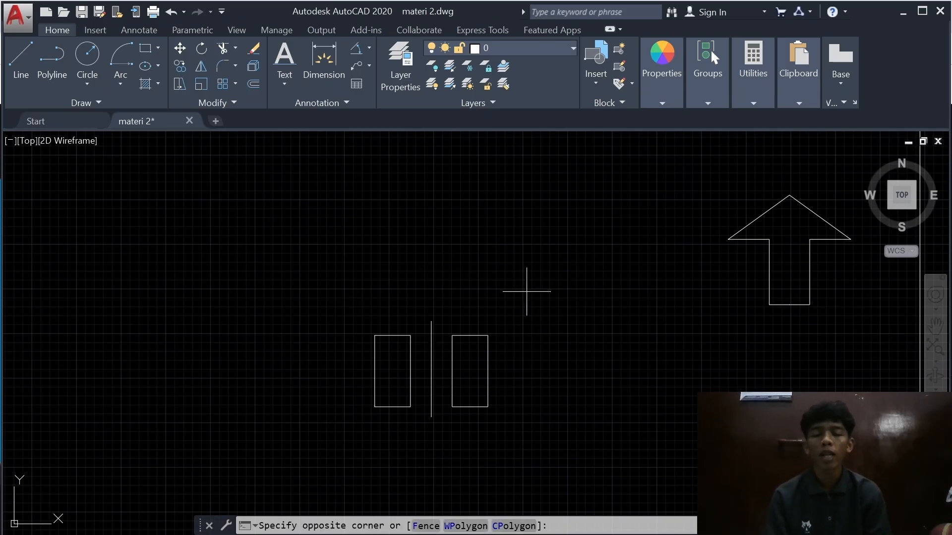
pyautogui.click(335, 440)
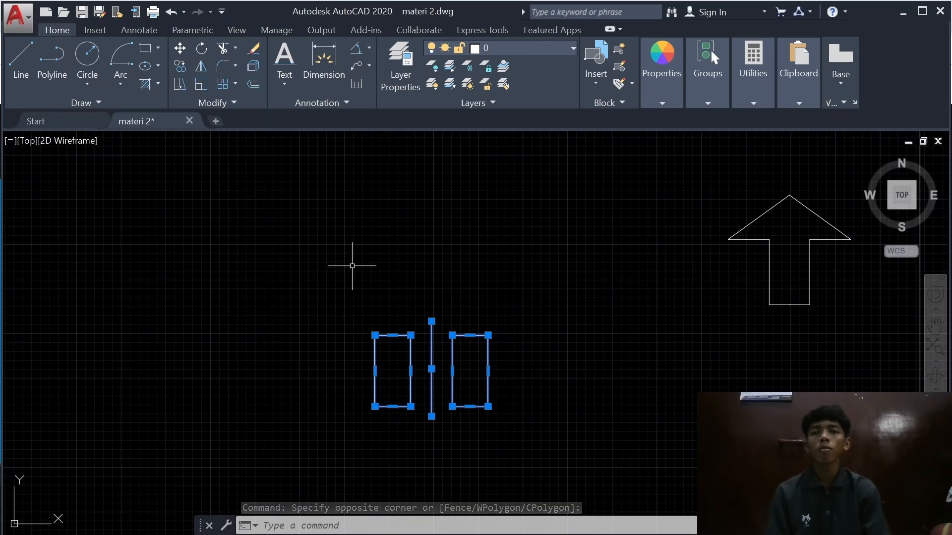
pyautogui.click(182, 46)
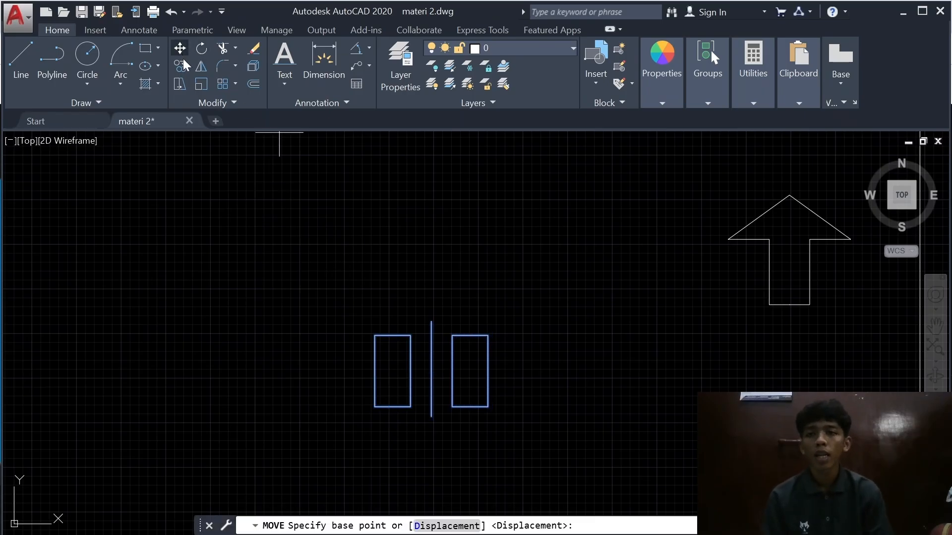
pyautogui.click(431, 369)
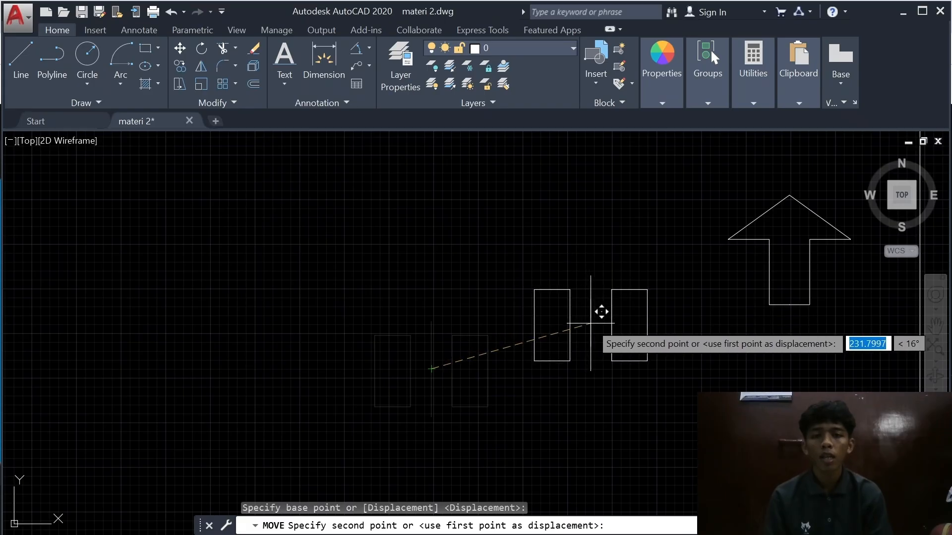
pyautogui.click(589, 323)
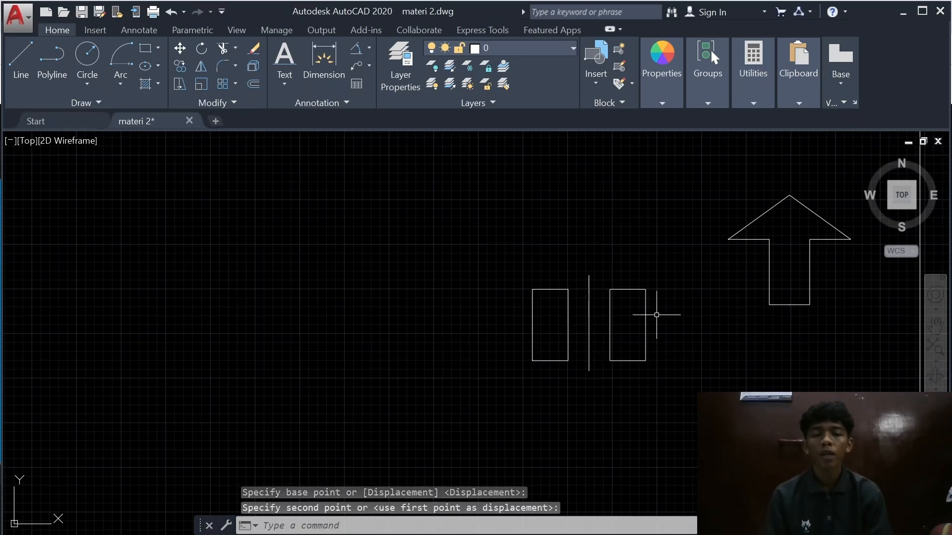
pyautogui.moveTo(711, 318)
pyautogui.mouseDown(button='middle')
pyautogui.moveTo(569, 365)
pyautogui.moveTo(568, 308)
pyautogui.mouseUp(button='middle')
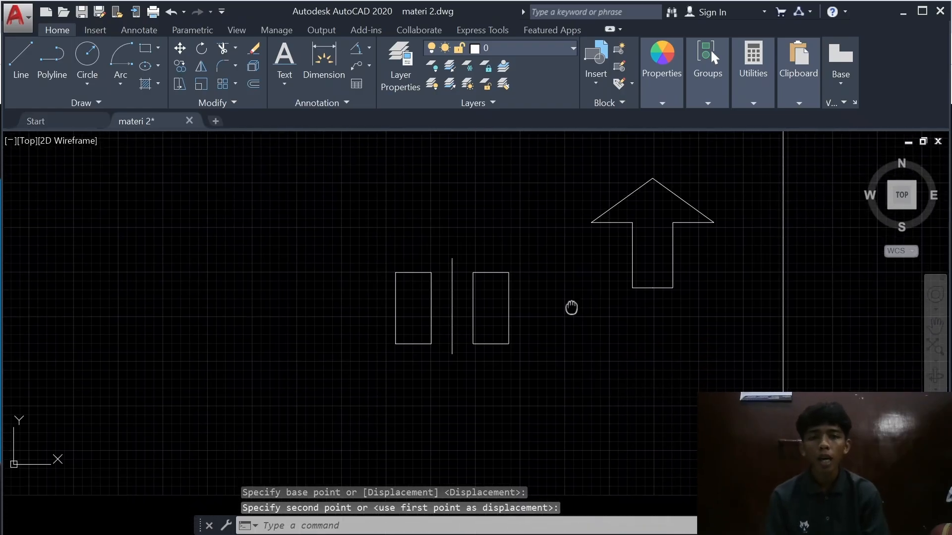
pyautogui.scroll(2, 568, 307)
pyautogui.scroll(-2, 618, 291)
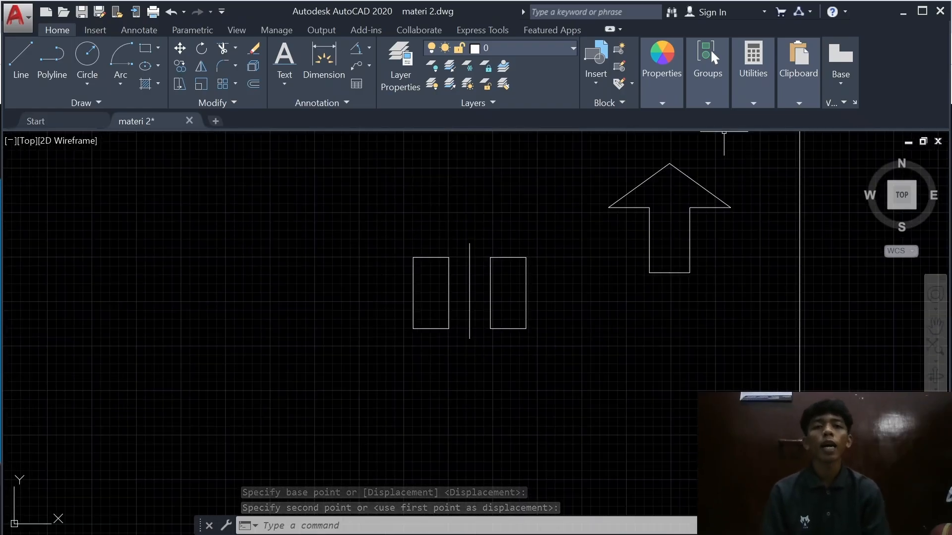